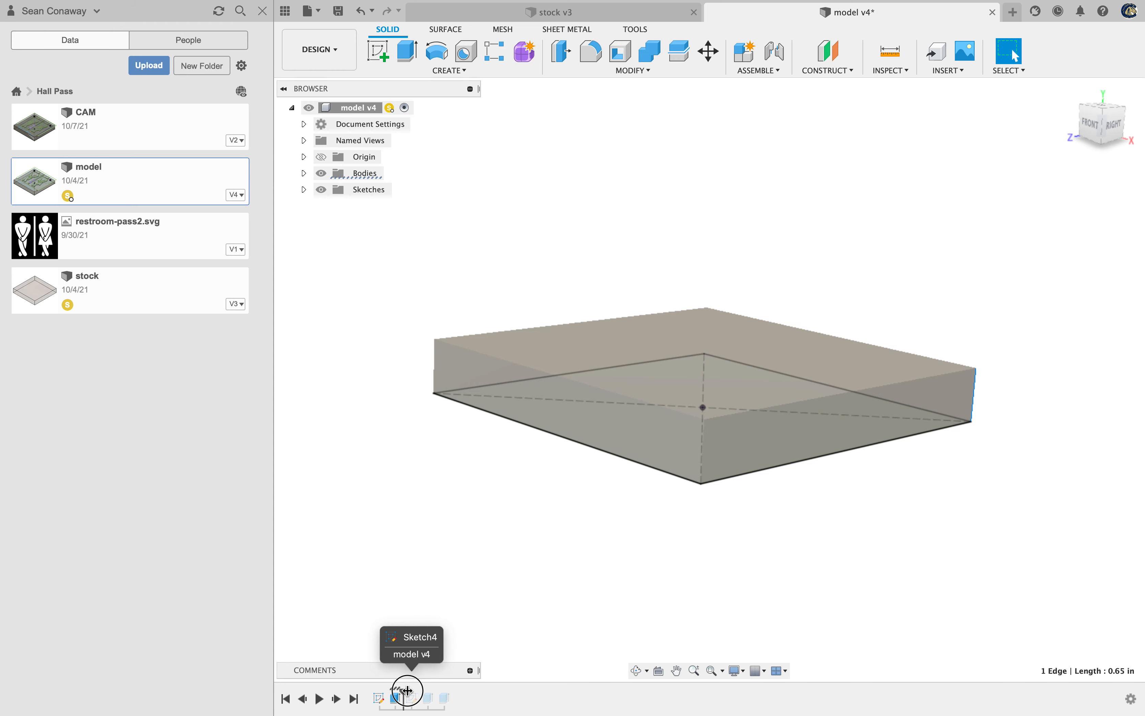
Roll the design history forward past Sketch4 and examine the background profile around the two restroom figures
drag(408, 691, 420, 691)
mouse_move(1094, 136)
mouse_down()
mouse_move(1131, 168)
mouse_move(1094, 158)
mouse_move(1087, 119)
mouse_up()
click(1087, 118)
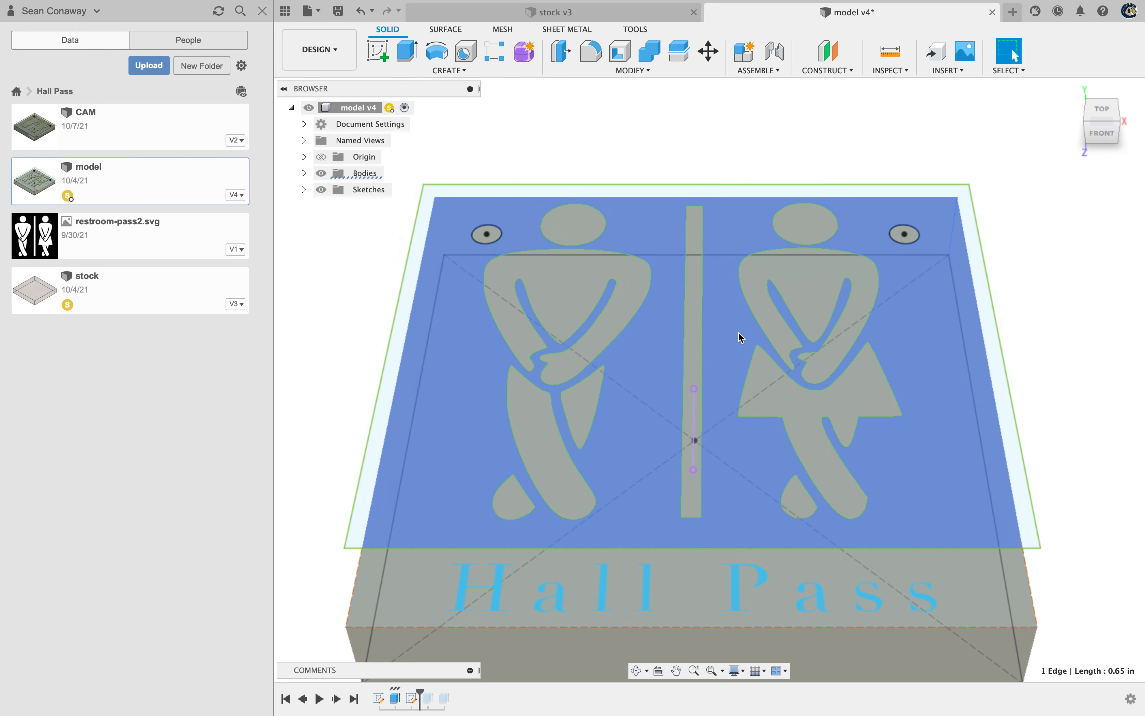
click(729, 227)
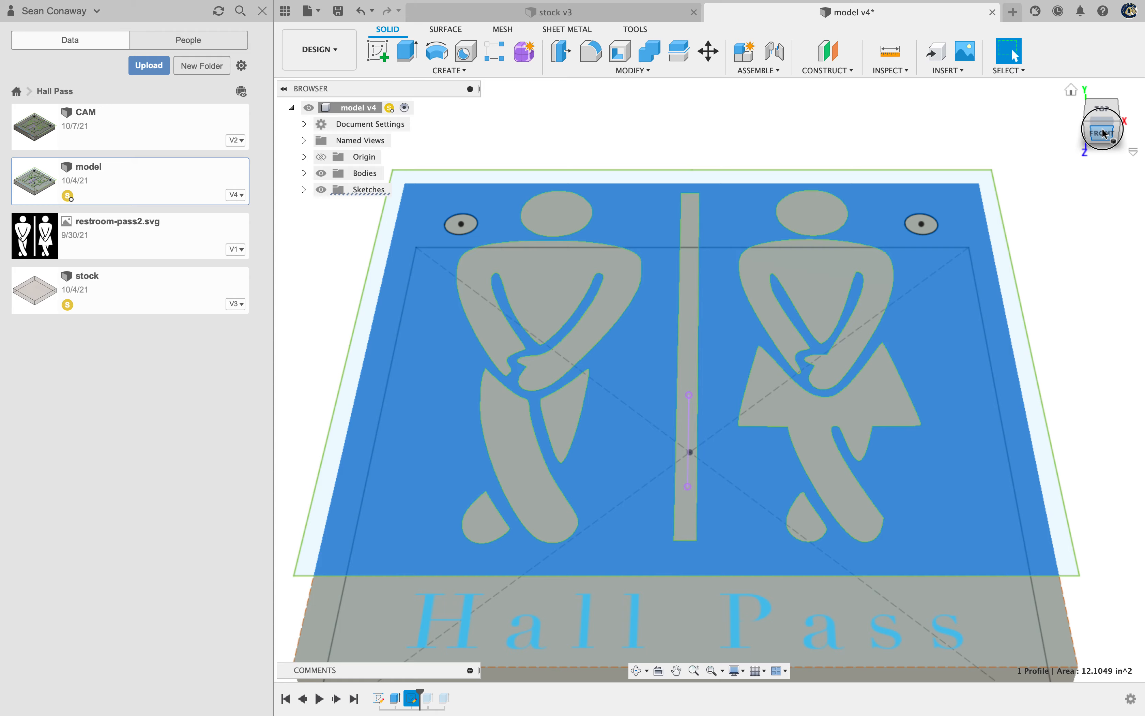
mouse_move(1105, 134)
mouse_down()
mouse_move(1102, 79)
mouse_move(1101, 120)
mouse_up()
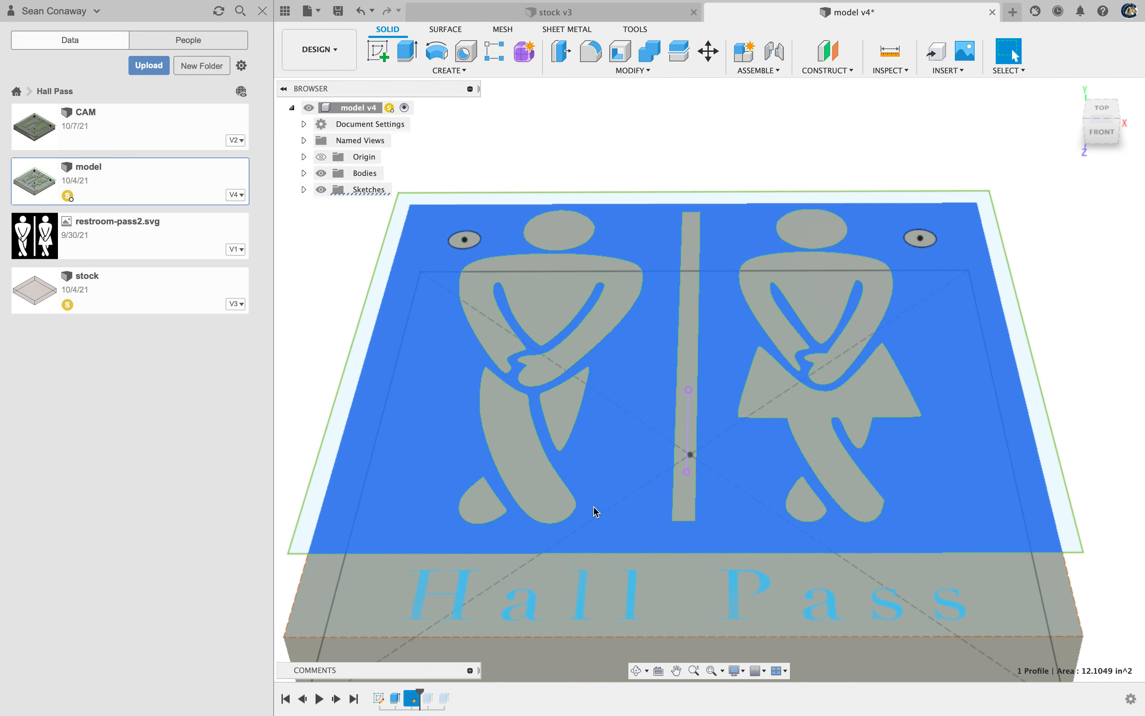
scroll(595, 509, down, 2)
scroll(594, 511, up, 1)
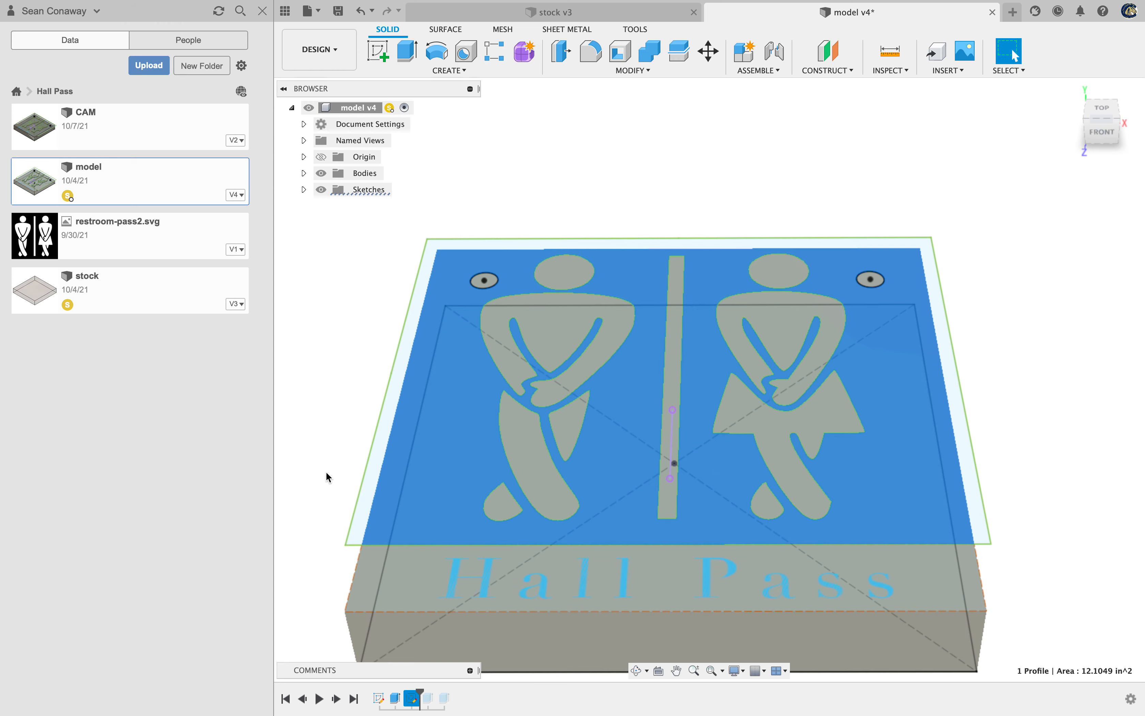
click(337, 478)
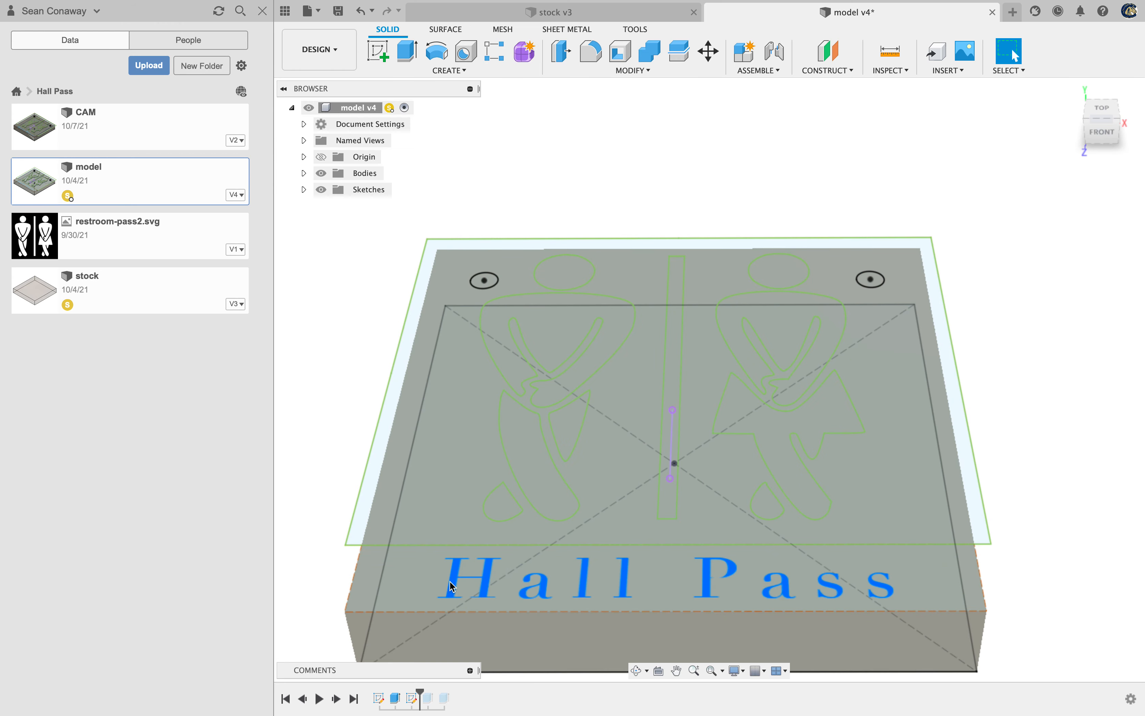
Examine the Hall Pass sketch text and the two small hole circles near the block's upper corners
scroll(745, 563, down, 2)
scroll(745, 563, up, 5)
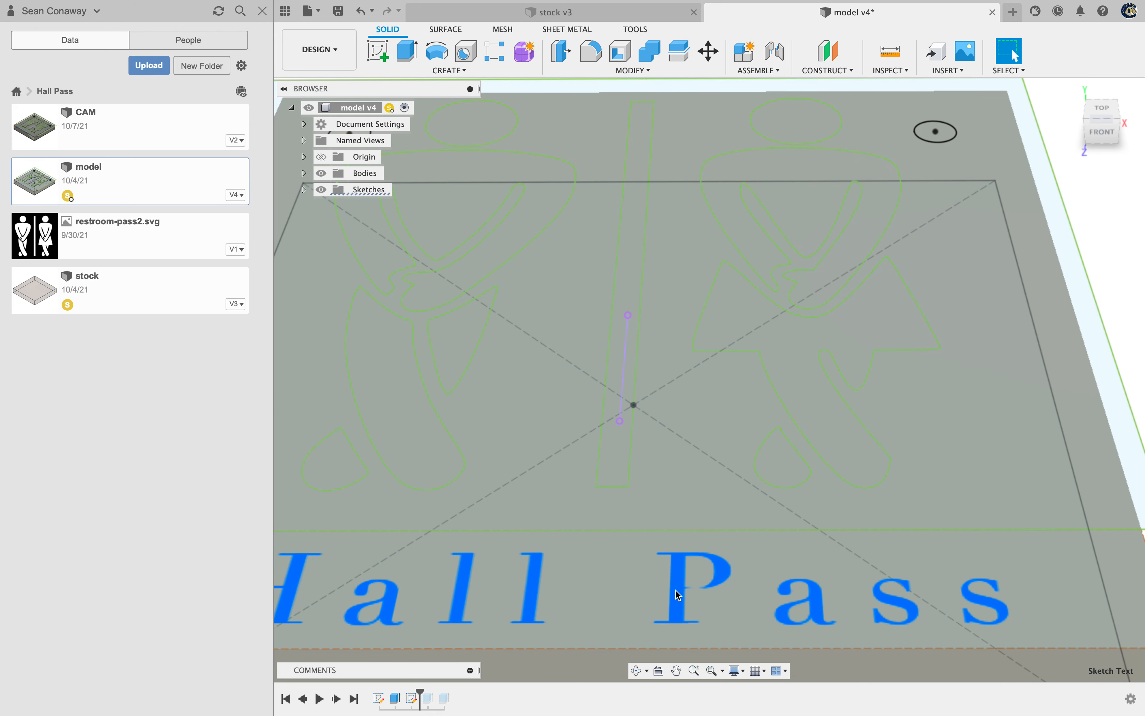
scroll(696, 584, down, 1)
scroll(695, 584, down, 2)
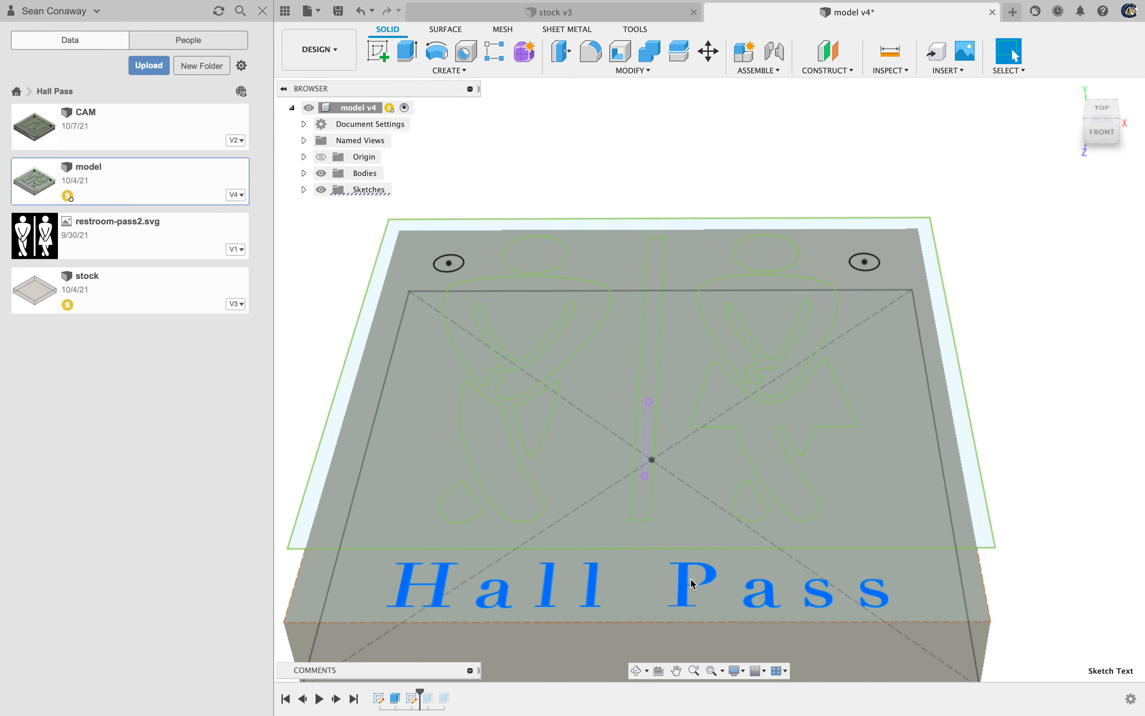
scroll(575, 619, up, 3)
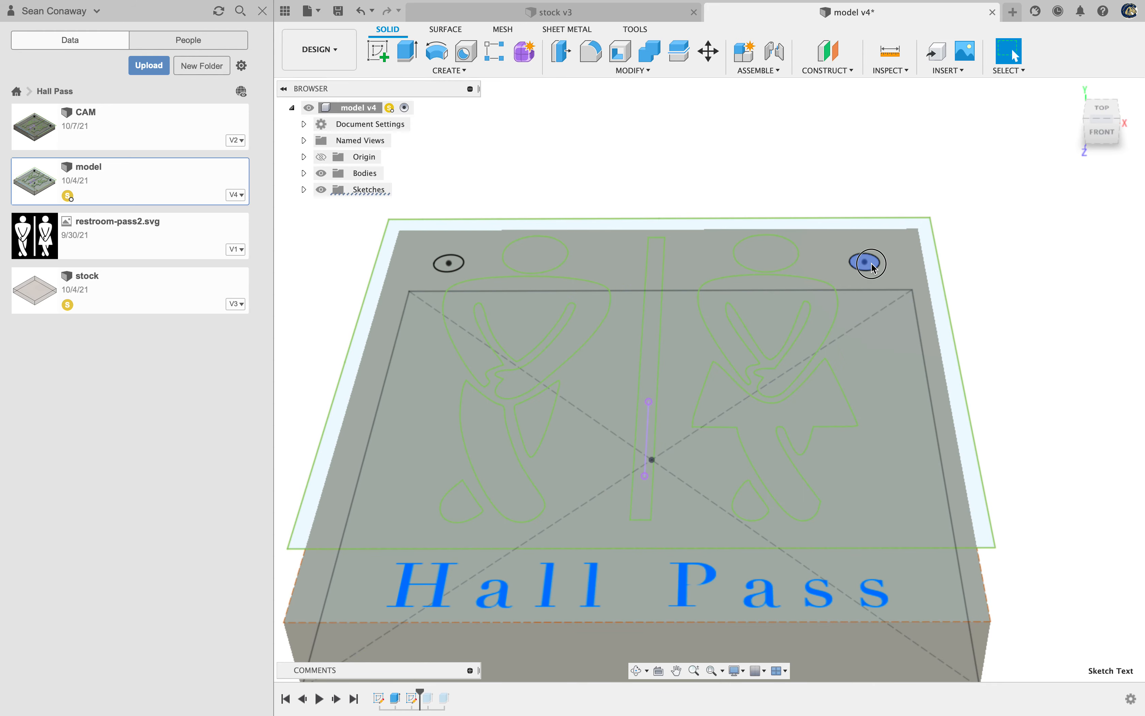
click(883, 269)
click(457, 270)
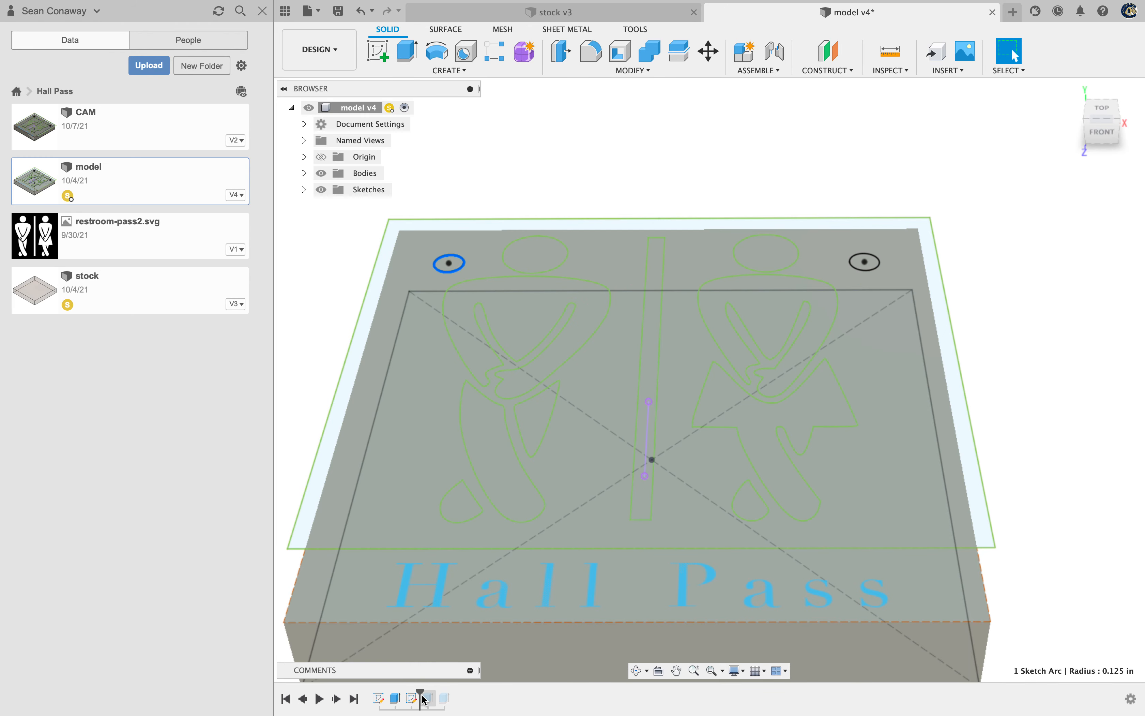
Roll the design history forward past the figure-pocket extrude and inspect the pocket profile and the Hall Pass text strip
drag(421, 693, 430, 696)
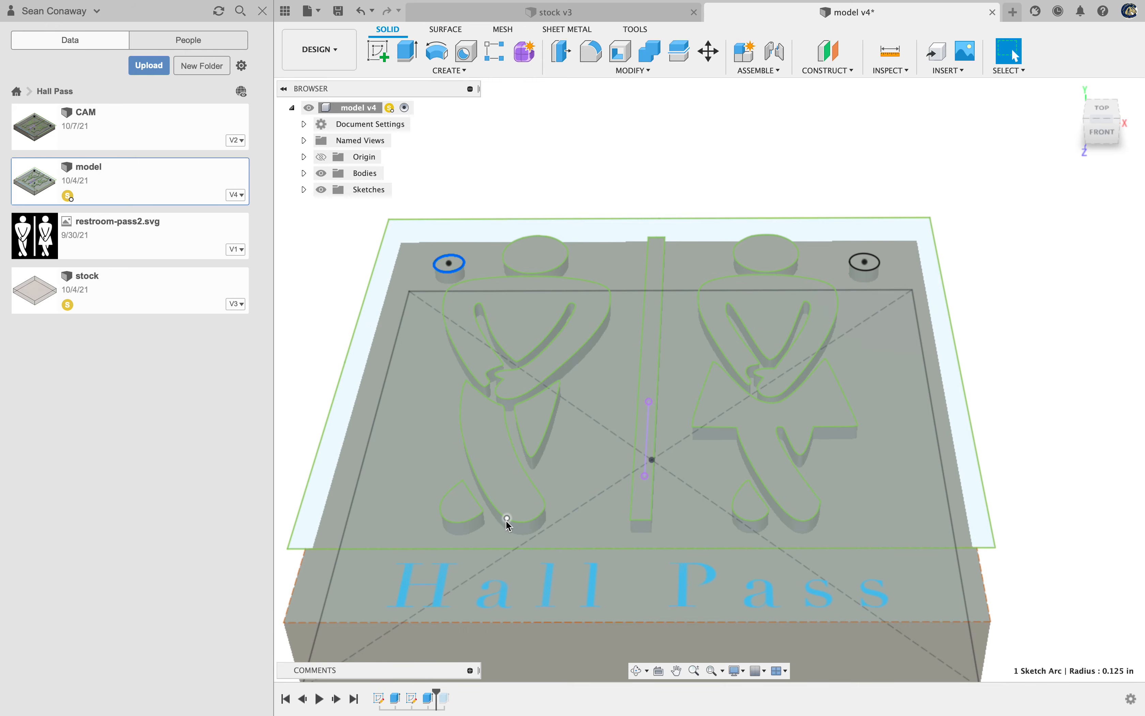
click(606, 403)
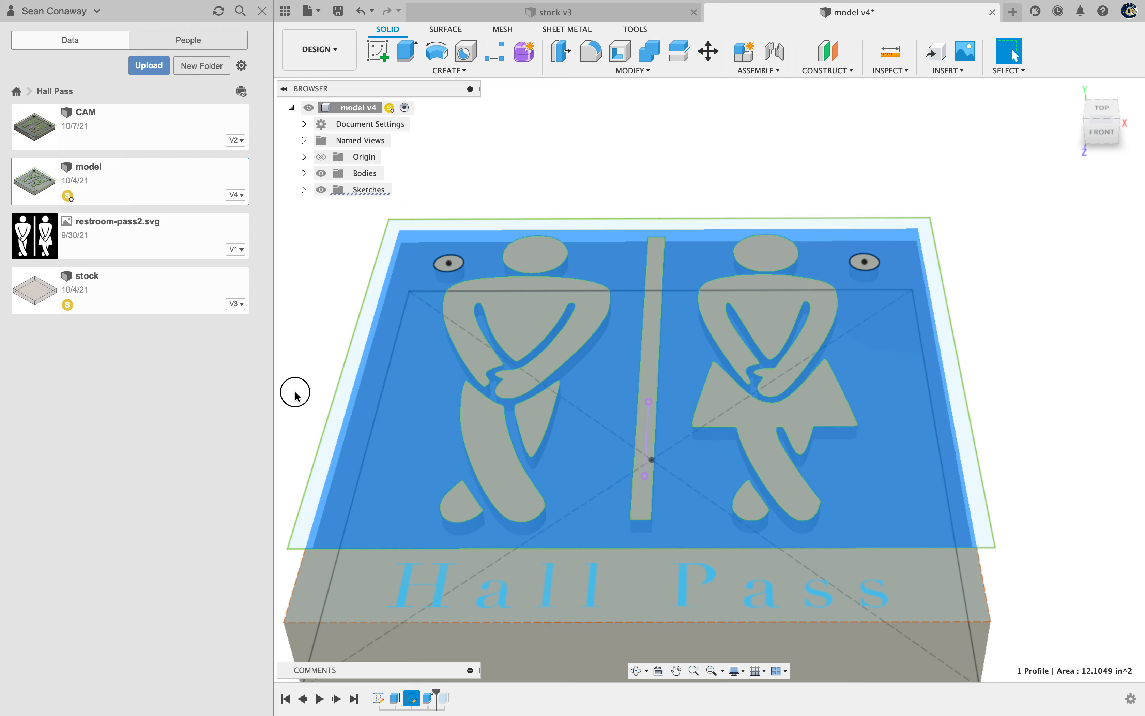
click(337, 301)
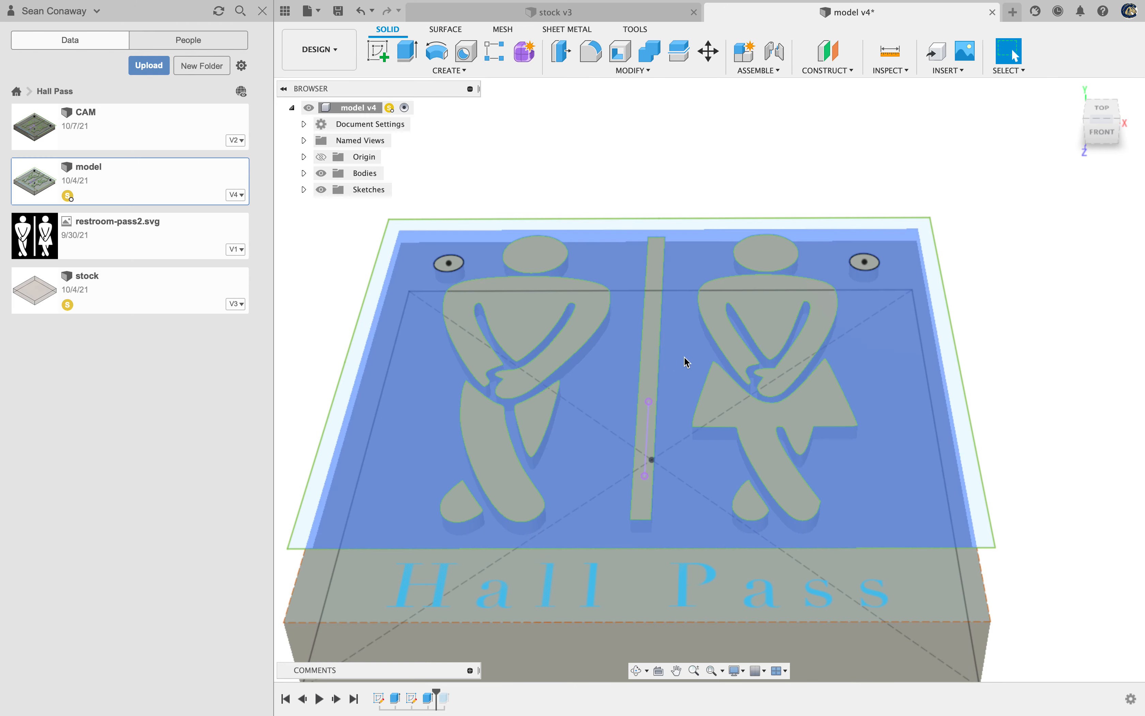
click(597, 415)
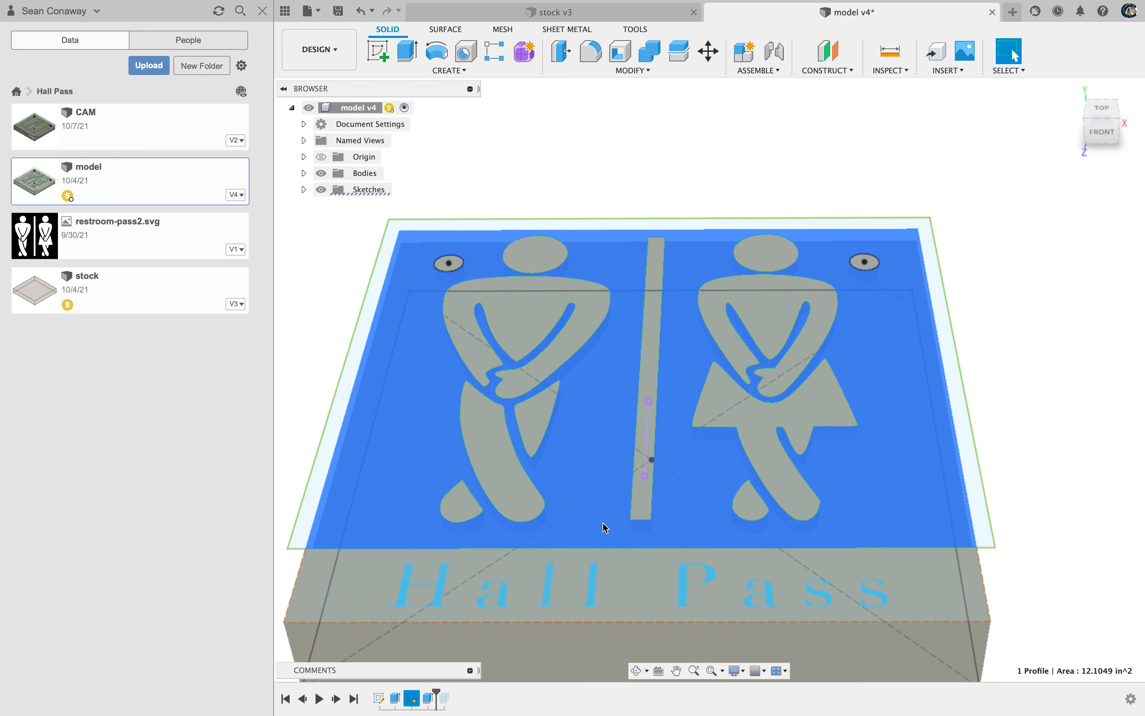
click(308, 585)
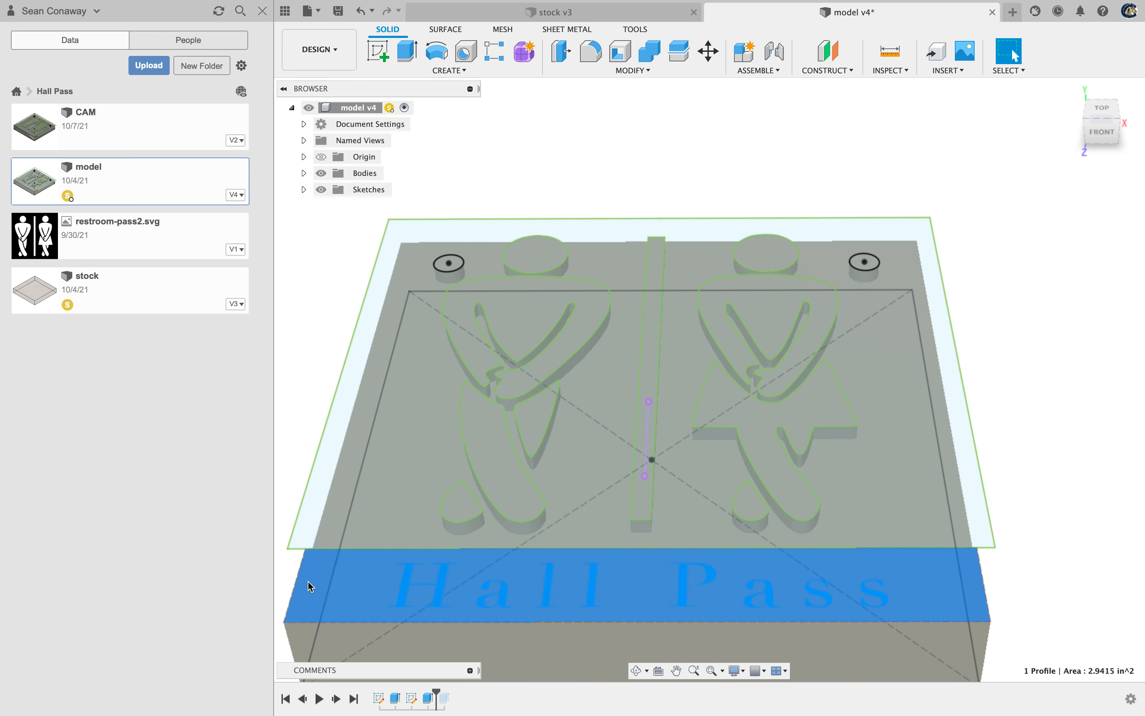
middle_drag(285, 398, 338, 358)
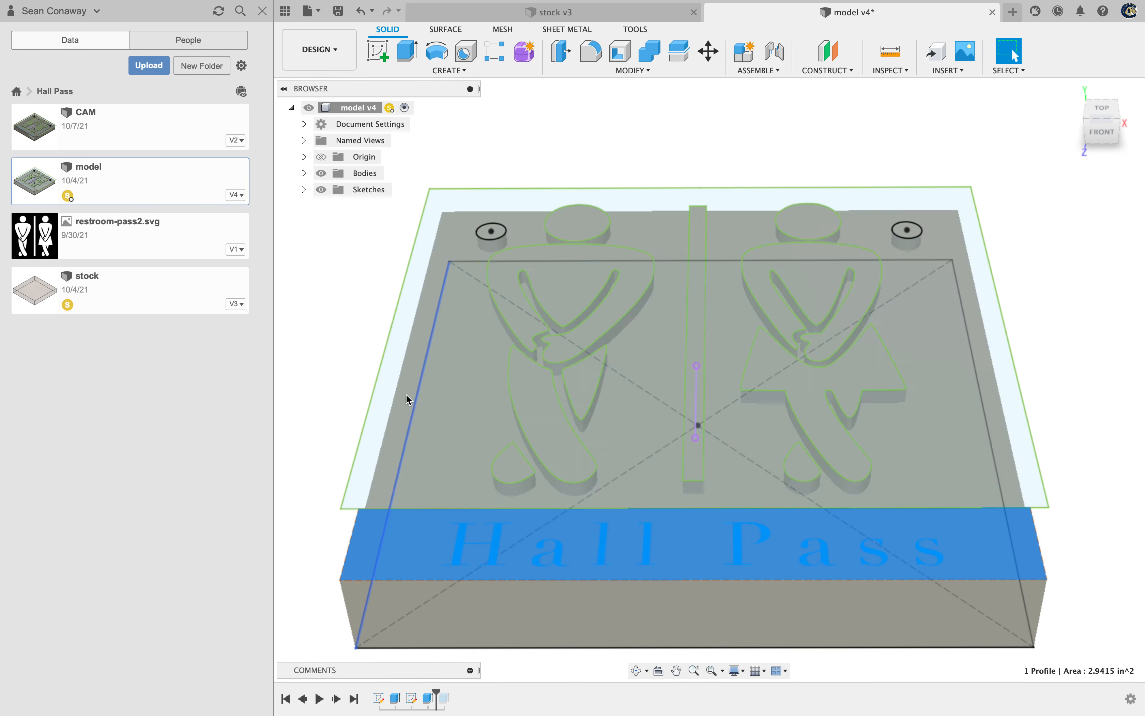
click(346, 439)
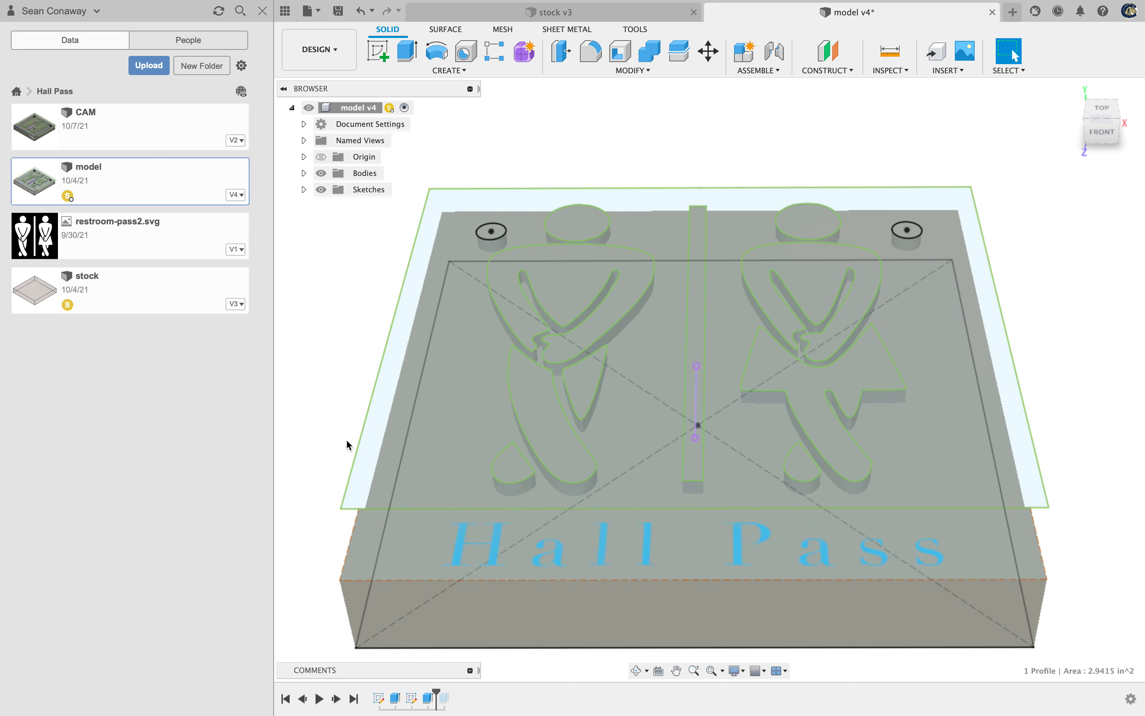
Roll the design history forward to its end and inspect the Hall Pass text and the strip around it
drag(436, 691, 445, 691)
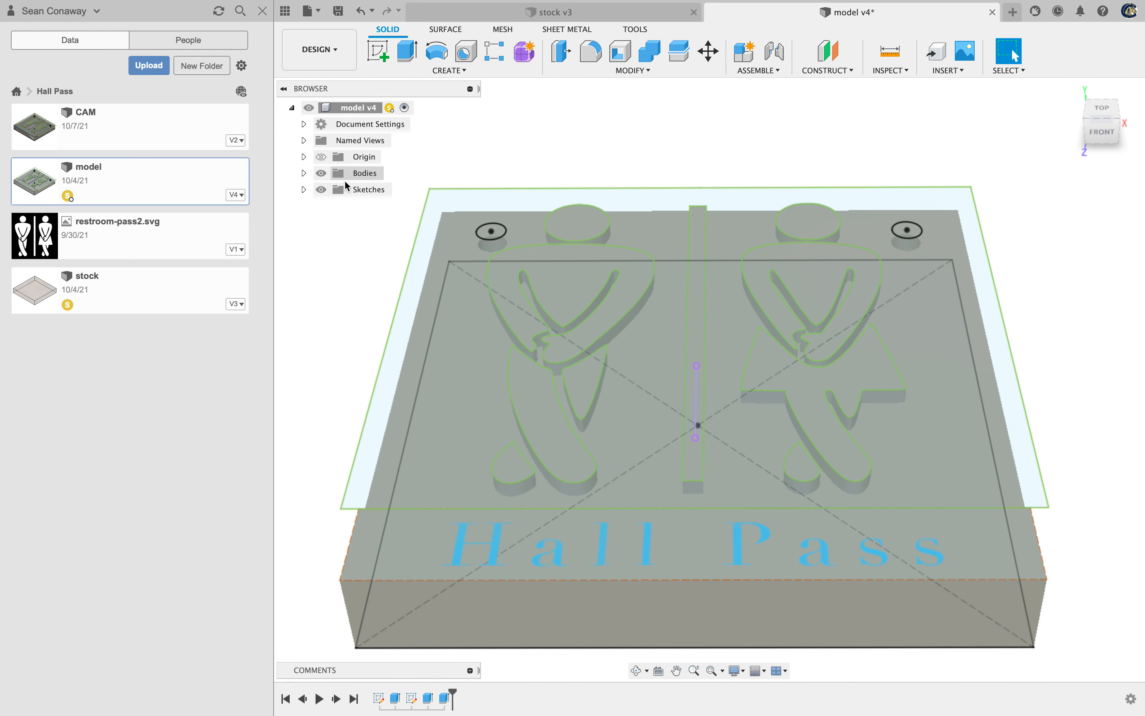
scroll(496, 236, down, 2)
scroll(495, 237, up, 2)
scroll(493, 232, down, 3)
click(1101, 119)
middle_drag(638, 555, 631, 341)
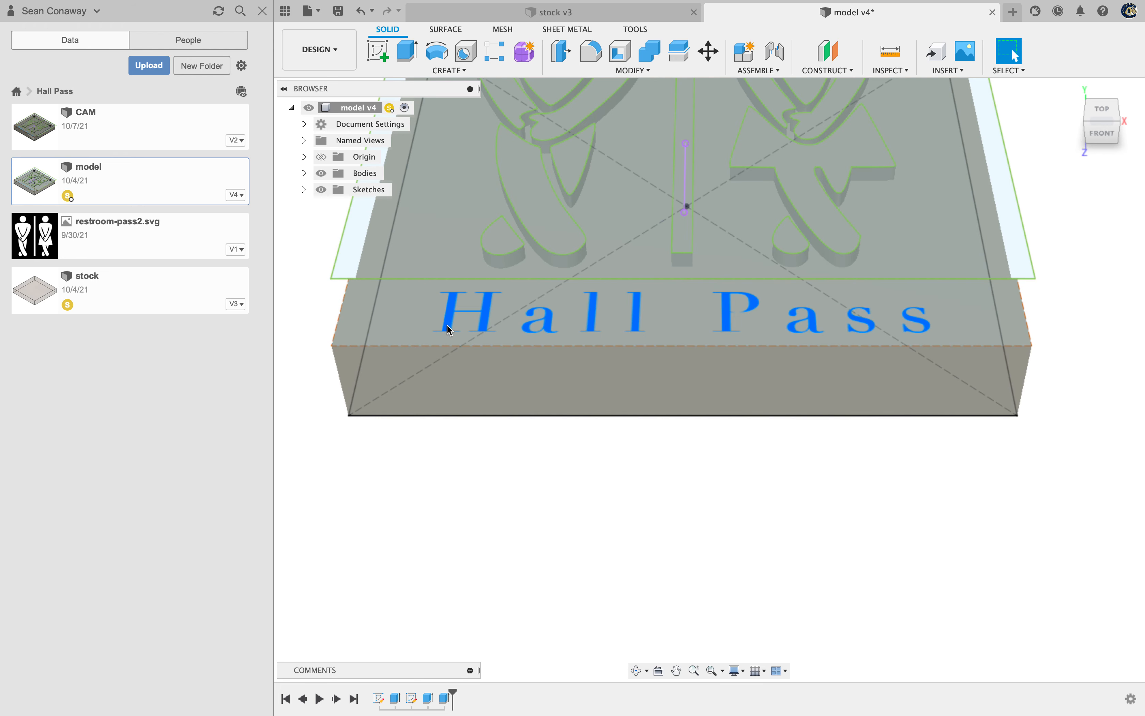
click(476, 320)
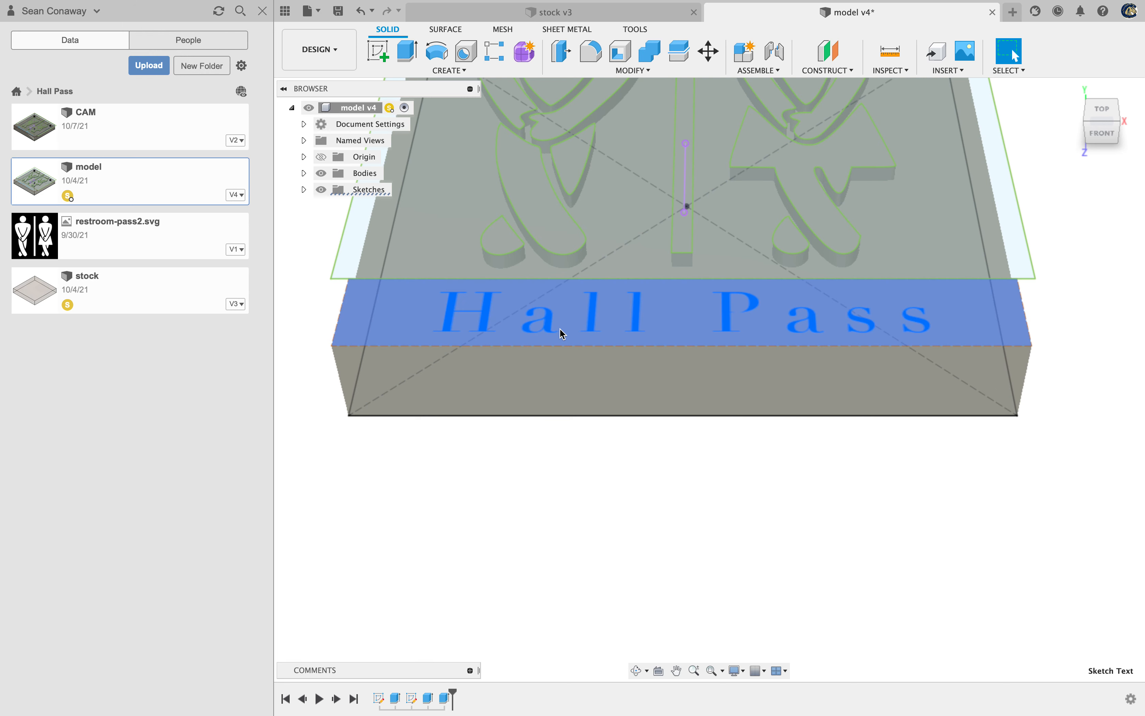
middle_drag(597, 338, 626, 532)
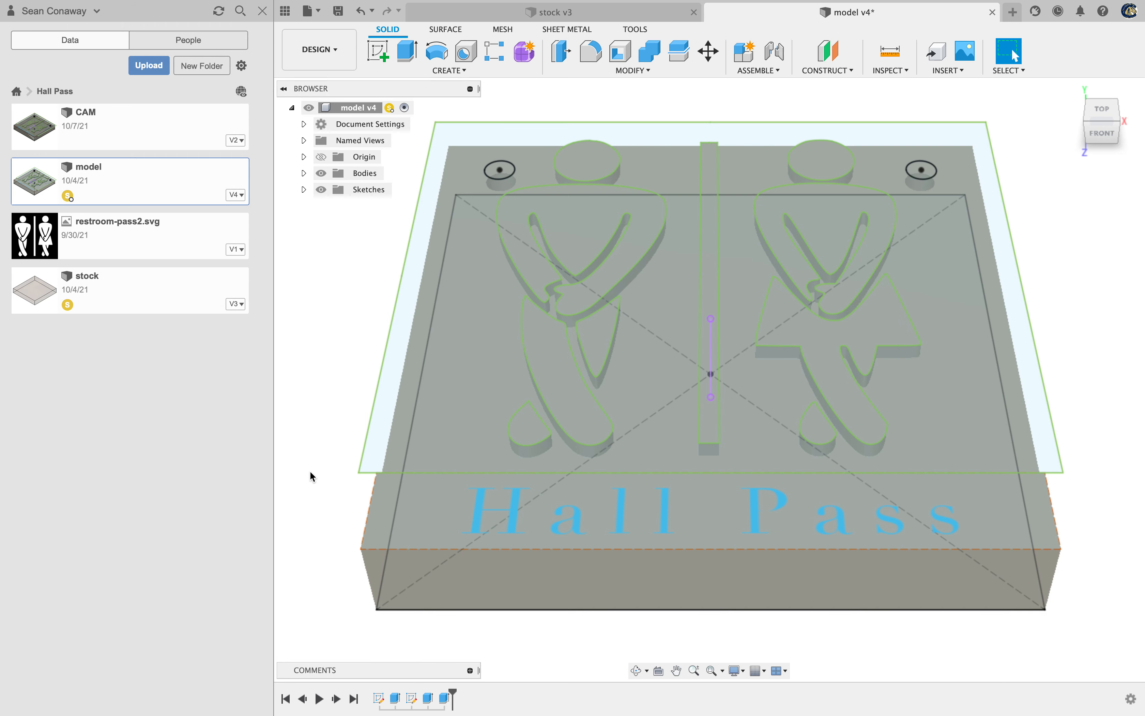
Hide Sketch1 and save a new version of the model design
click(303, 190)
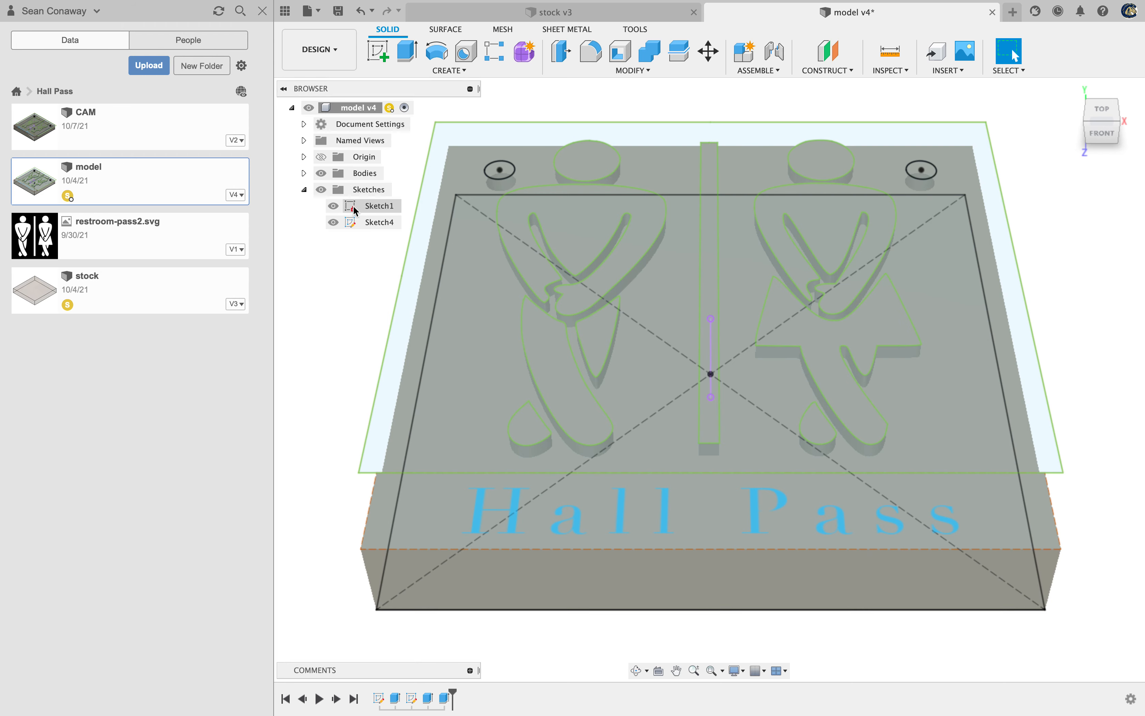
click(334, 205)
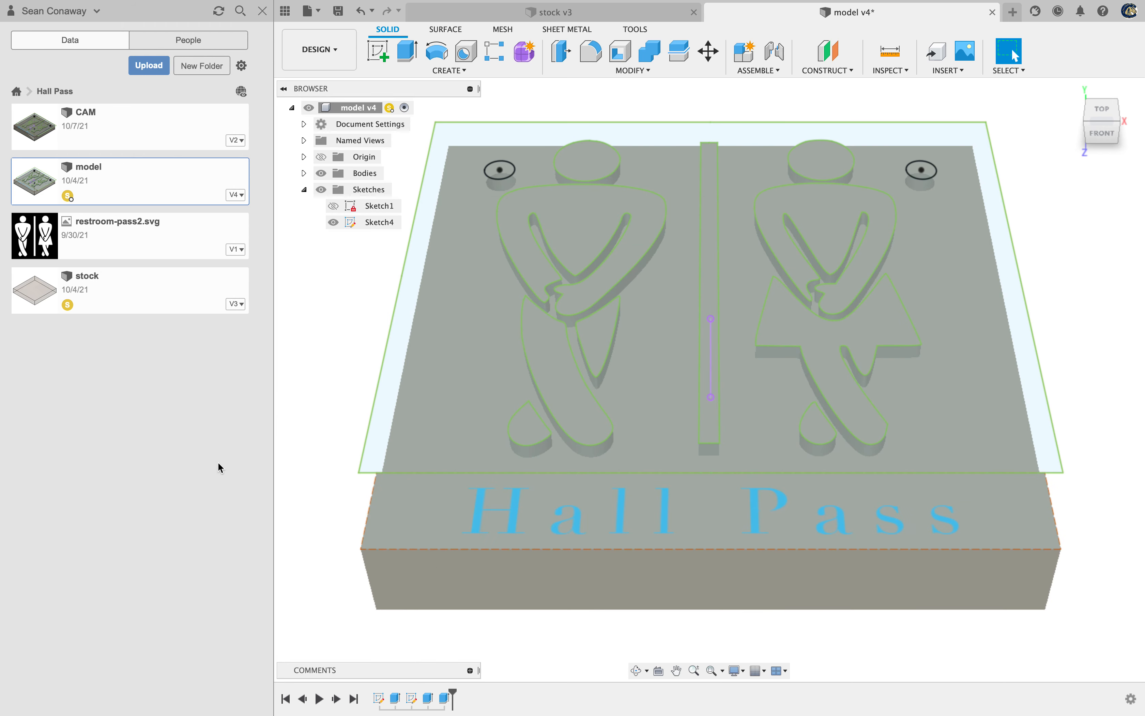
click(338, 10)
click(575, 374)
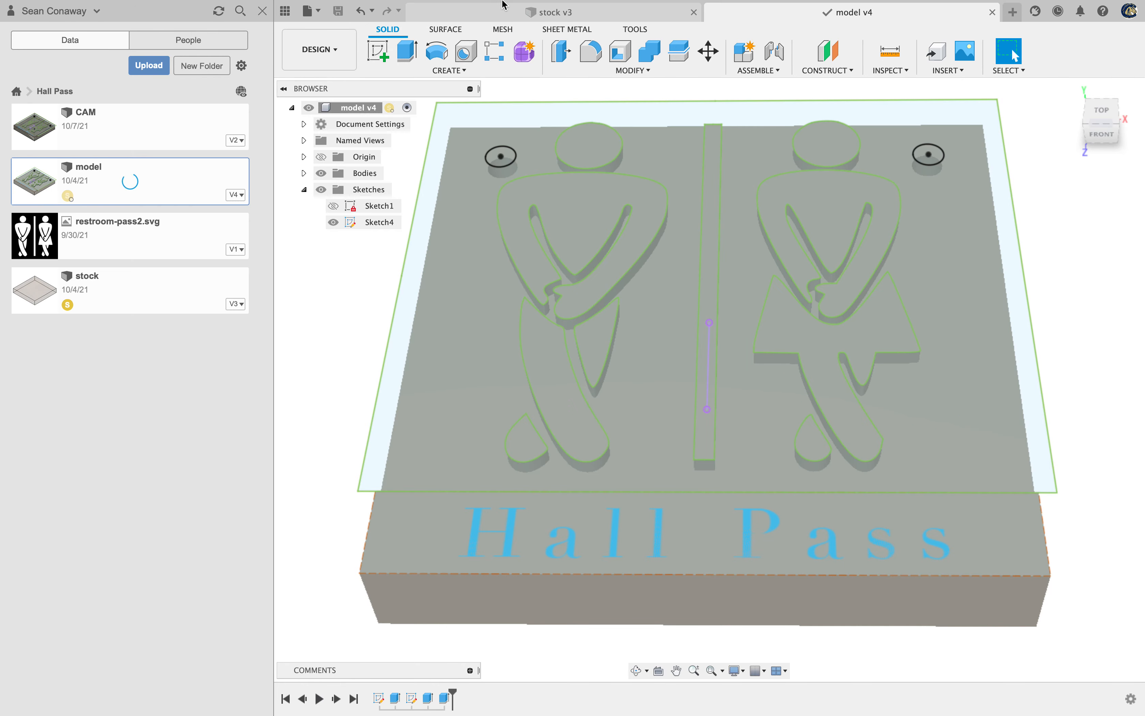
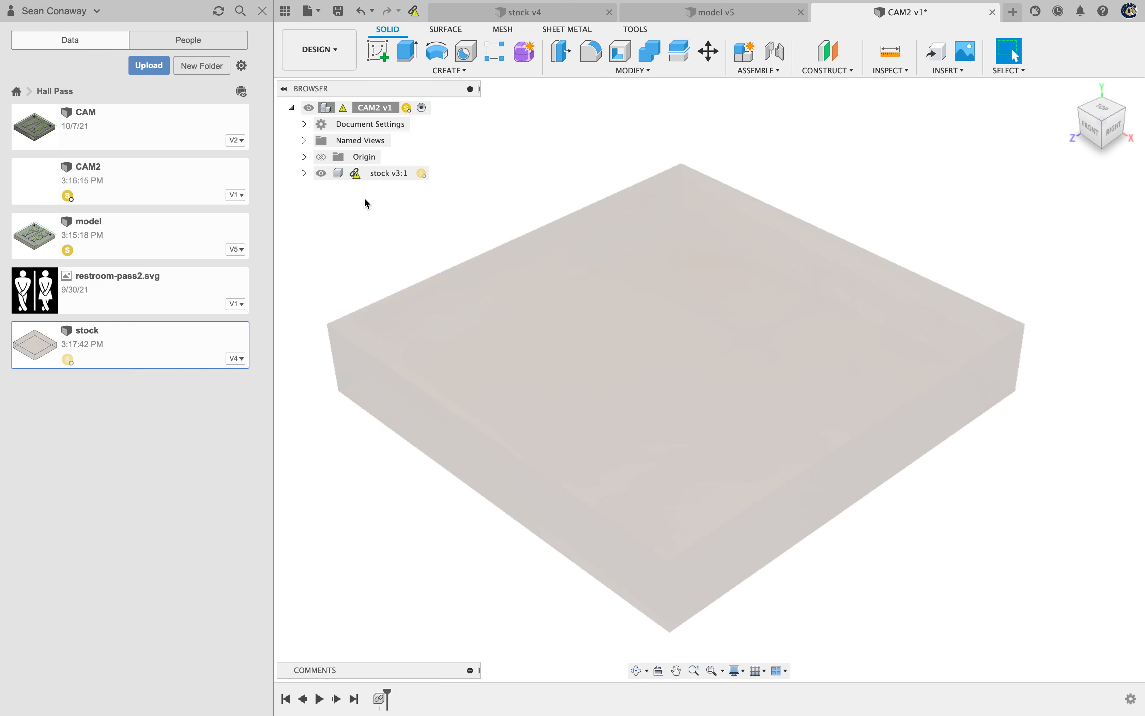
Update the out-of-date stock reference in the CAM2 assembly to the latest version
click(414, 14)
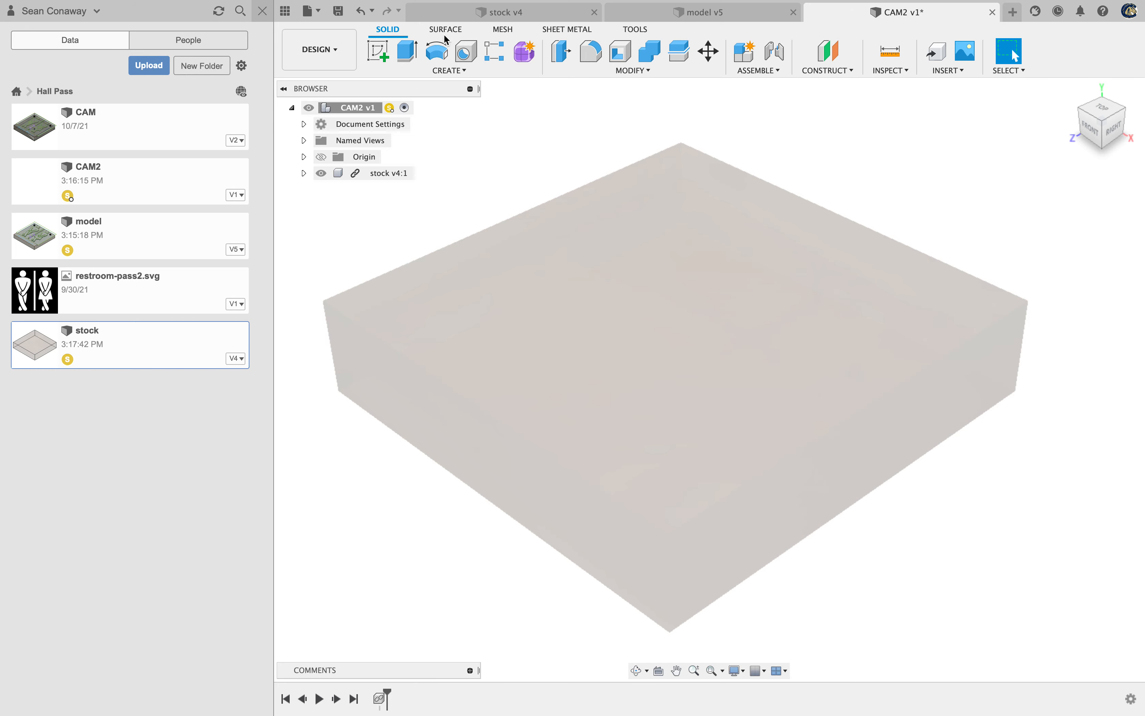
Open the stock design, set its extrude distance to 0.75 in, and save a new version
click(498, 17)
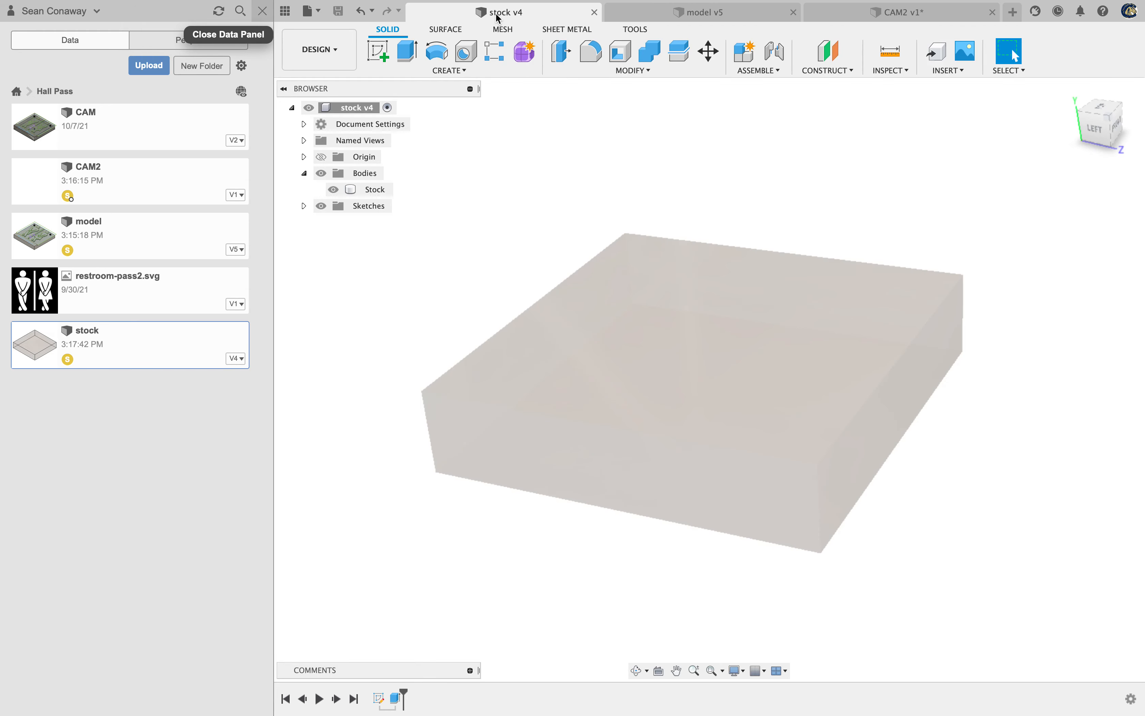
right_click(396, 699)
click(450, 562)
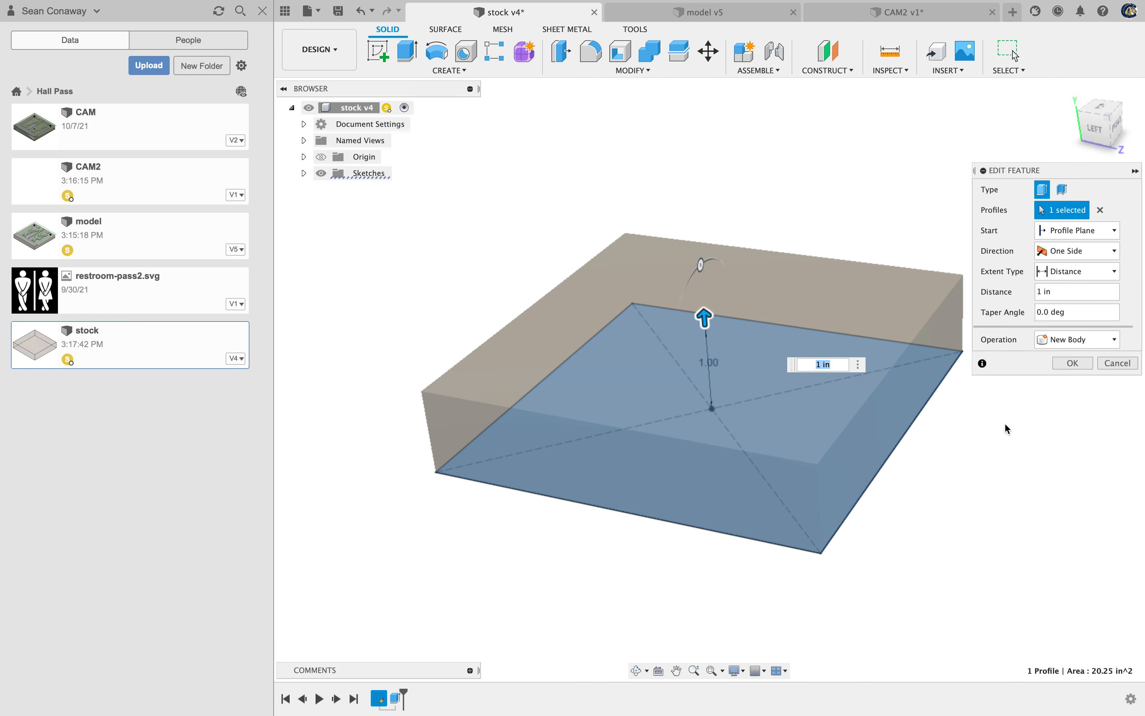
key(BackSpace)
text(.75)
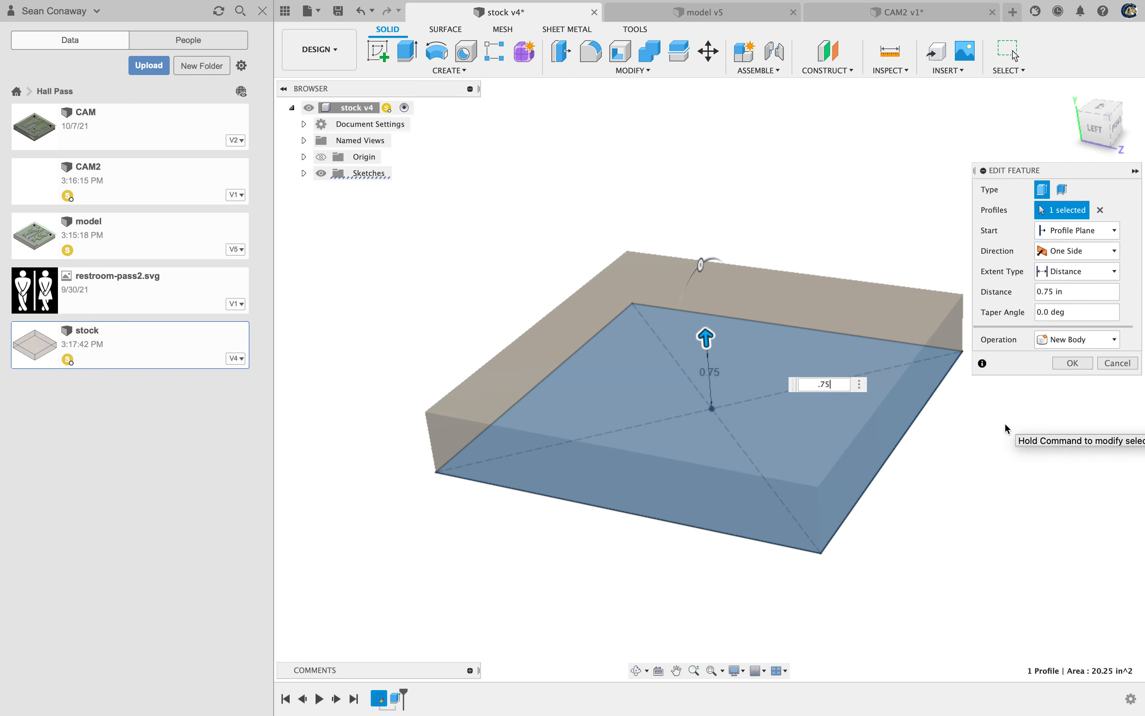
key(Return)
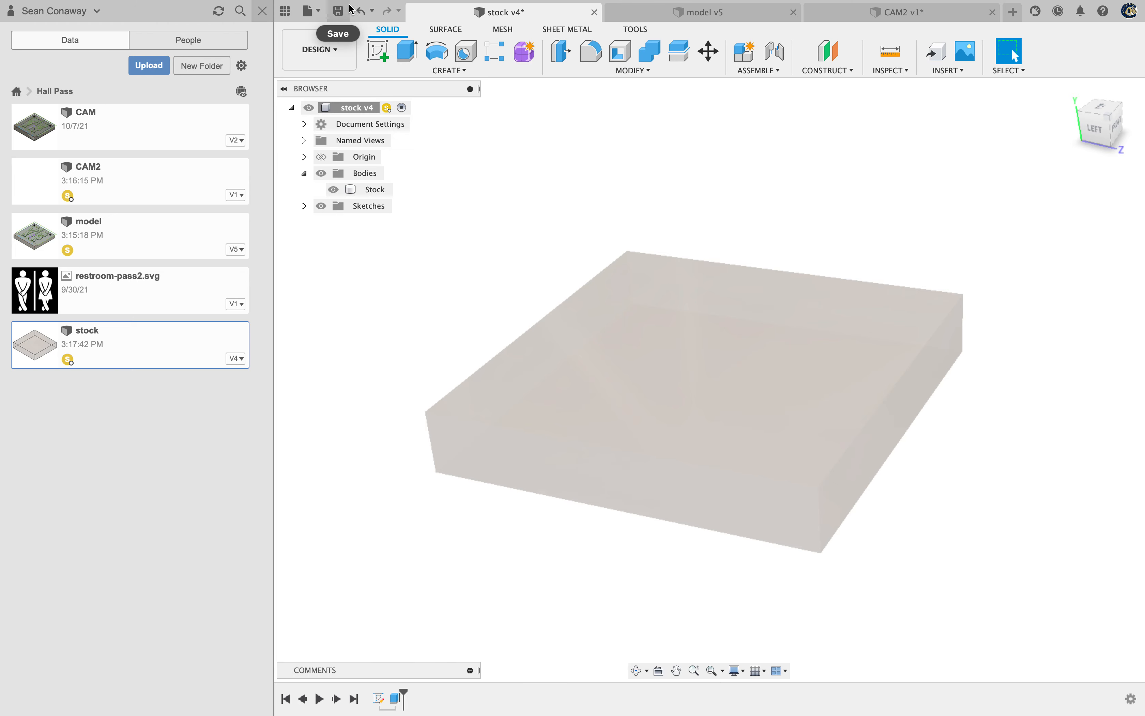
click(338, 11)
click(581, 369)
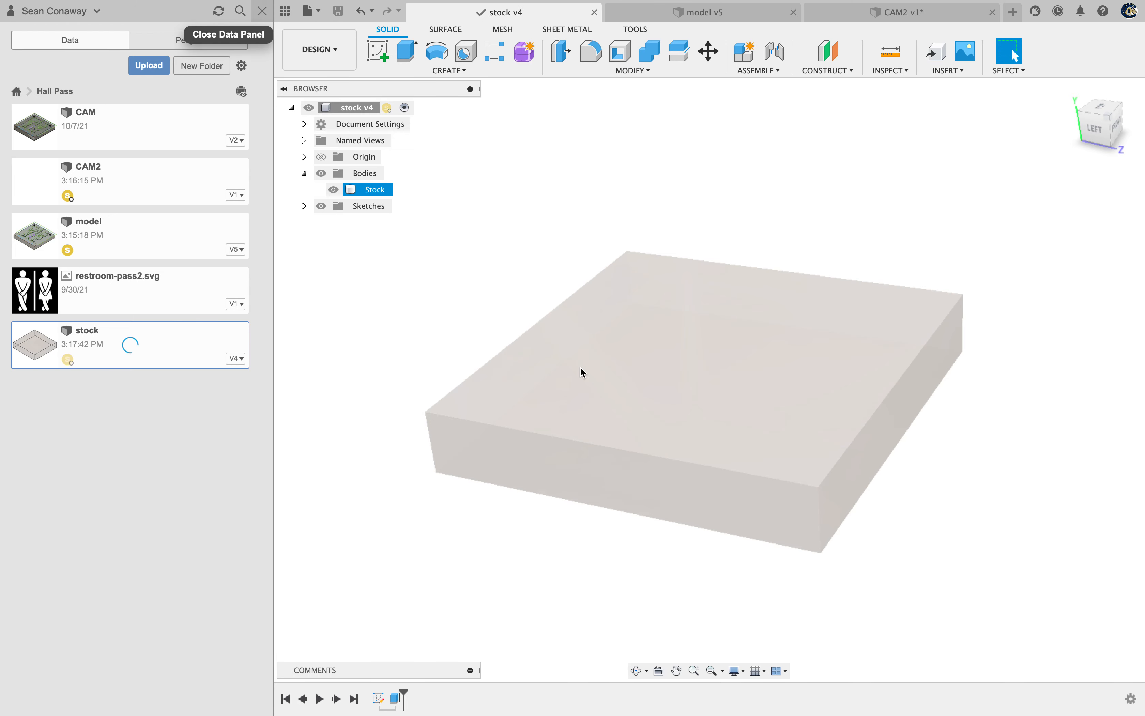
Return to the CAM2 assembly and get the latest version of the stock component
click(887, 15)
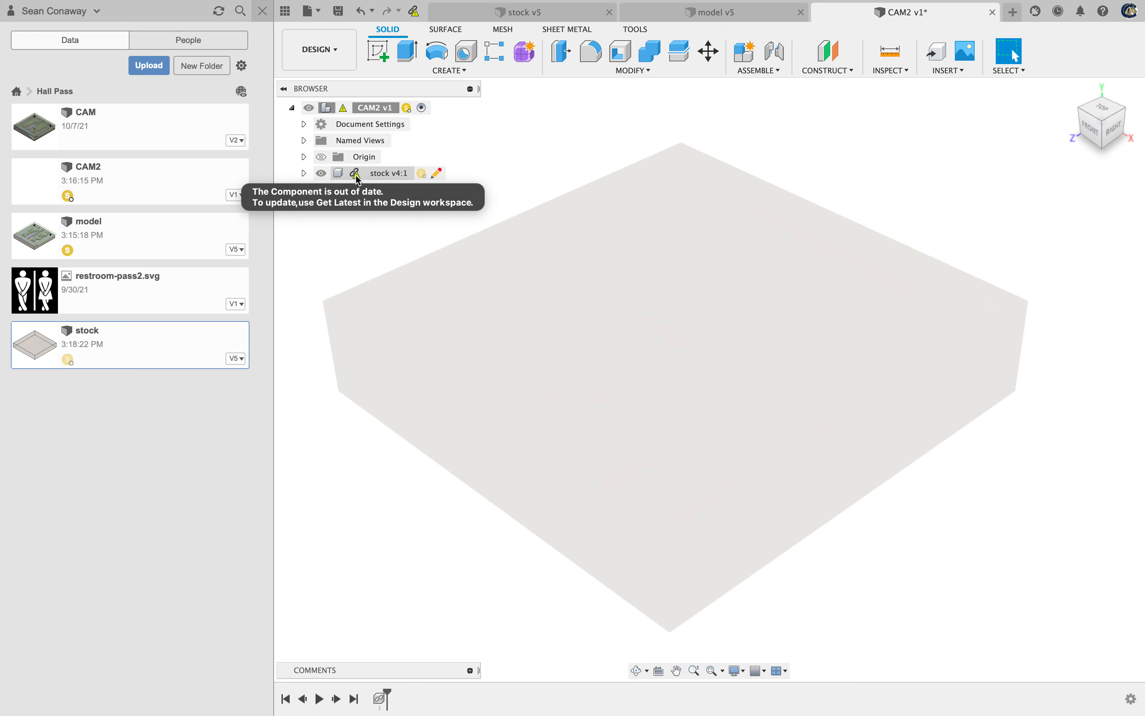
right_click(358, 179)
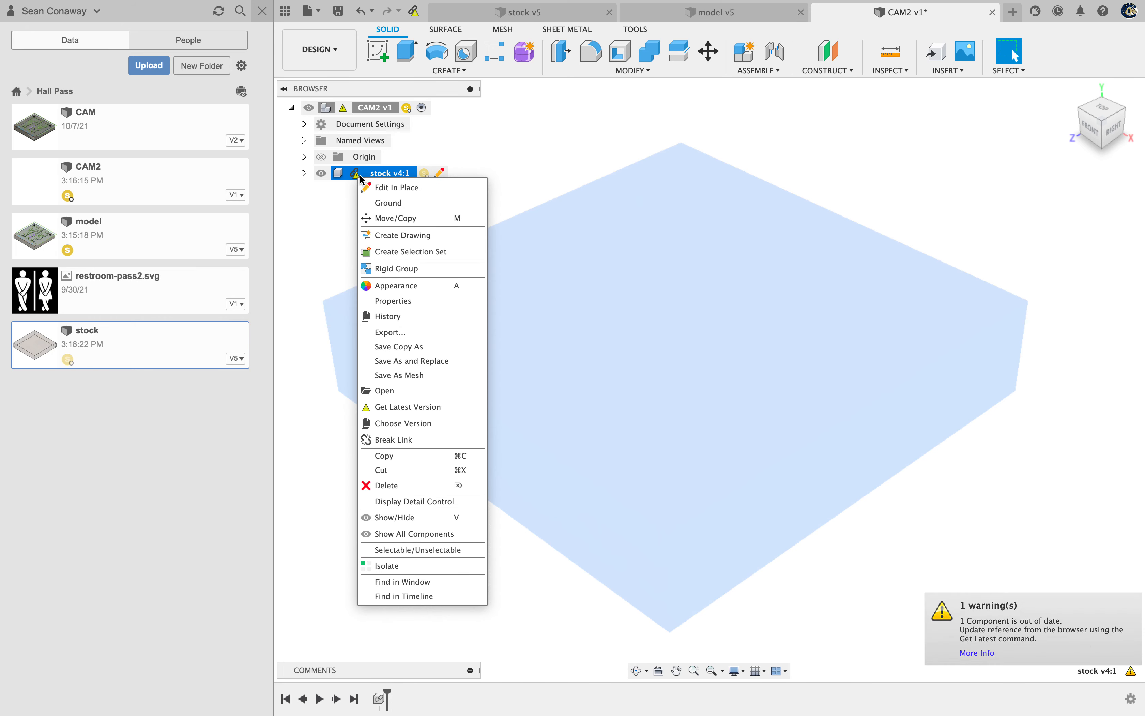
click(441, 408)
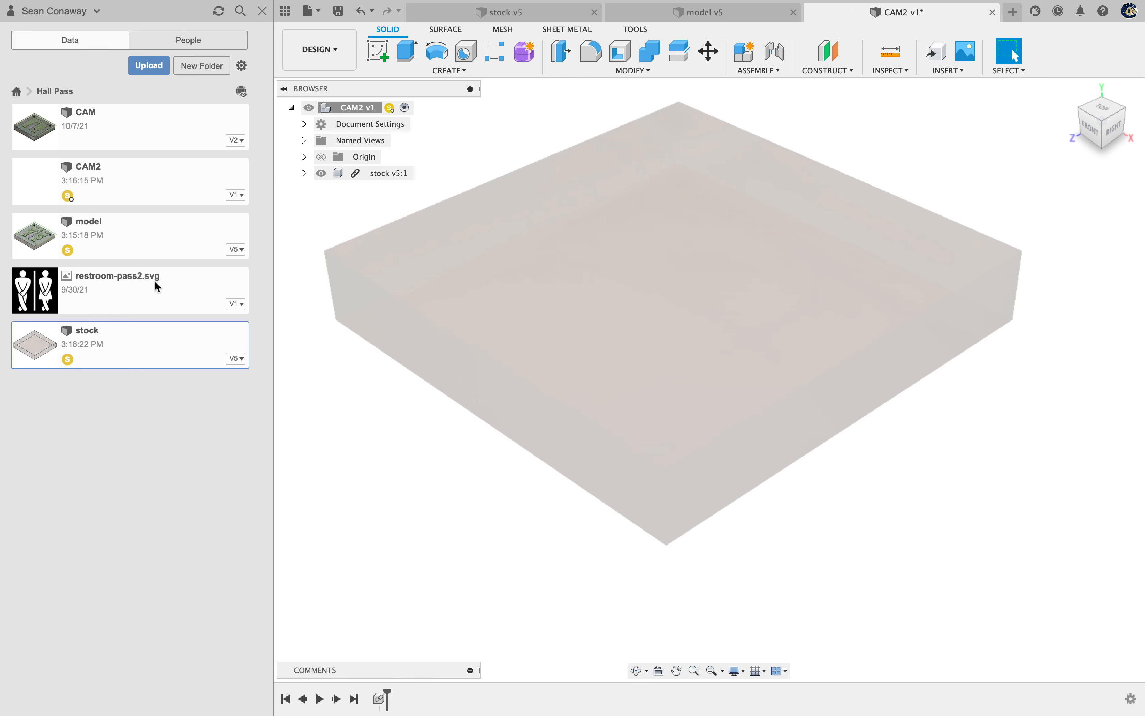
Insert the model design into the CAM2 assembly and move it 130 mm along Z, clear of the stock
right_click(93, 242)
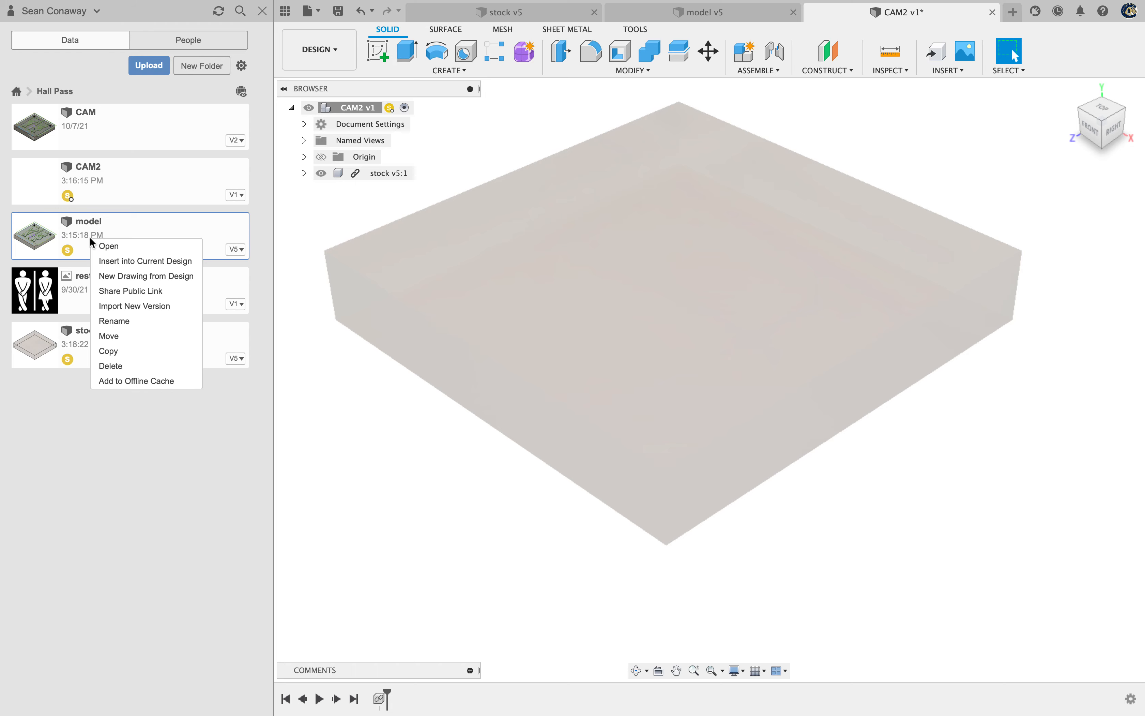
click(132, 263)
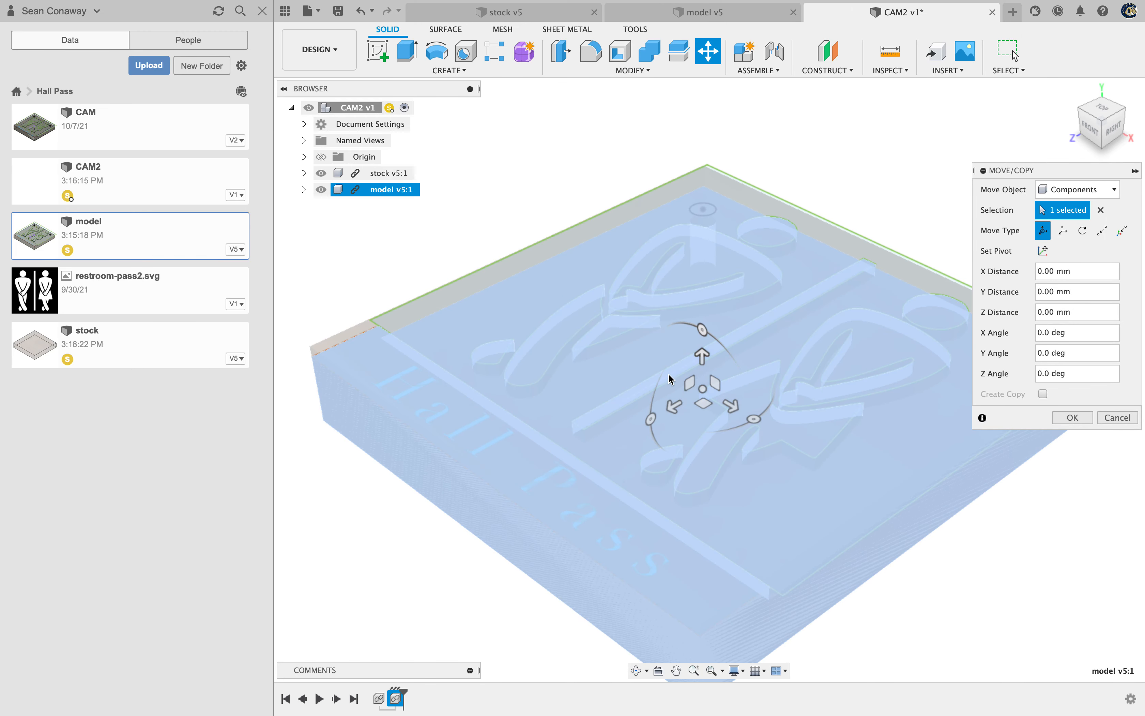
scroll(669, 386, up, 3)
scroll(672, 386, down, 5)
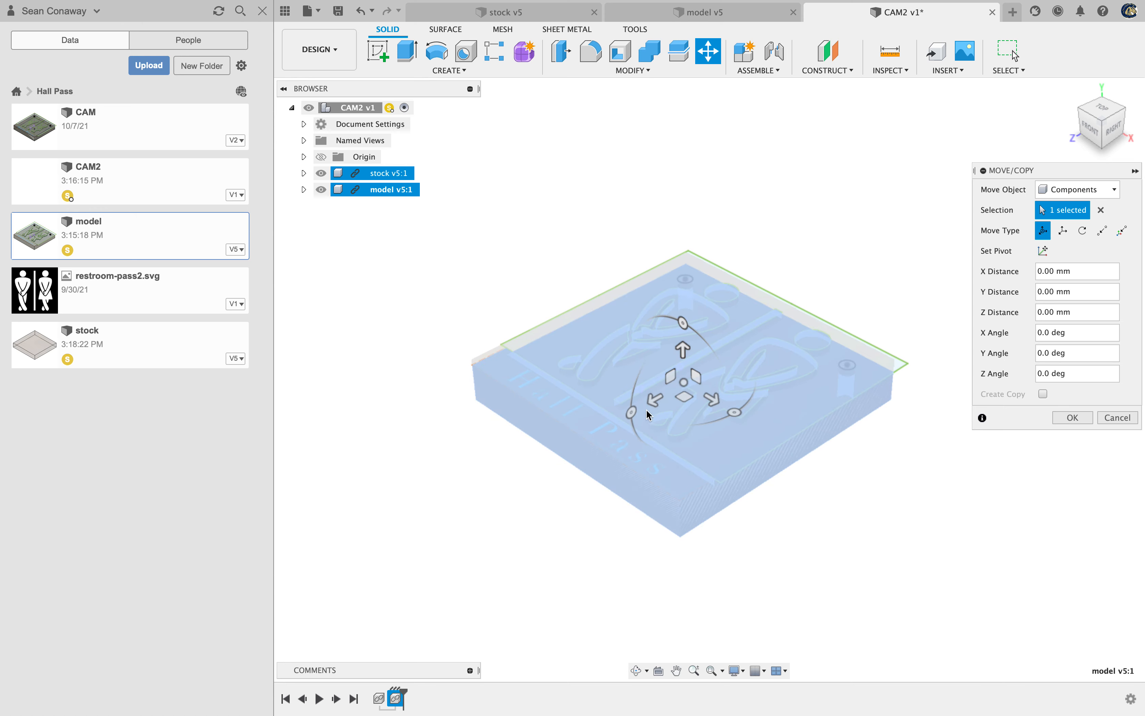
drag(654, 401, 374, 564)
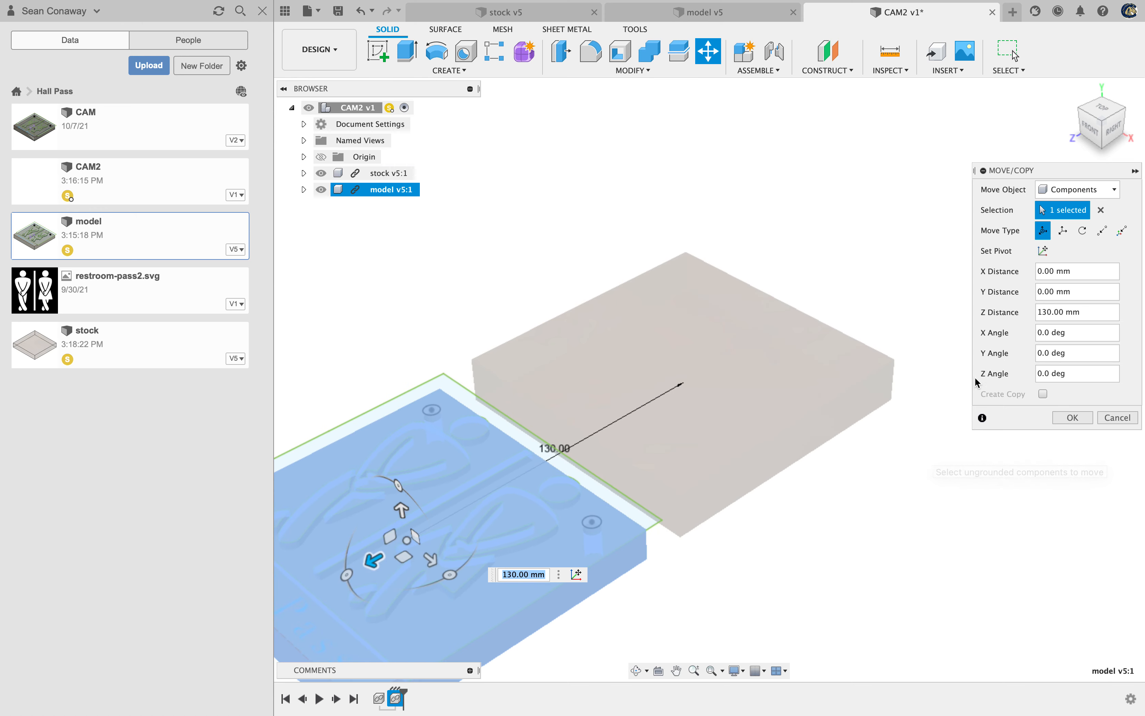
click(1075, 417)
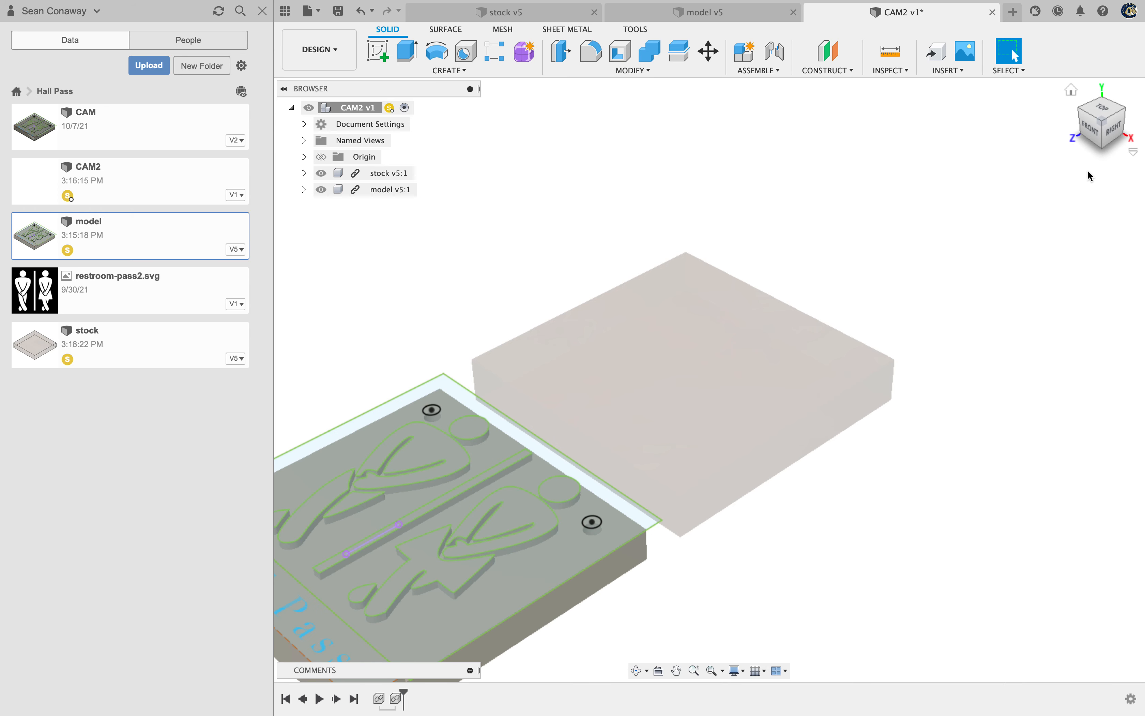
Examine the adjacent side faces of the stock and the model to compare which ones correspond
drag(1100, 142, 1098, 119)
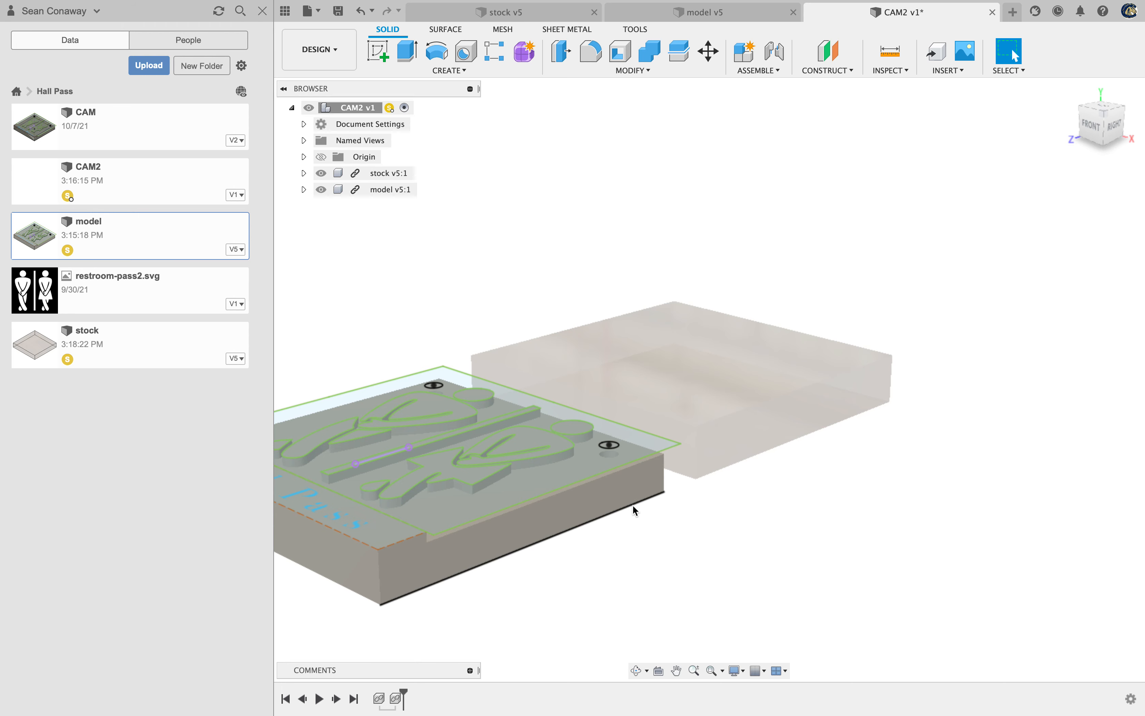
click(732, 437)
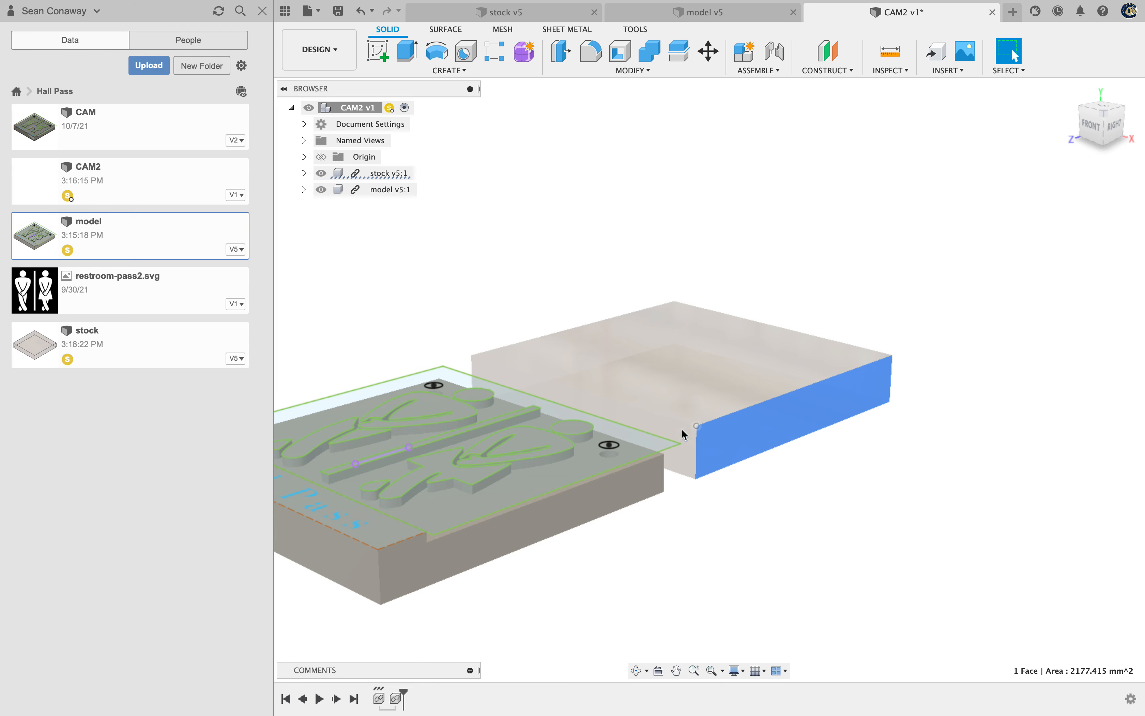
click(672, 428)
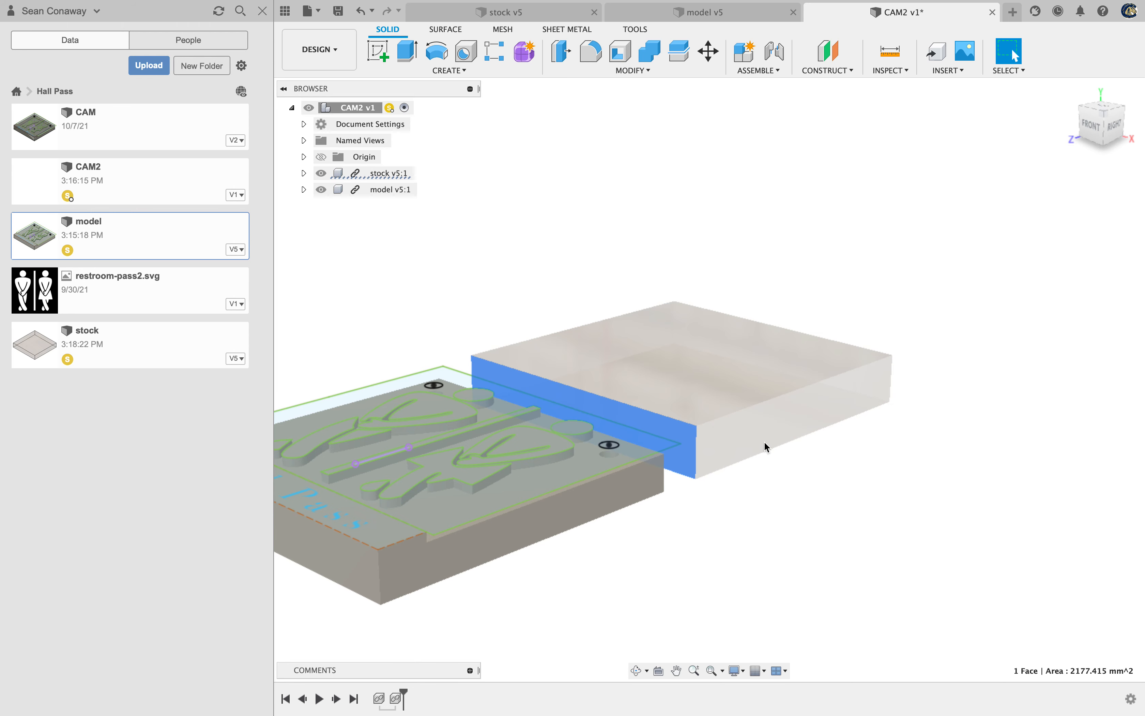
click(764, 445)
click(663, 430)
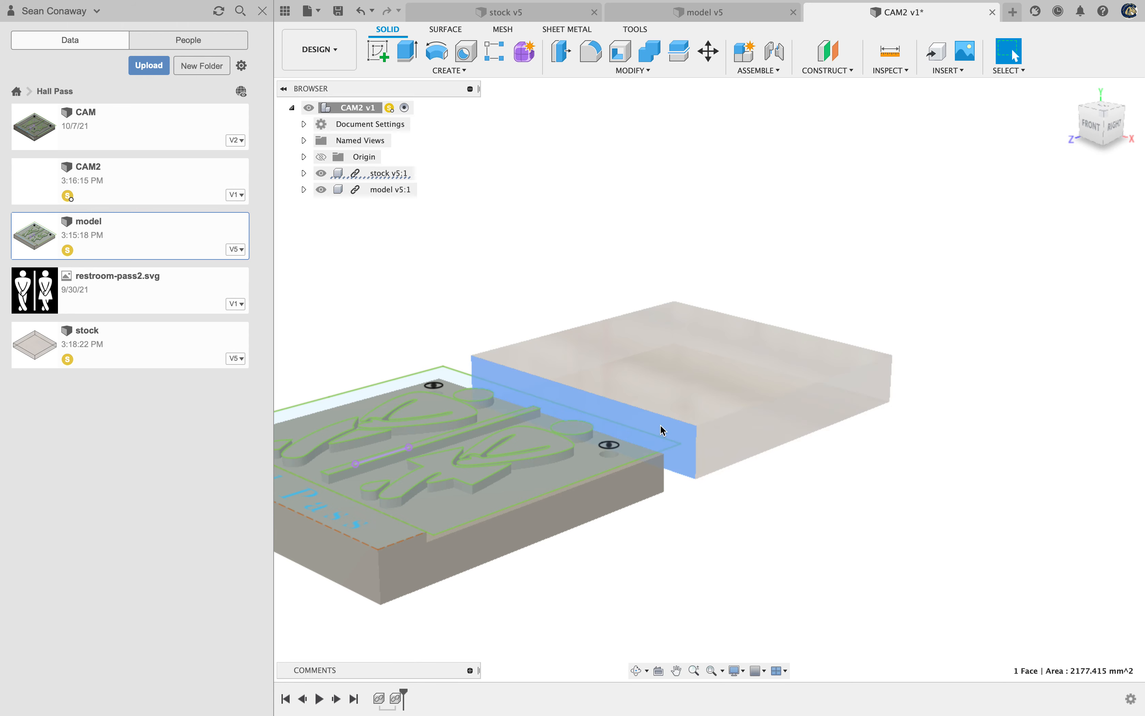
click(772, 428)
click(590, 507)
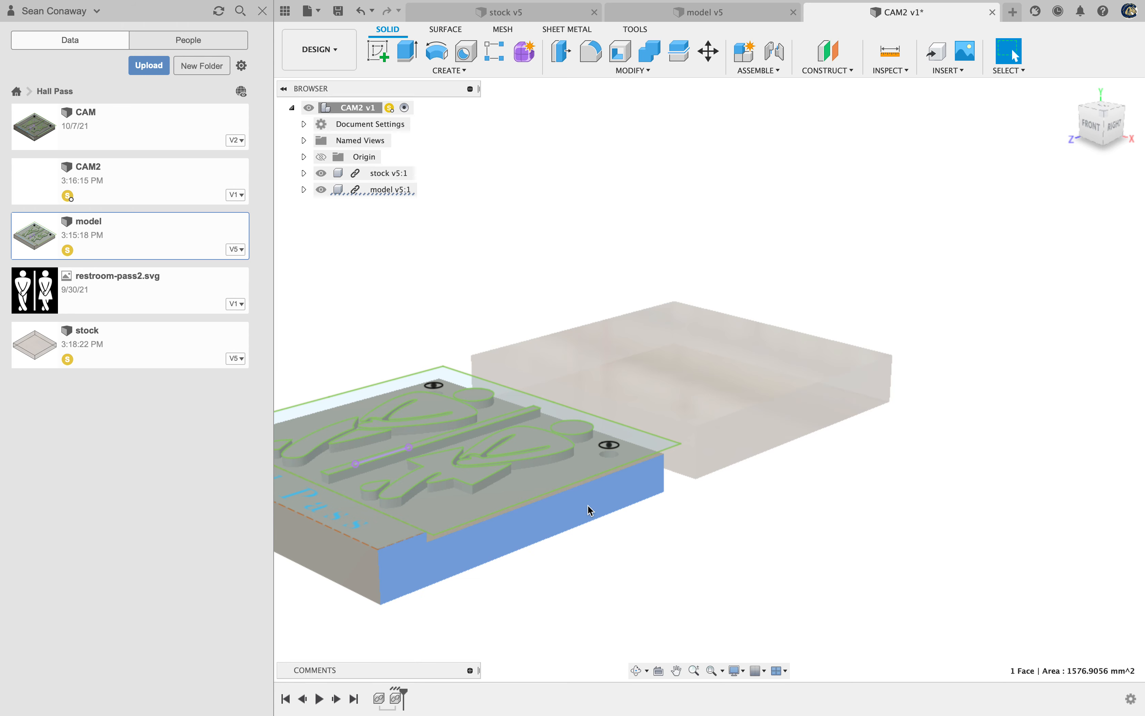
click(325, 553)
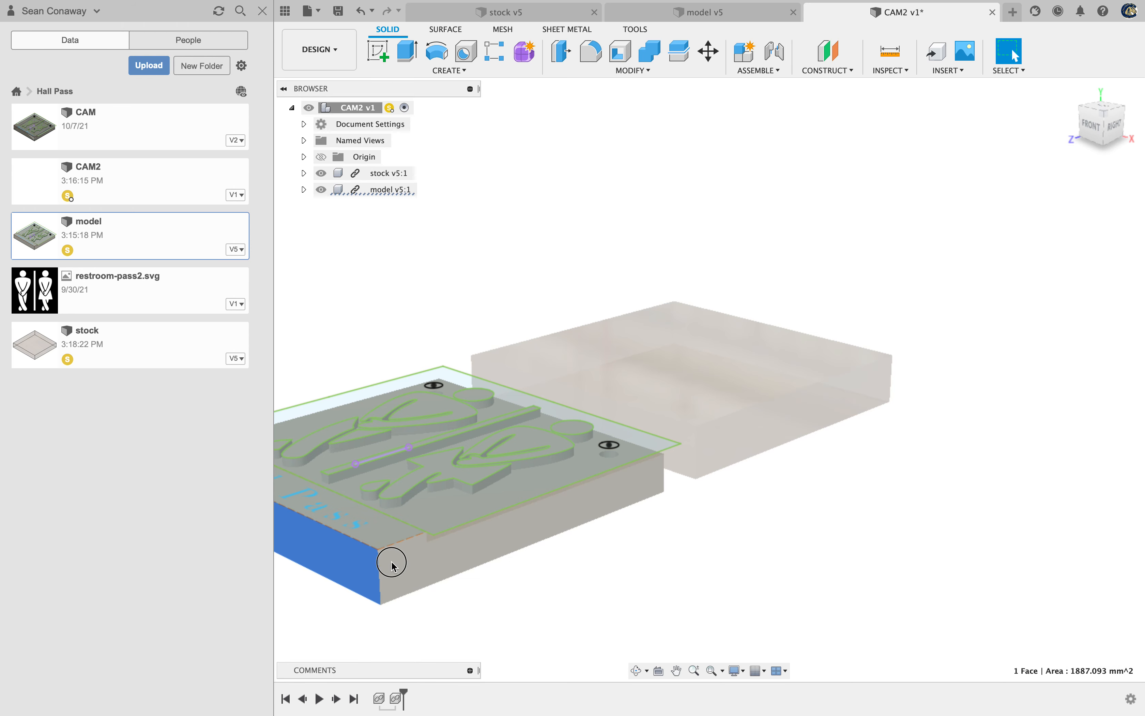
click(391, 562)
click(359, 566)
click(434, 562)
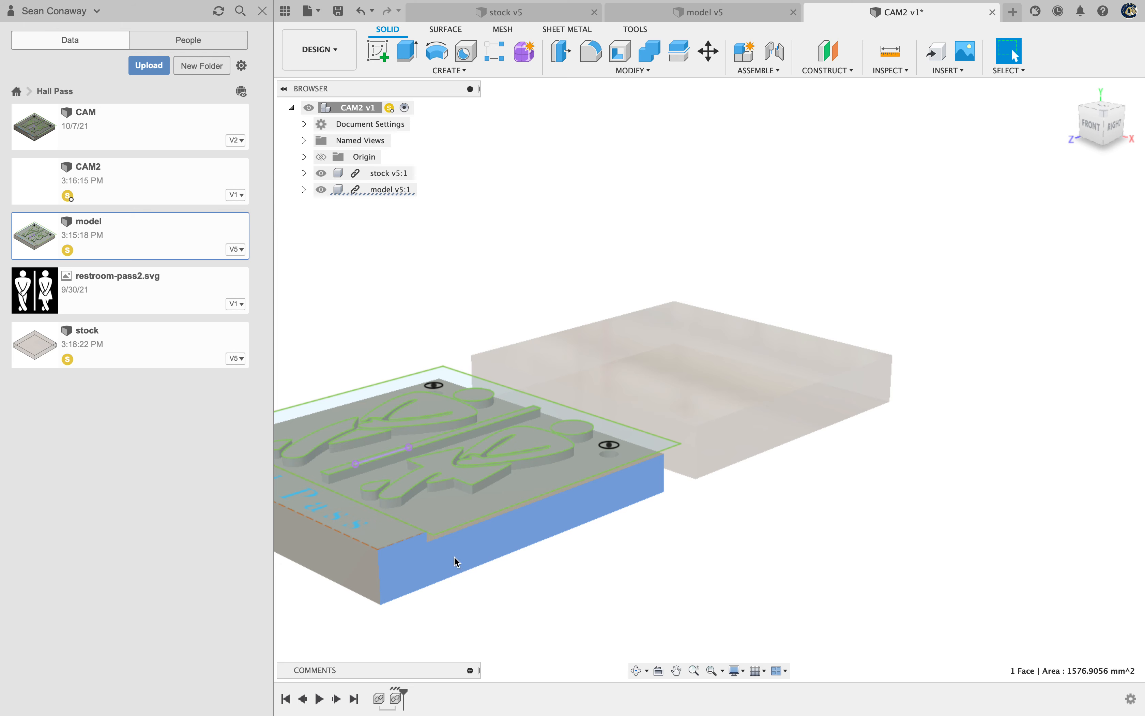
click(679, 590)
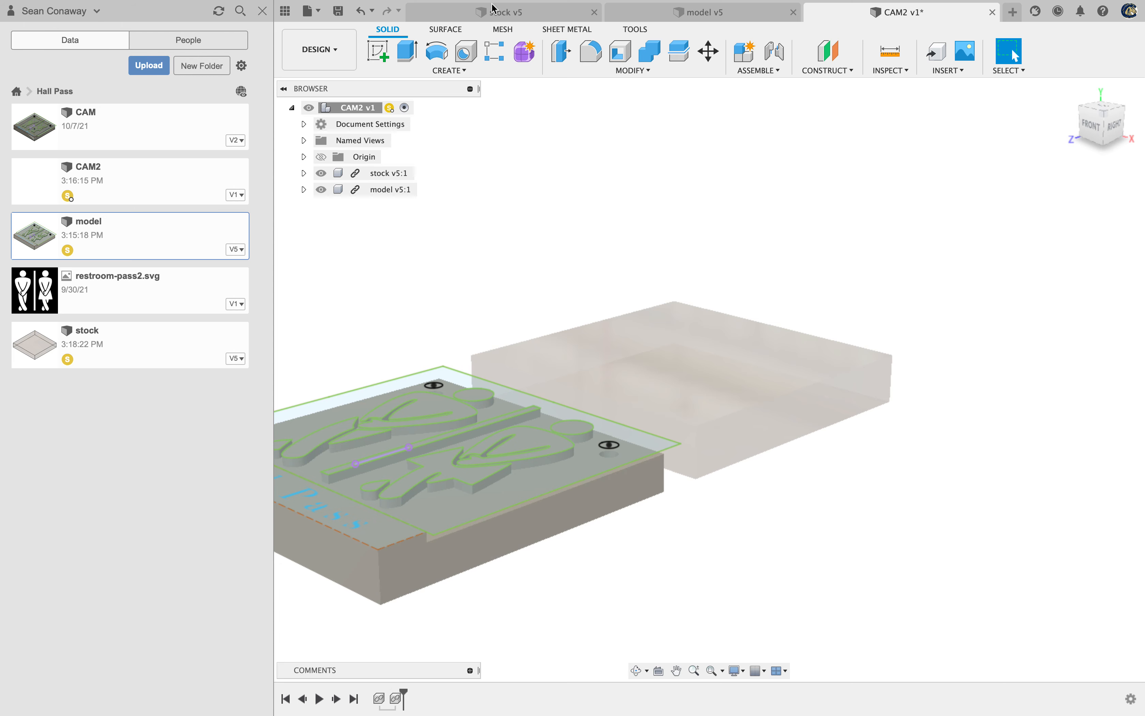
Read the Align tool's description and check the stock's top face and its location relative to the assembly origin
click(614, 71)
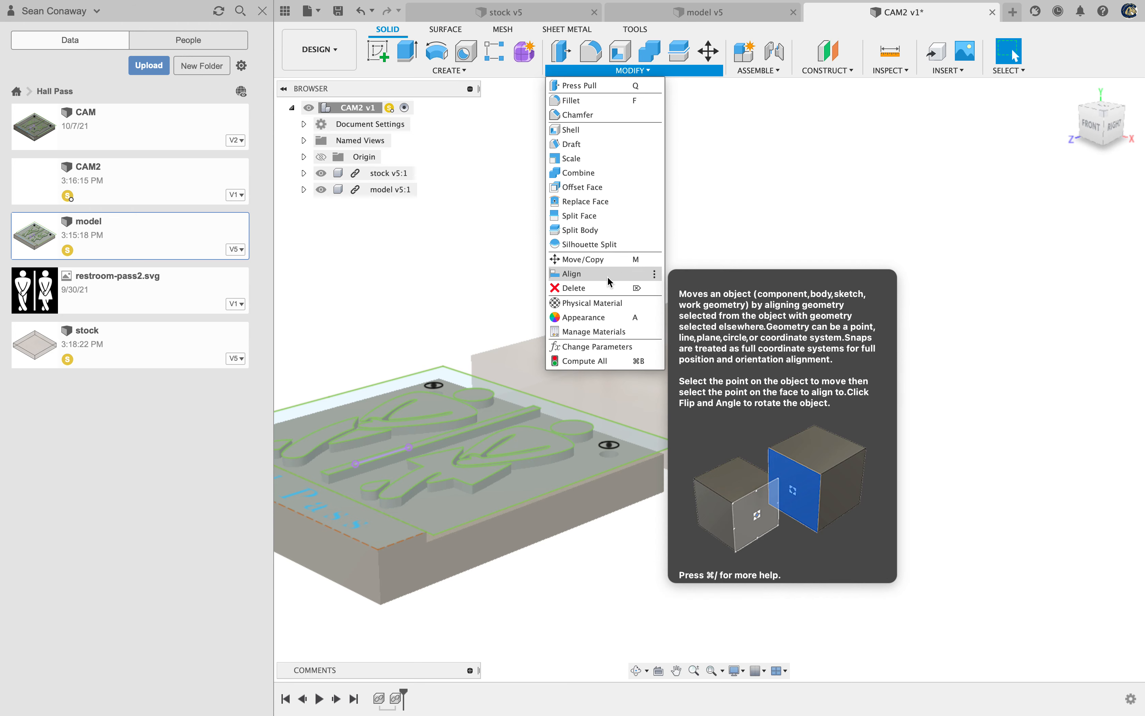
click(698, 597)
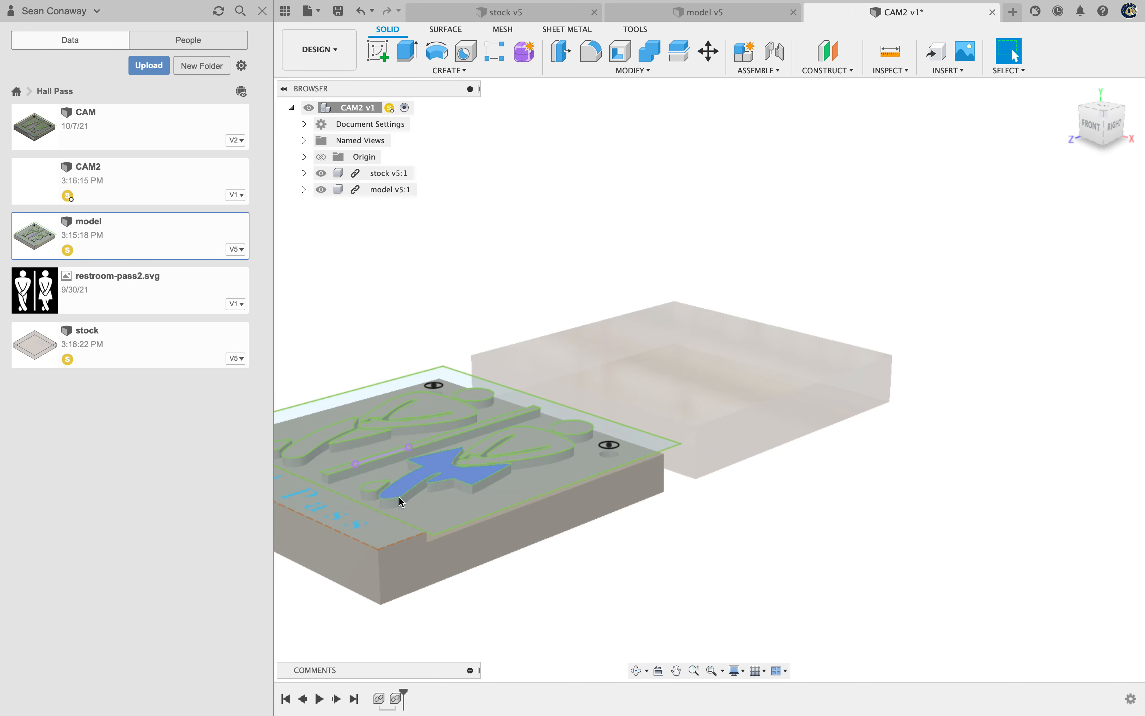
click(729, 373)
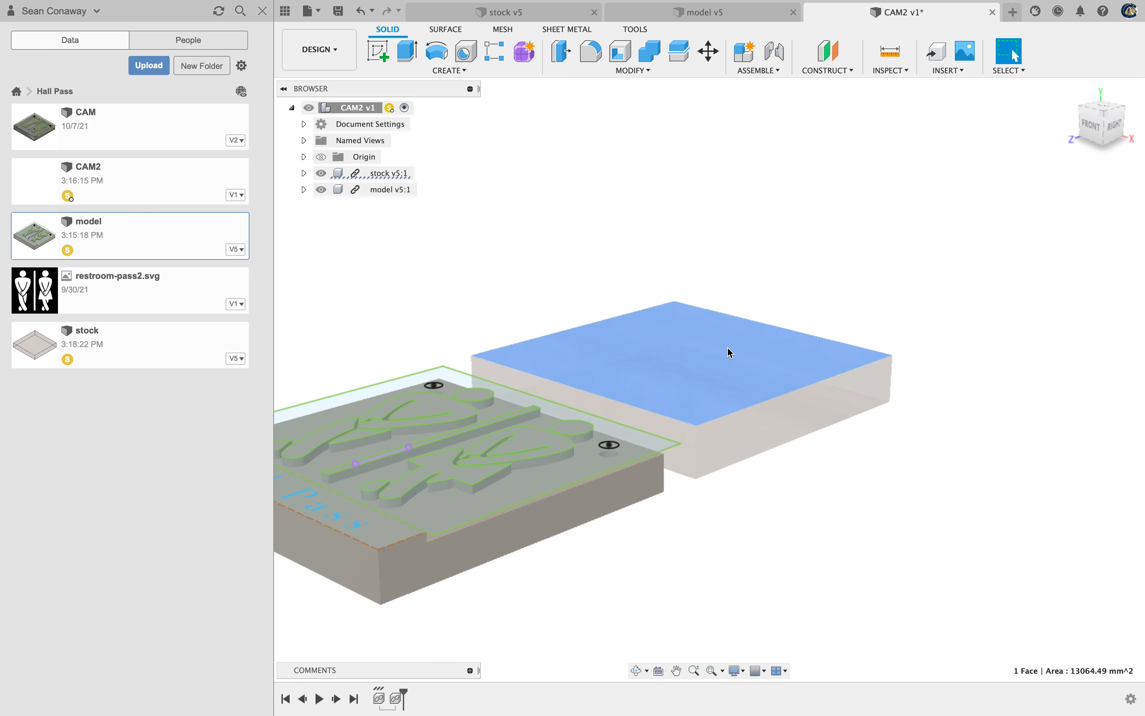
click(945, 277)
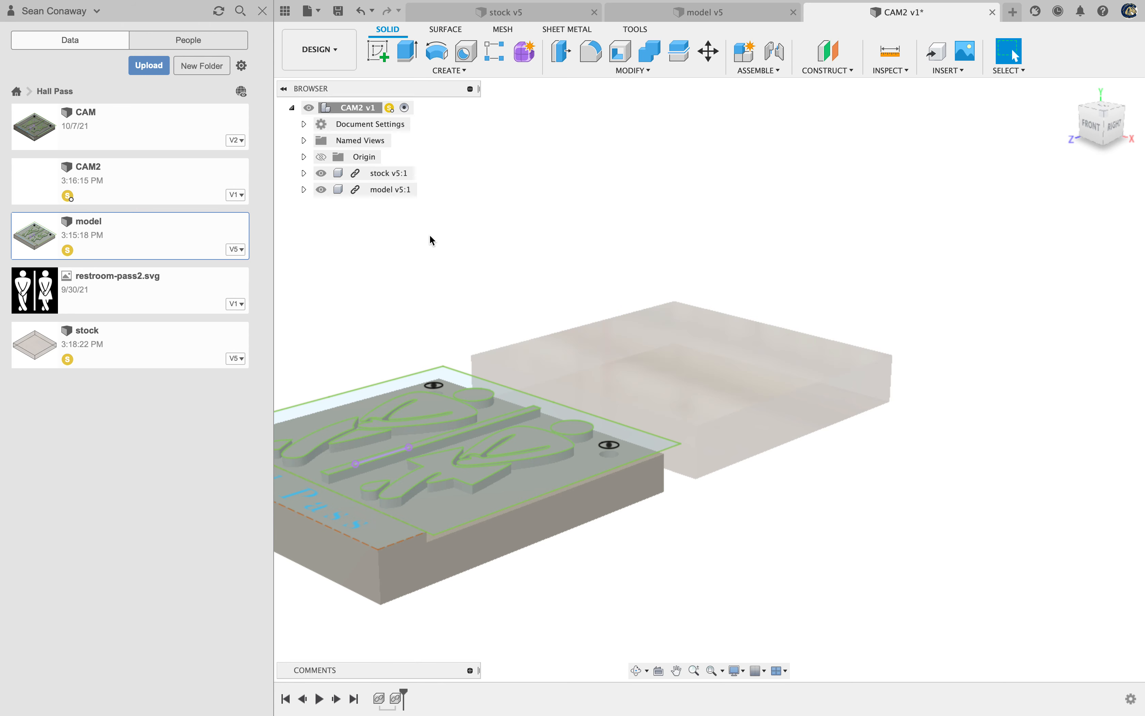
click(322, 157)
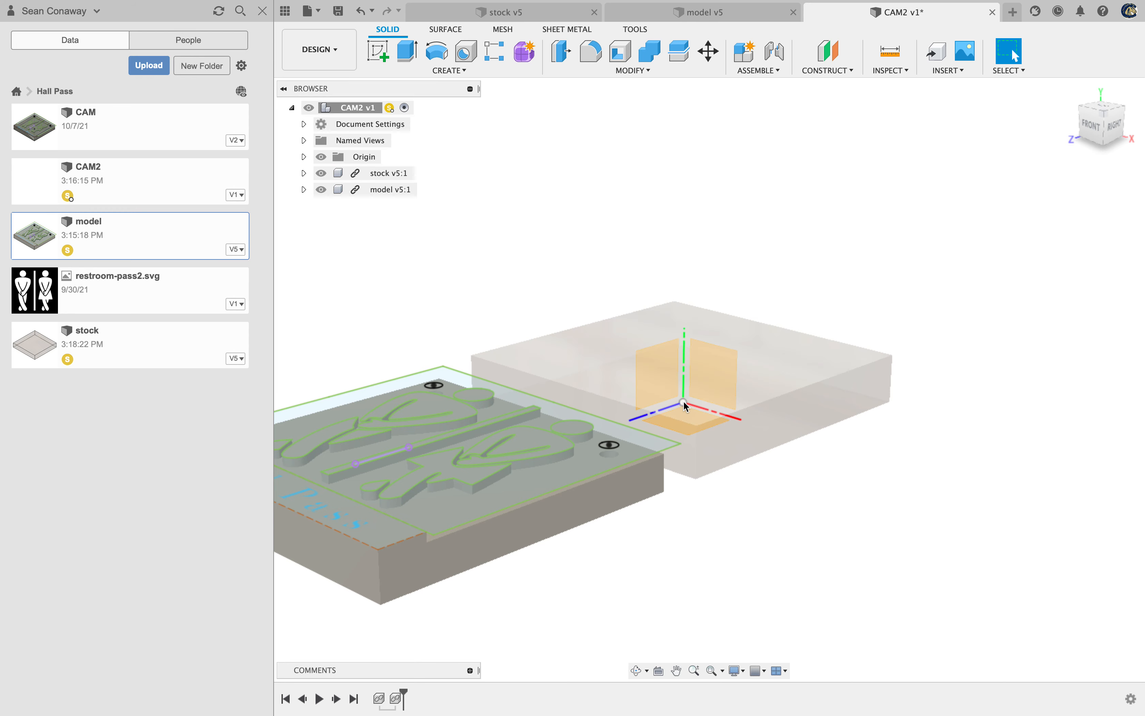
click(323, 157)
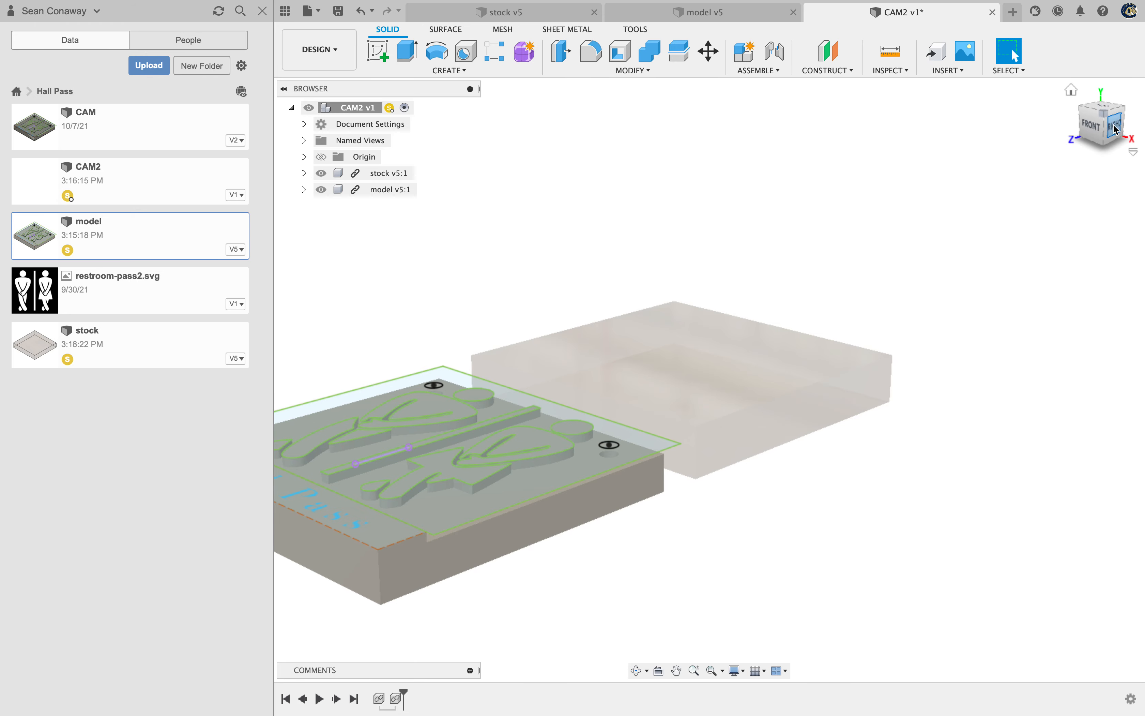
Try to align the model's bottom face with the stock's bottom face as components
mouse_move(1105, 140)
mouse_down()
mouse_move(1094, 87)
mouse_move(1125, 82)
mouse_up()
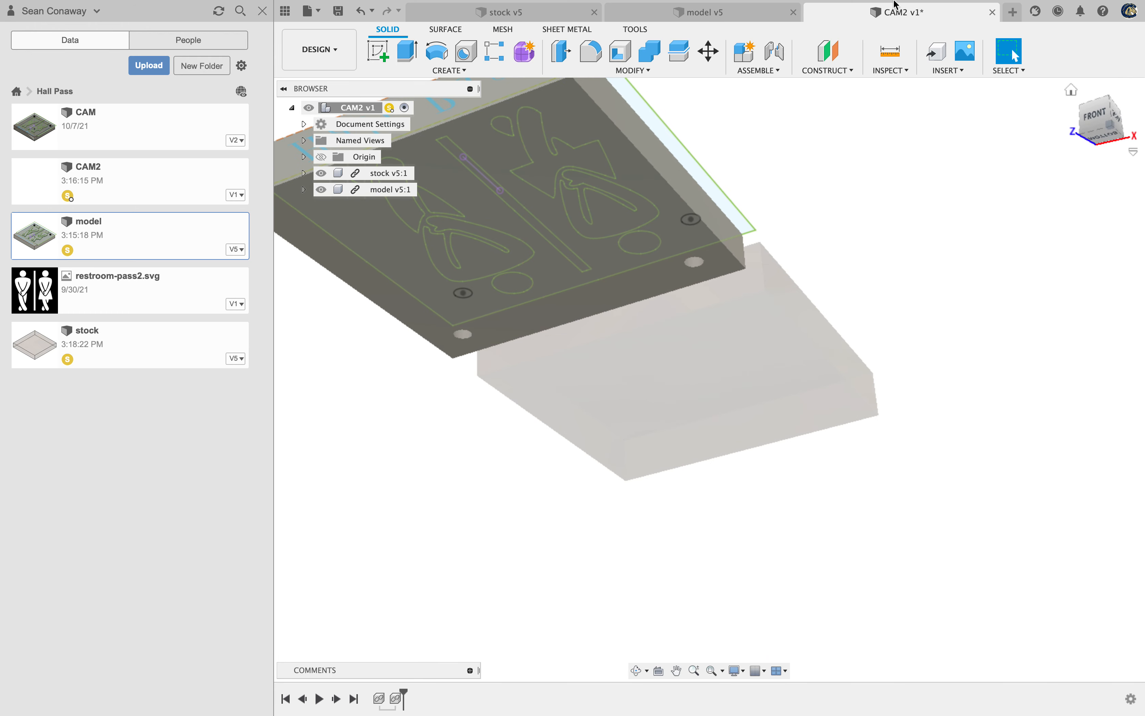
click(613, 69)
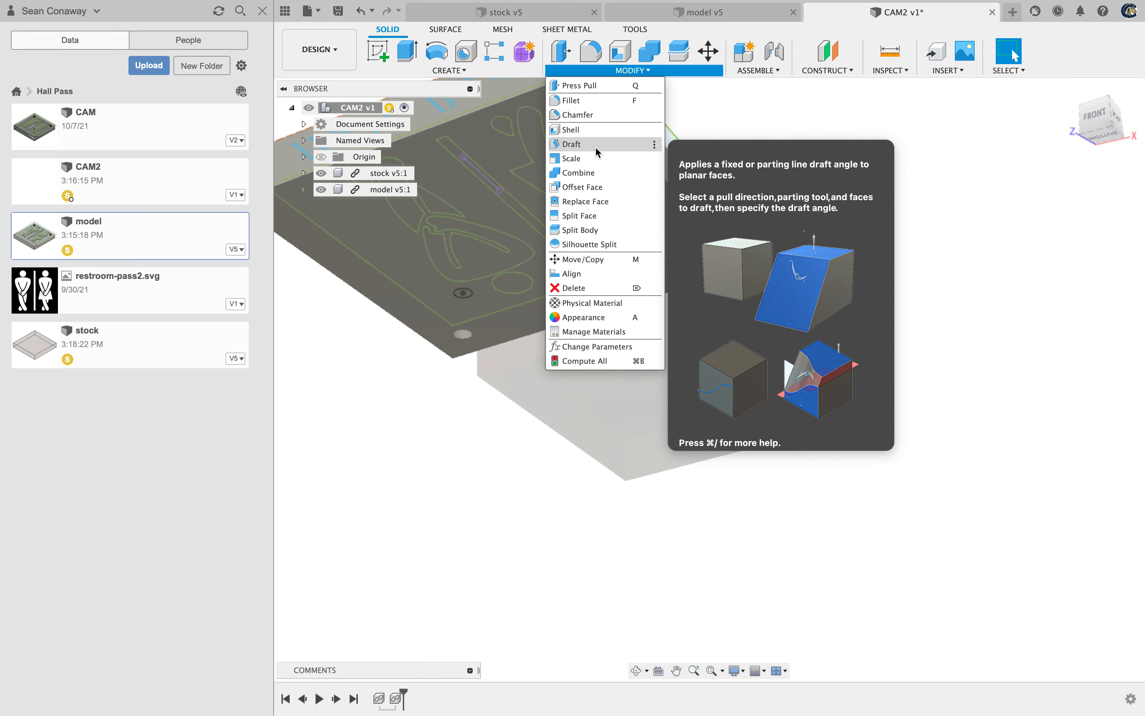
click(584, 273)
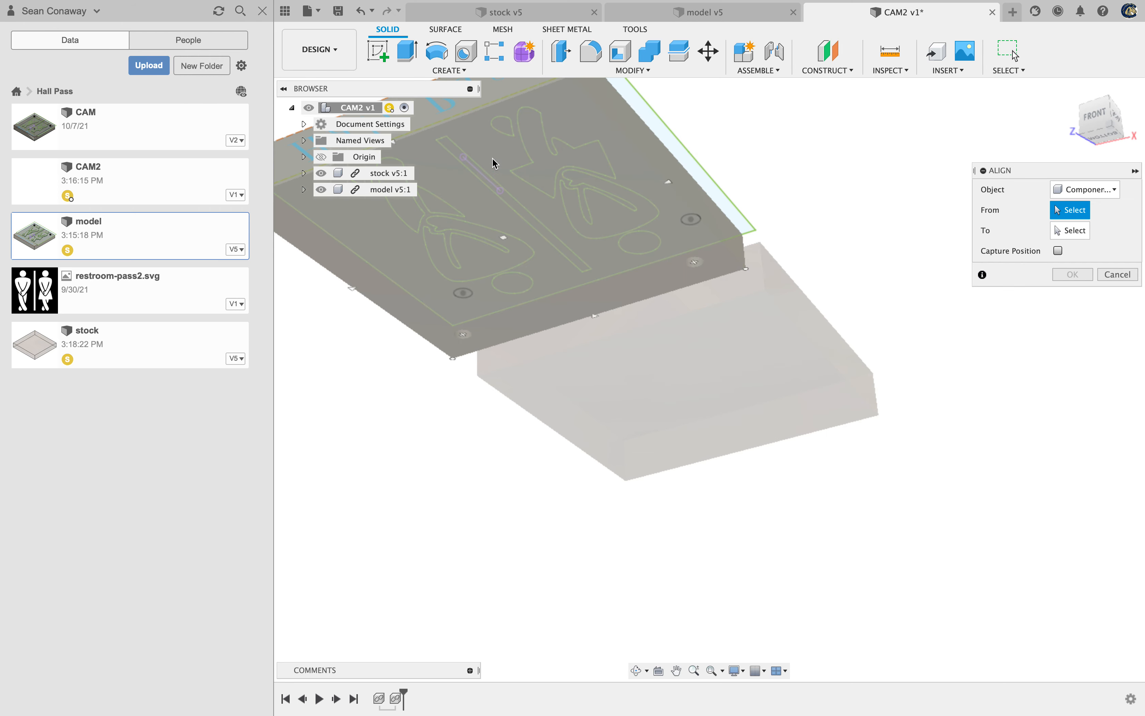
click(494, 159)
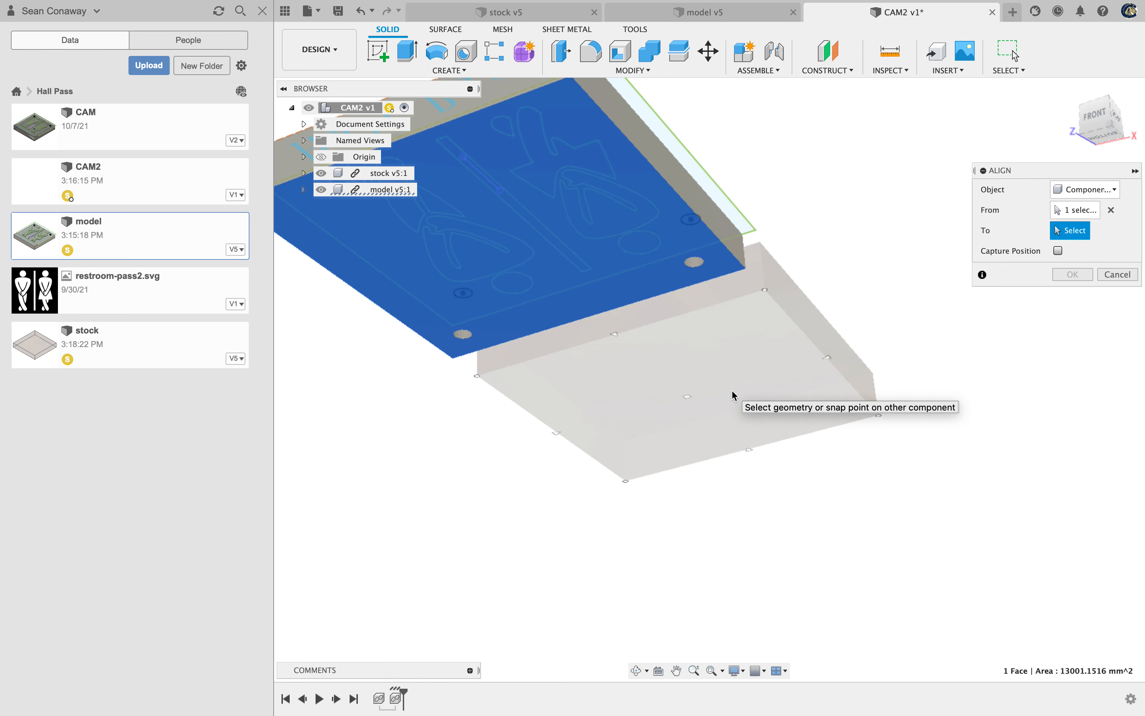
click(692, 400)
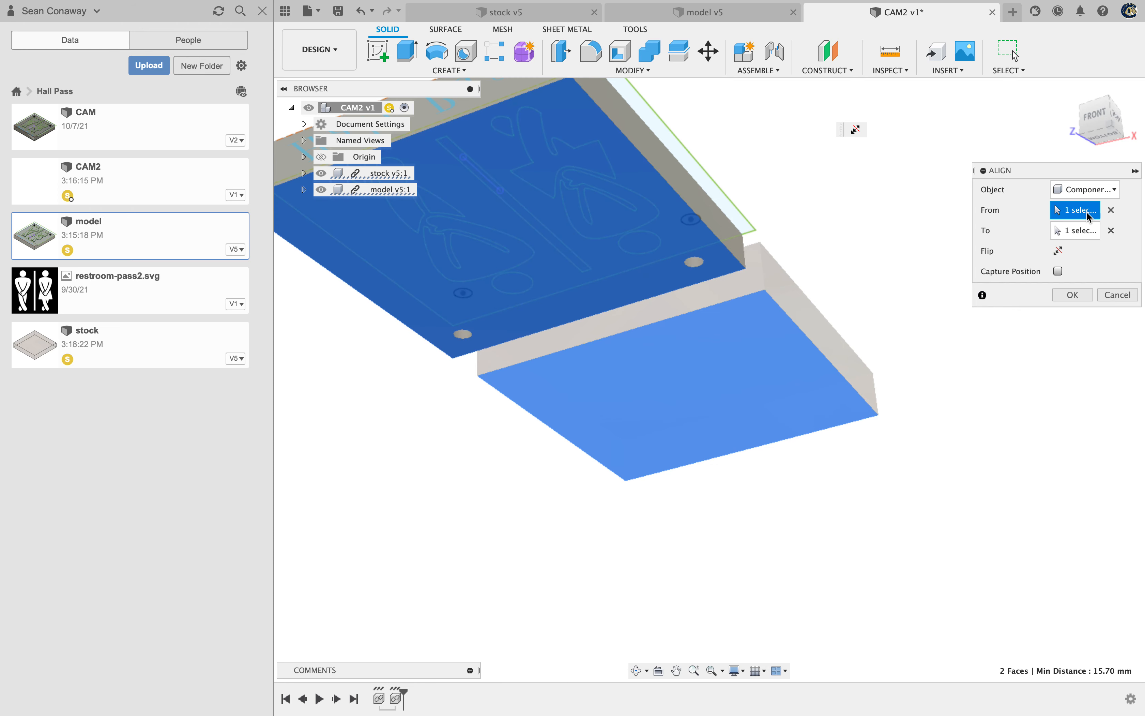
click(1071, 295)
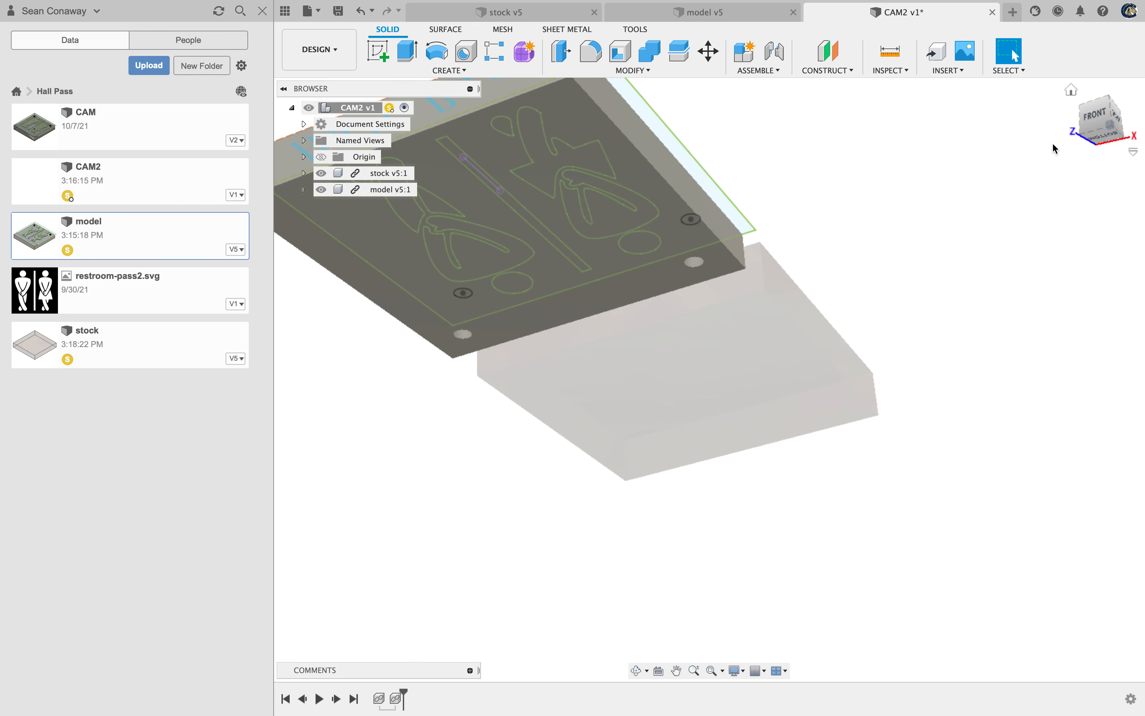
Start the Align command for the assembly with Components as the object type
mouse_move(1089, 125)
mouse_down()
mouse_move(1095, 141)
mouse_move(1100, 117)
mouse_up()
click(662, 72)
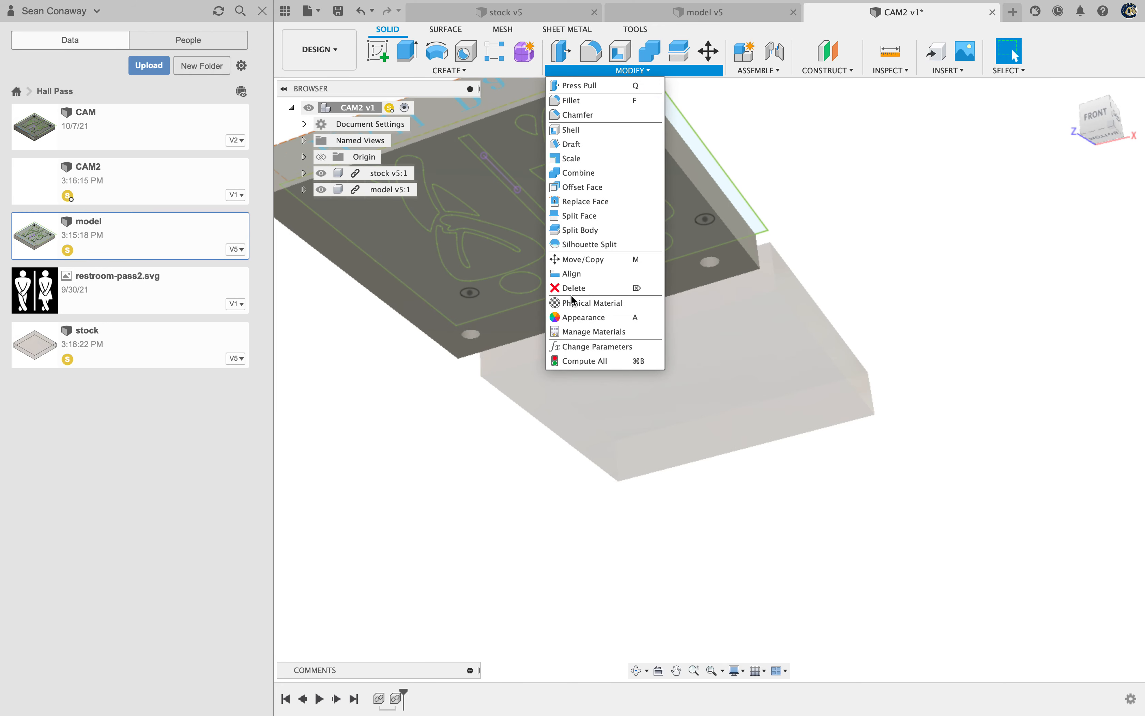
click(580, 275)
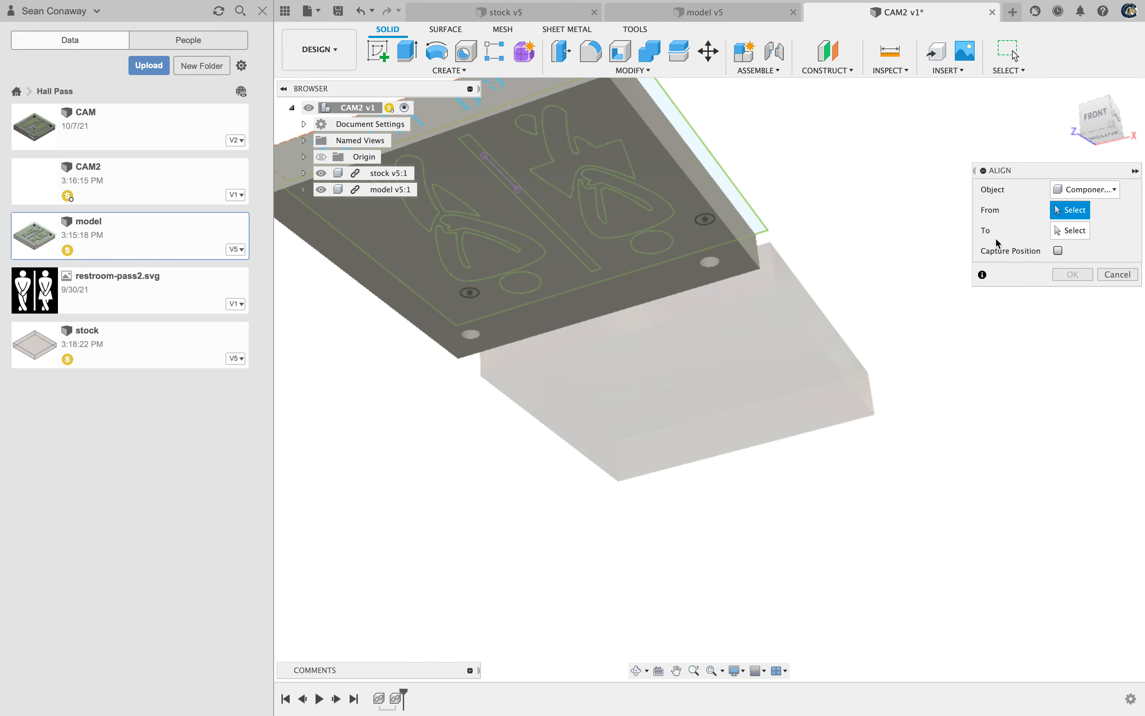
click(1084, 190)
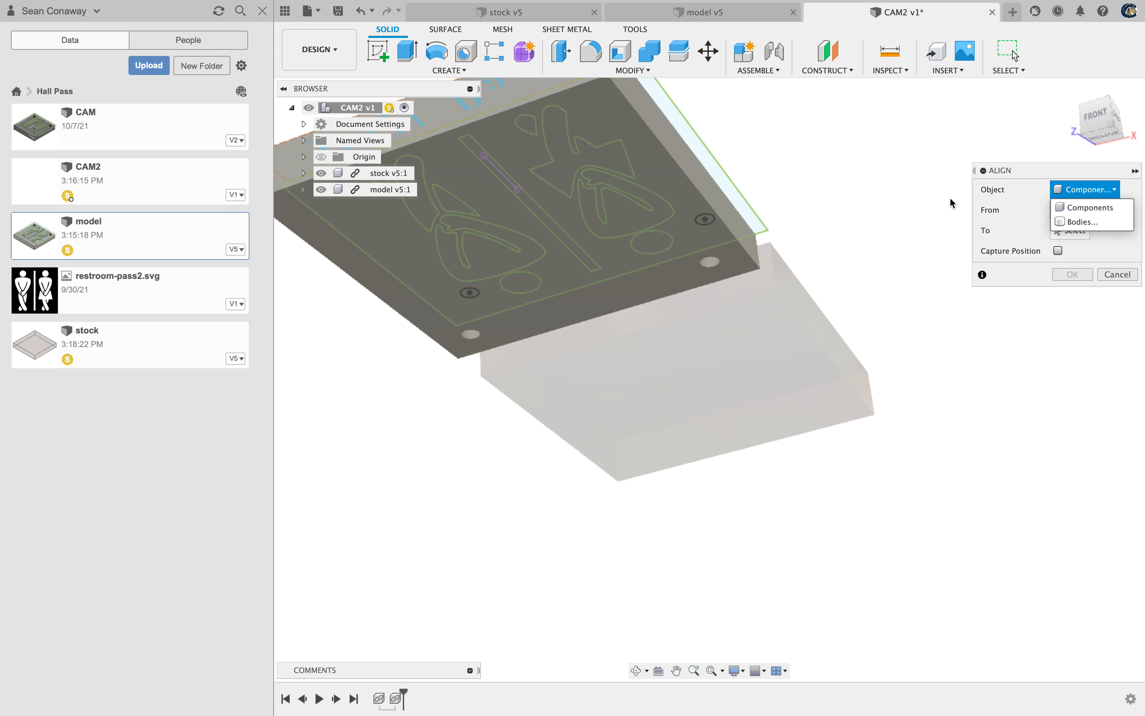
click(1079, 221)
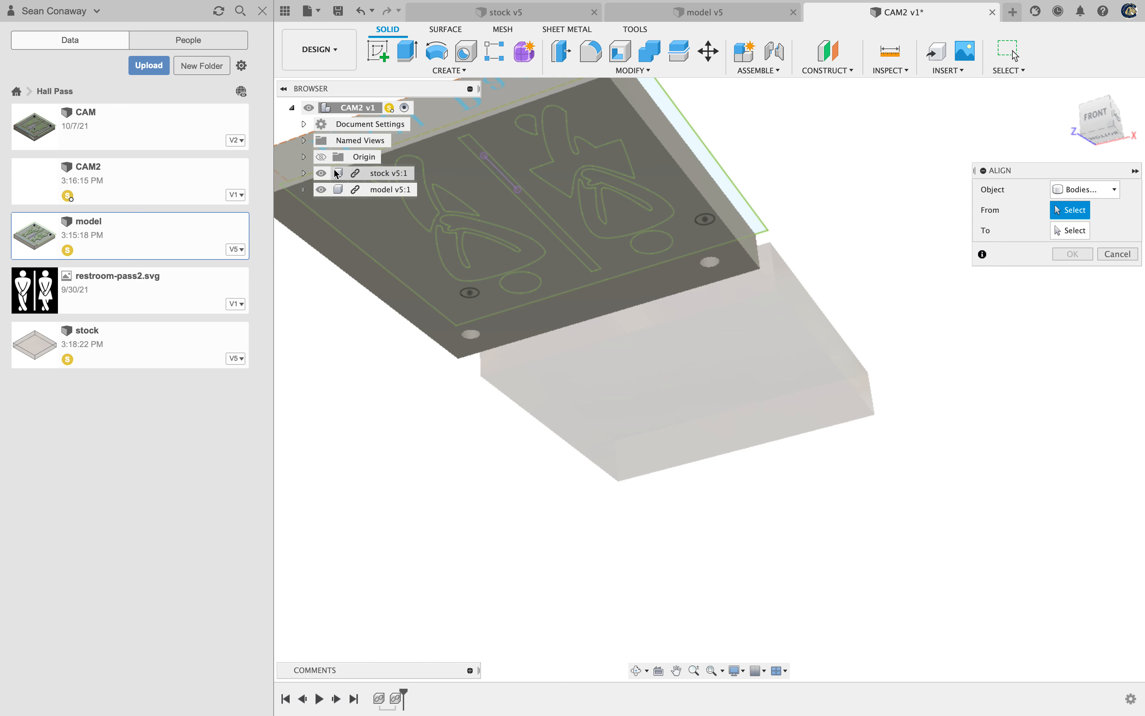
click(1087, 194)
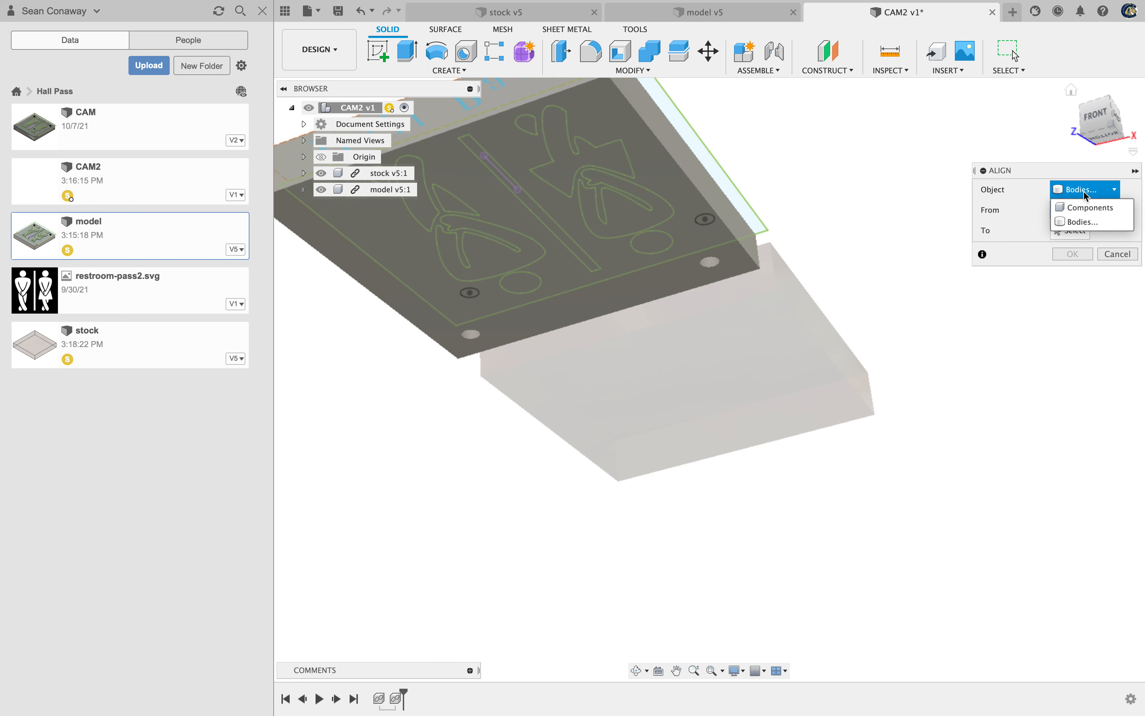
click(1081, 222)
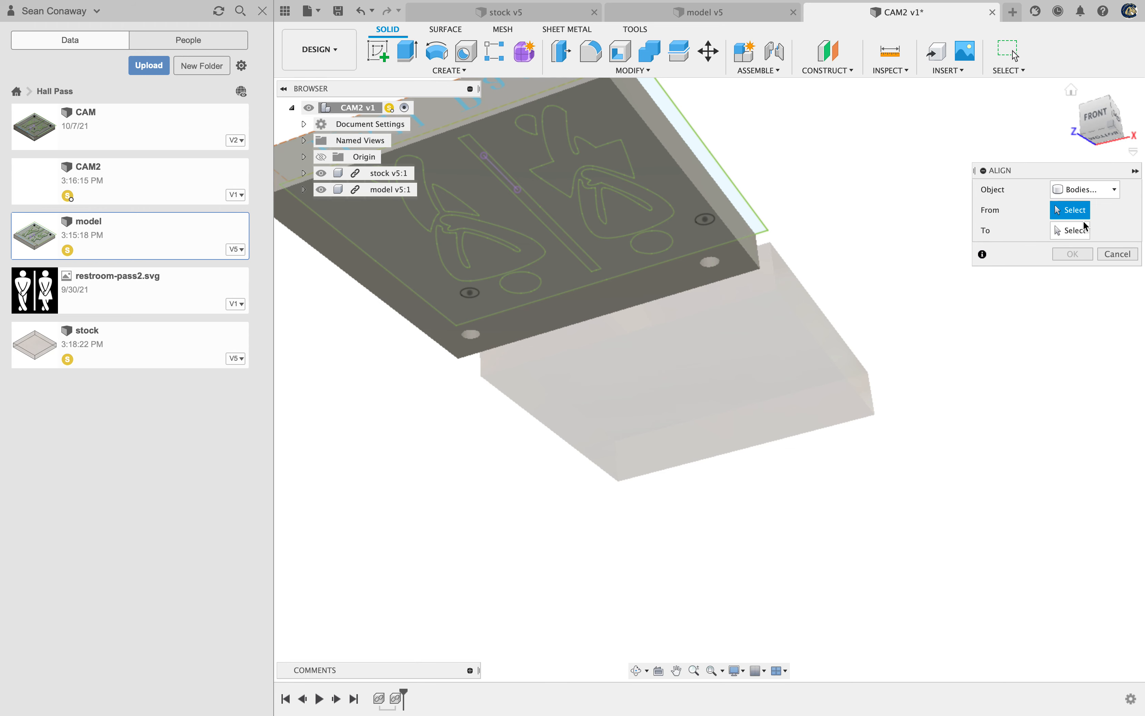
click(1083, 190)
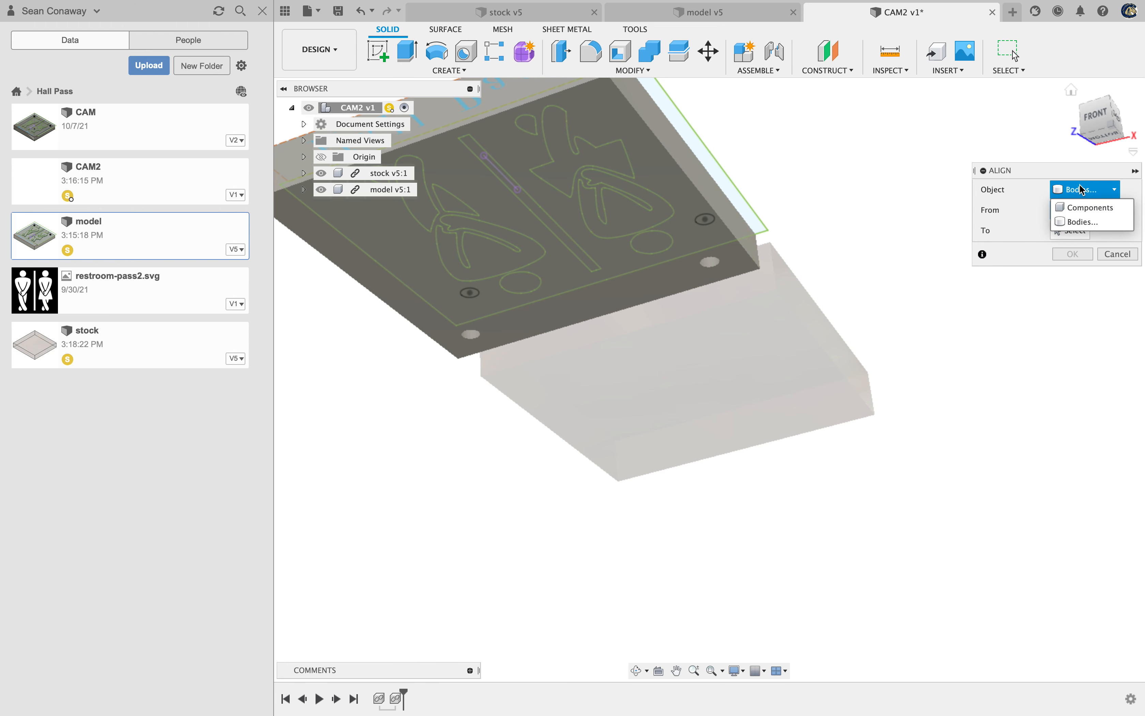
click(1085, 207)
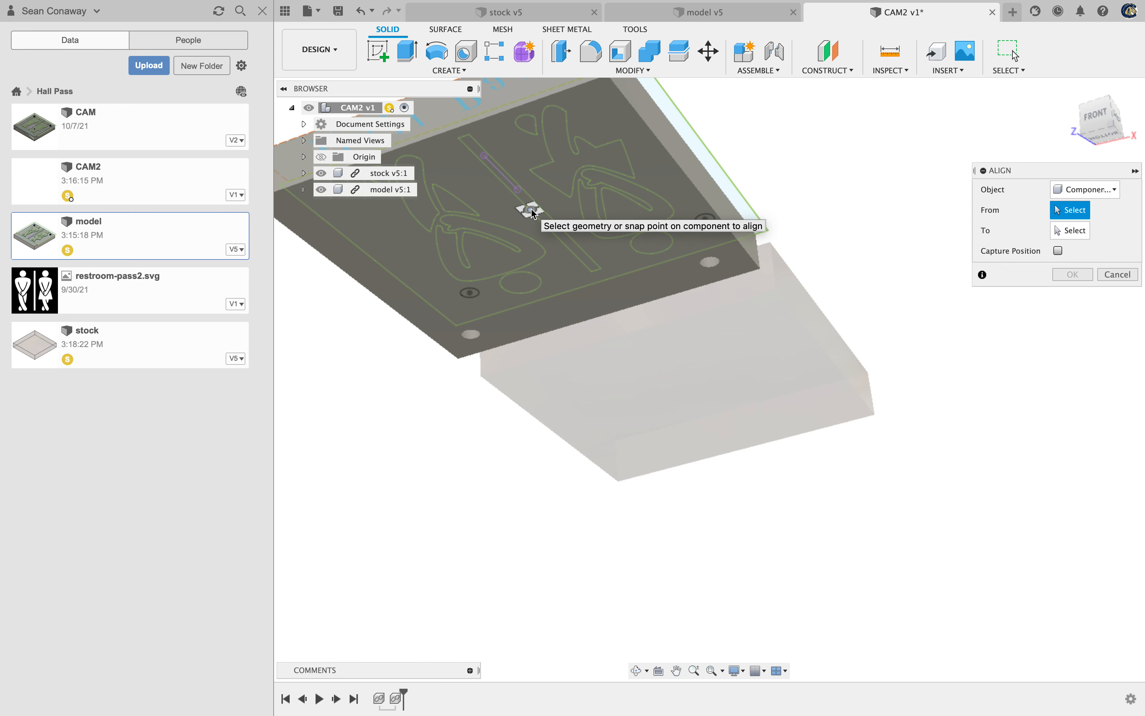
Try to align a sketch point on the model with the stock's bottom face, and clear both selections
click(531, 210)
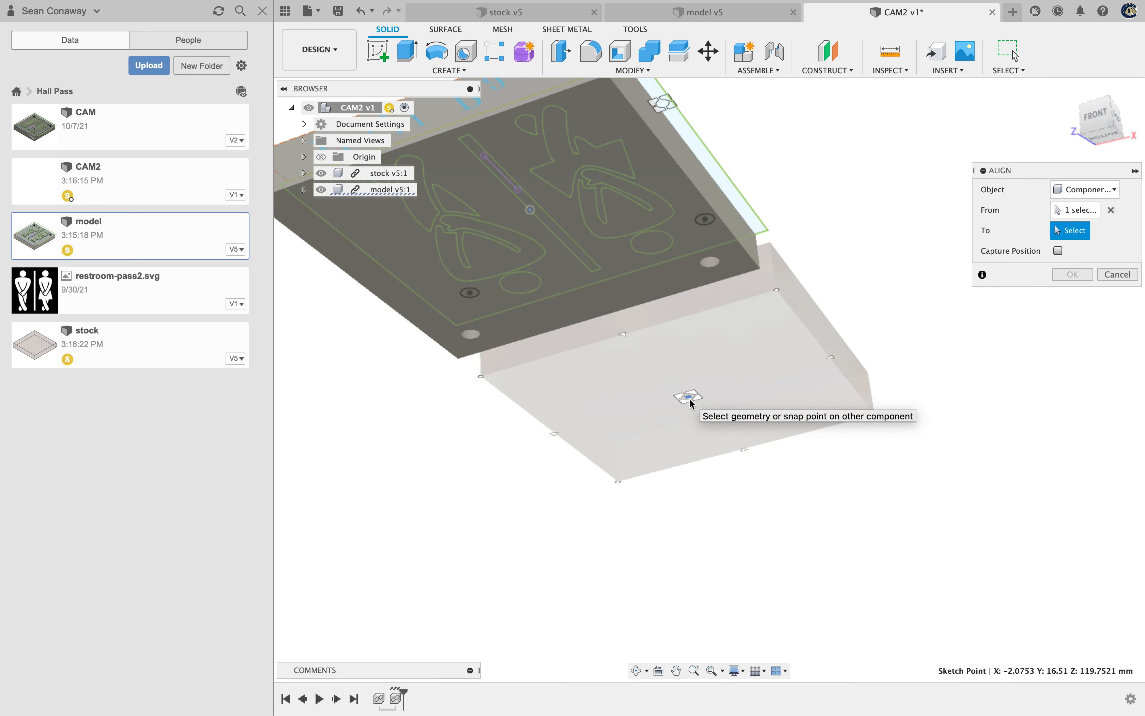
click(692, 403)
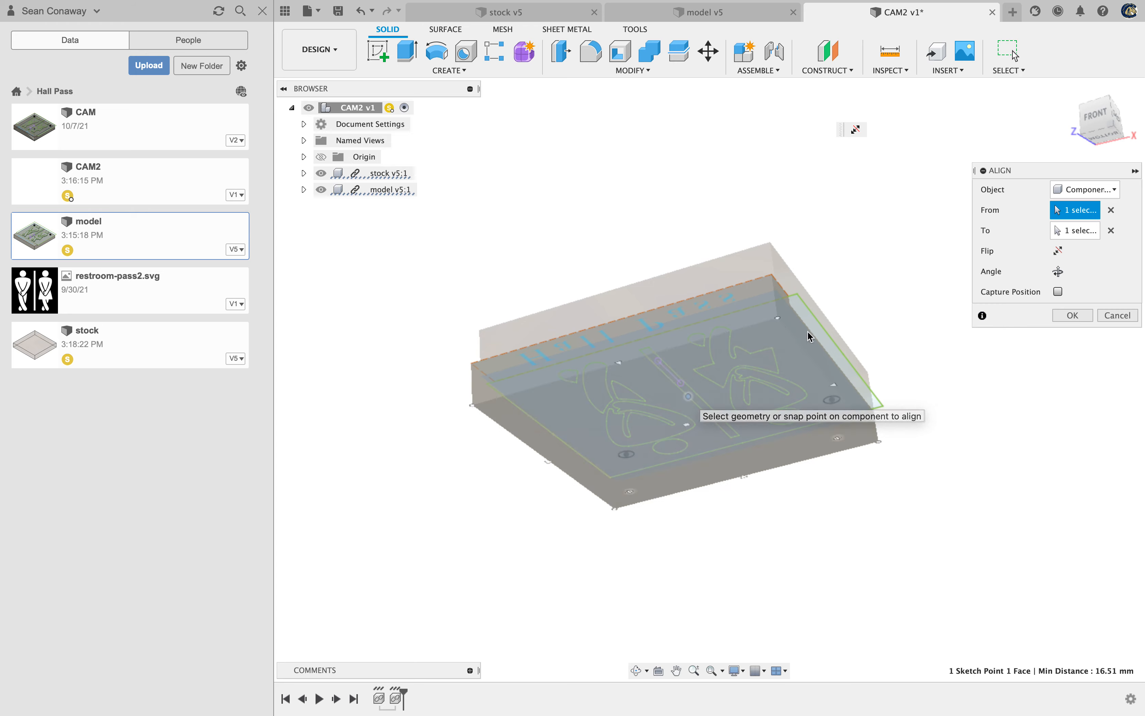
mouse_move(1100, 108)
mouse_down()
mouse_move(1109, 138)
mouse_move(1099, 116)
mouse_move(1099, 140)
mouse_move(1098, 124)
mouse_up()
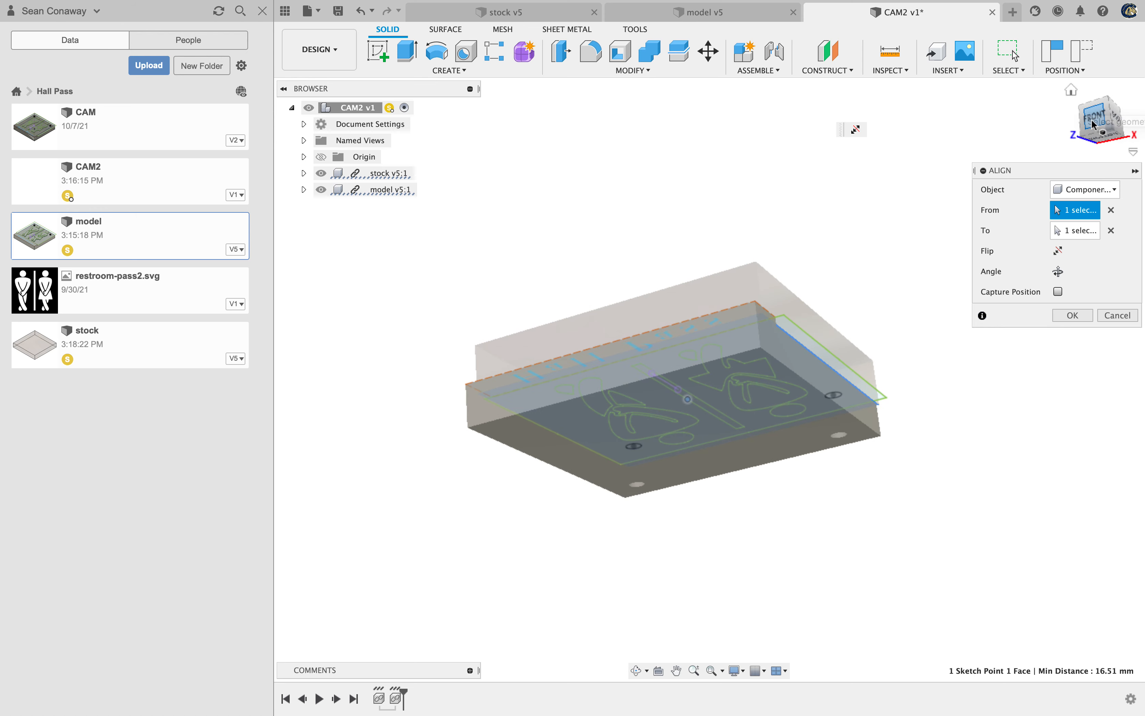
click(1113, 231)
click(1112, 210)
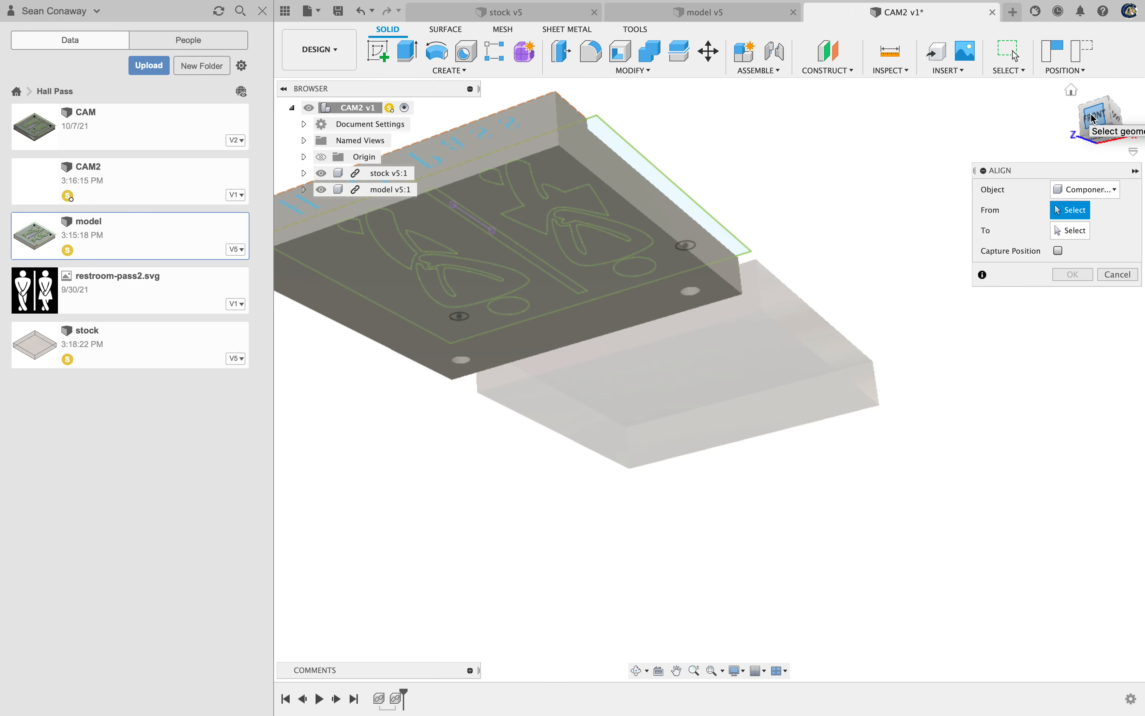
Align the model's bottom face with the bottom face of the stock
drag(1105, 122, 997, 120)
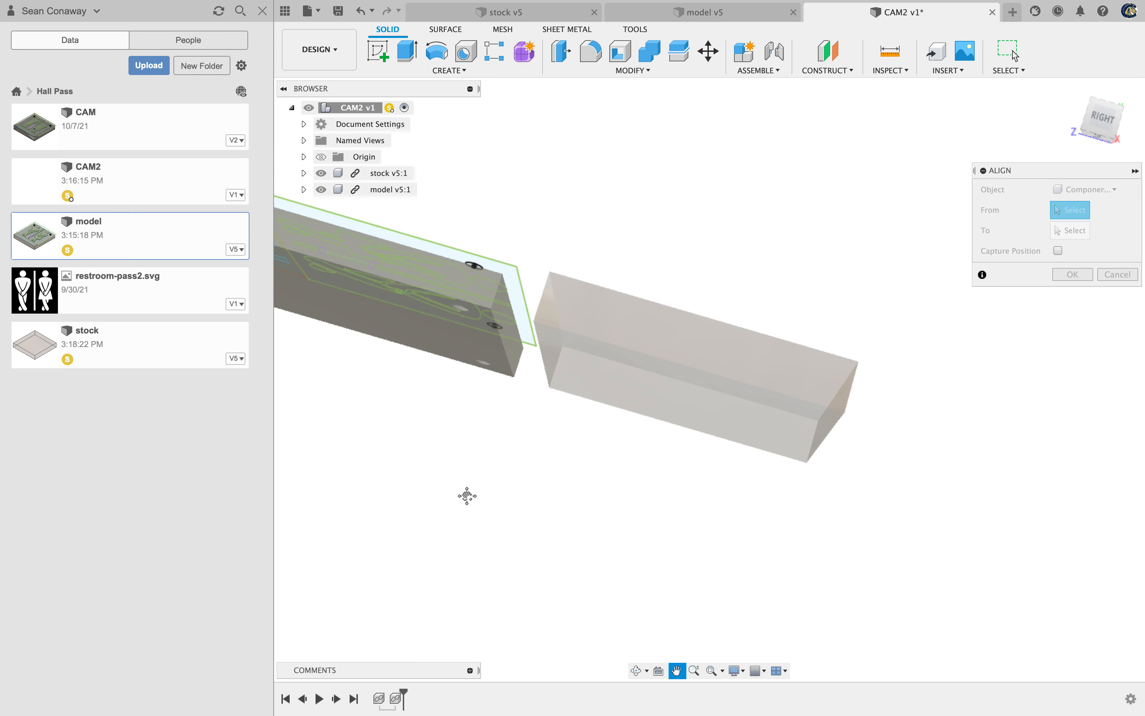
middle_drag(468, 493, 707, 523)
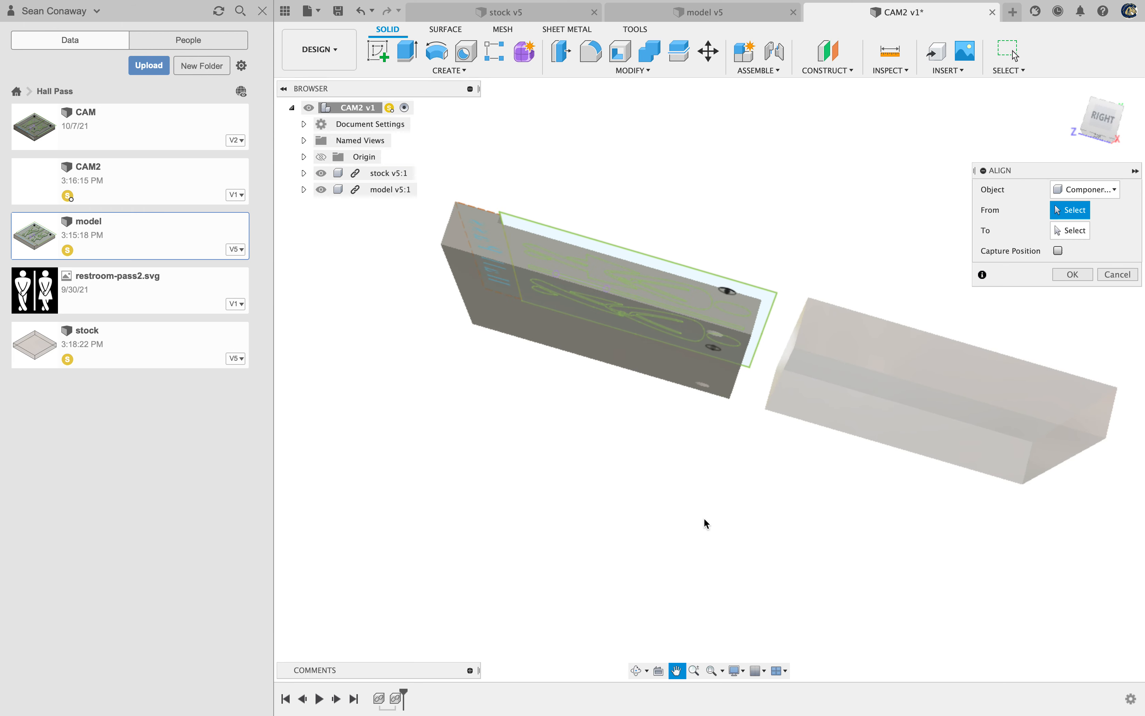
click(1103, 128)
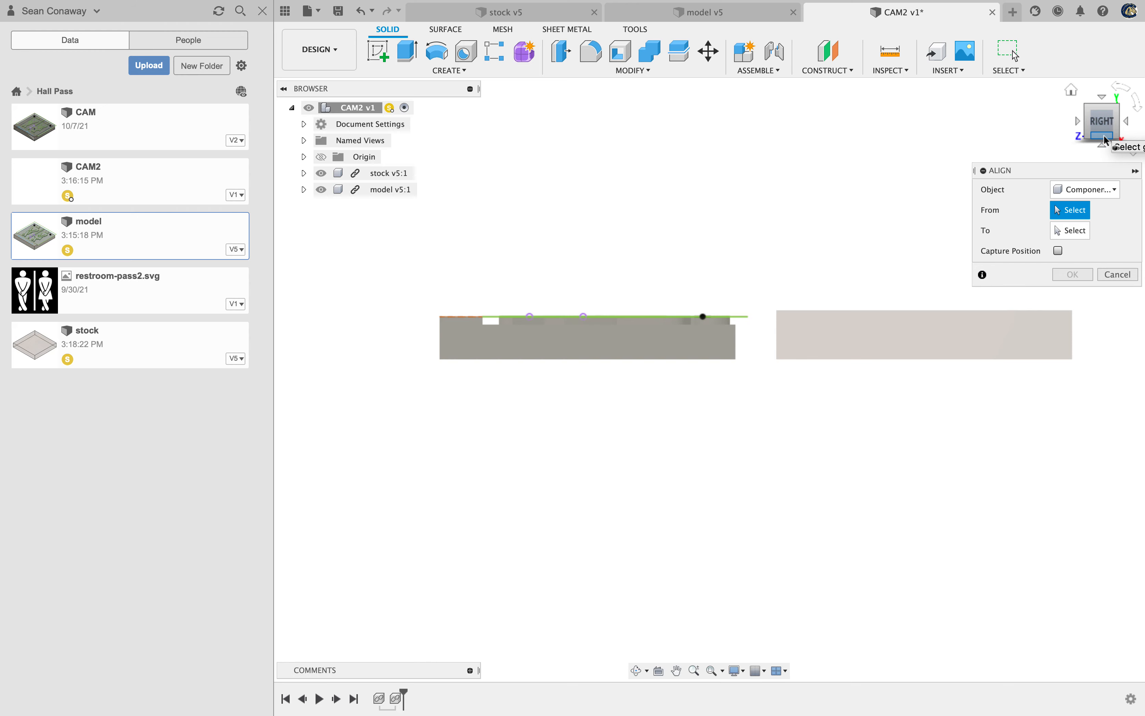
click(1106, 138)
middle_drag(978, 568, 892, 570)
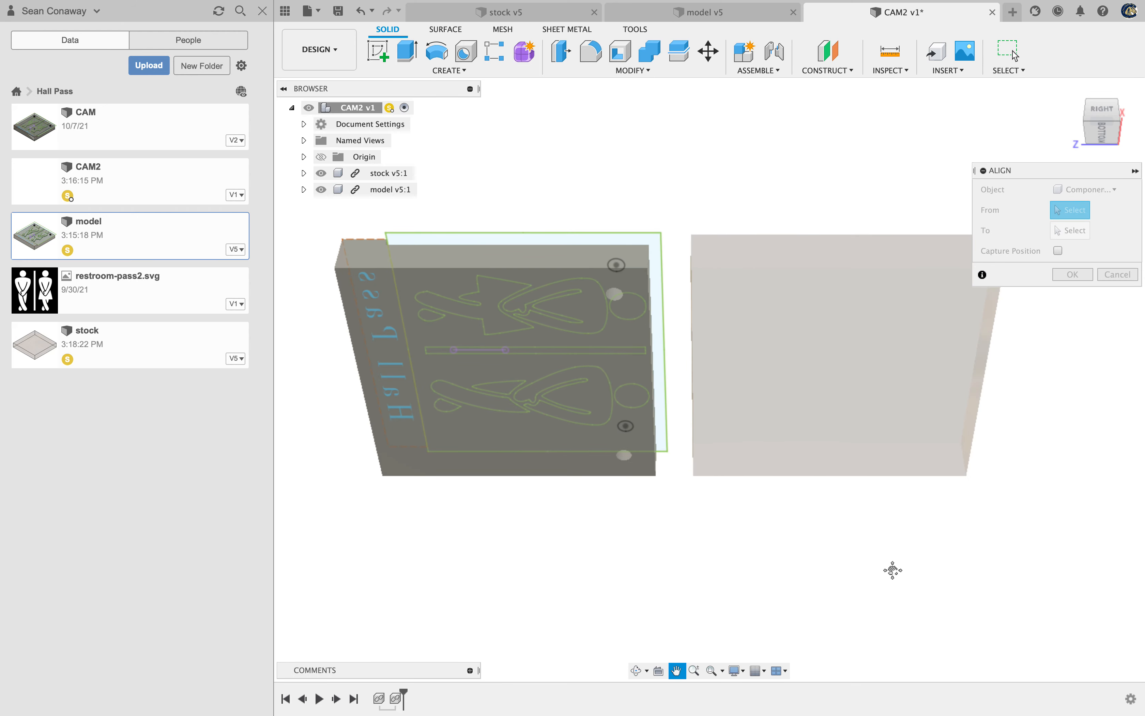
click(634, 71)
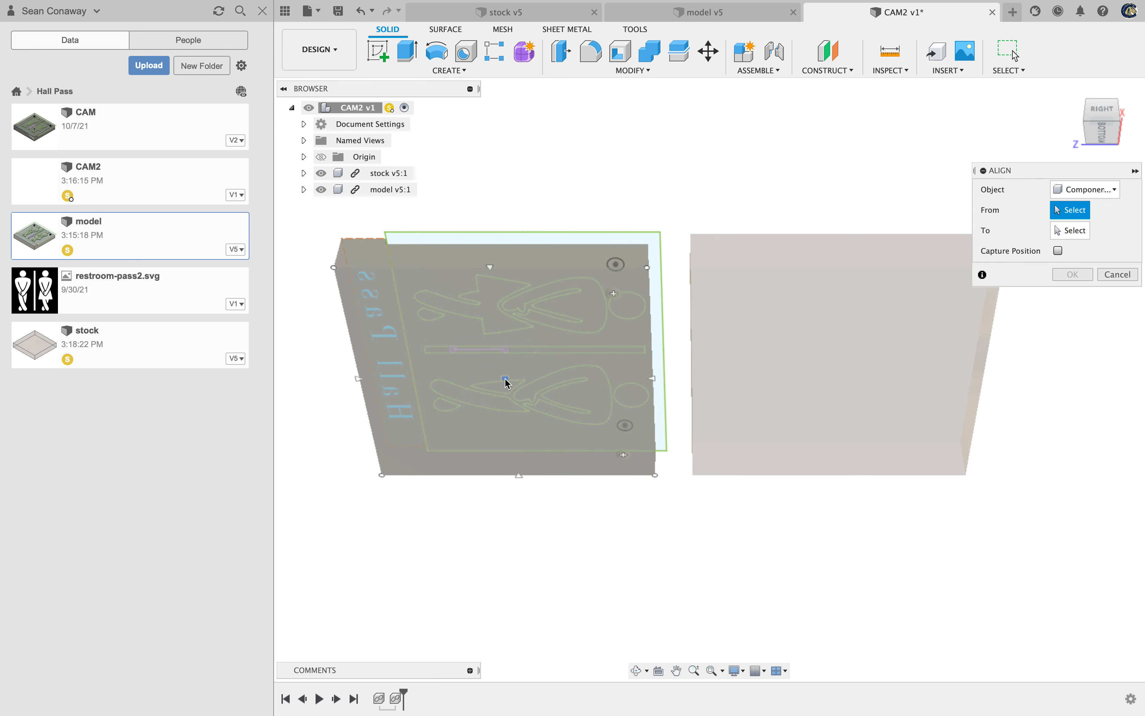
click(506, 407)
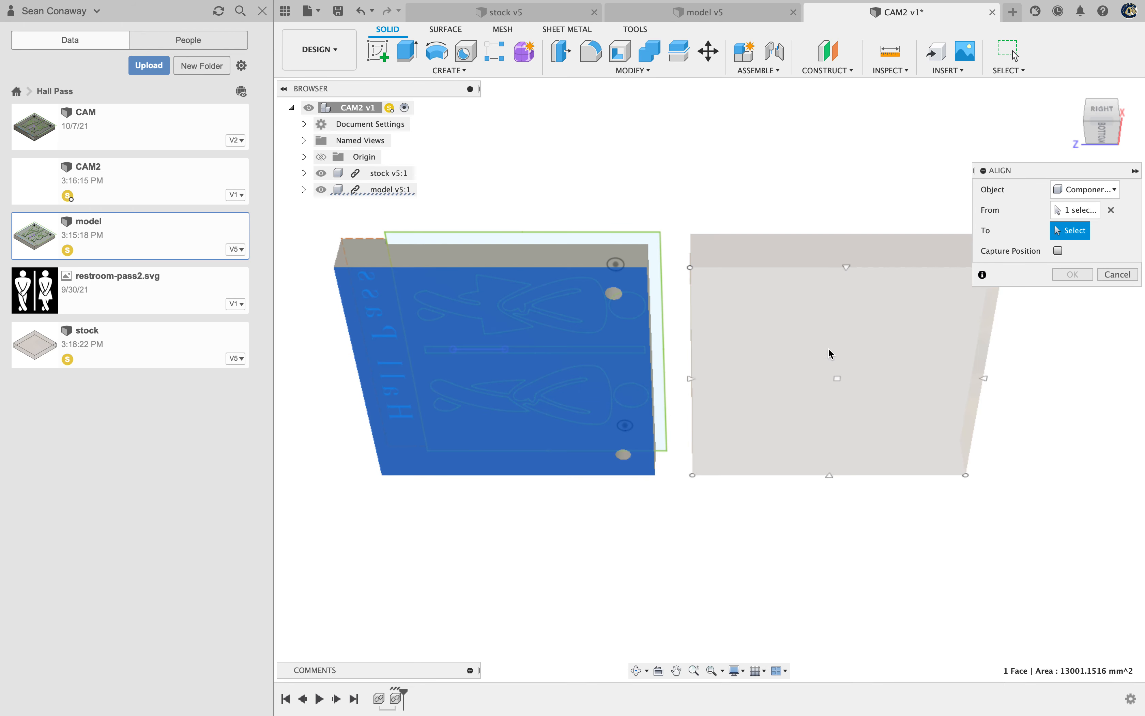
click(840, 381)
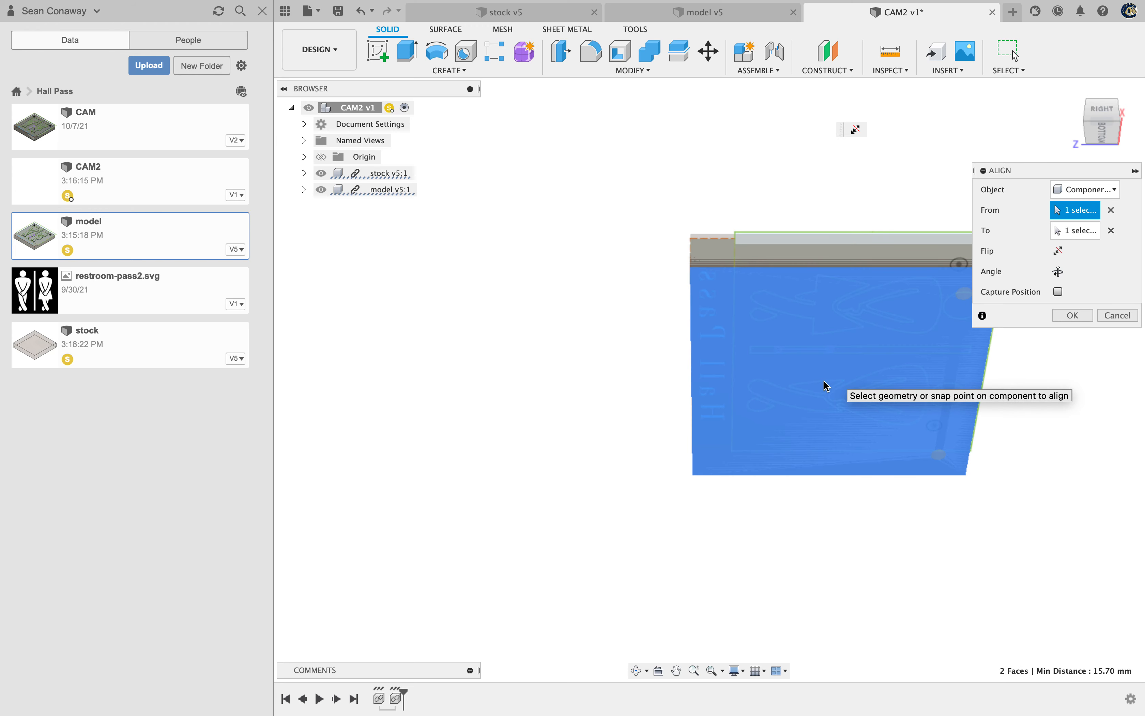
Check from the right side how the model sits inside the stock, and accept the alignment
middle_drag(1045, 416, 862, 420)
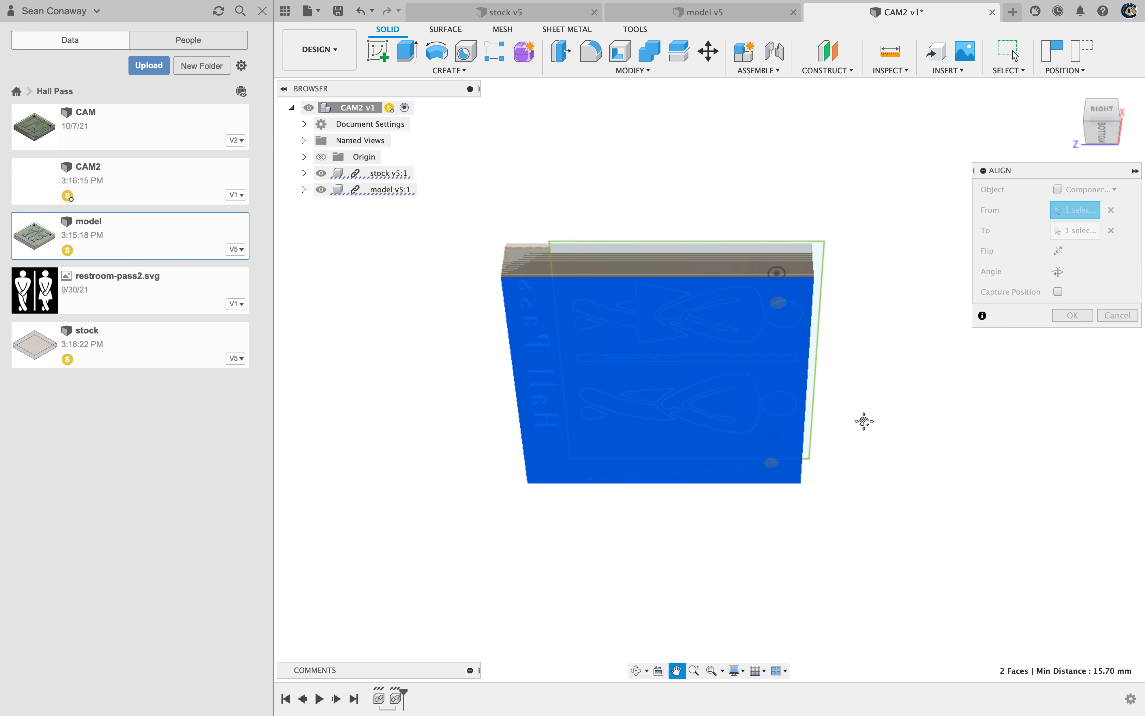
drag(1103, 113, 1103, 142)
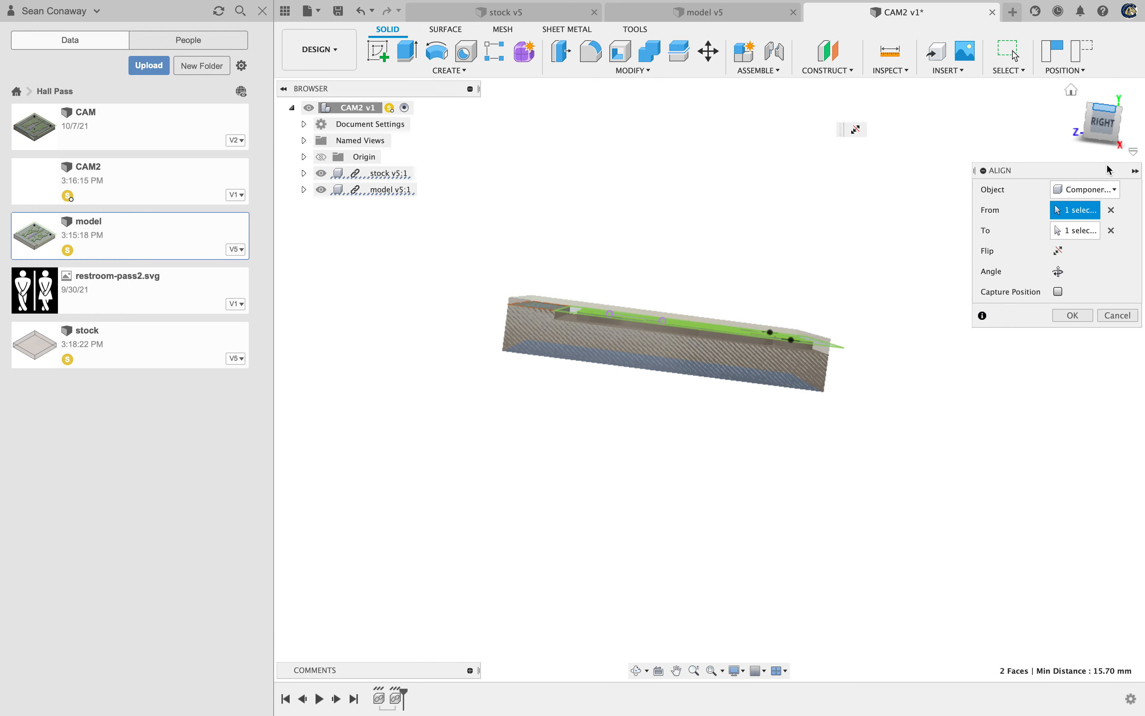
click(1100, 127)
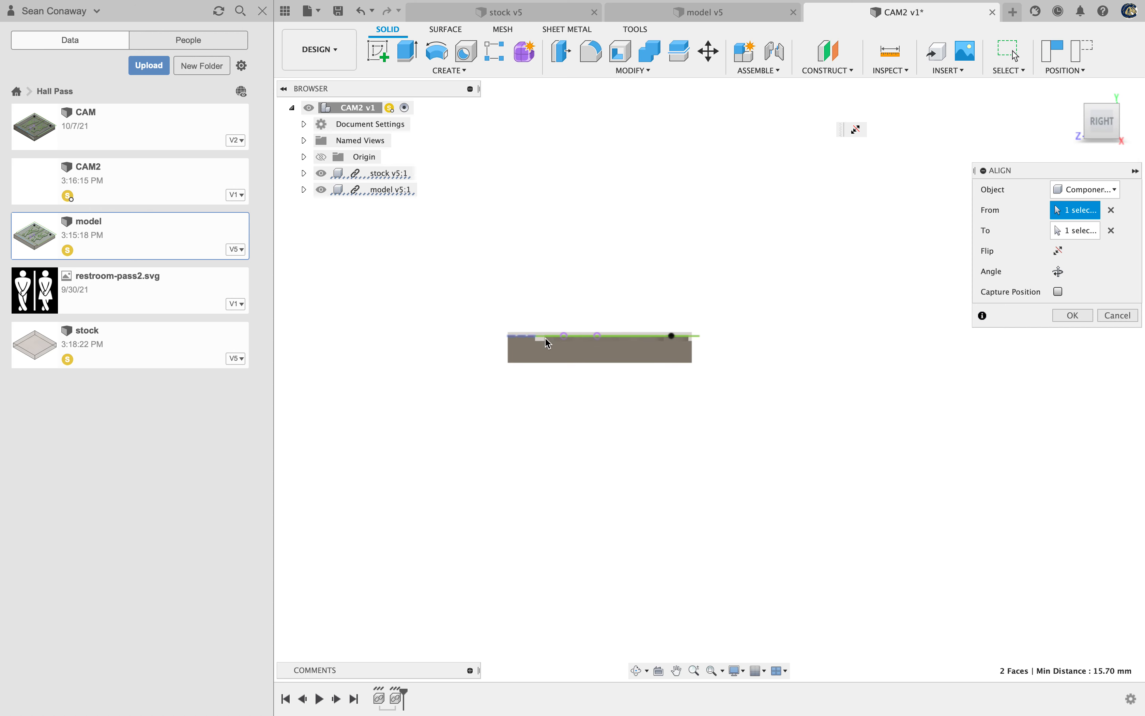
scroll(534, 334, up, 5)
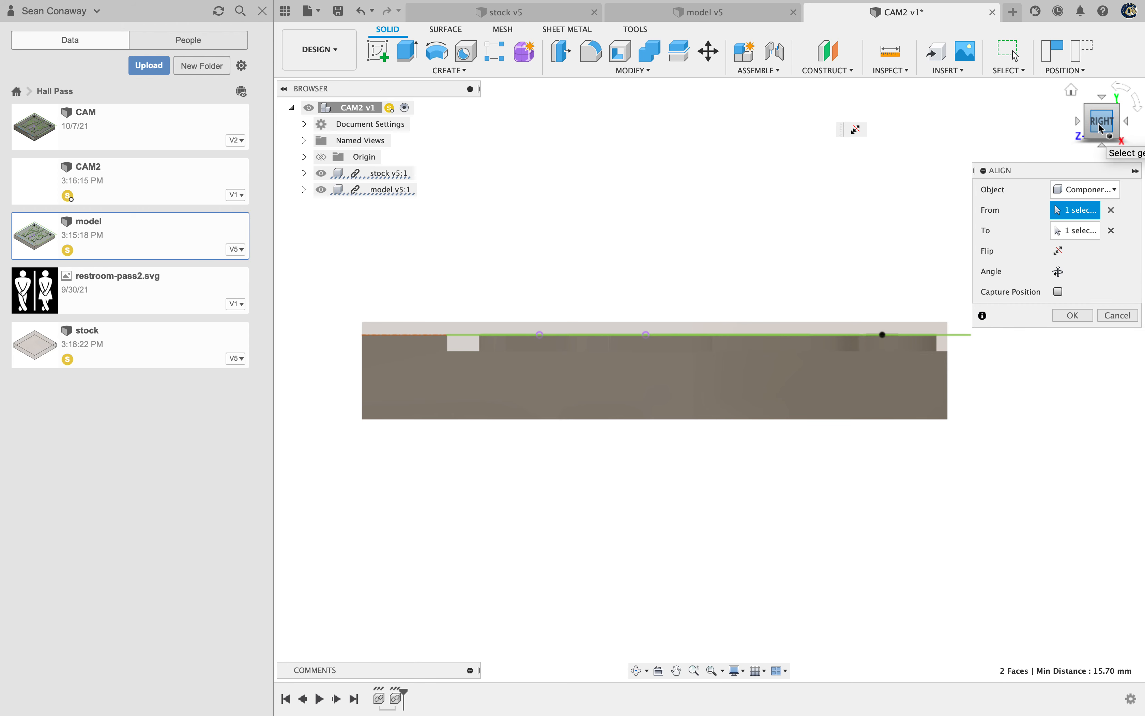
drag(1101, 129, 1099, 136)
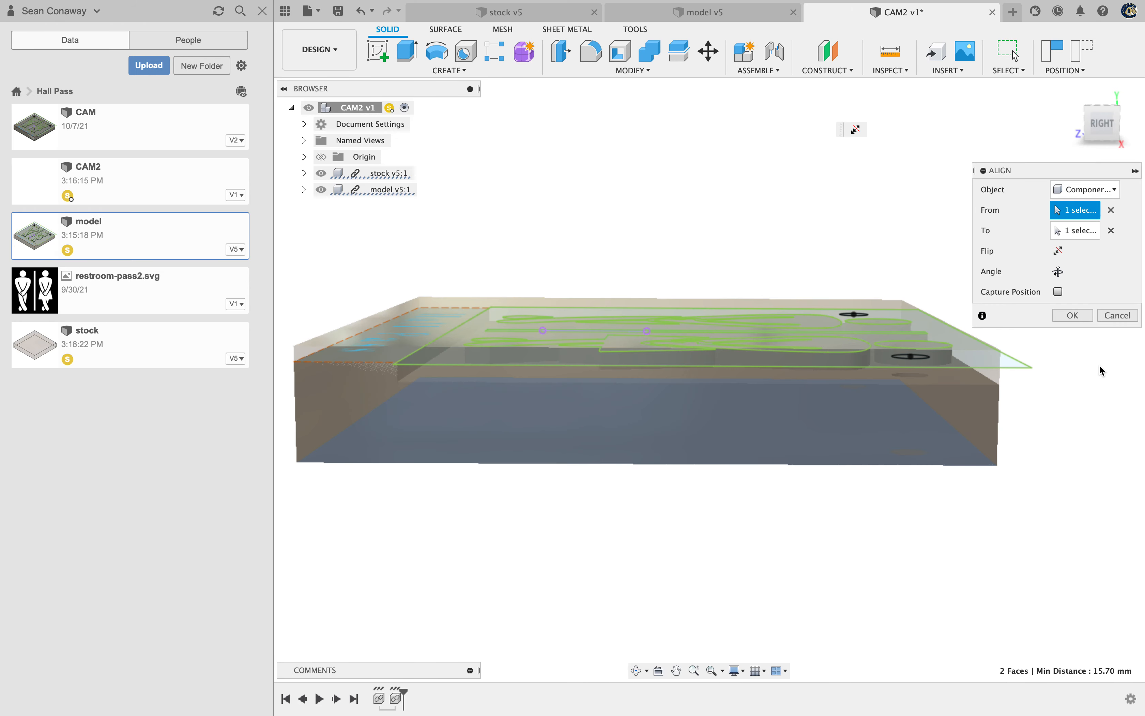
click(1066, 321)
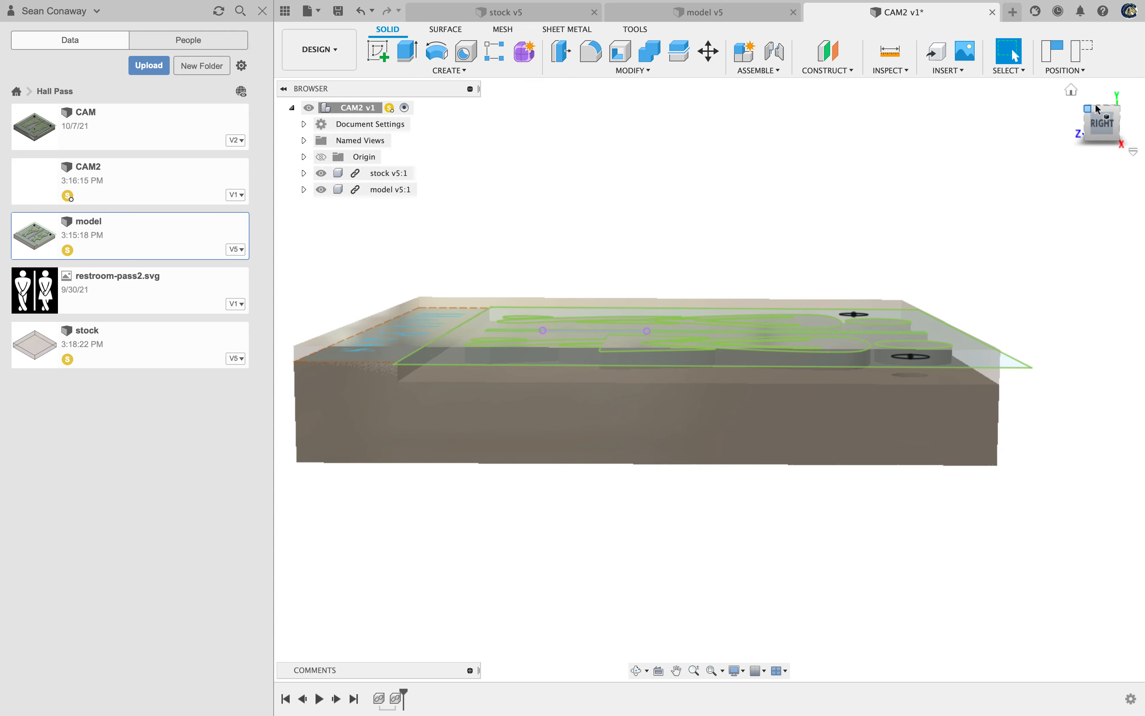
Switch the aligned CAM2 assembly to the Manufacture workspace and hide the project file list
click(1087, 115)
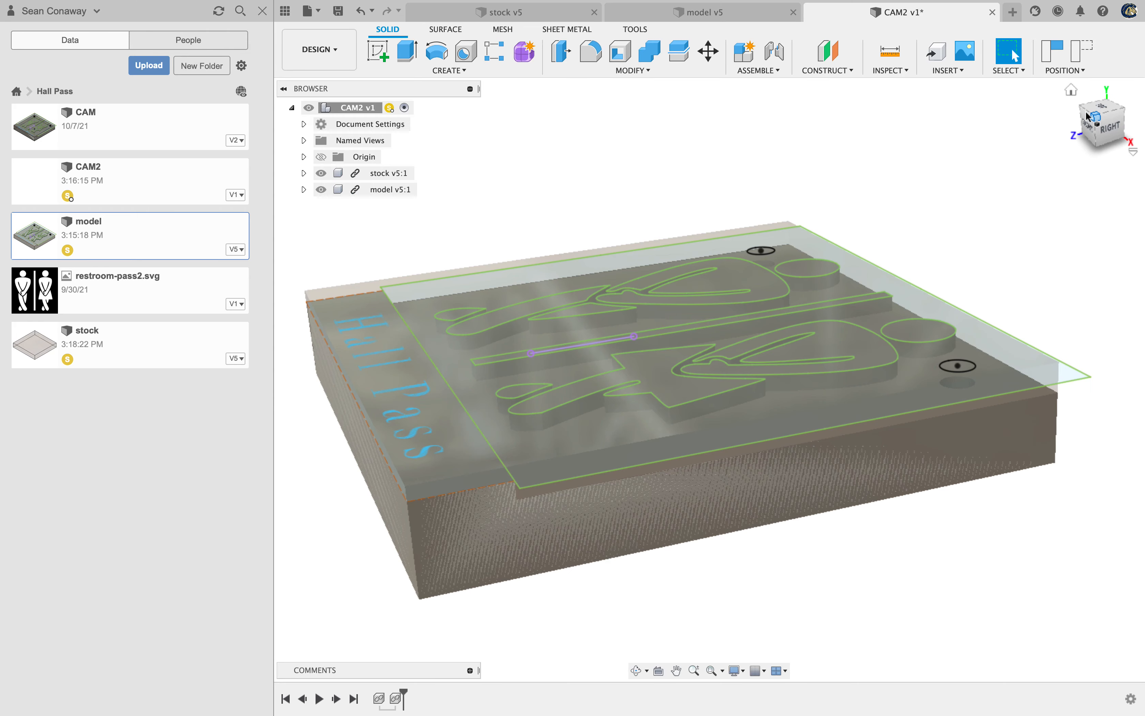
scroll(626, 400, up, 5)
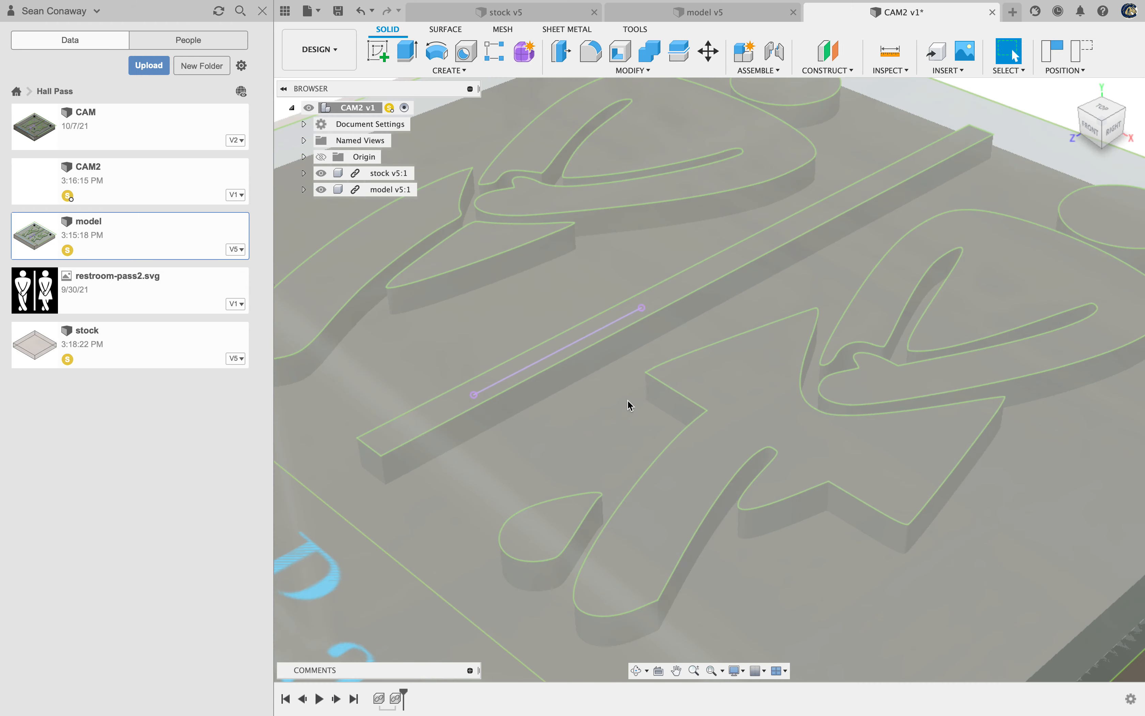
scroll(626, 401, down, 8)
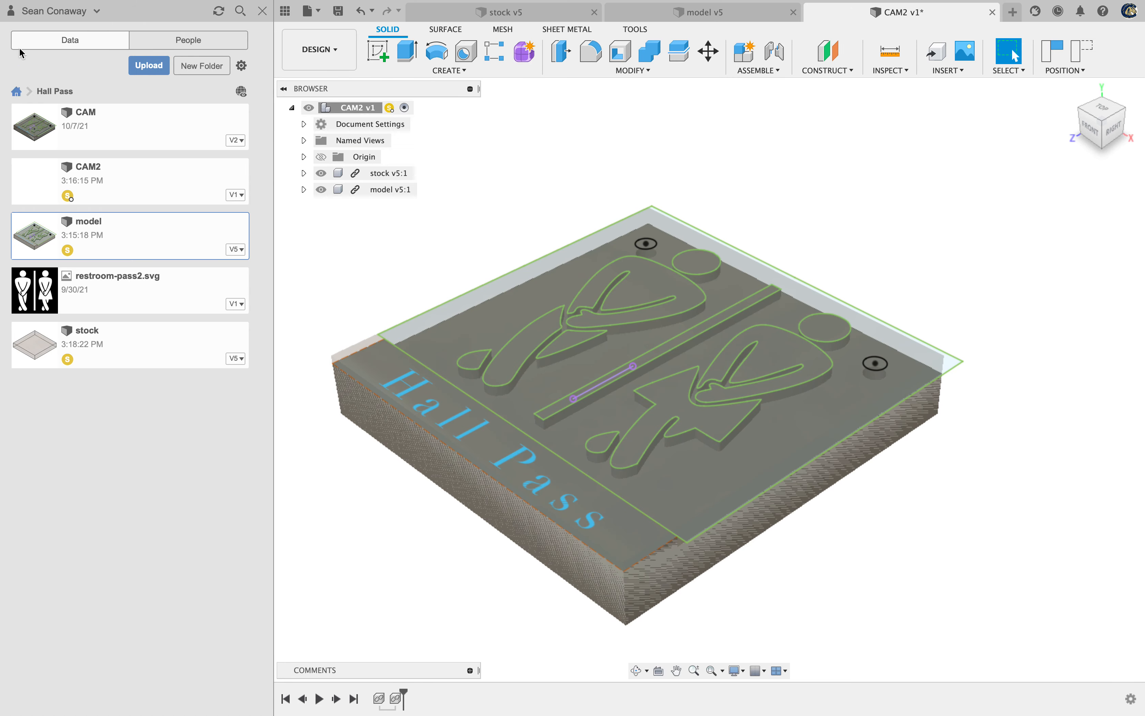
click(307, 57)
click(308, 57)
click(308, 57)
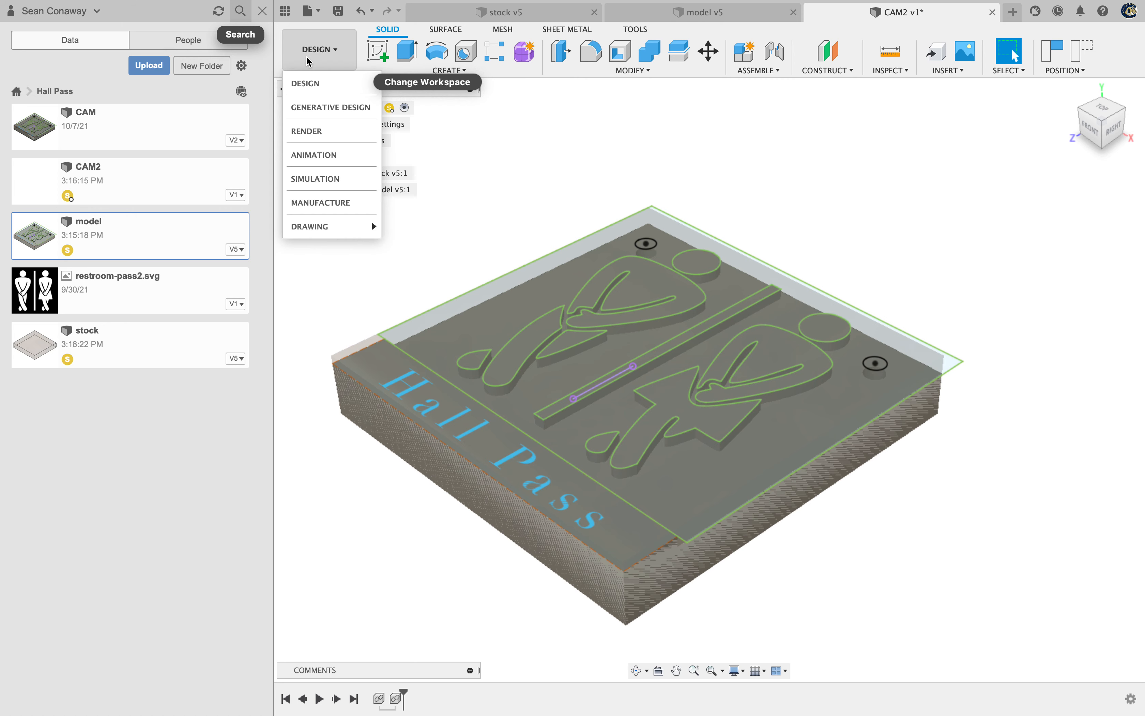
click(326, 204)
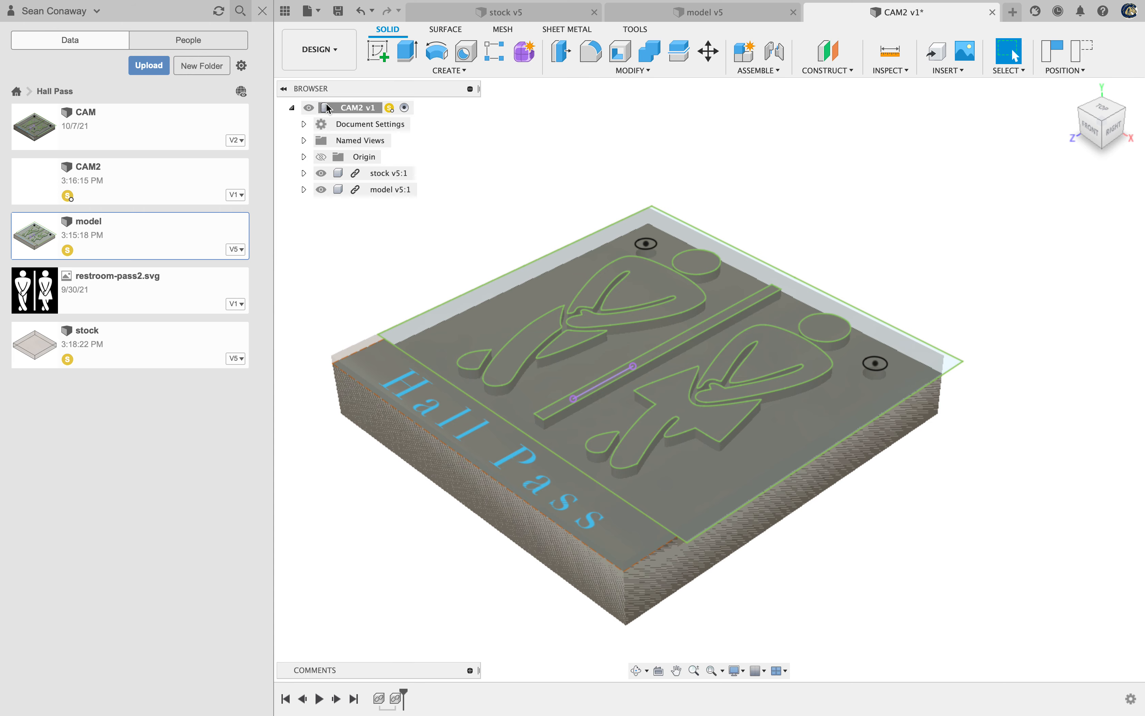
click(324, 50)
click(327, 203)
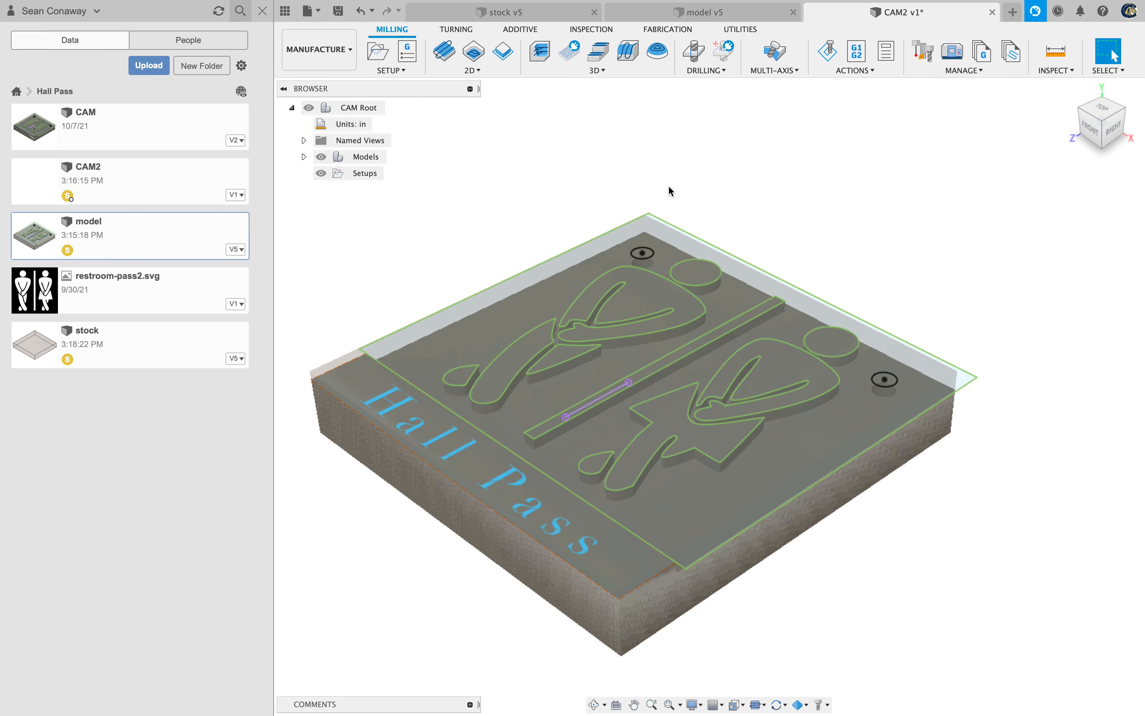
click(261, 15)
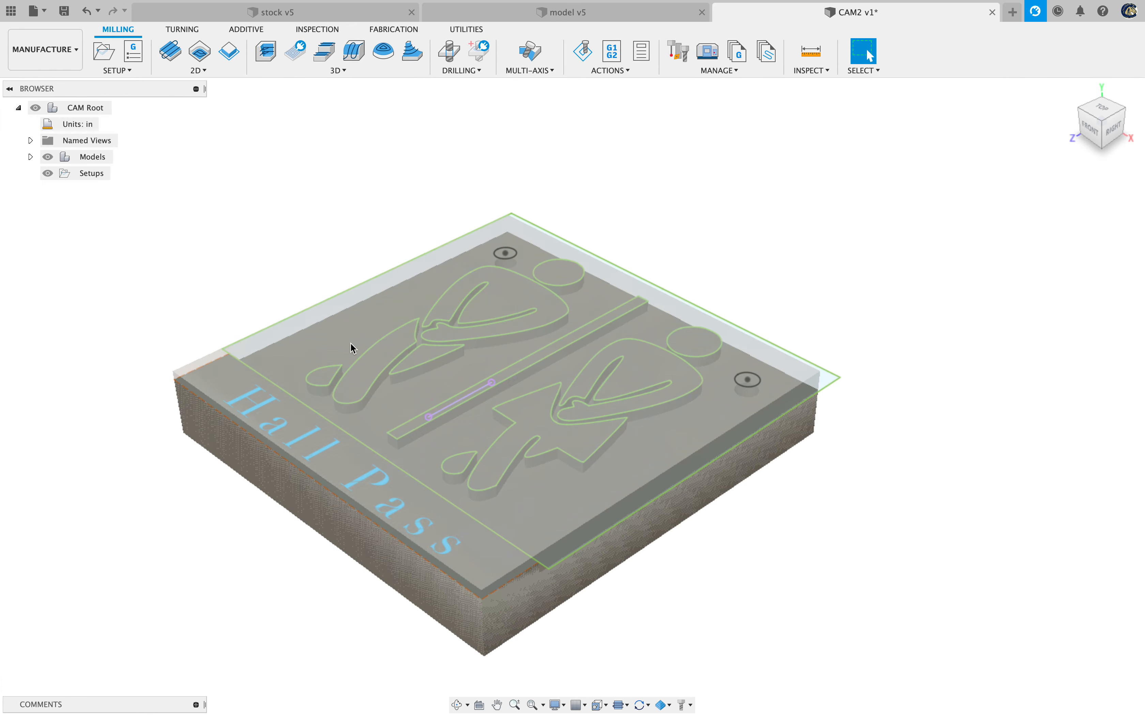
Face the assembly from its top-front edge and select the Setups folder under CAM Root
middle_drag(823, 611, 908, 517)
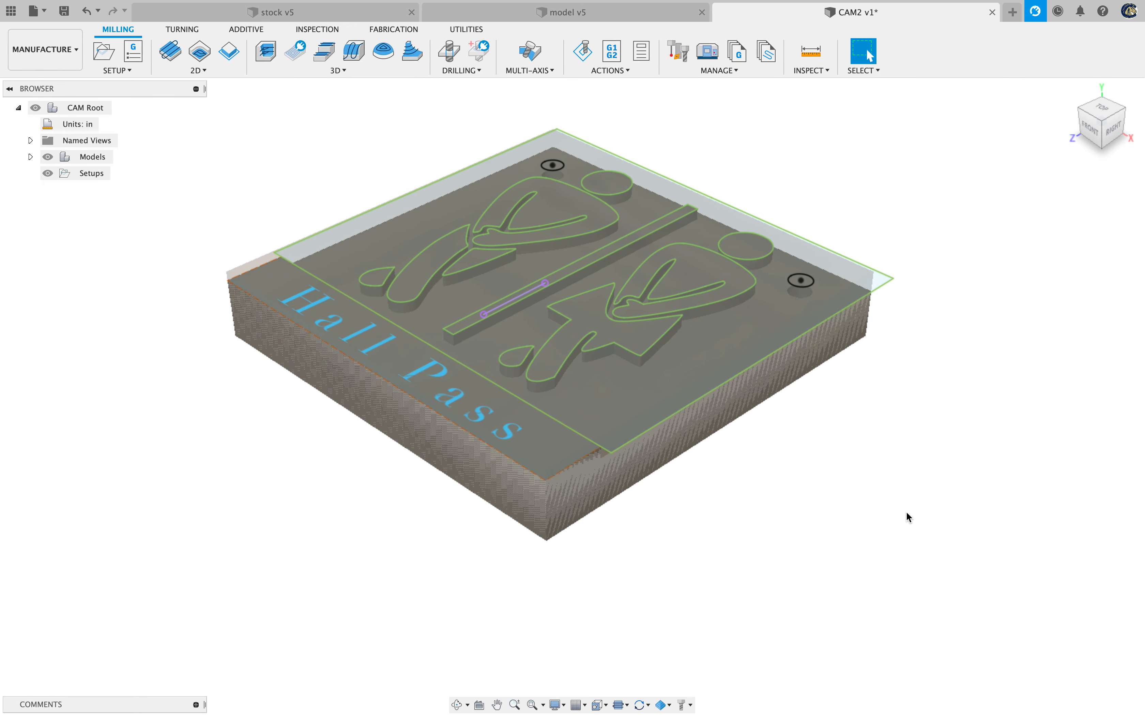
drag(1104, 132, 1099, 130)
click(1099, 130)
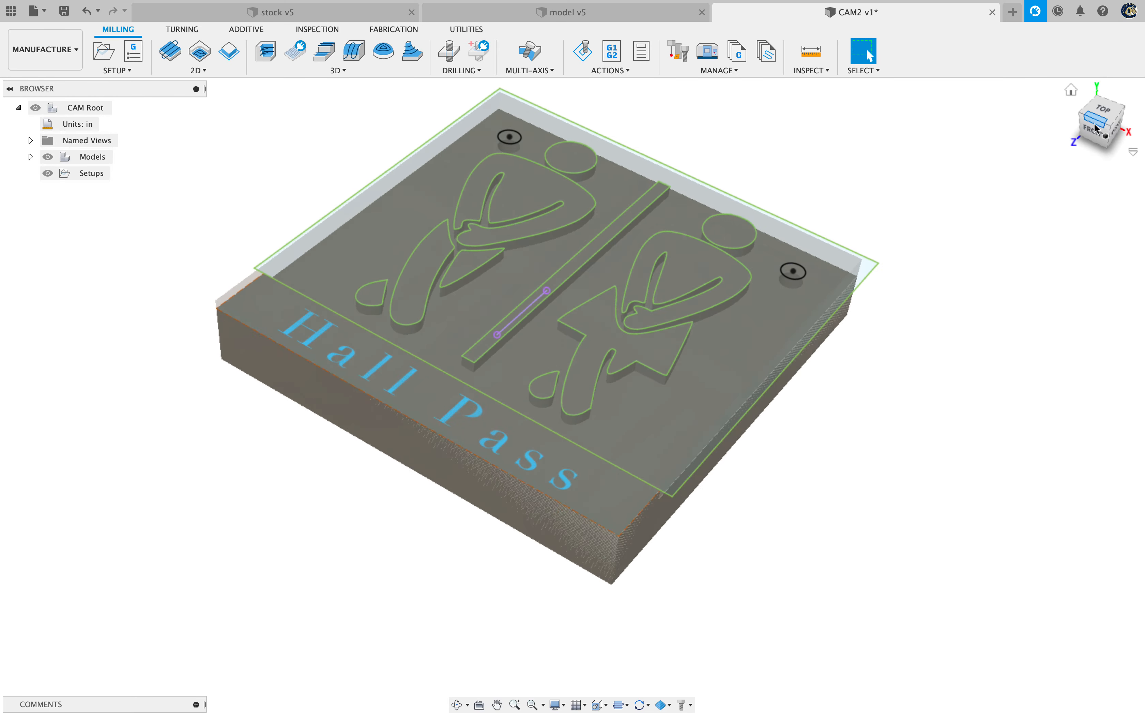
click(89, 174)
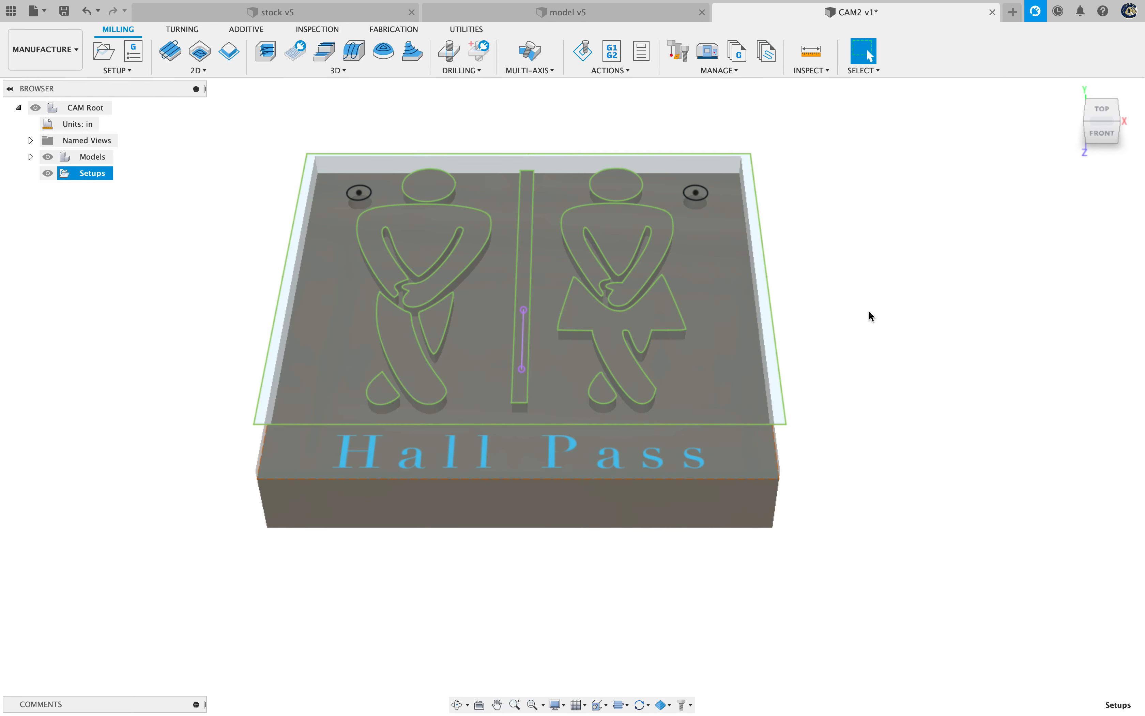
Create a new milling setup and set its stock mode to From solid
middle_drag(869, 312, 905, 304)
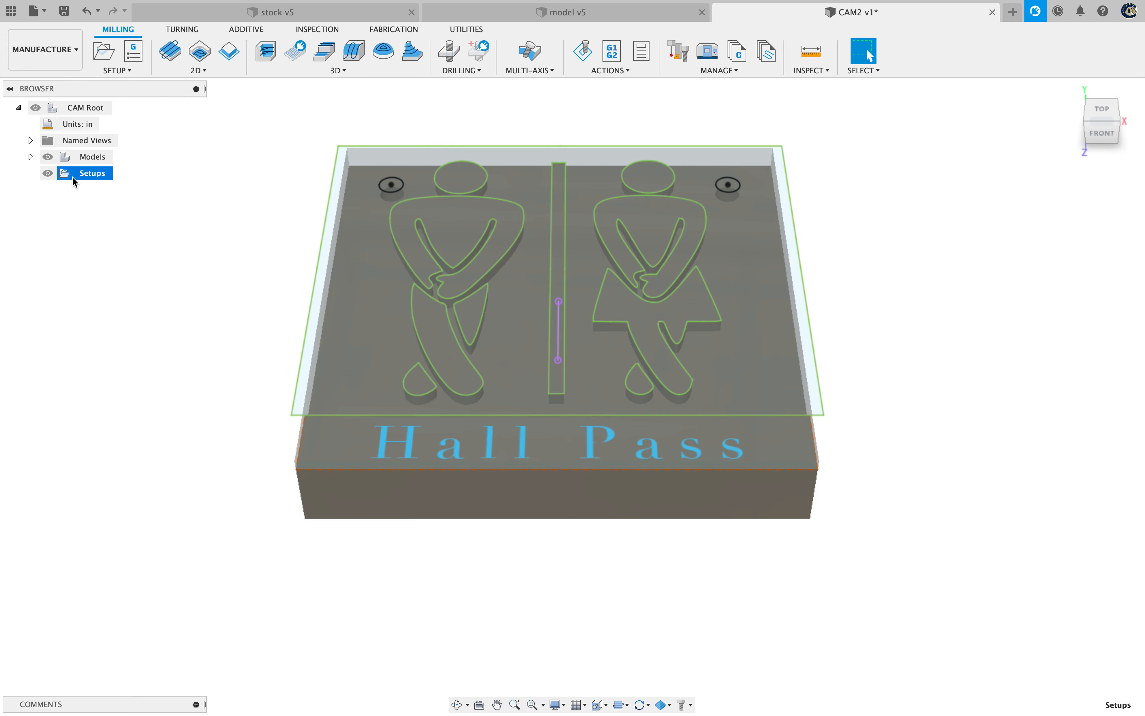
click(104, 52)
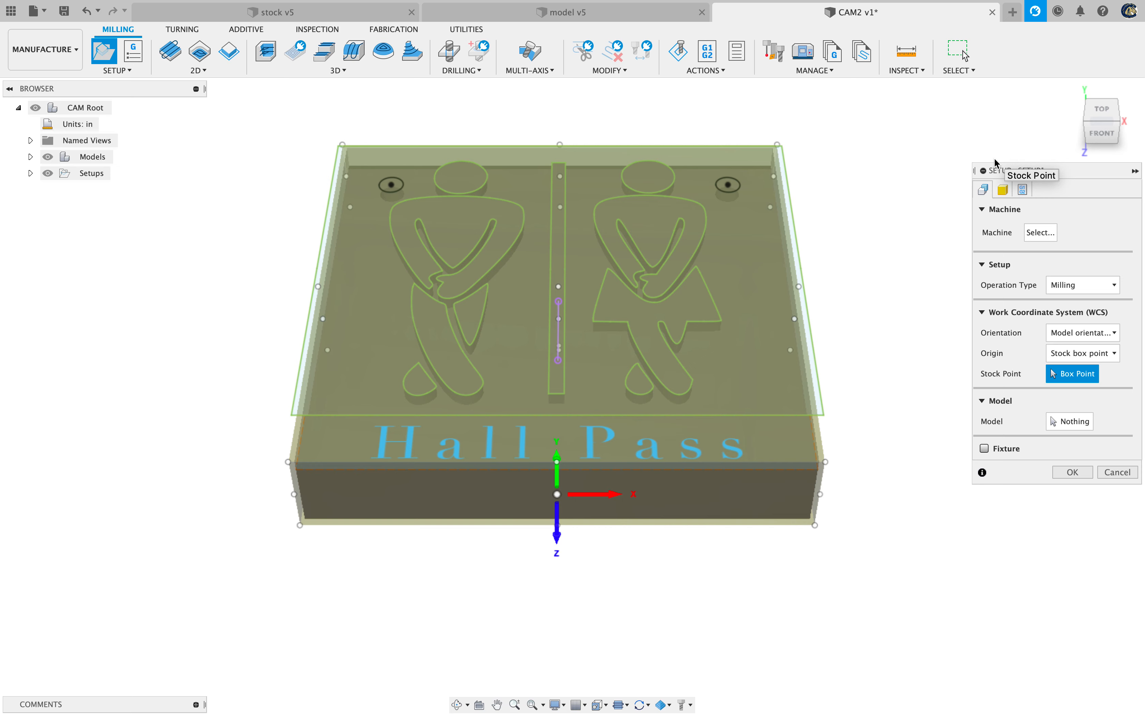
click(1004, 190)
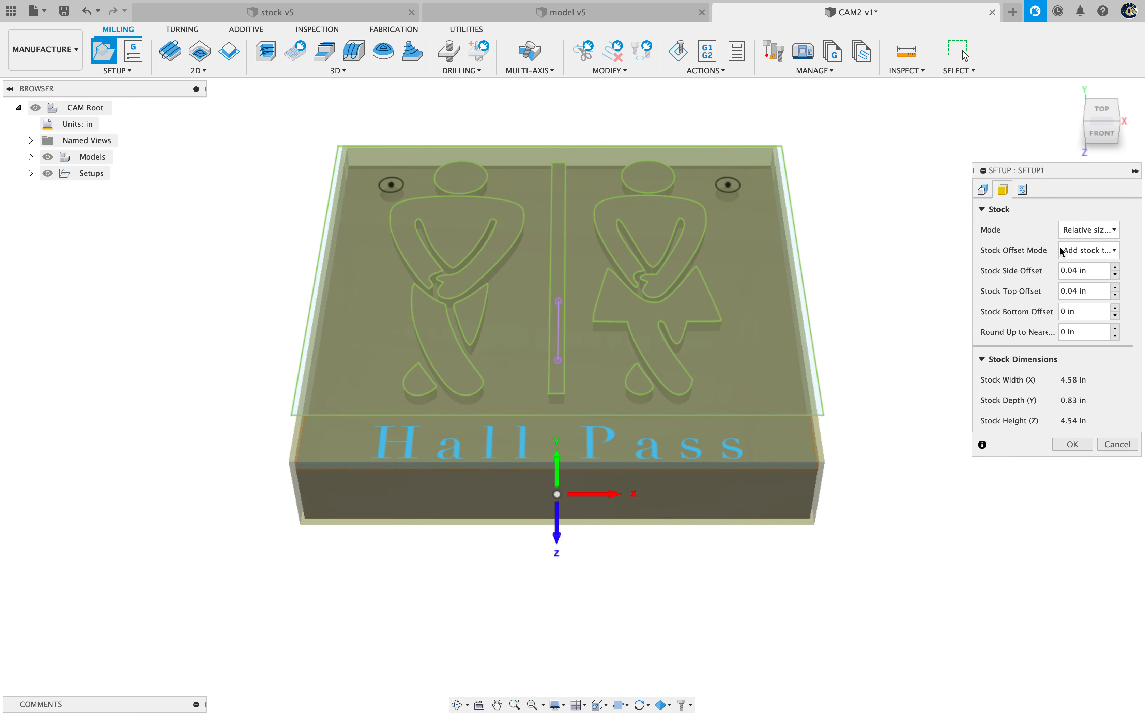
click(1098, 232)
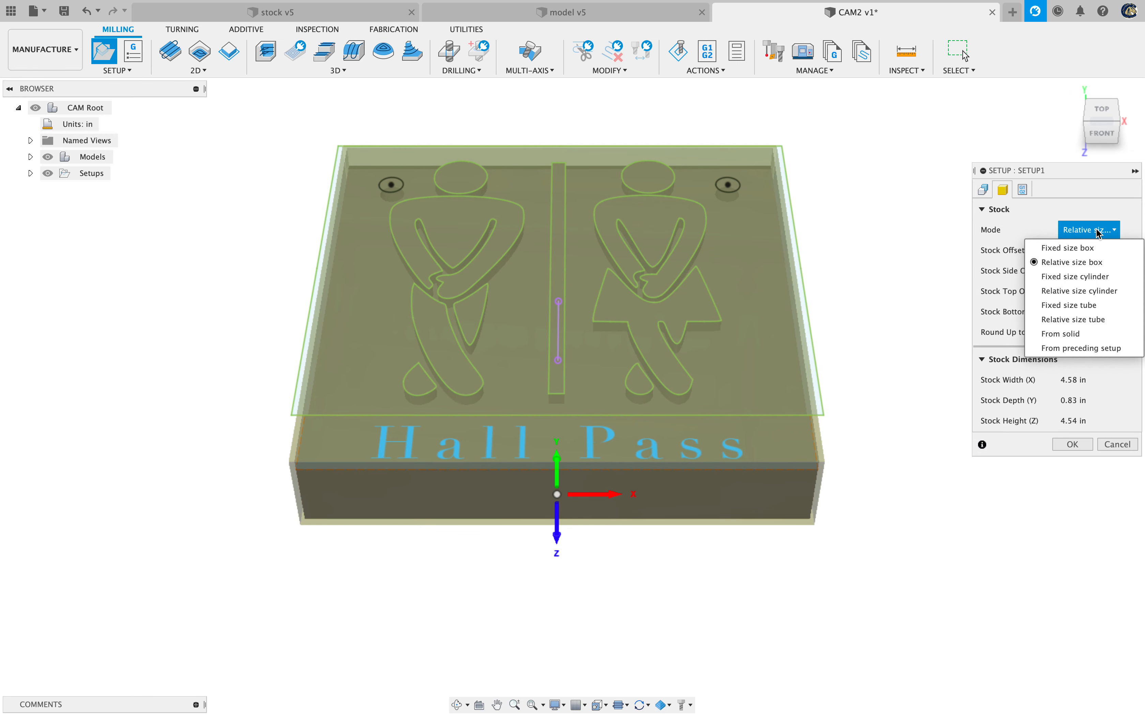
click(1098, 232)
click(1097, 232)
click(1098, 233)
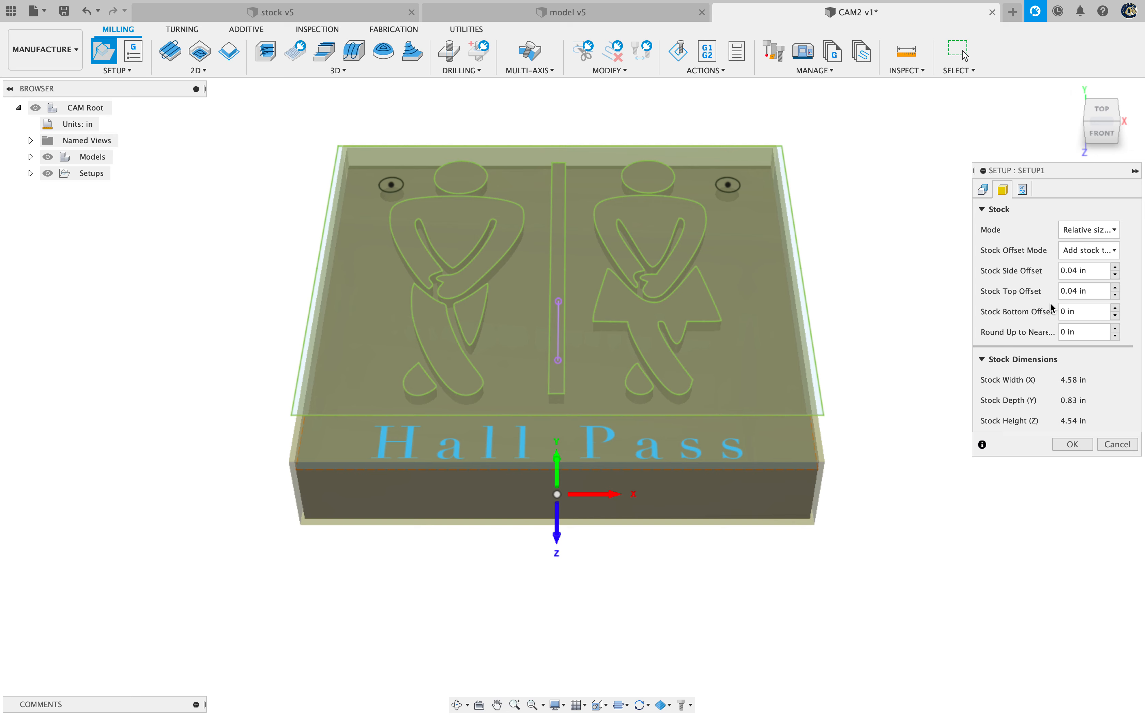
click(1083, 231)
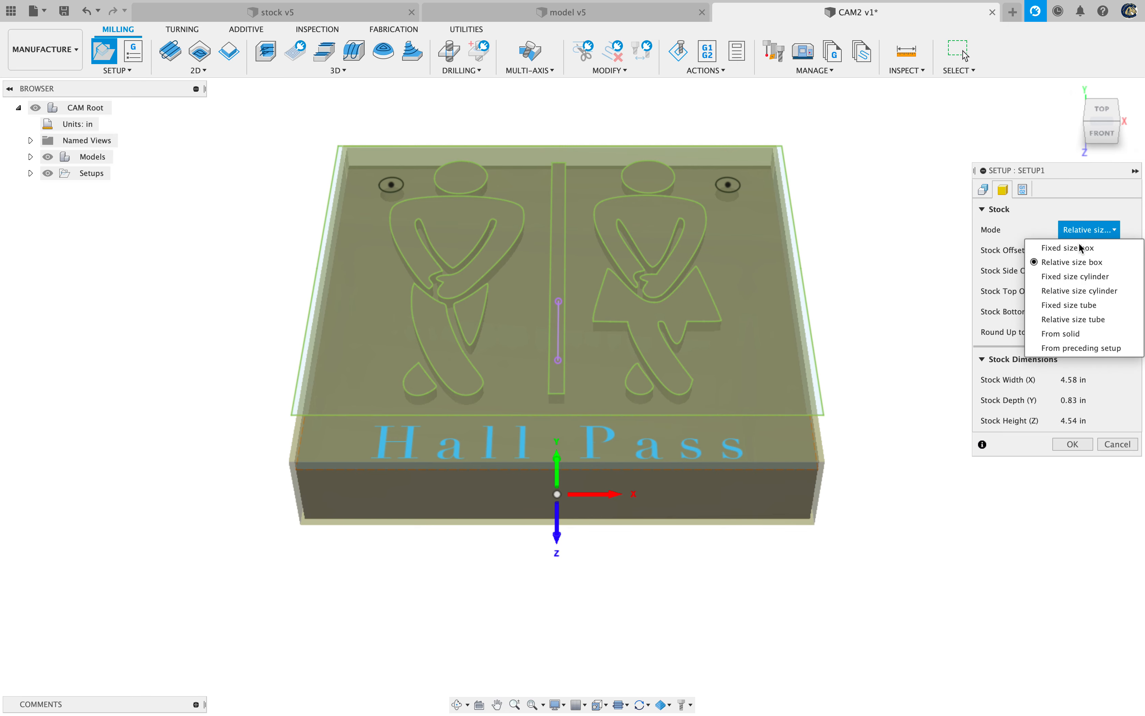
click(1091, 336)
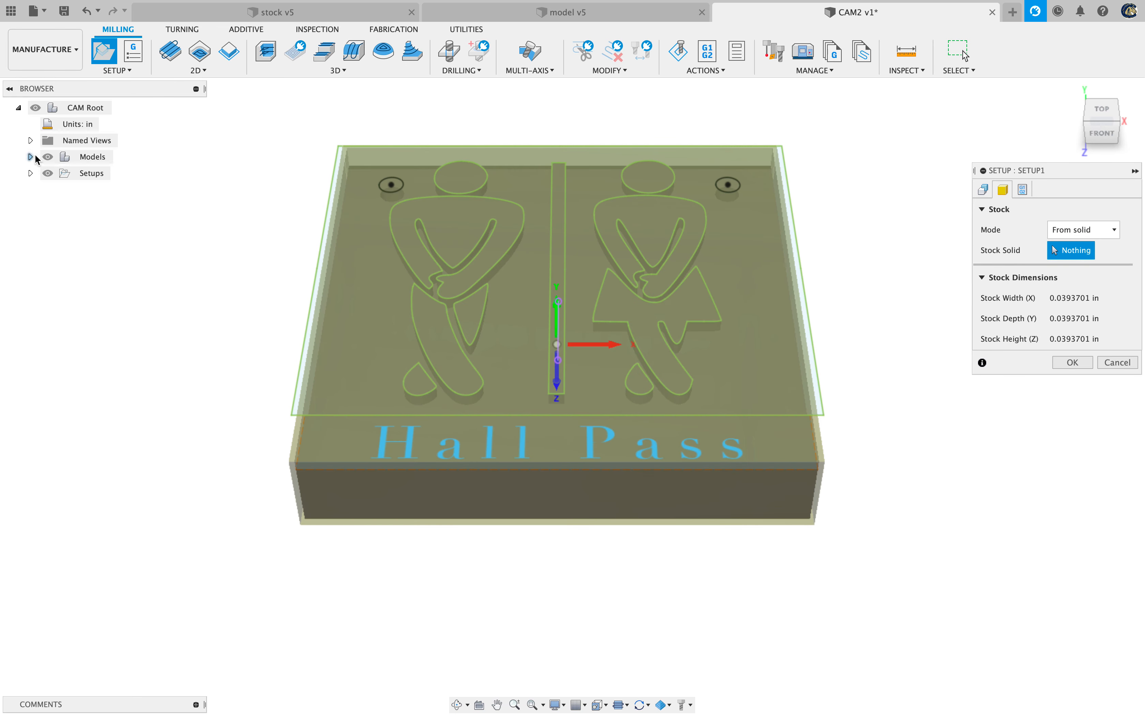
Assign the Stock body inside the stock v5:1 component as the setup's stock solid
click(32, 156)
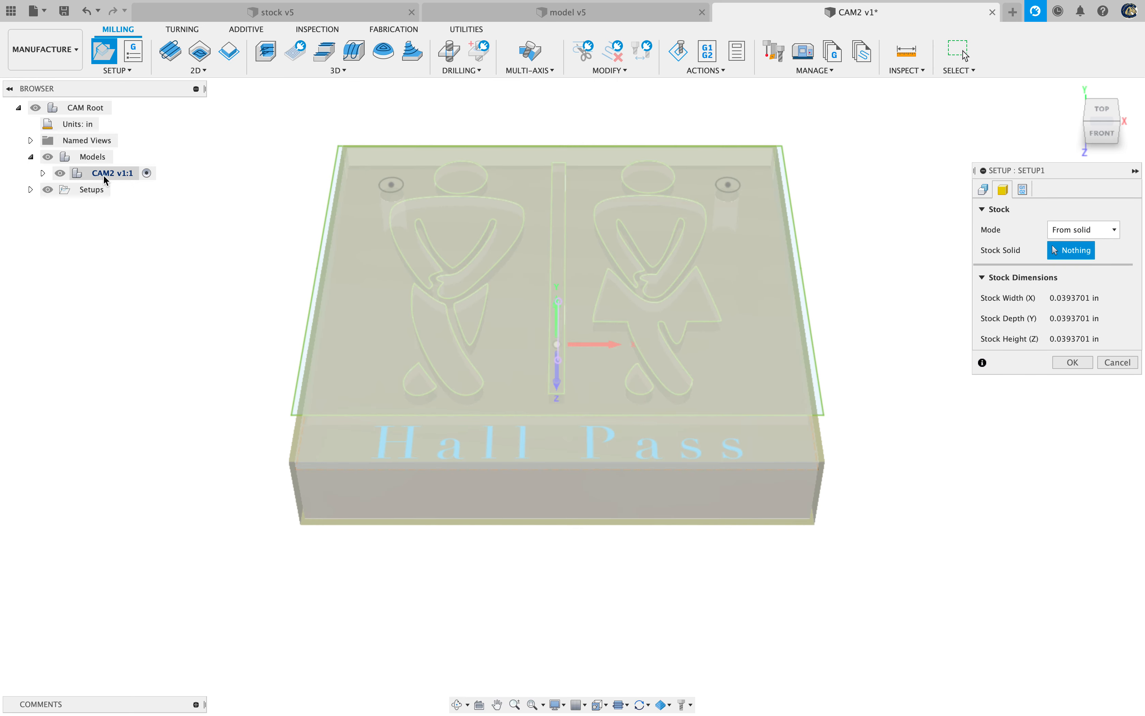
click(104, 179)
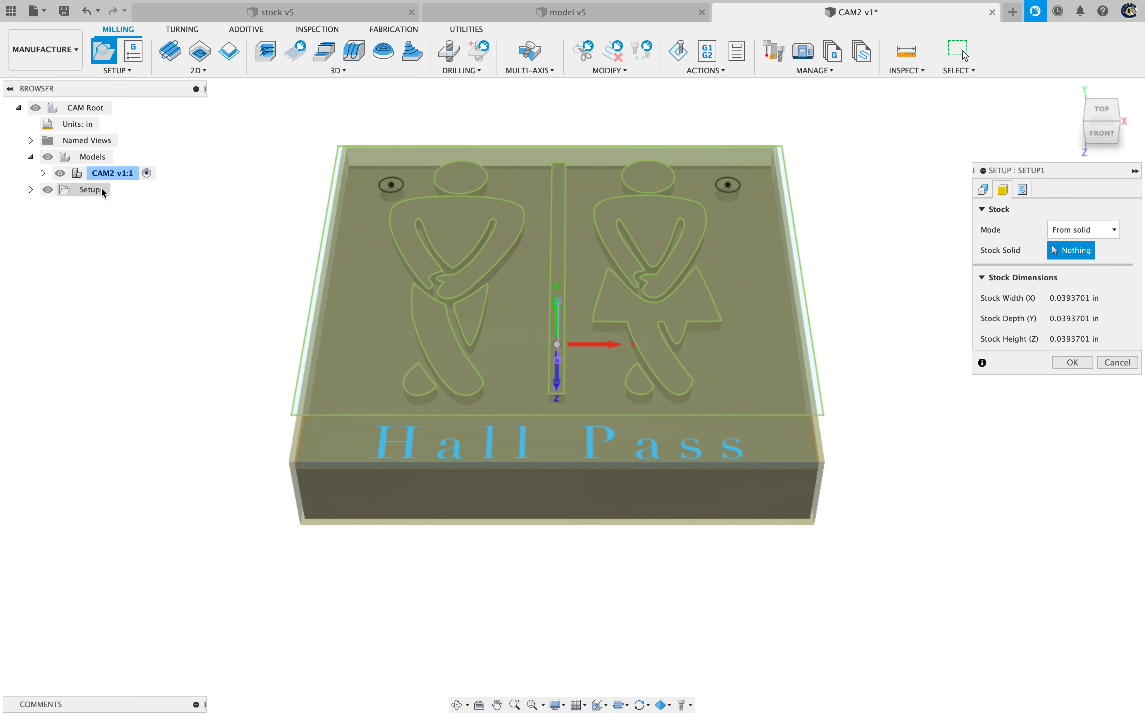
click(43, 173)
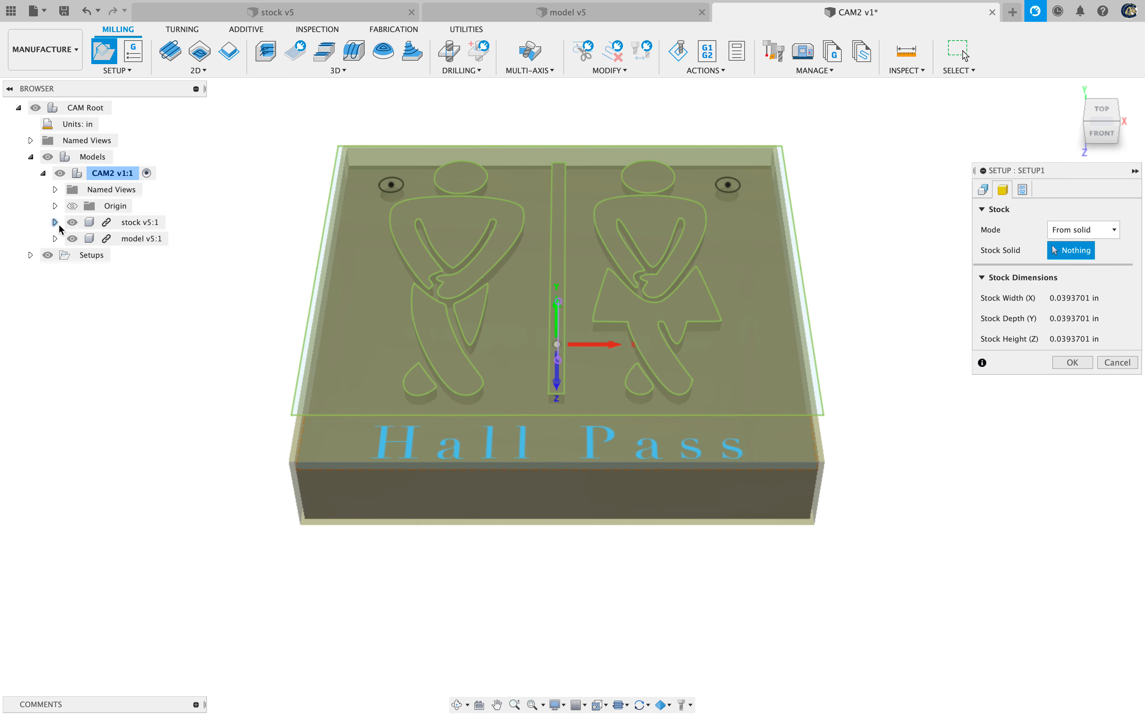
click(132, 225)
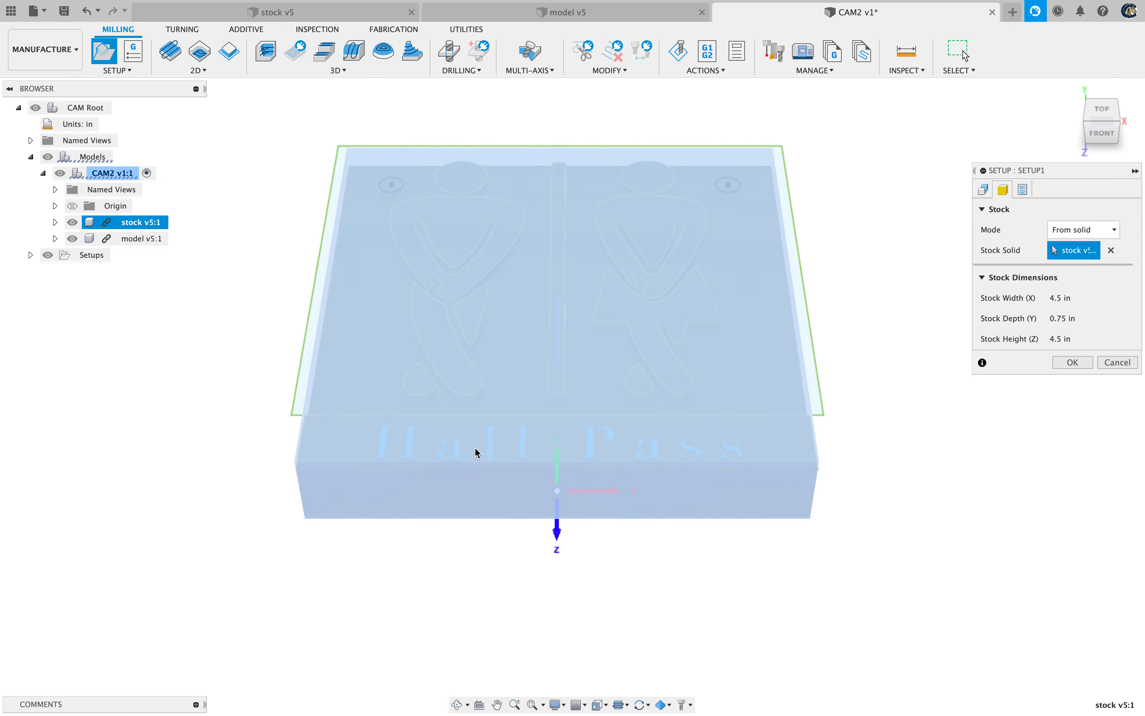
click(55, 222)
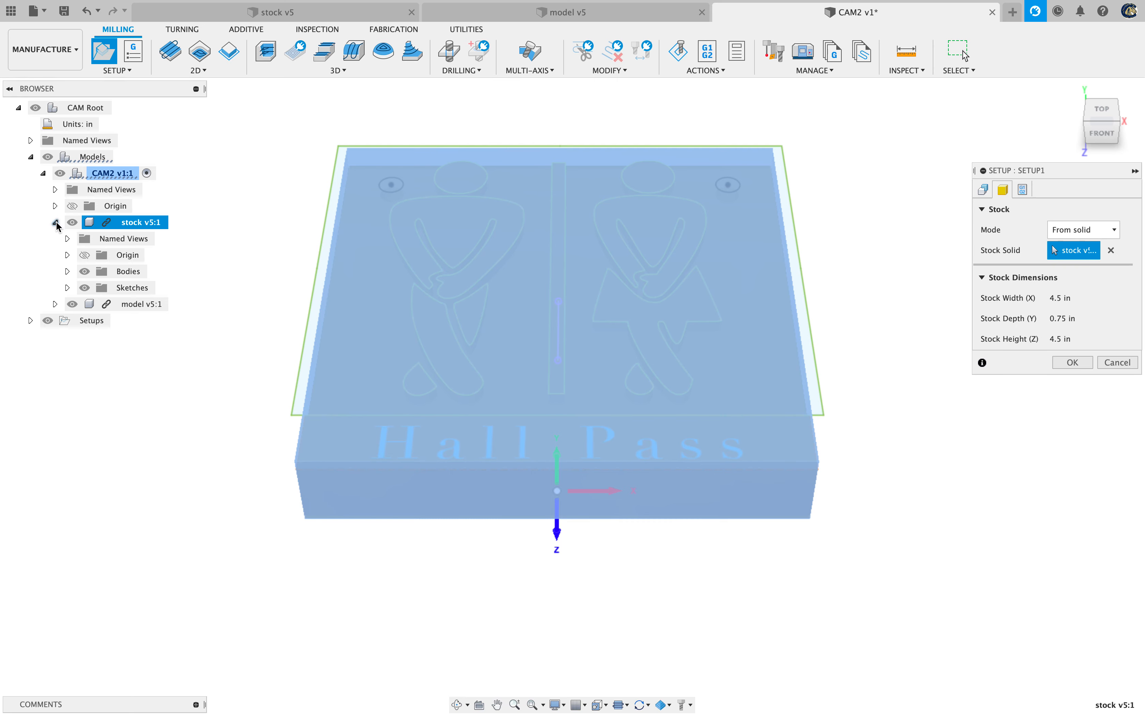
click(69, 271)
click(1112, 251)
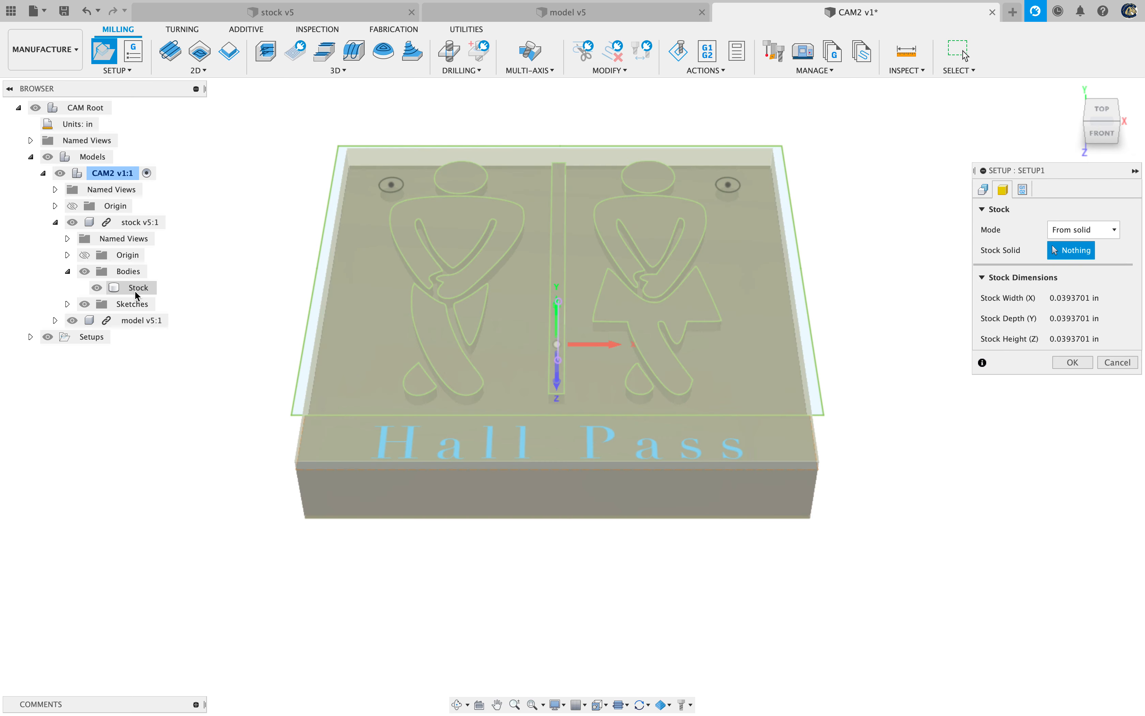
click(135, 291)
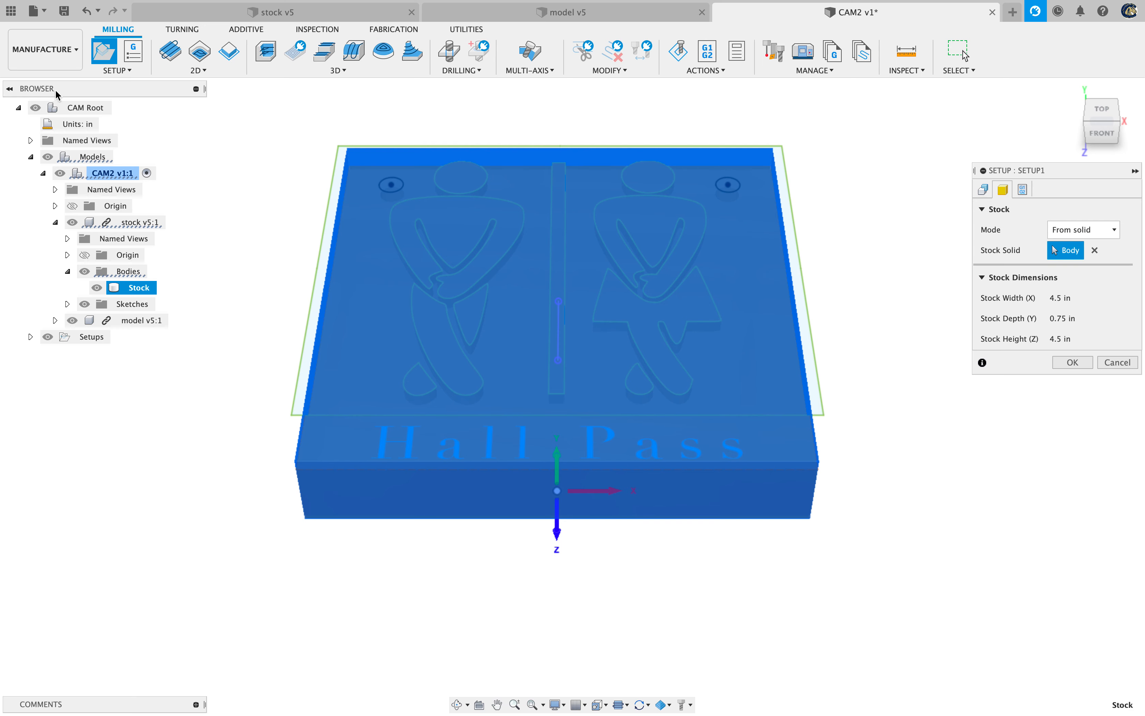
Orient the WCS by X and Y axes, using the stock's lower front edge for X and the sketch line beside the Hall Pass strip for Y
click(988, 191)
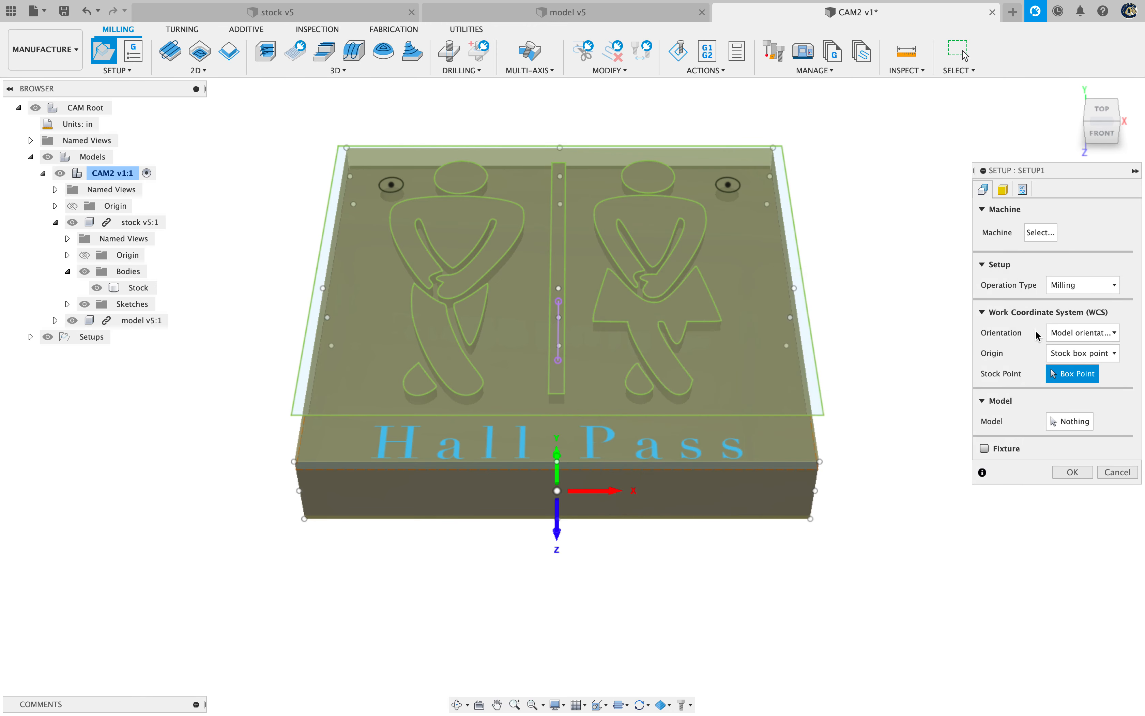
click(1095, 334)
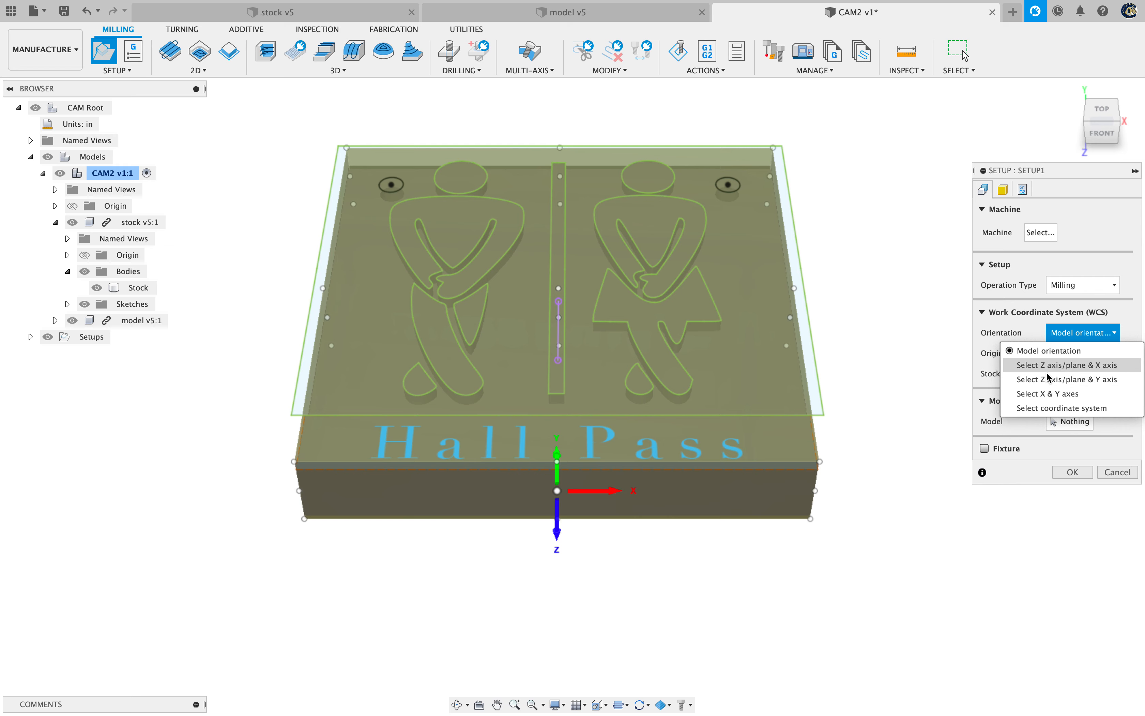
click(1080, 395)
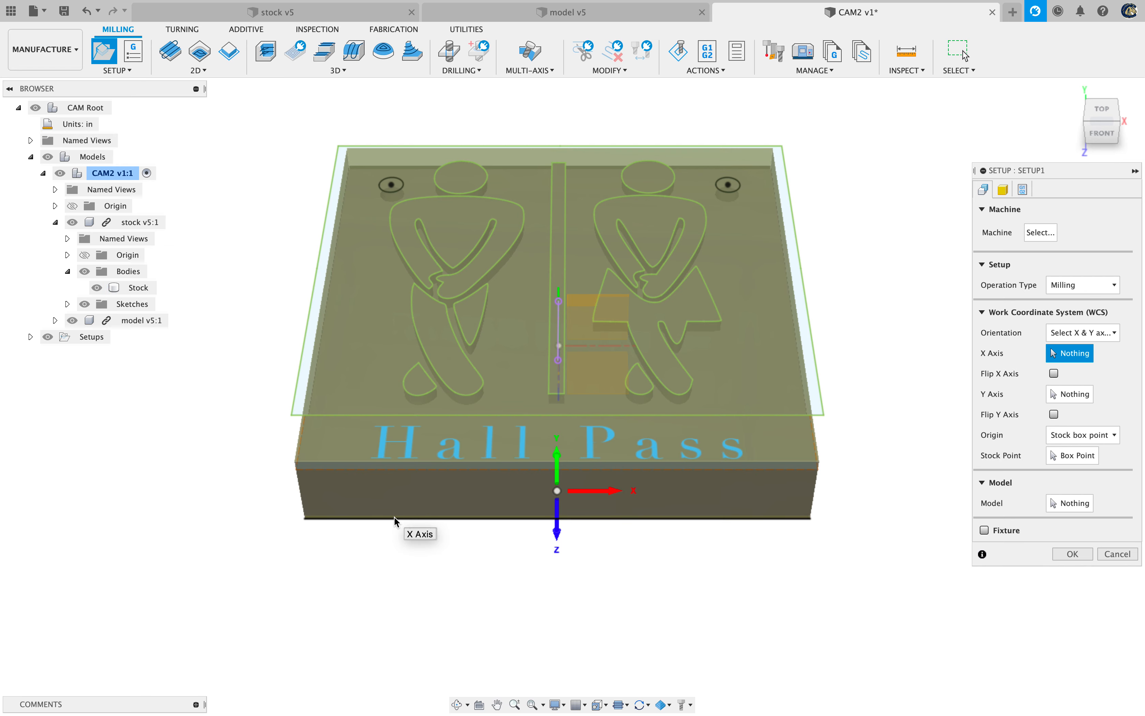
click(678, 518)
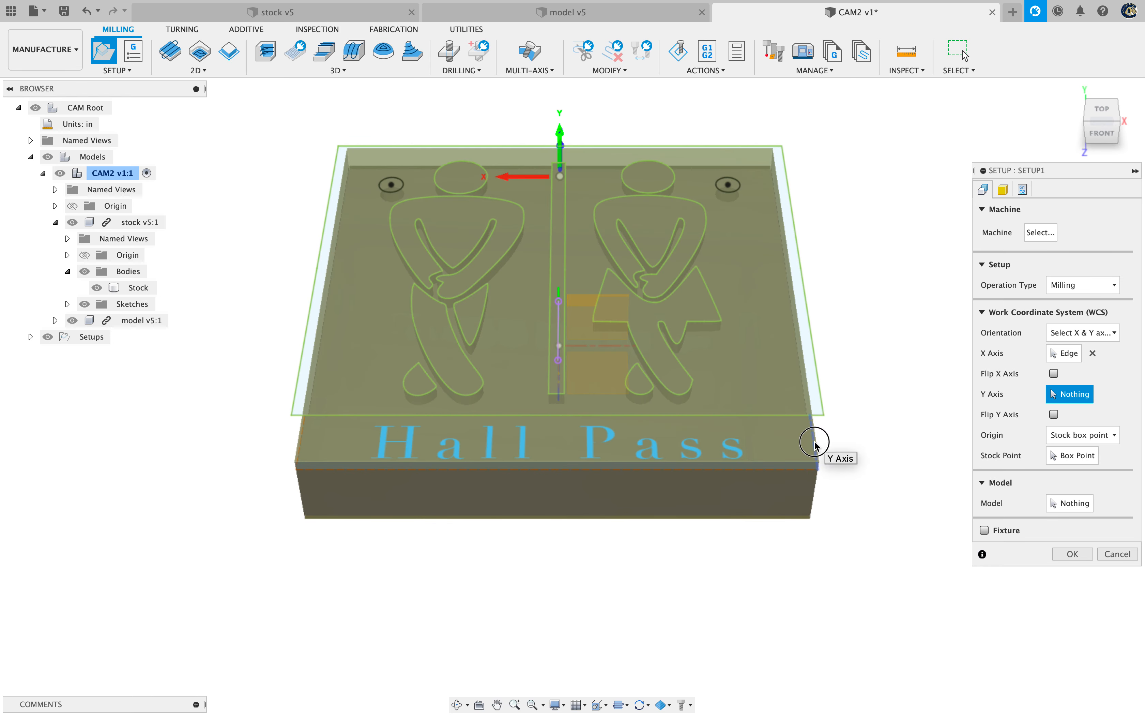
click(814, 444)
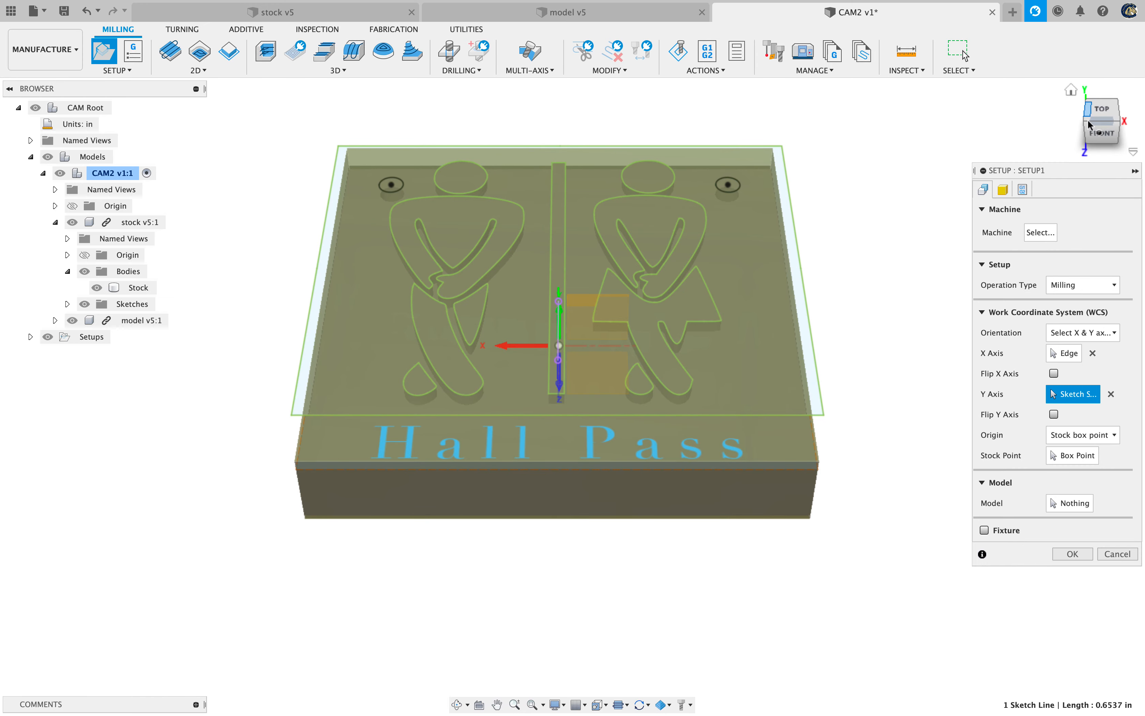
Flip the X axis so that Z points up out of the engraved face, and try flipping the Y axis
mouse_move(1089, 125)
mouse_down()
mouse_move(1101, 168)
mouse_move(1096, 137)
mouse_up()
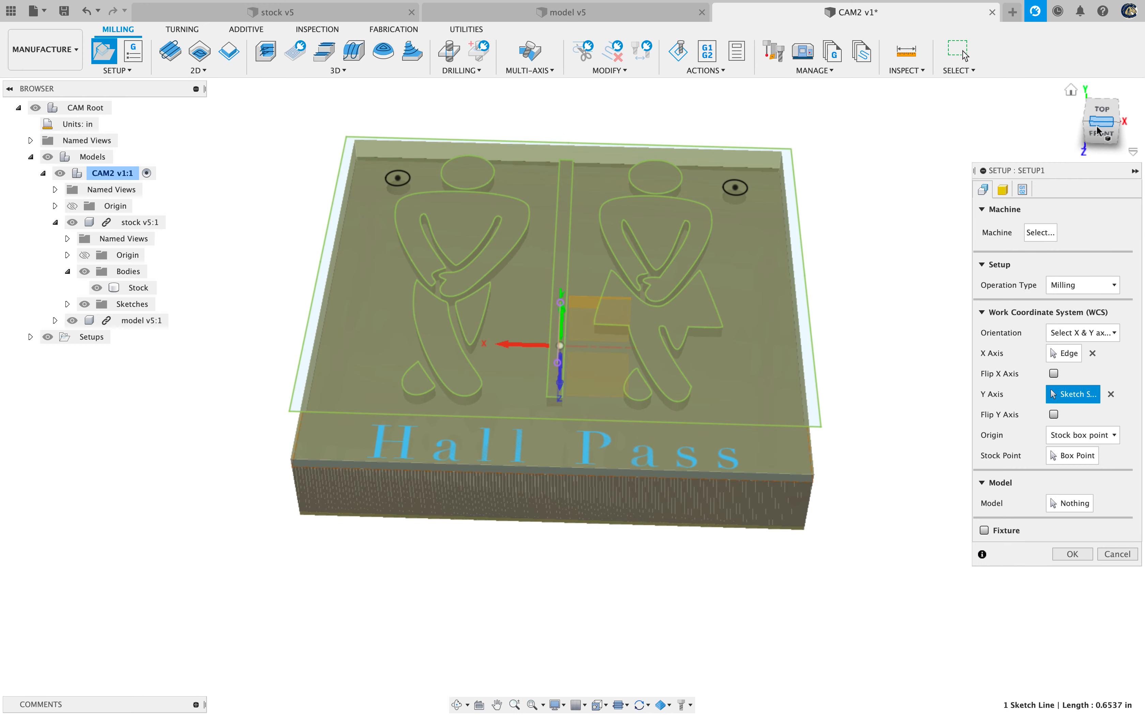
mouse_move(1097, 131)
mouse_down()
mouse_move(1108, 55)
mouse_move(1106, 117)
mouse_up()
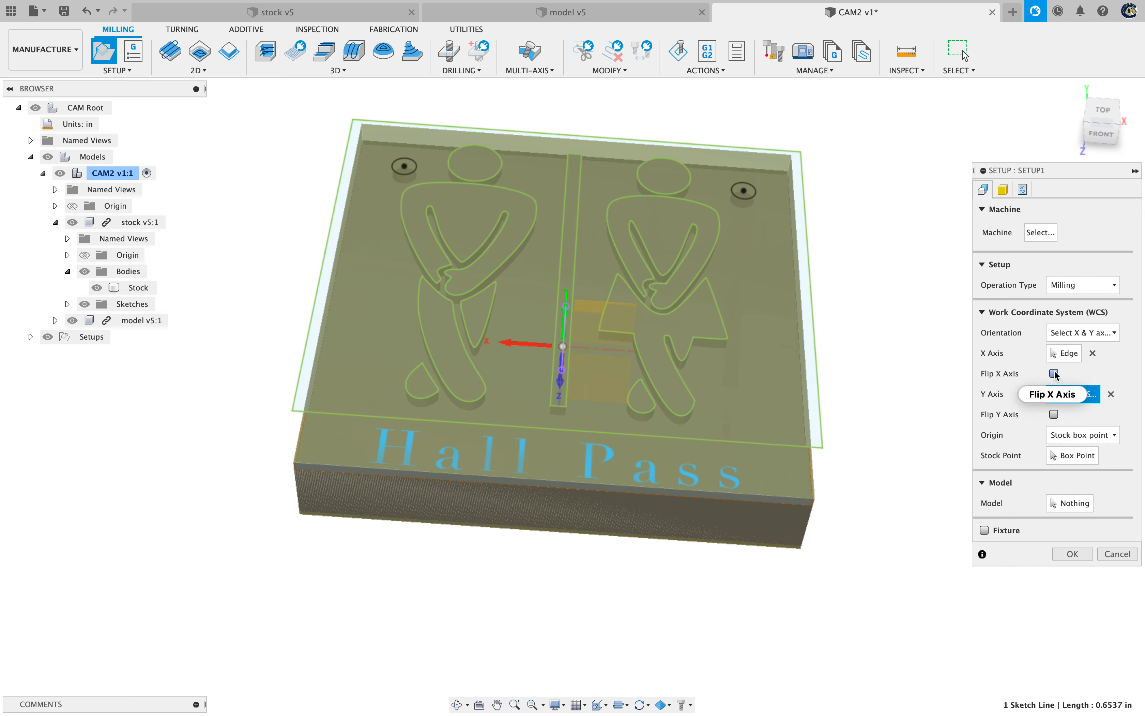
click(1054, 374)
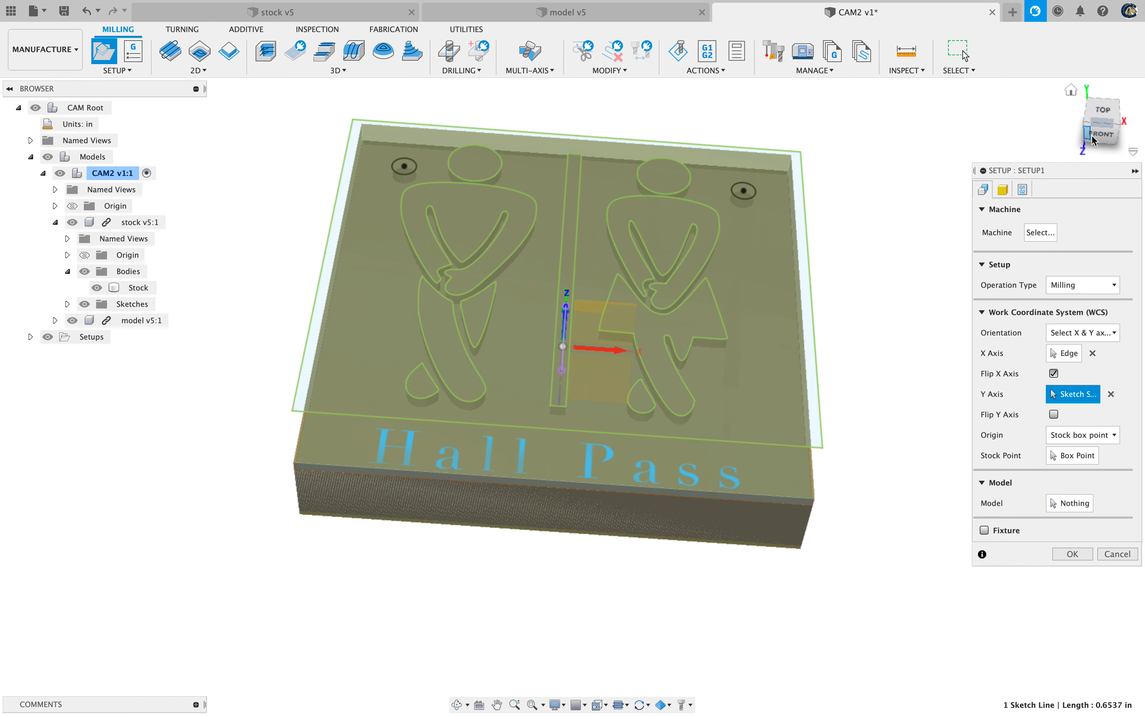
mouse_move(1085, 131)
mouse_down()
mouse_move(1083, 90)
mouse_move(1069, 122)
mouse_up()
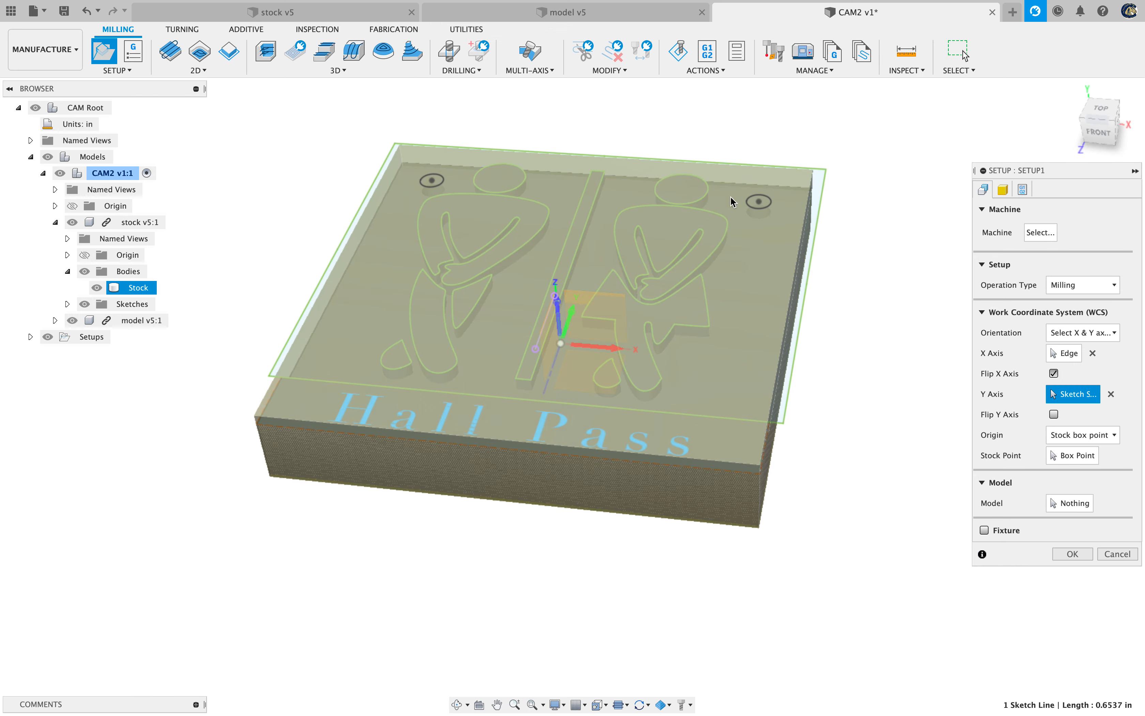
drag(1100, 116, 1100, 124)
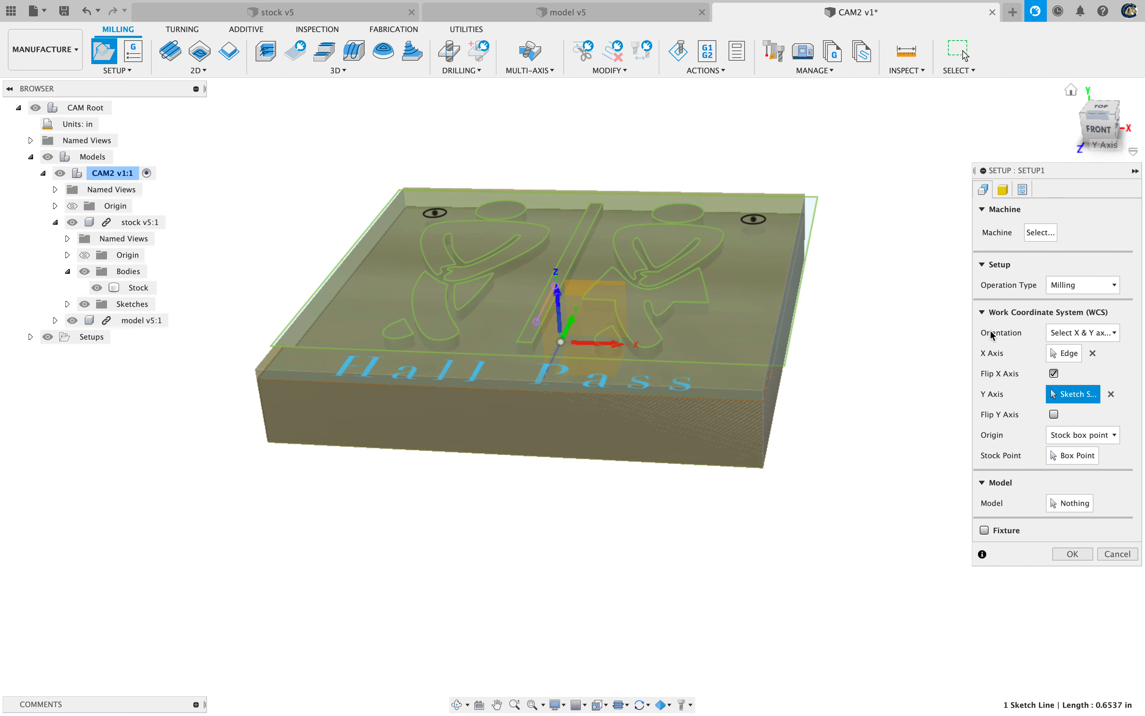
click(1054, 415)
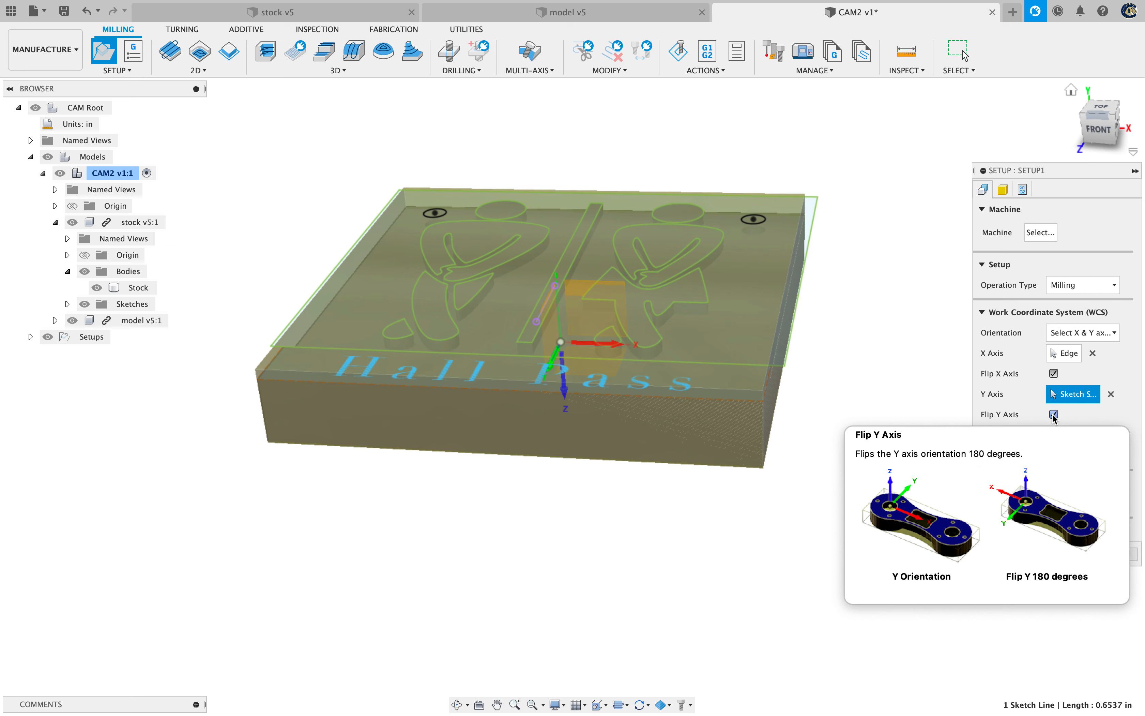
click(1054, 415)
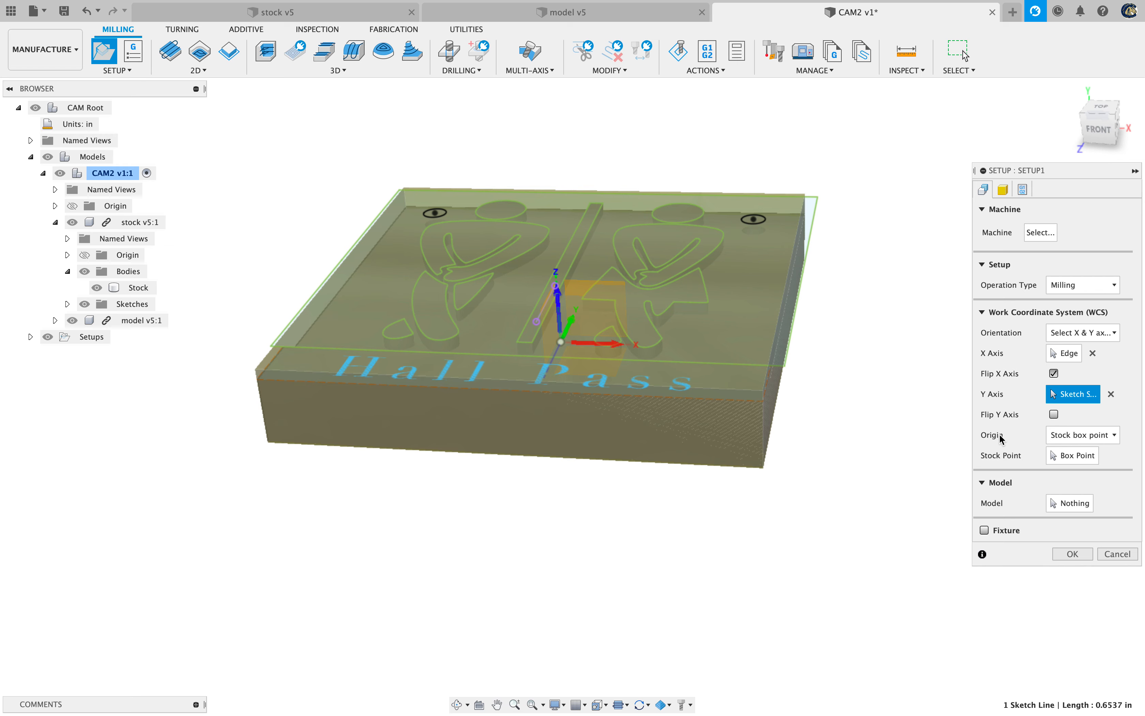
Place the WCS origin on the stock box point at the upper front-left corner, beside the Hall Pass text
drag(1099, 128, 1094, 149)
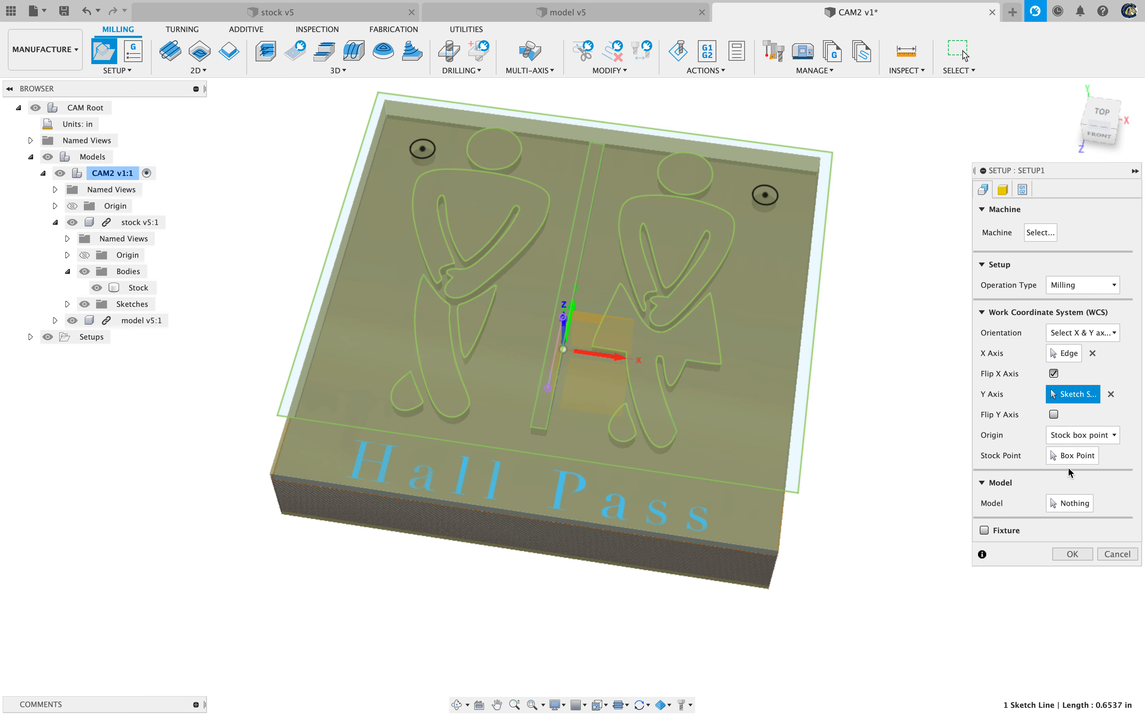
click(1071, 458)
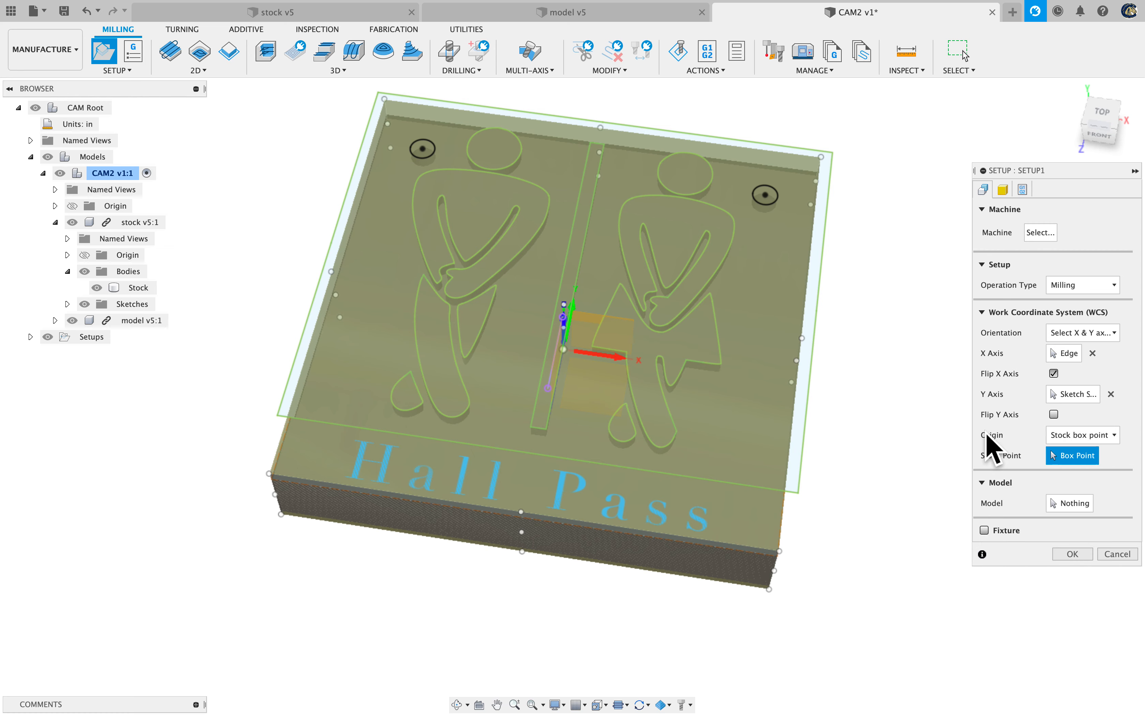
scroll(184, 466, up, 3)
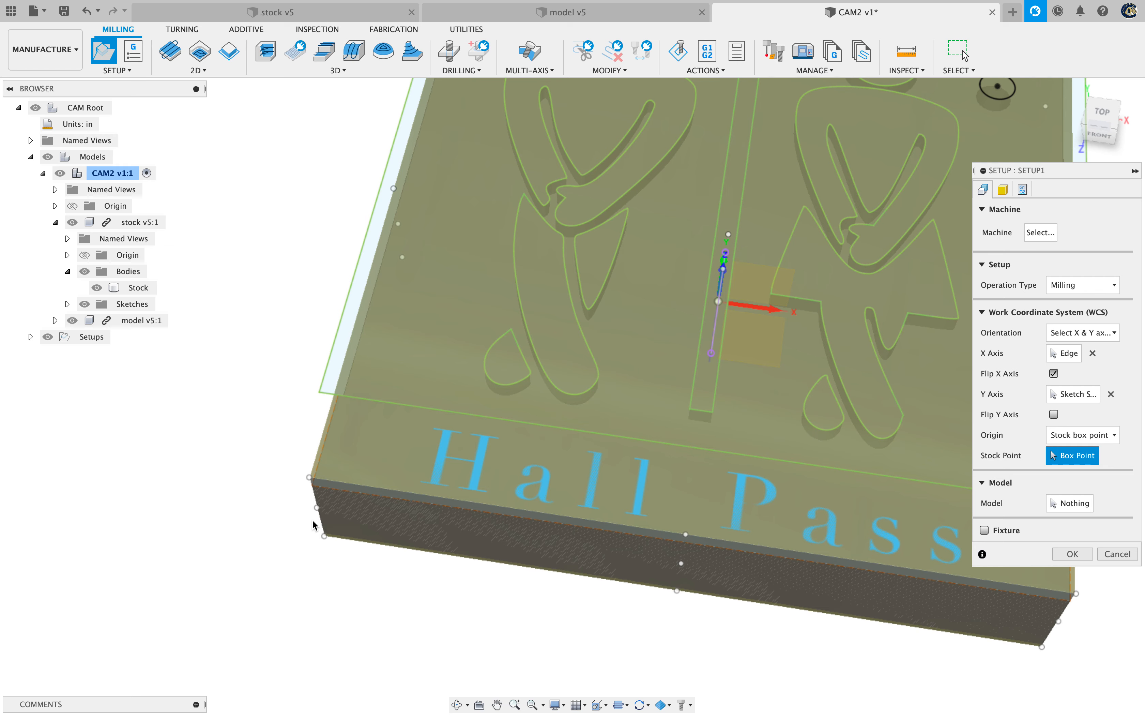
click(308, 479)
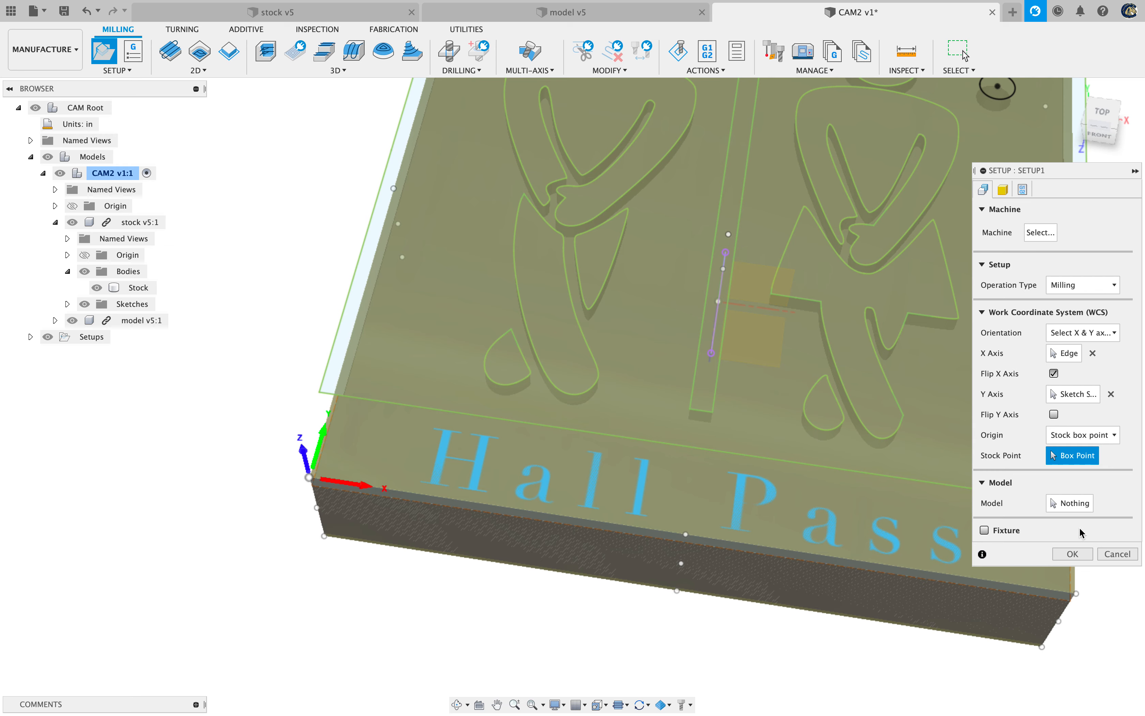
Assign Body1 inside the model v5:1 component as the setup's model
click(1072, 503)
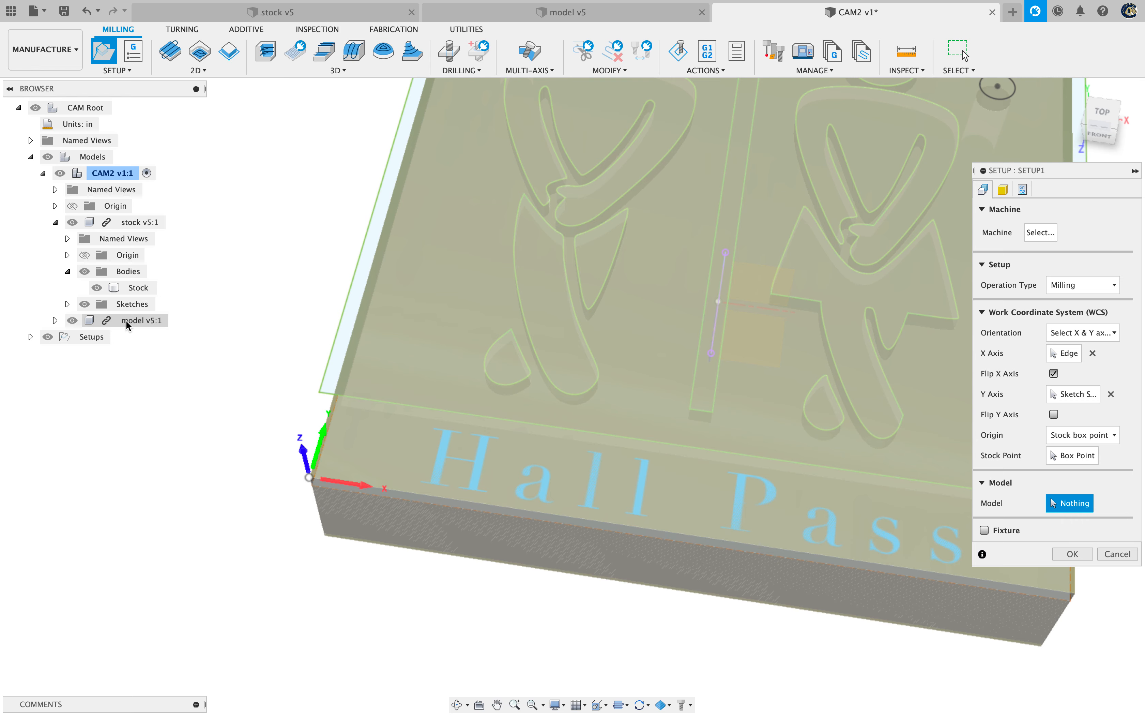
click(127, 320)
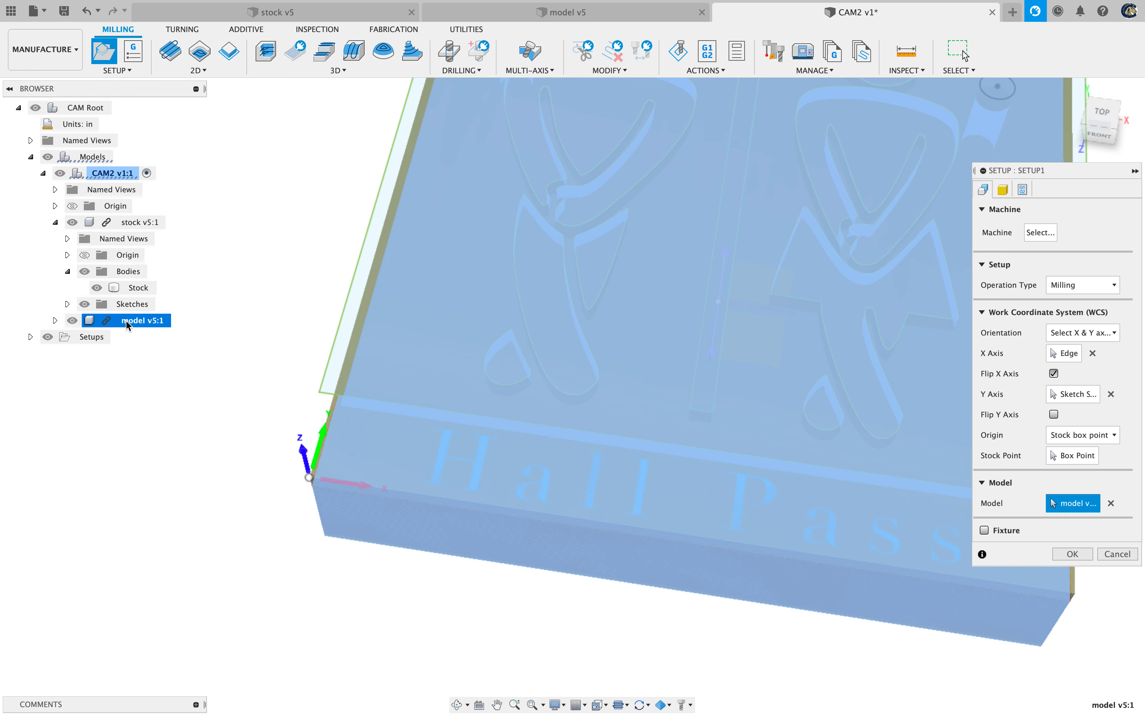
click(57, 323)
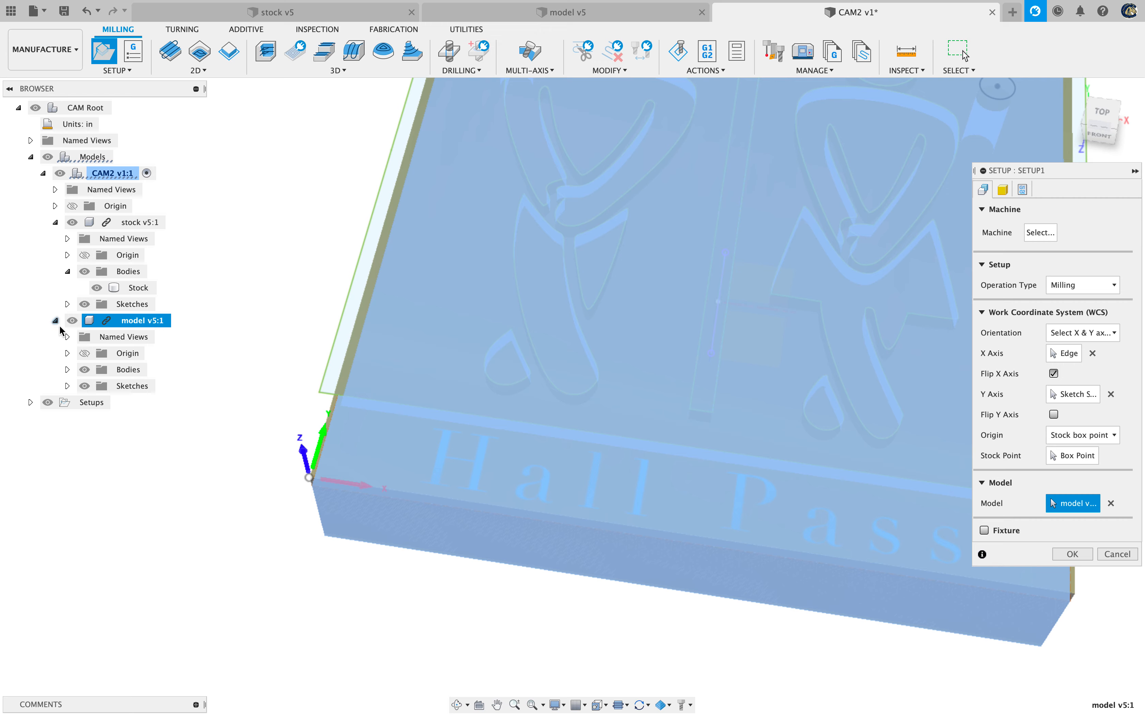
click(68, 369)
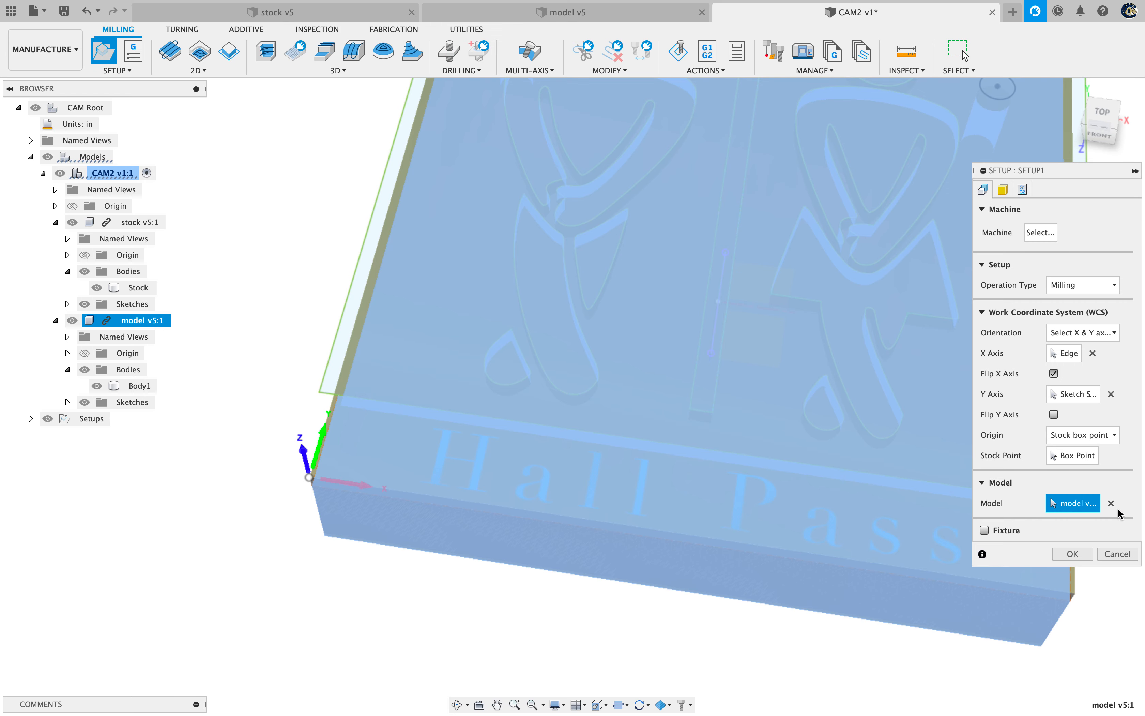
click(1111, 502)
click(140, 386)
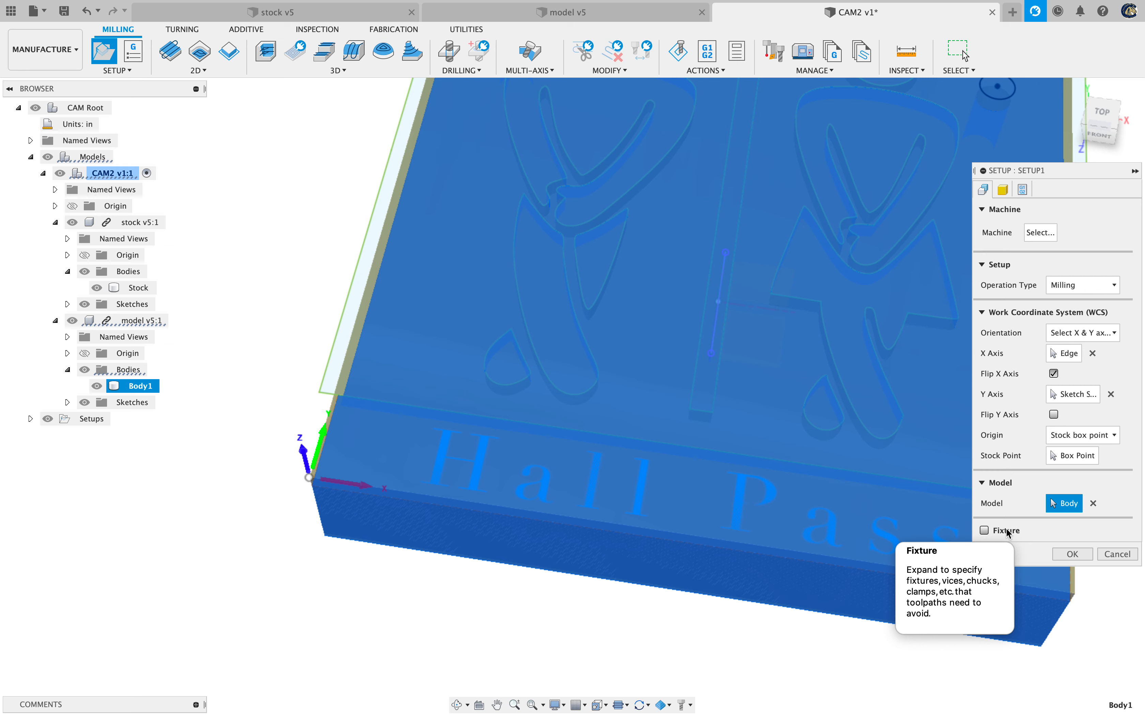
Finish creating the milling setup and rename it 1/8" tool
click(1073, 553)
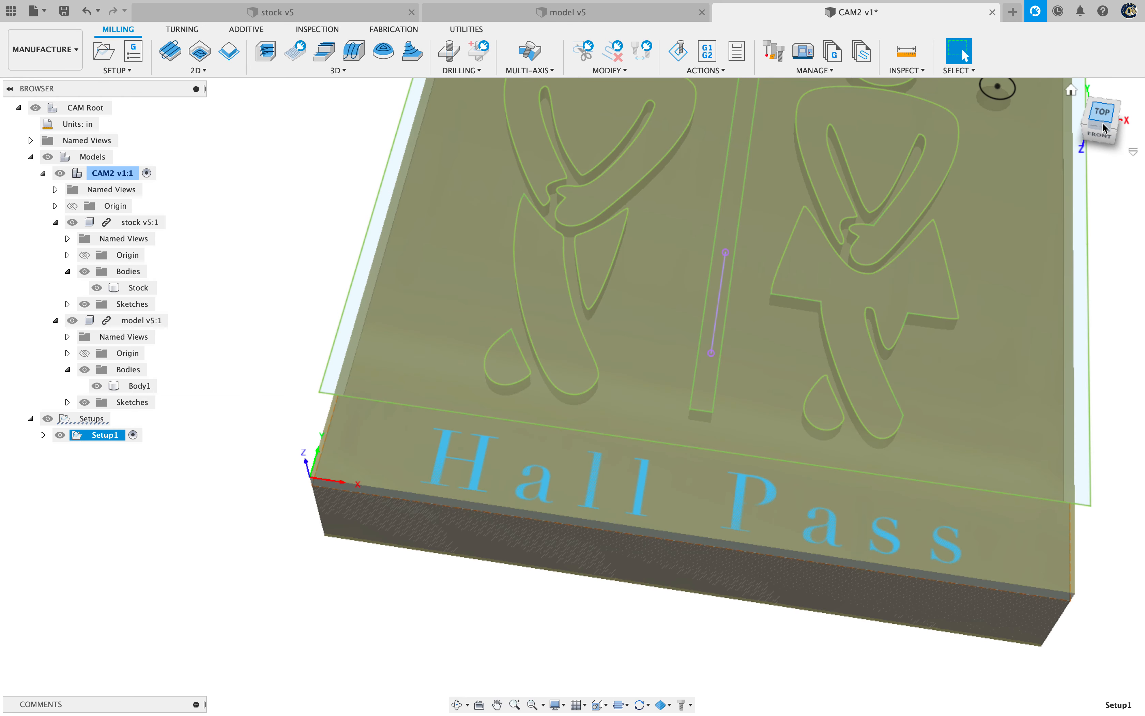
click(1103, 132)
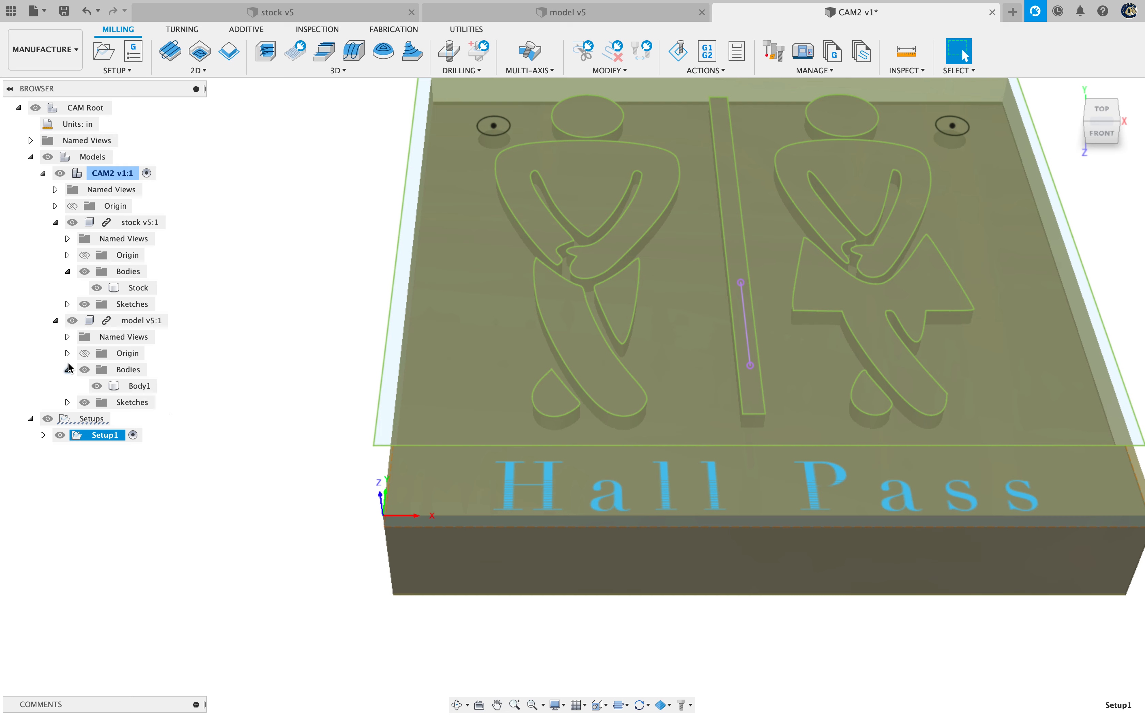
click(115, 438)
text(1/8" tool)
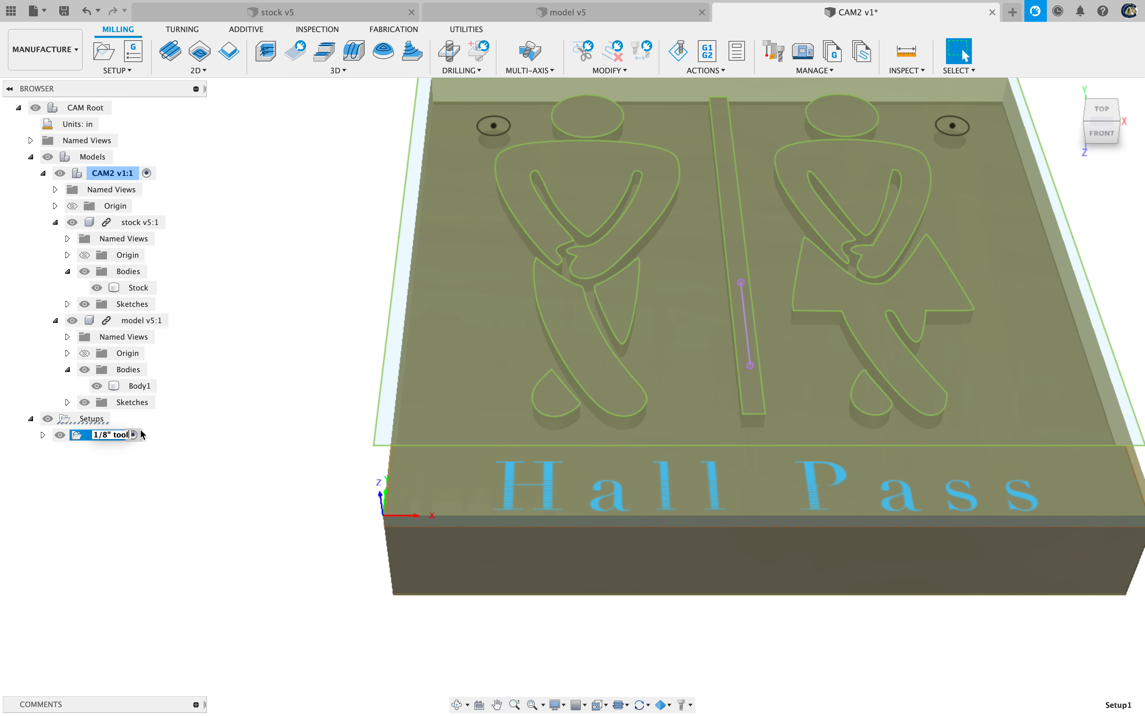
key(Return)
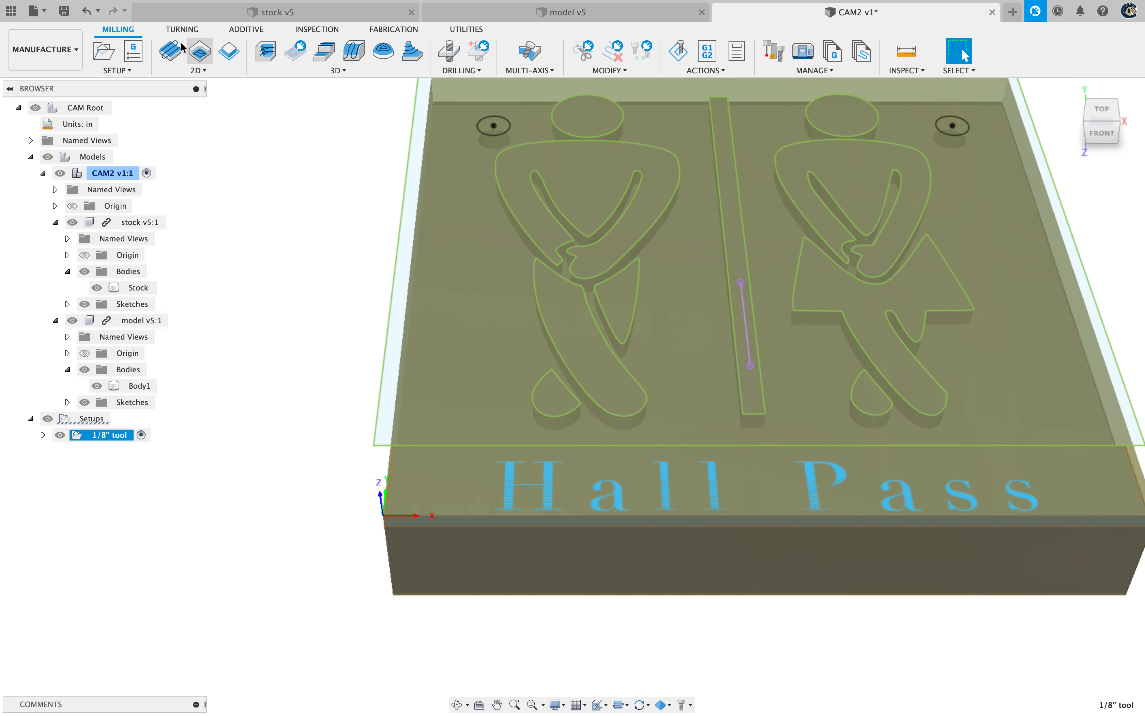
click(196, 71)
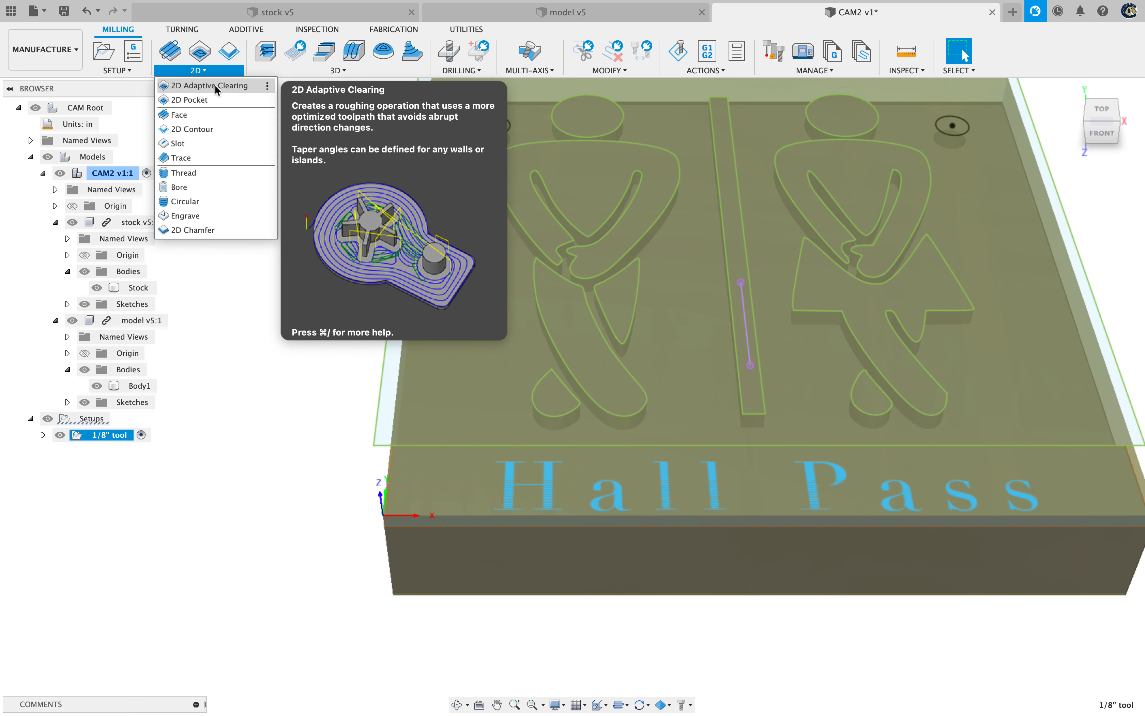
click(240, 437)
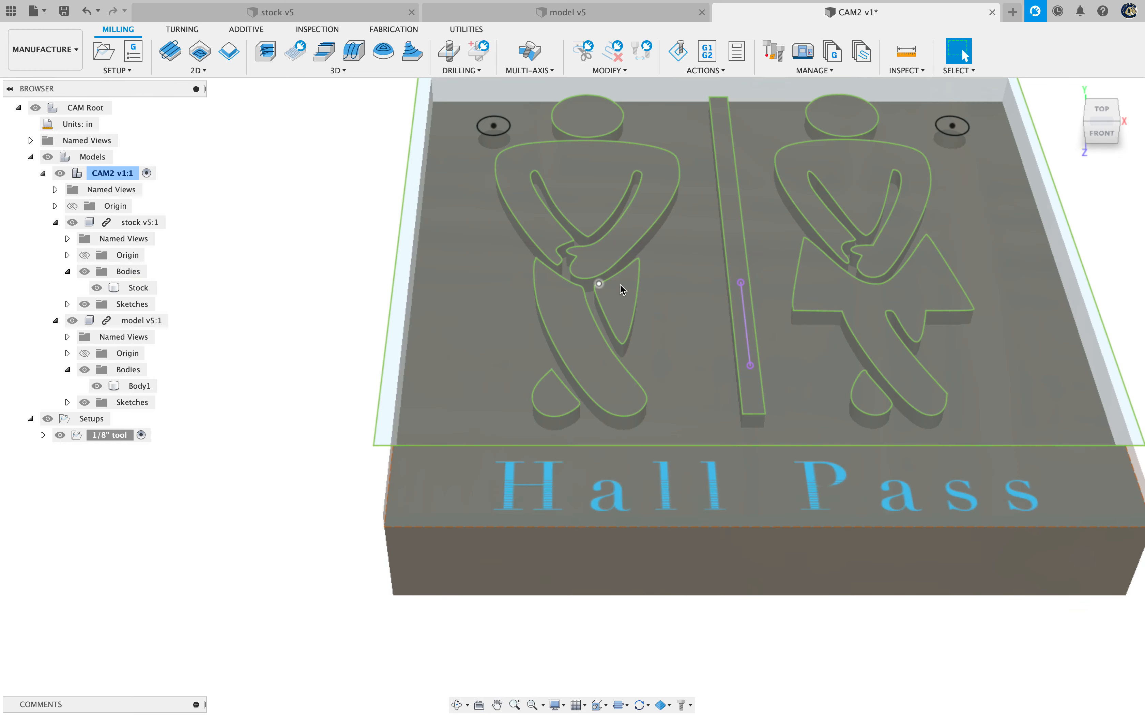
click(622, 215)
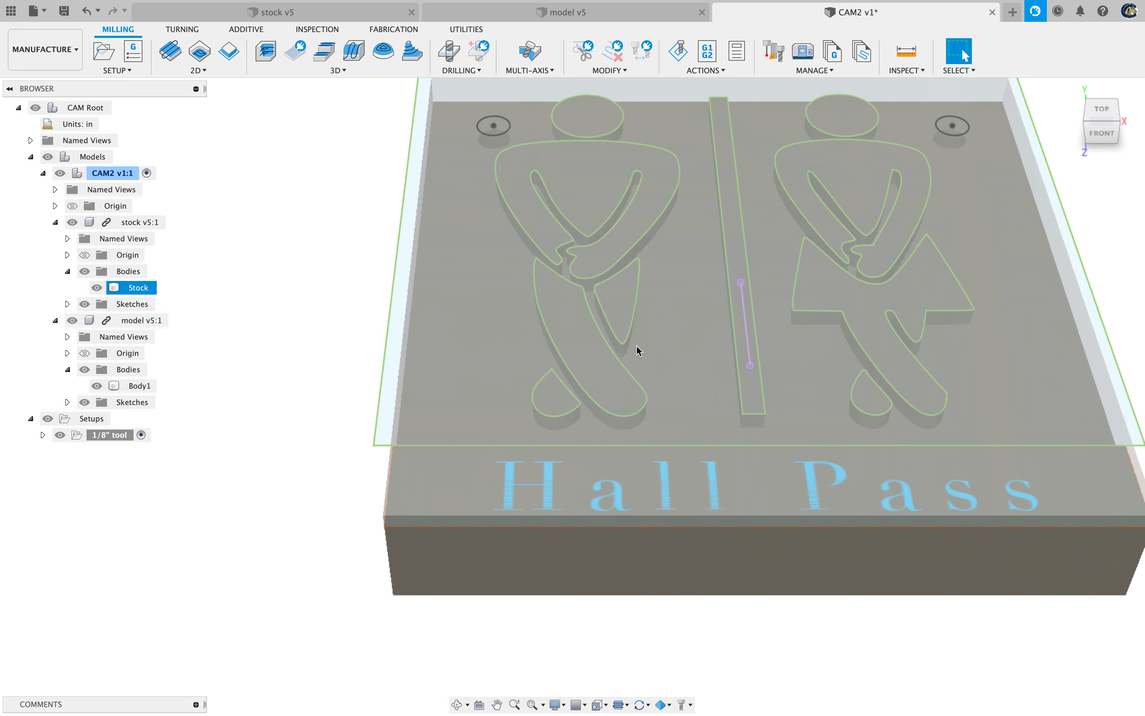
key(Escape)
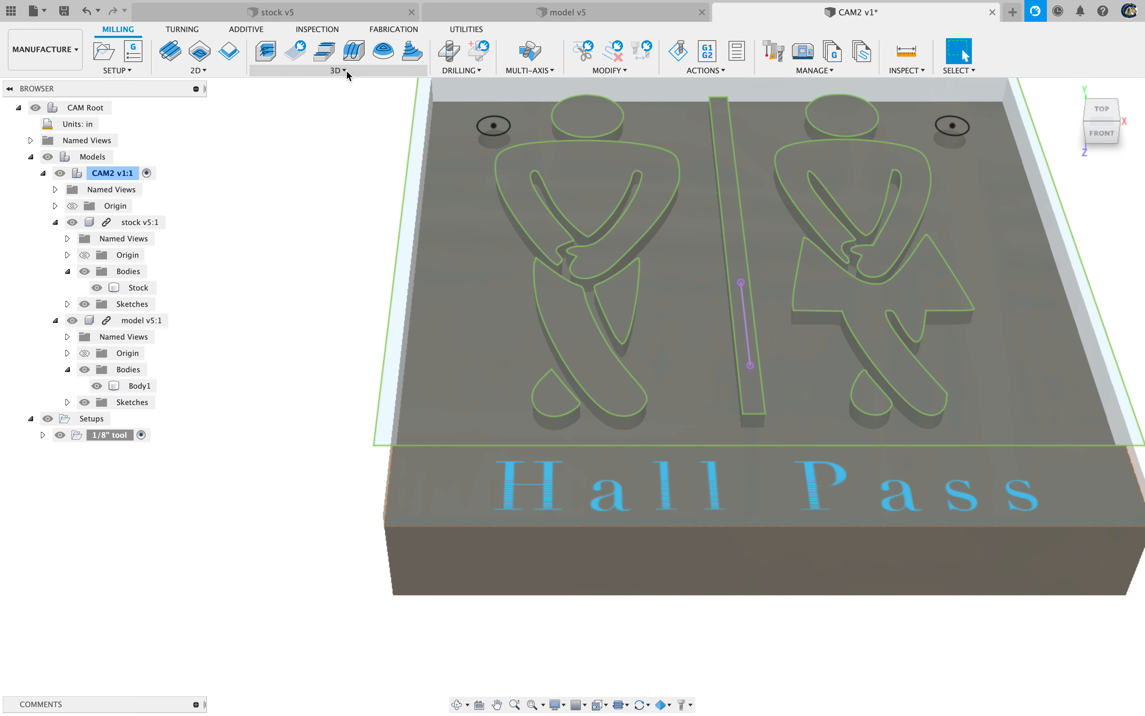
Start a 3D Adaptive Clearing operation with the 1/8" 1 Flute Spiral Upcut Flat End tool from the X-Carve Simplified library
click(345, 71)
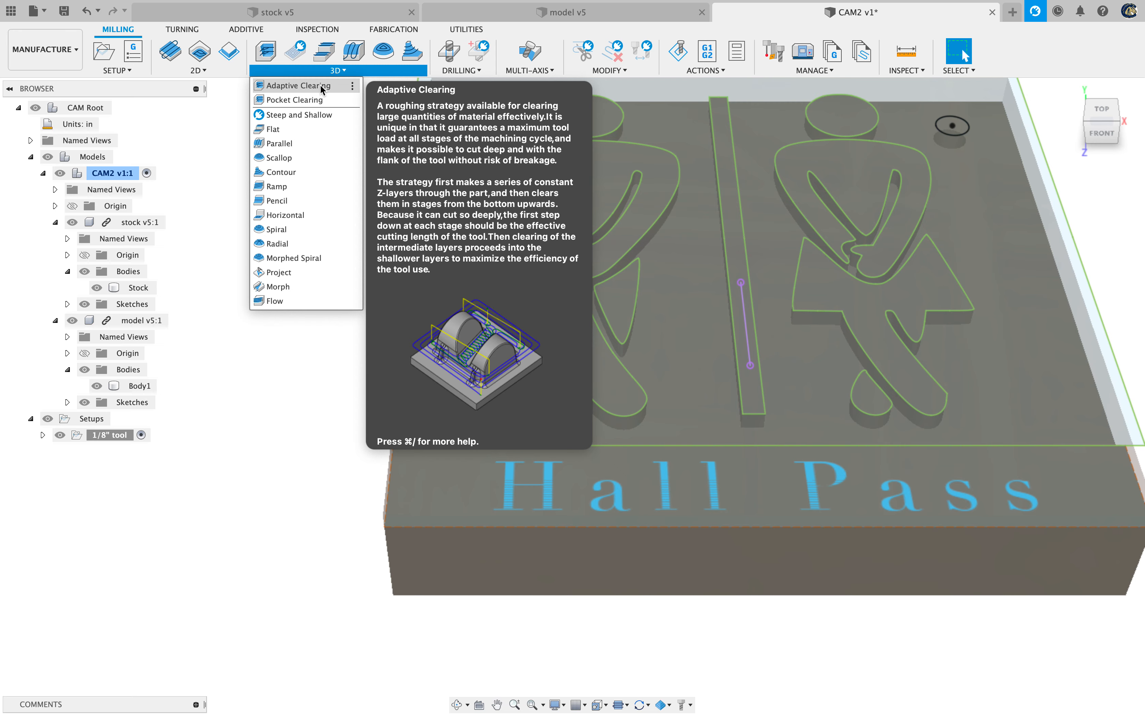
click(321, 85)
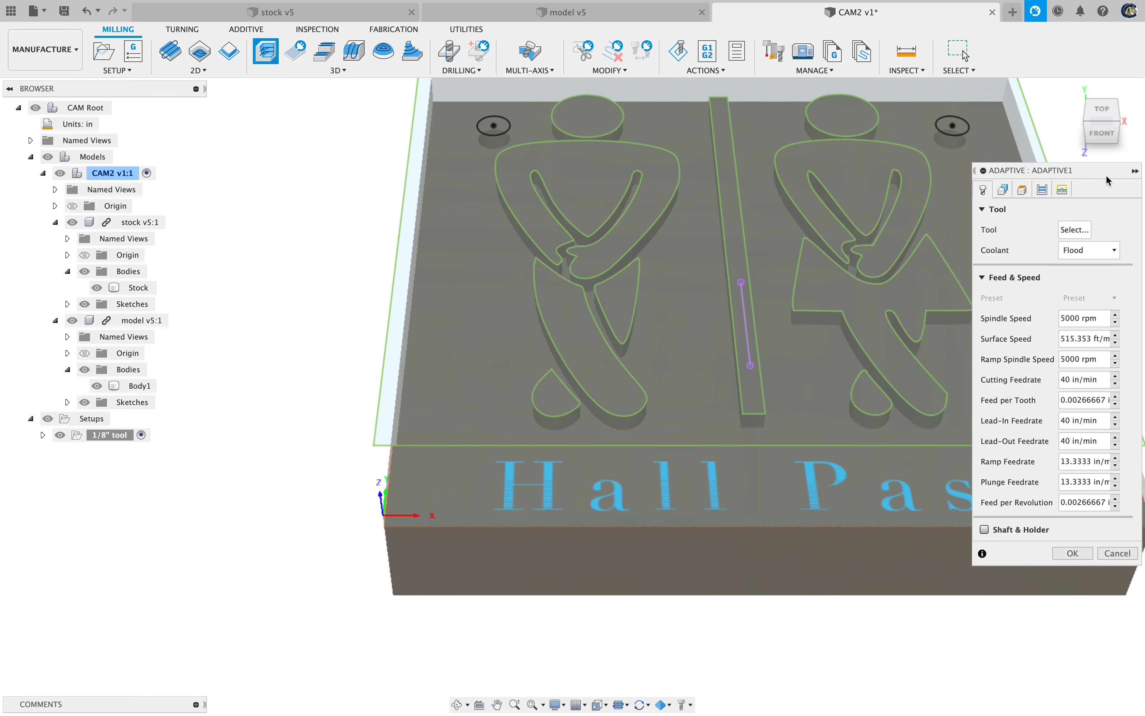
drag(1083, 170, 921, 160)
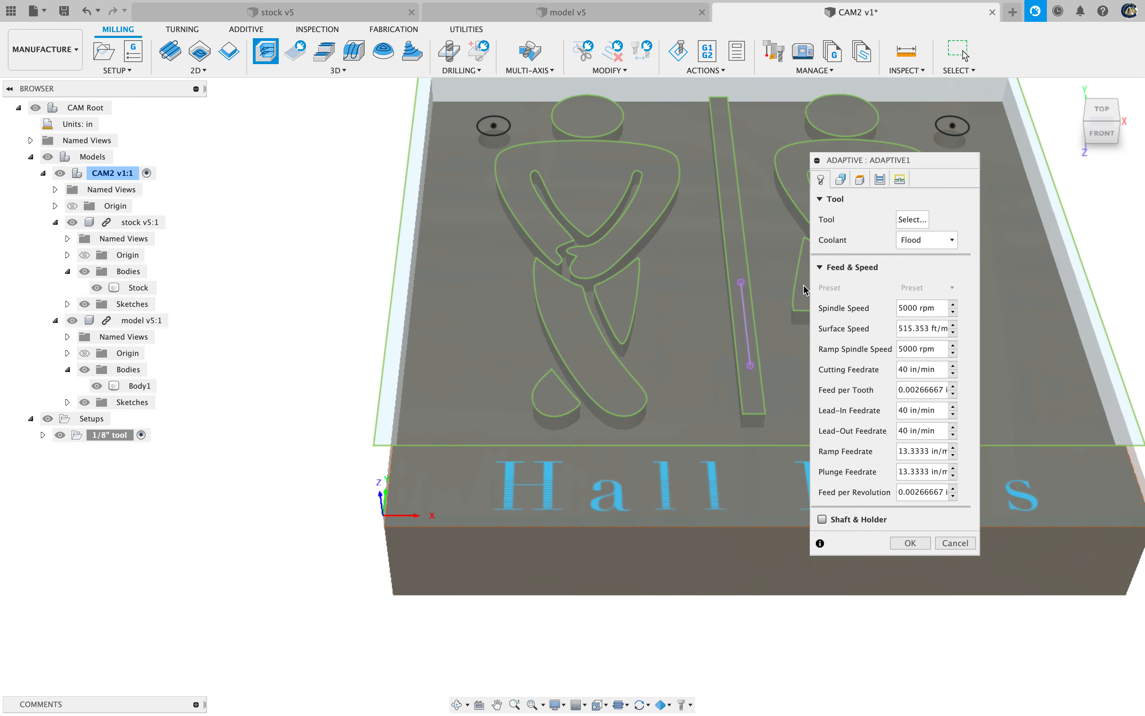
click(921, 221)
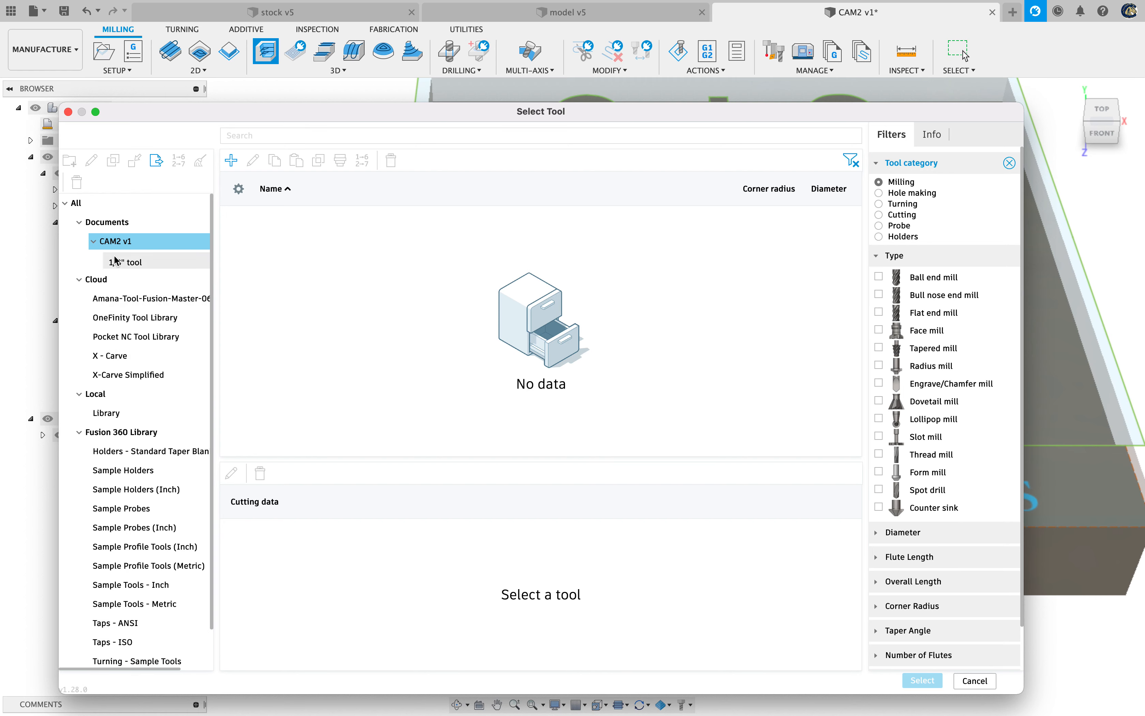
click(118, 375)
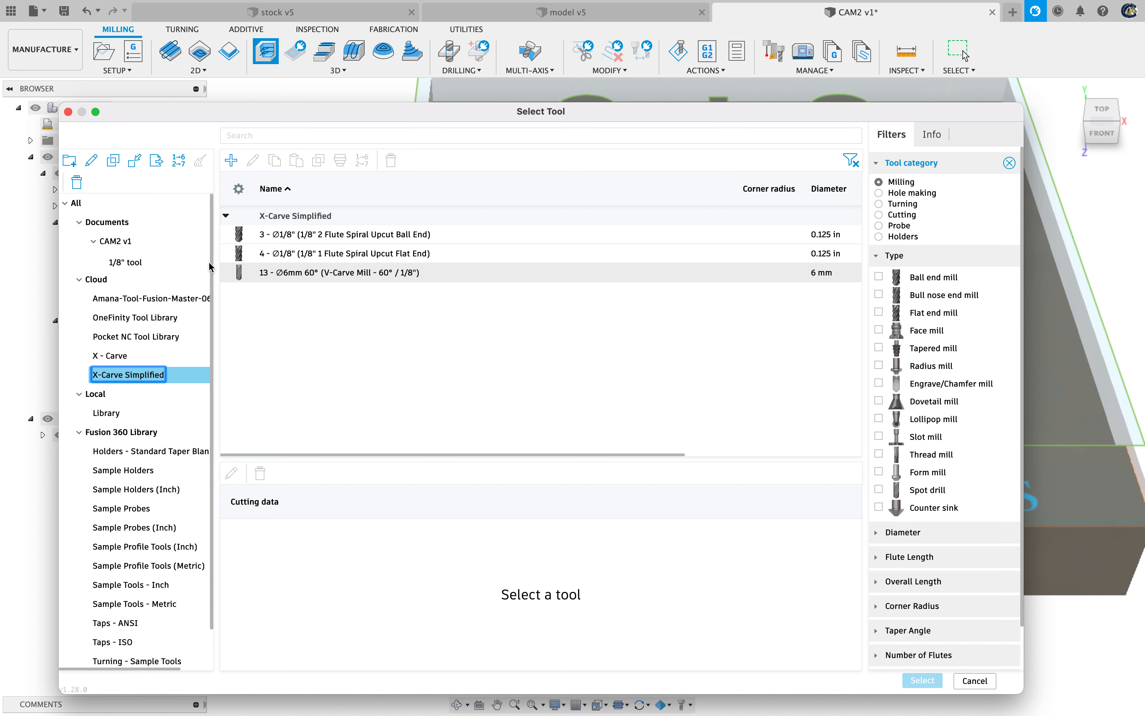
click(328, 256)
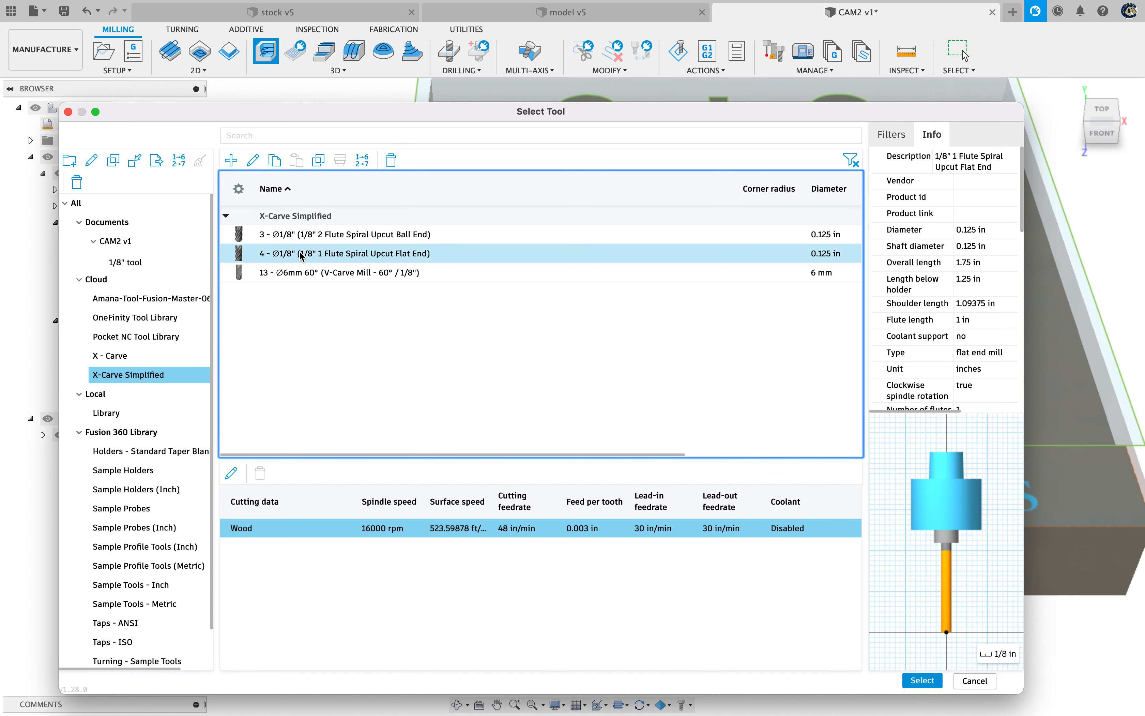
double_click(302, 254)
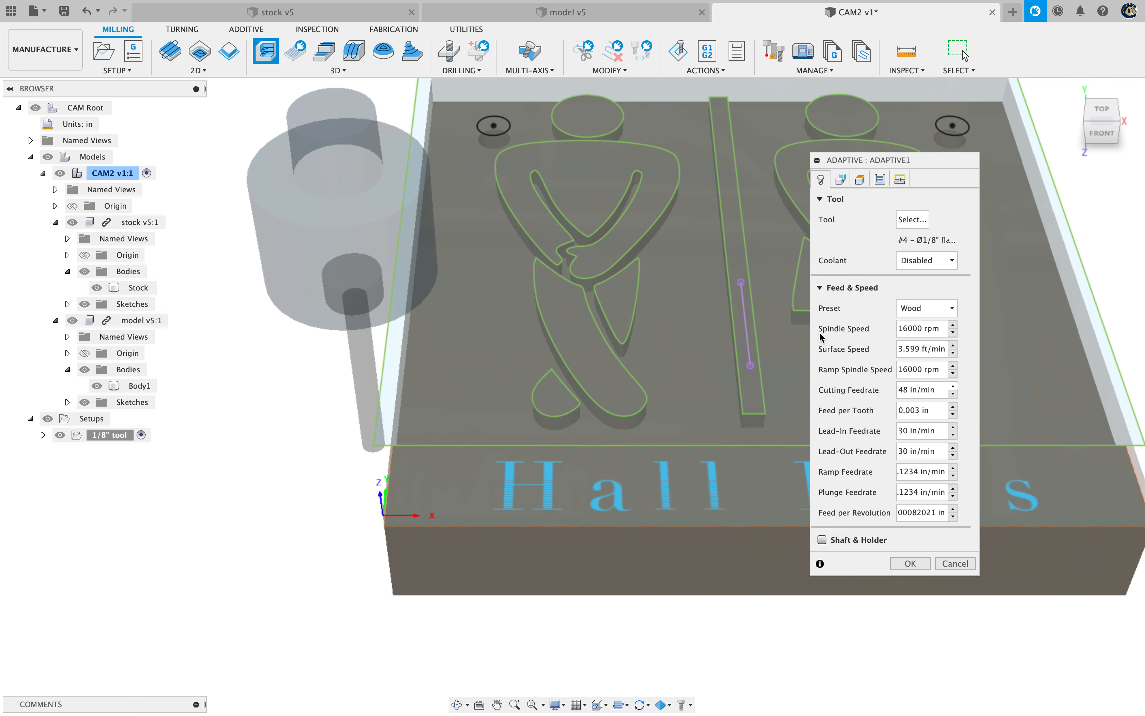
click(916, 392)
Set the adaptive operation's machining boundary to Selection and pick the outer edge chain around the stock's upper face
click(840, 181)
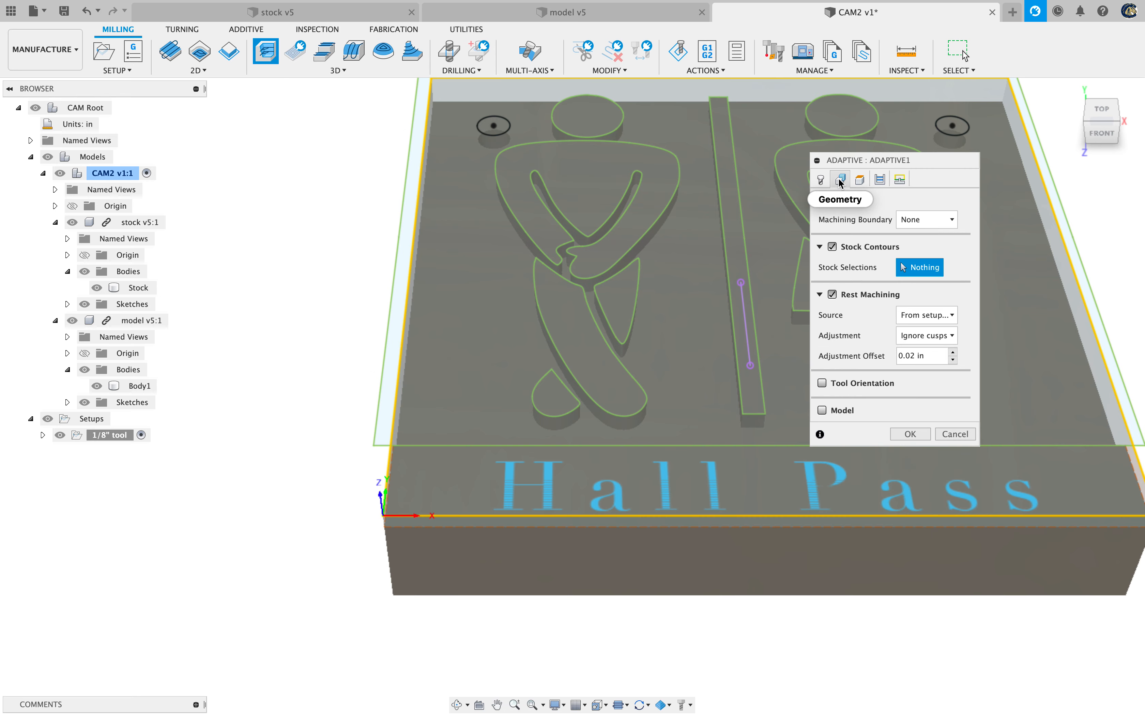
middle_drag(348, 232, 301, 304)
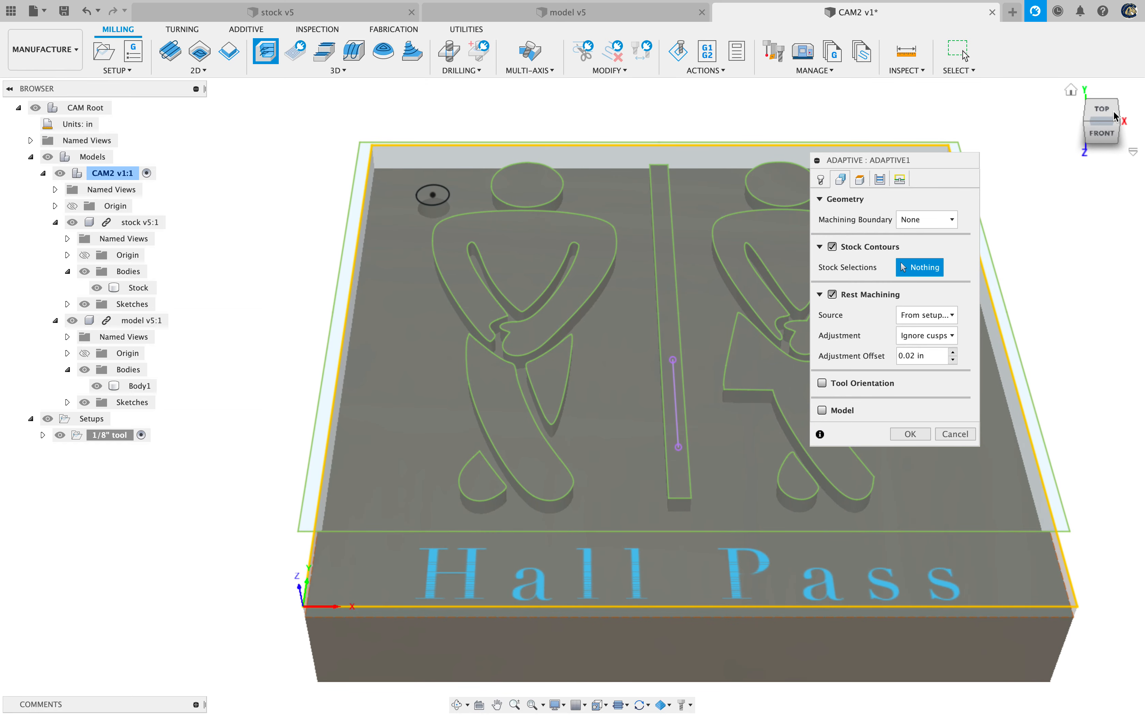
mouse_move(1106, 118)
mouse_down()
mouse_move(1111, 145)
mouse_move(1095, 71)
mouse_move(1093, 114)
mouse_up()
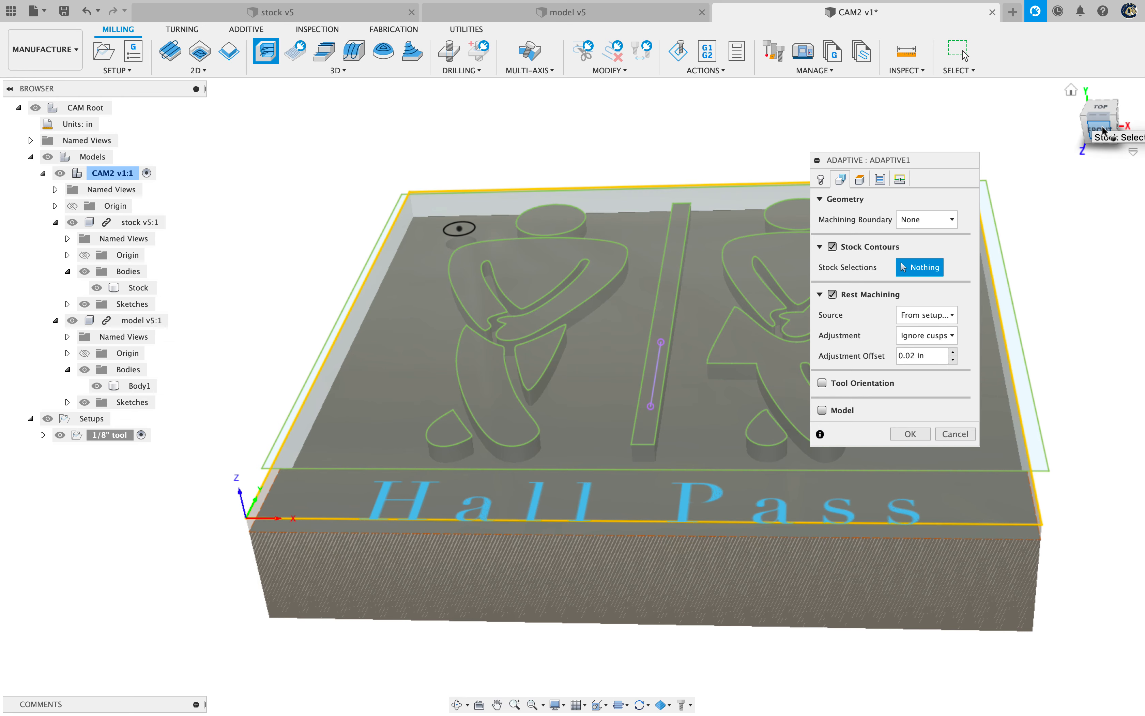
mouse_move(1099, 115)
mouse_down()
mouse_move(1099, 82)
mouse_move(1101, 93)
mouse_up()
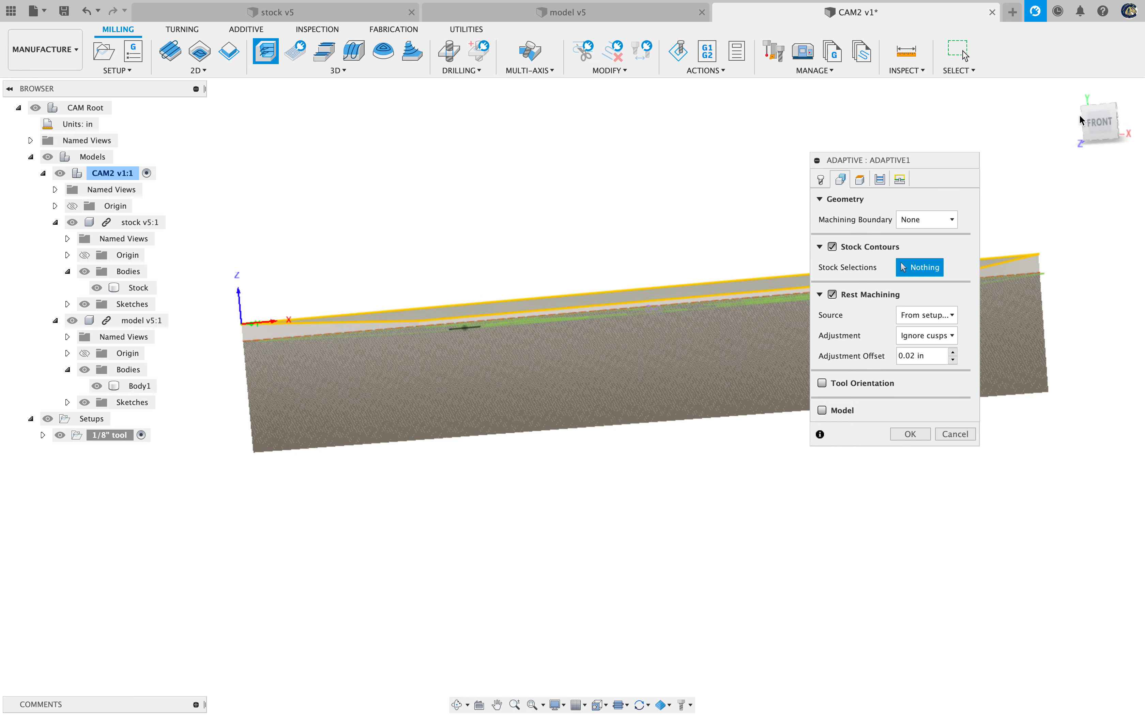
drag(1099, 118, 1100, 201)
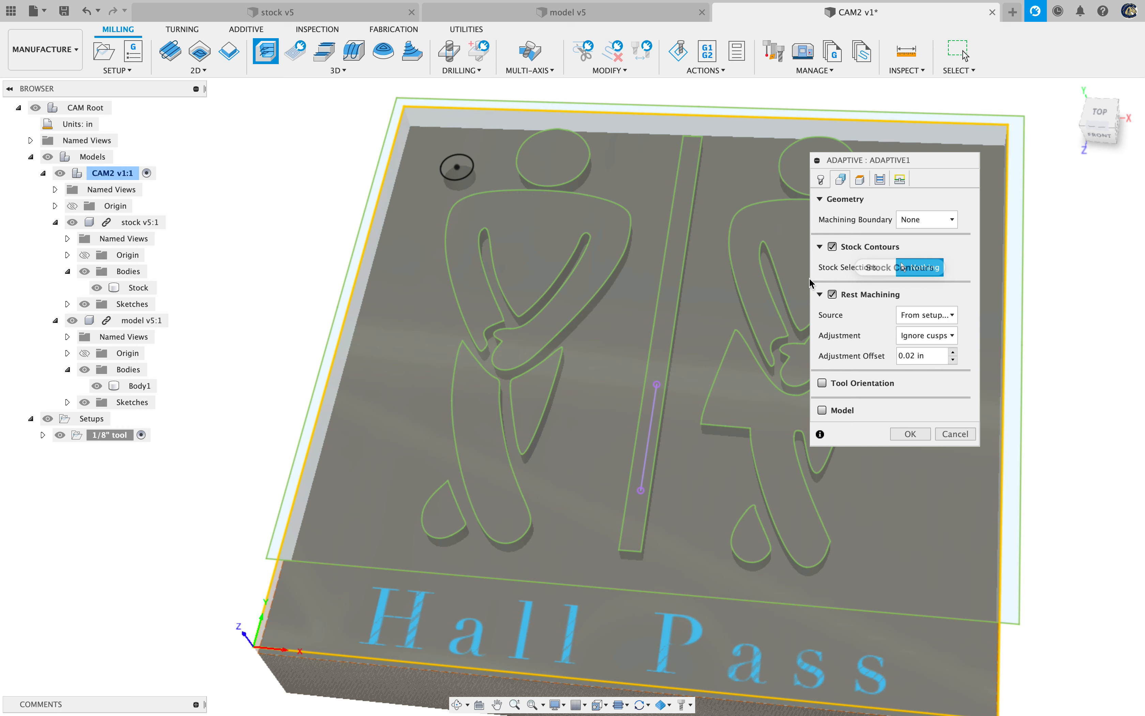
click(932, 223)
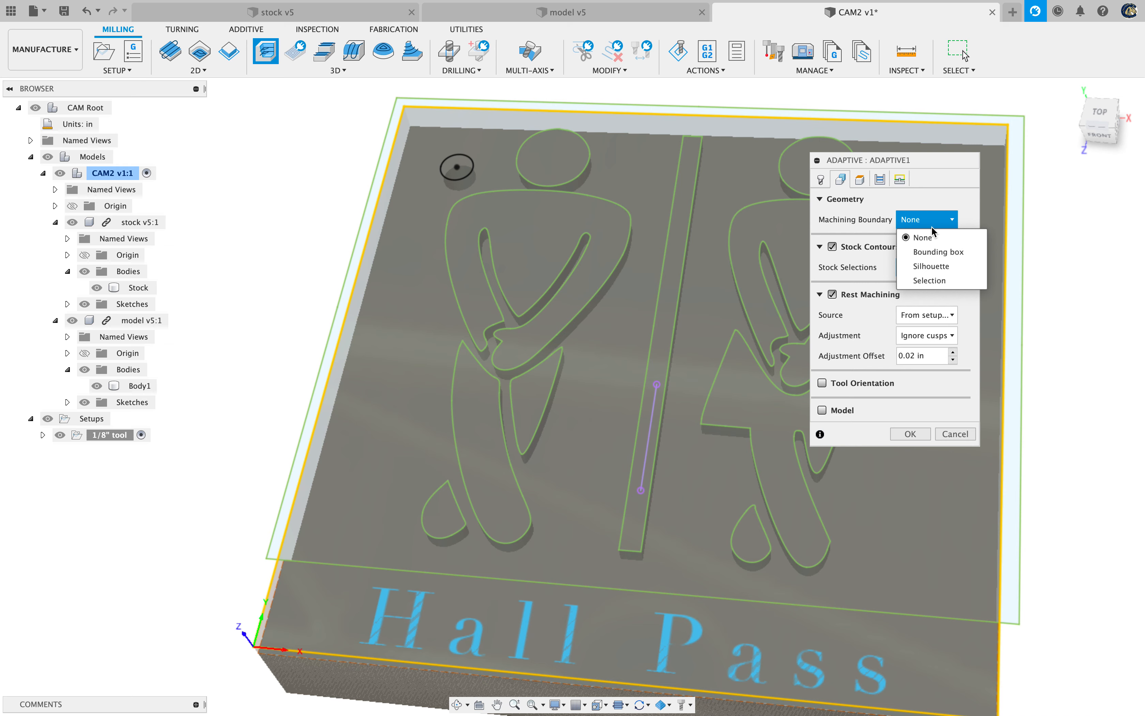
click(939, 280)
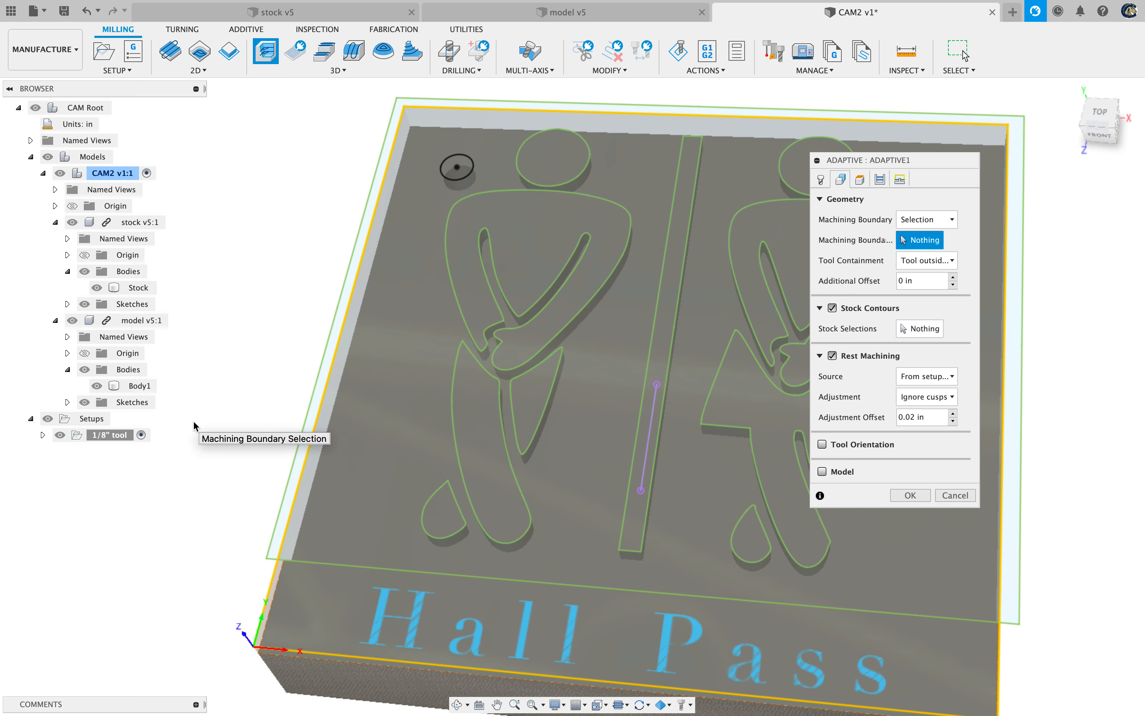
click(269, 588)
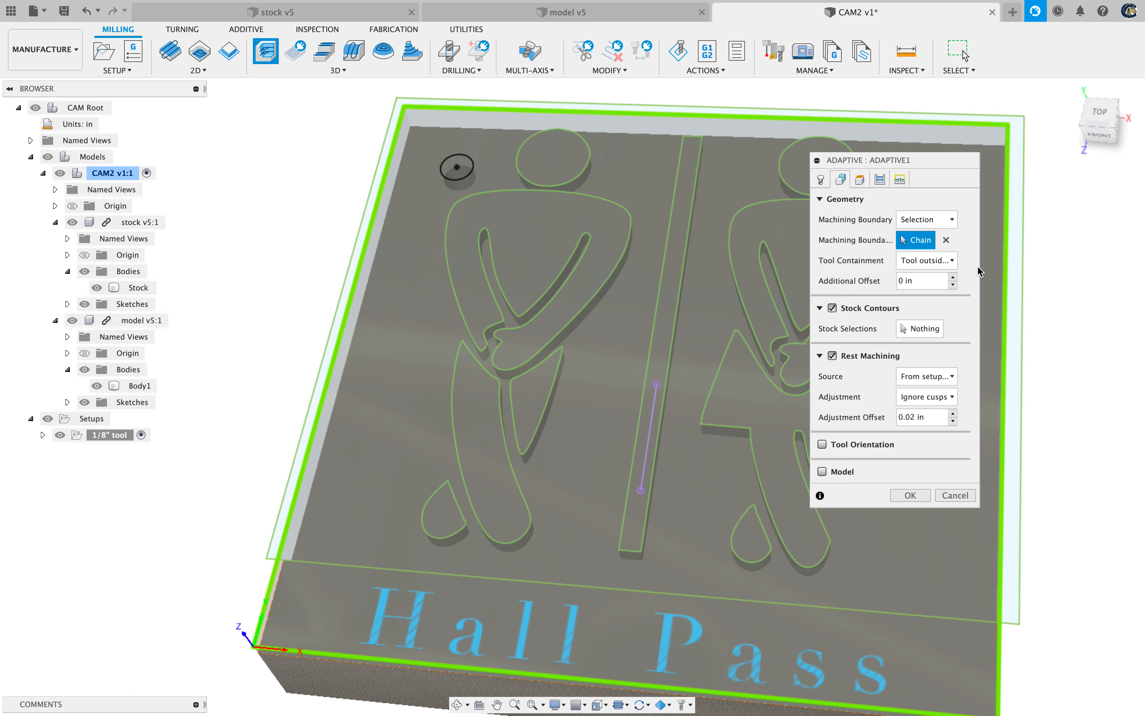
Keep tool containment at Tool outside boundary and set the boundary's additional offset to 0.1 in
click(928, 264)
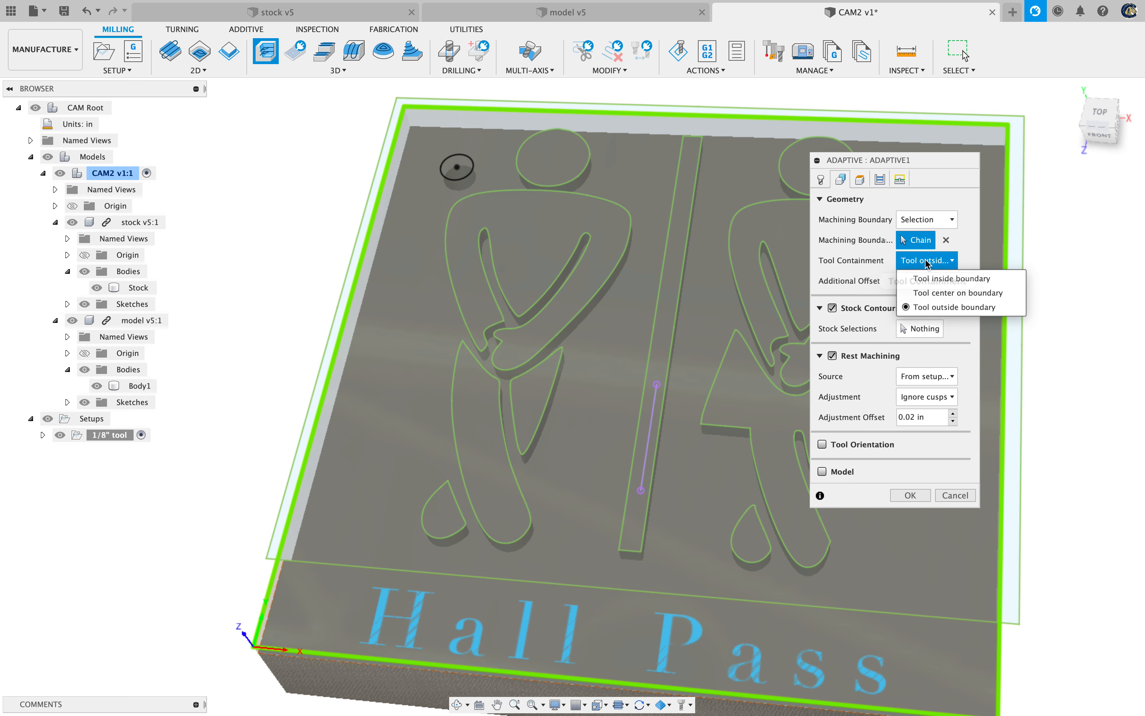
click(928, 264)
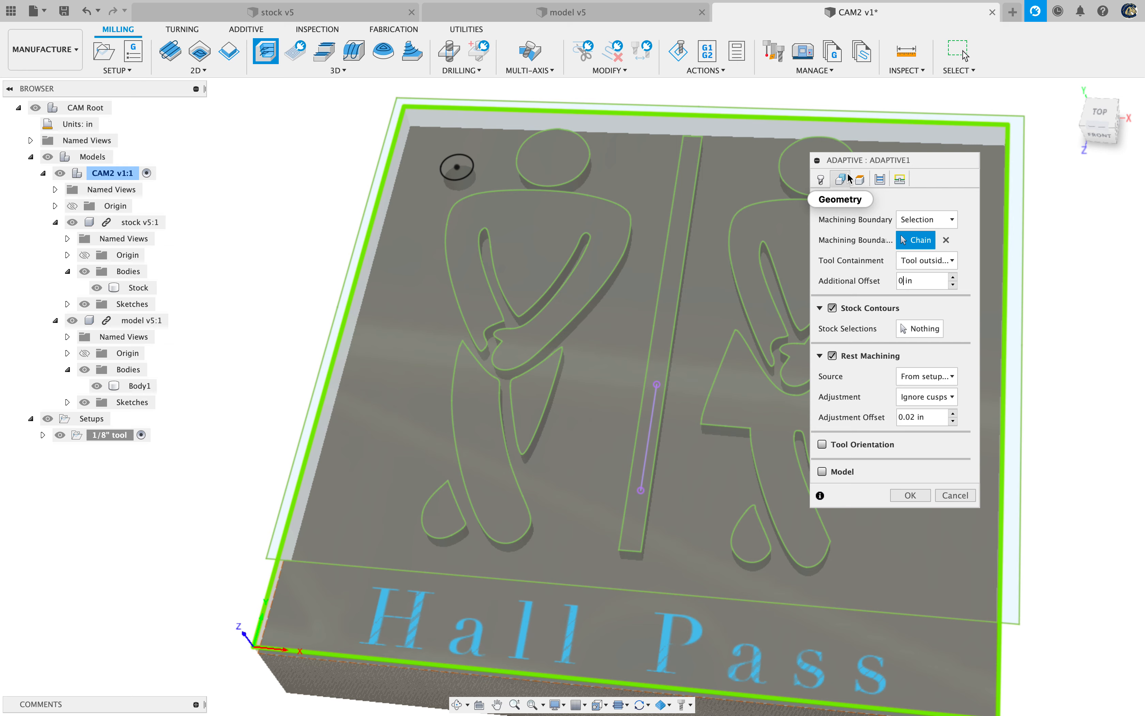
text(.1)
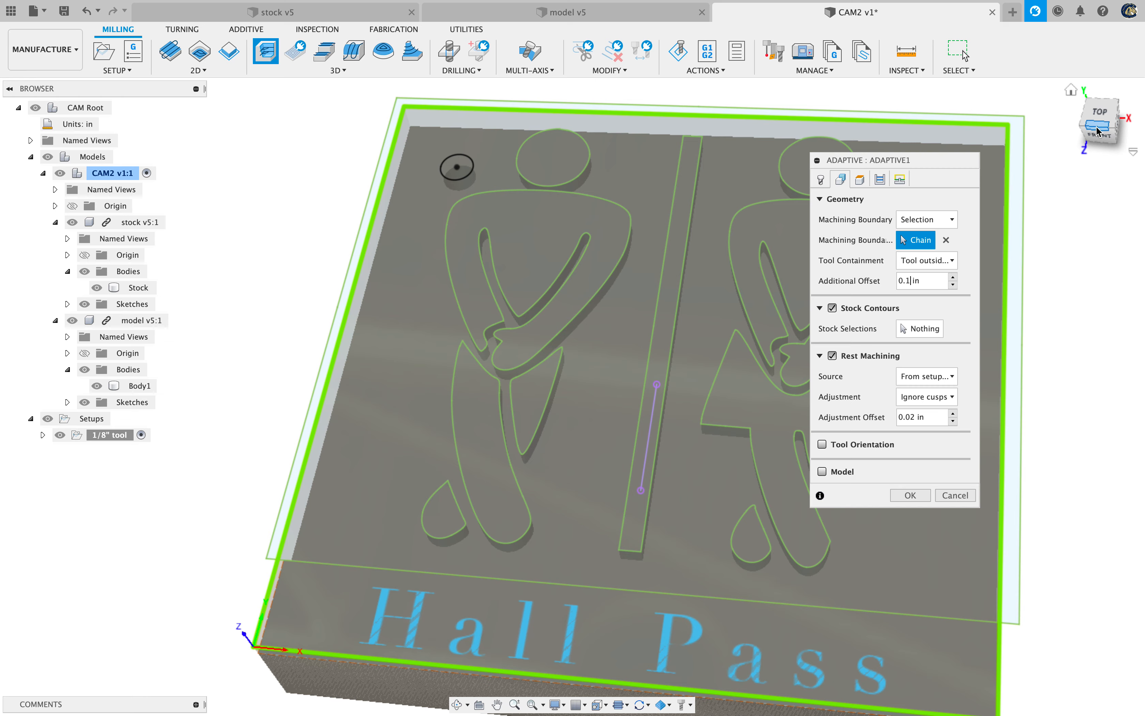
drag(1097, 127, 1104, 118)
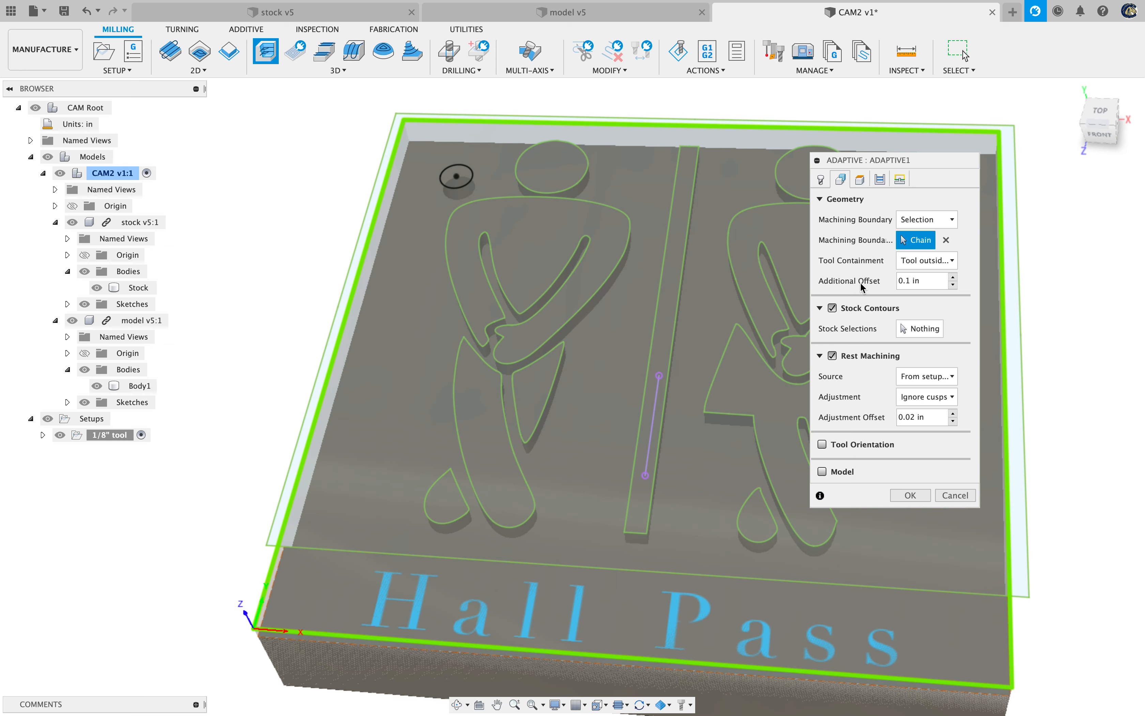
Turn off Stock Contours and keep the rest machining source at From setup stock
click(832, 308)
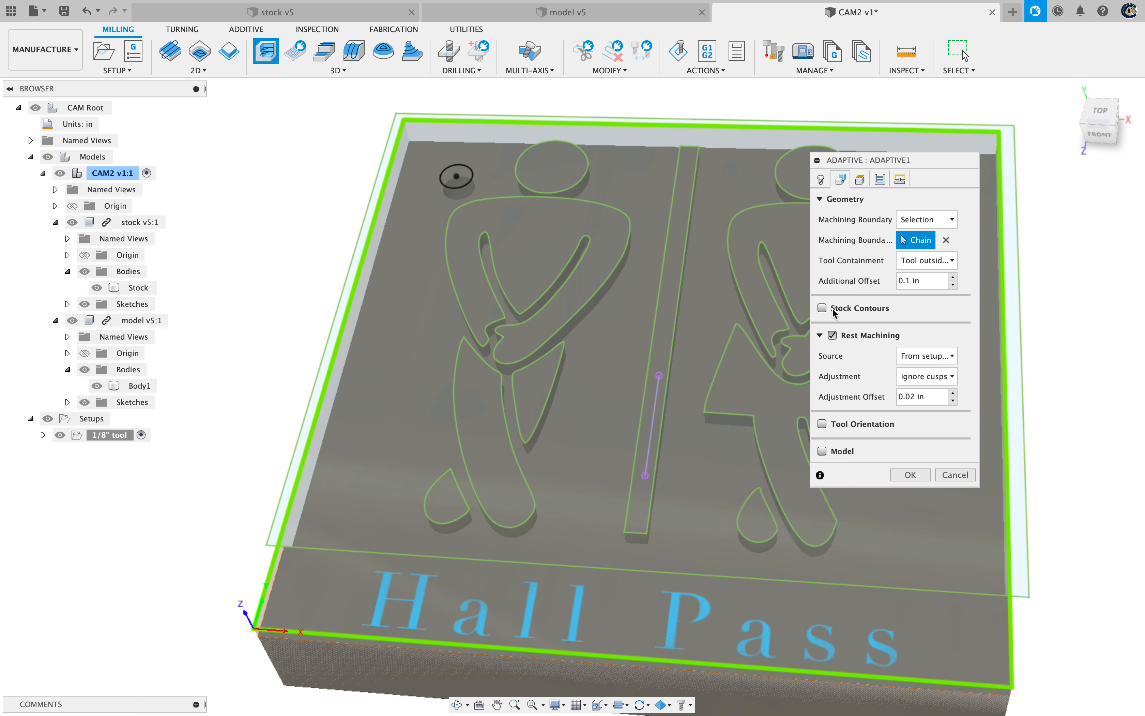
click(920, 357)
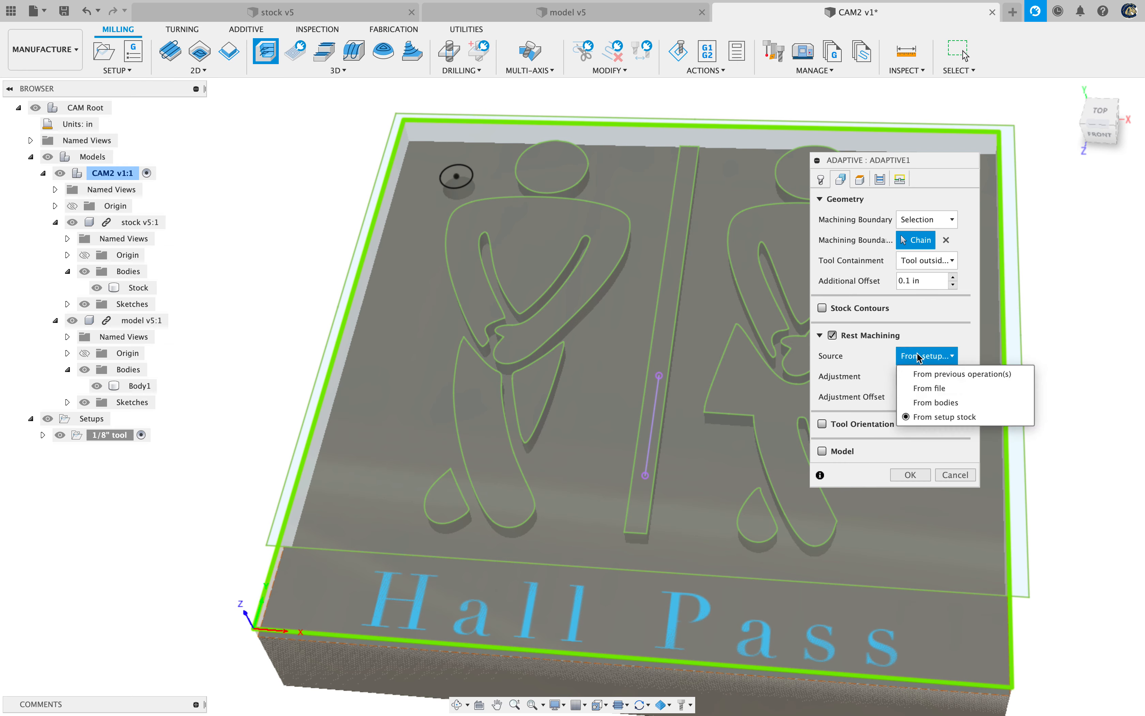
click(920, 357)
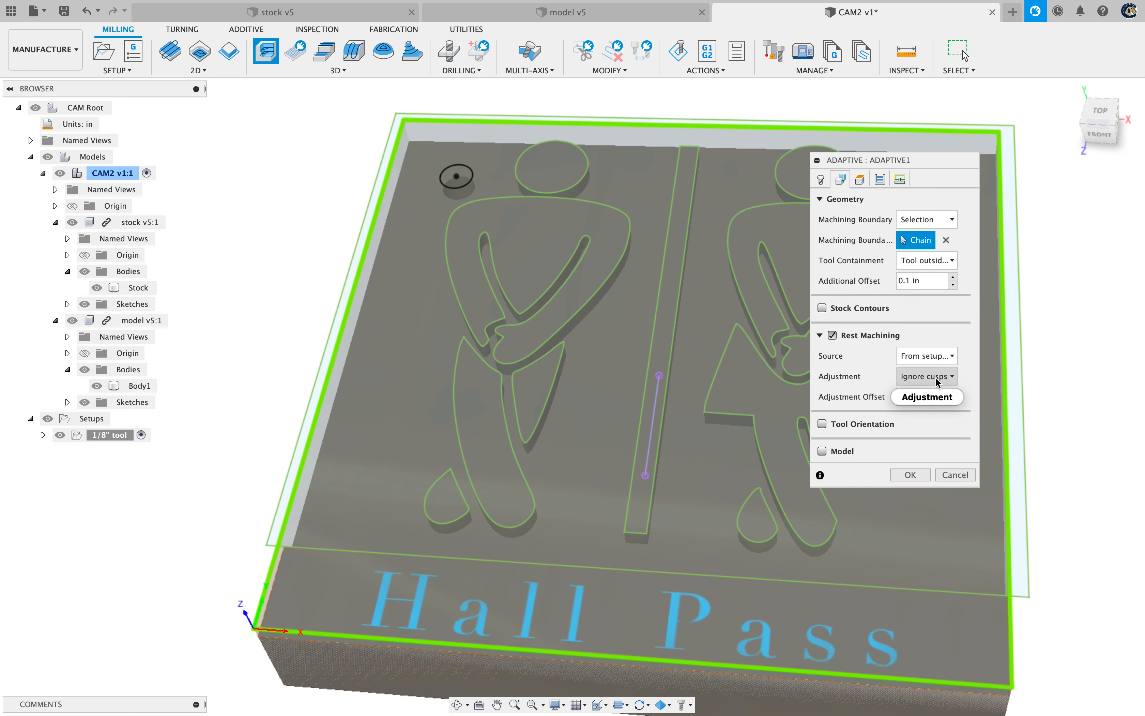
Examine the adaptive operation's clearance, retract, top and bottom height planes against the part
click(860, 179)
click(1100, 134)
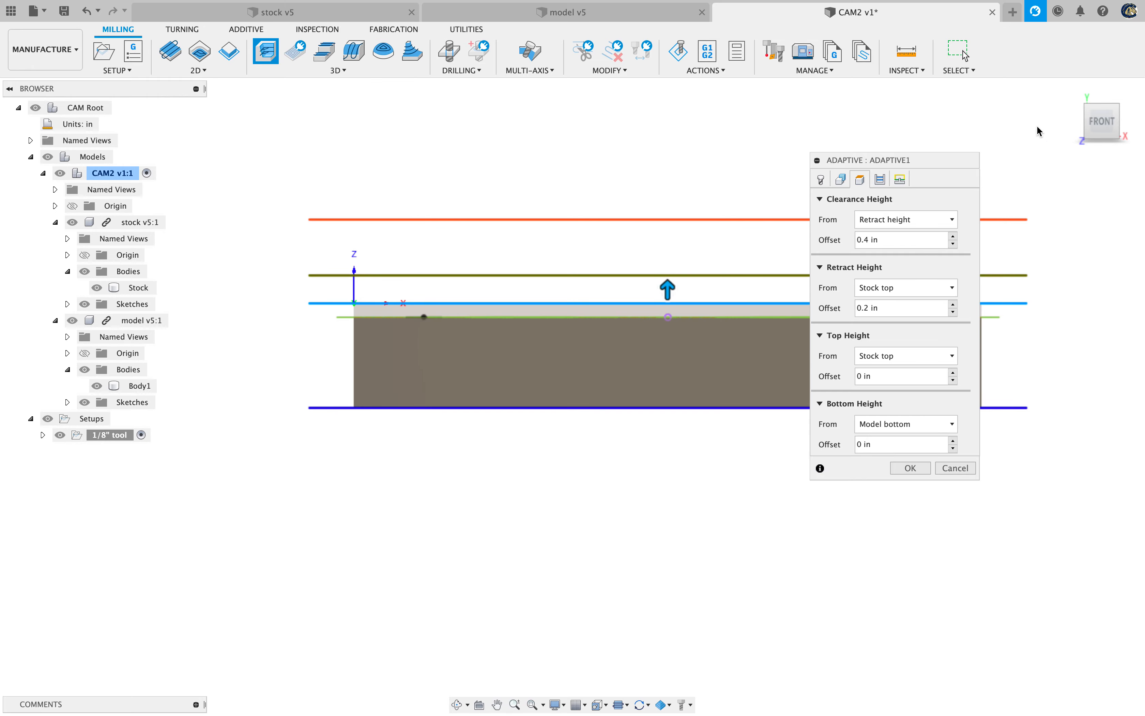
drag(1099, 116, 1083, 138)
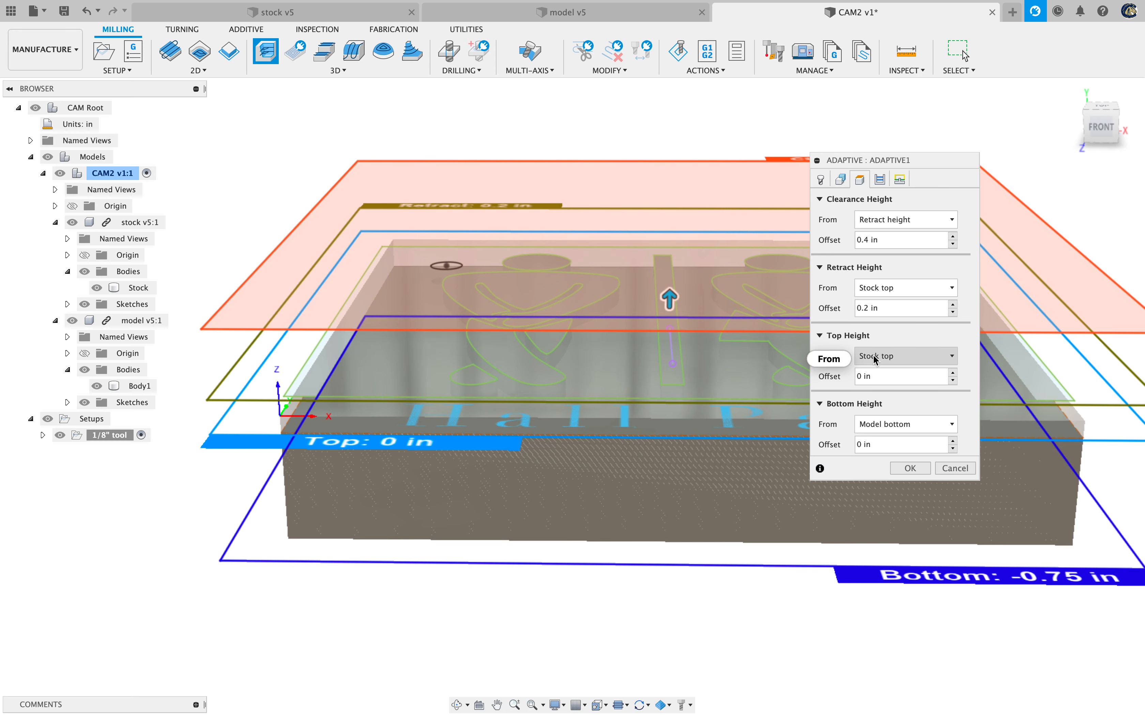
mouse_move(882, 356)
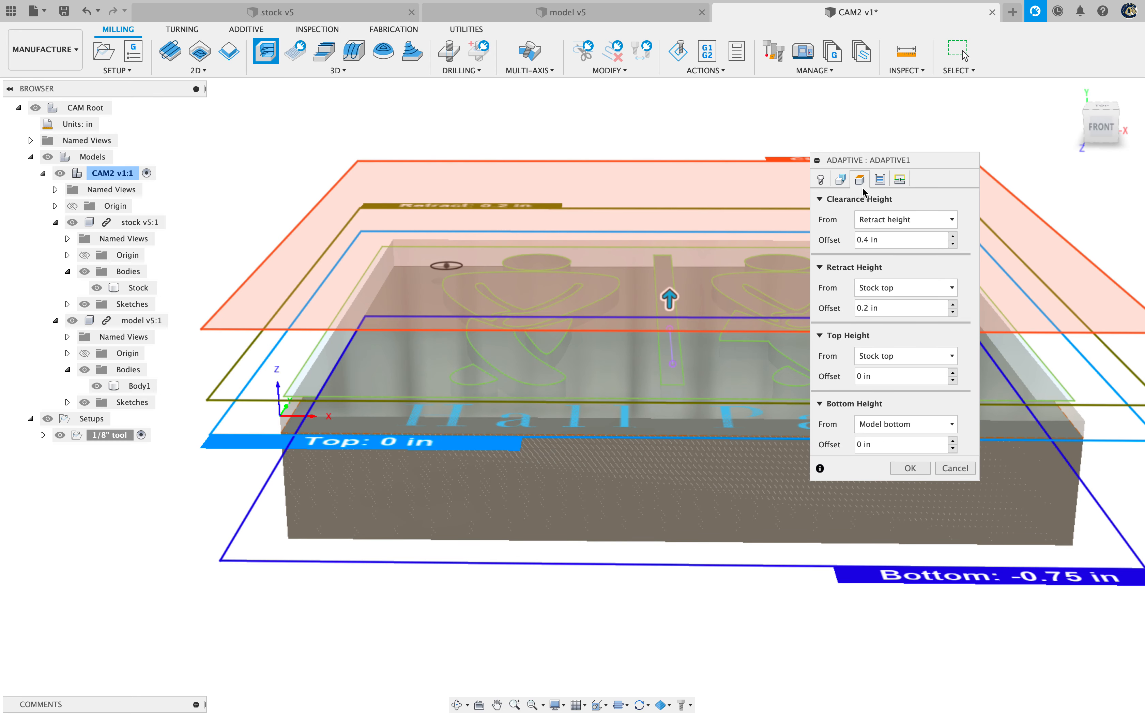
Set the adaptive operation's optimal load to 0.0625 in in its pass settings
click(880, 179)
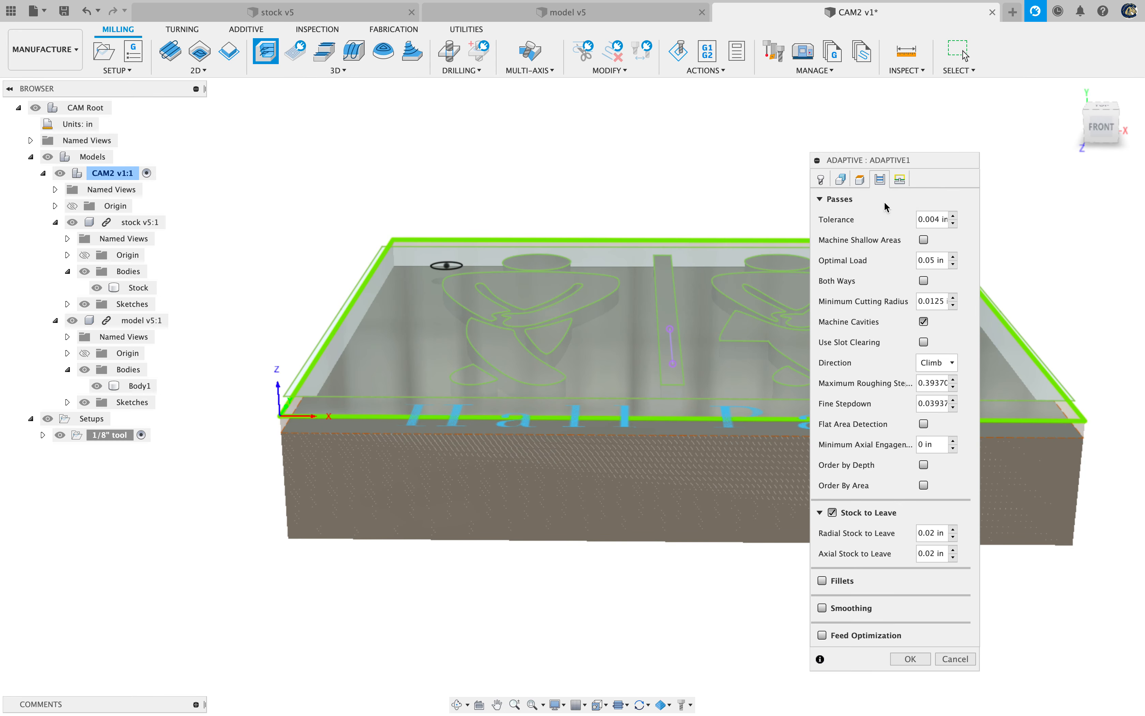
drag(1091, 106, 1113, 124)
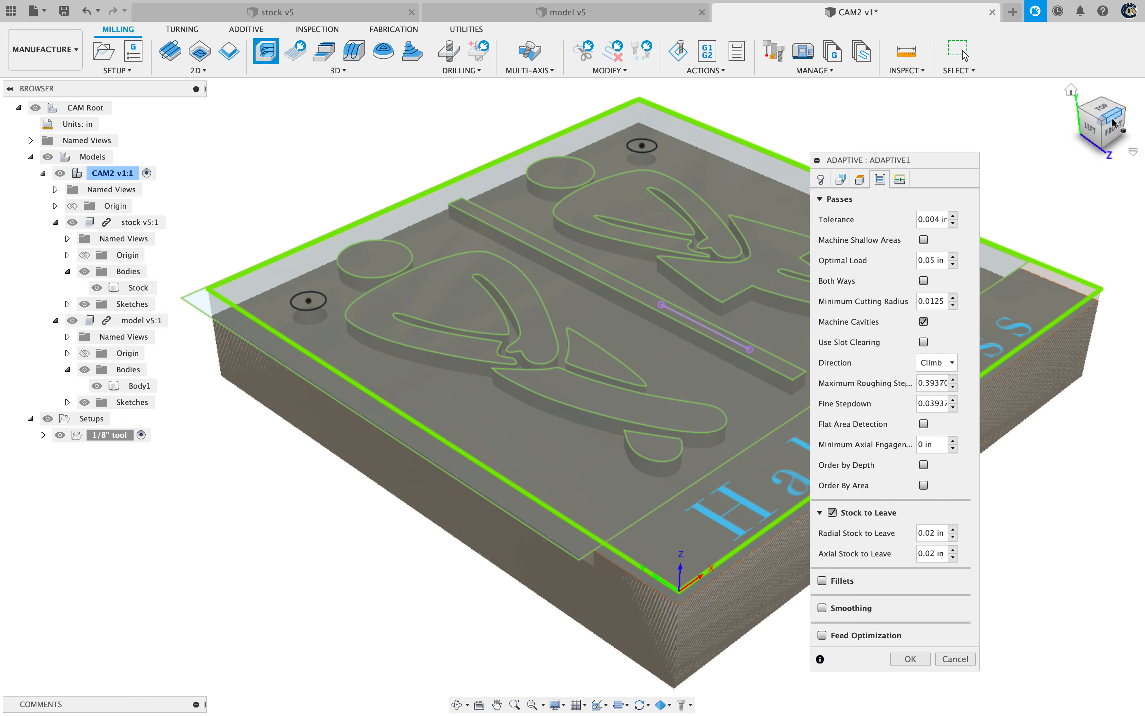
click(1113, 122)
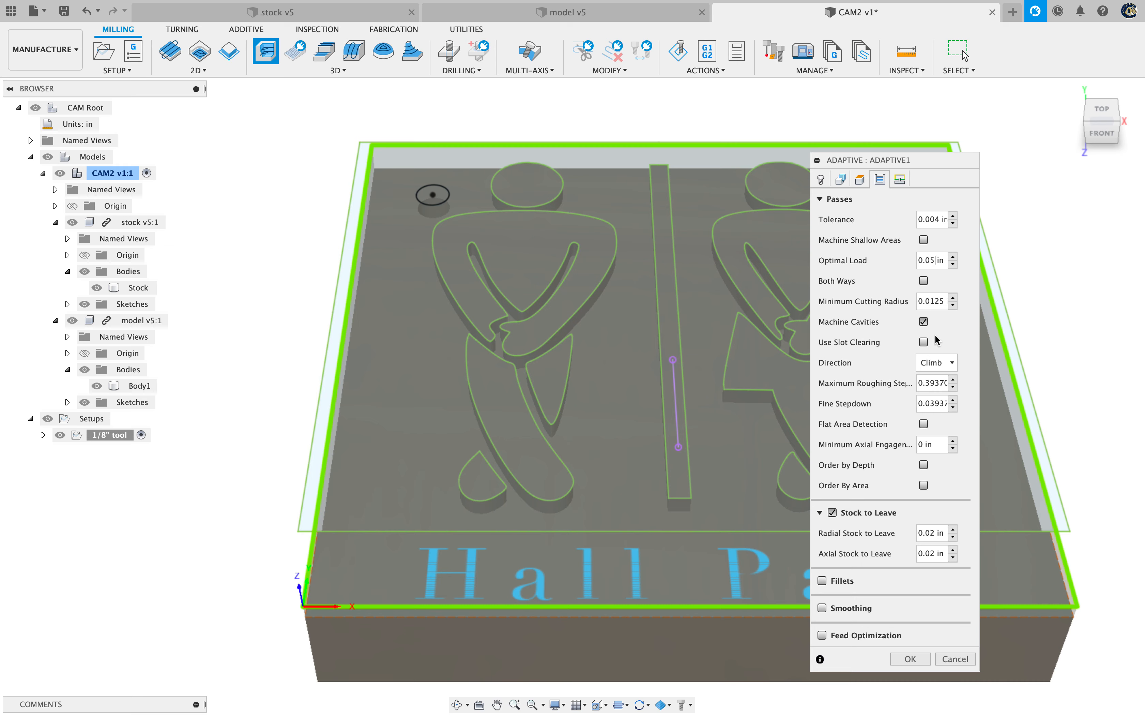
key(BackSpace)
text(62)
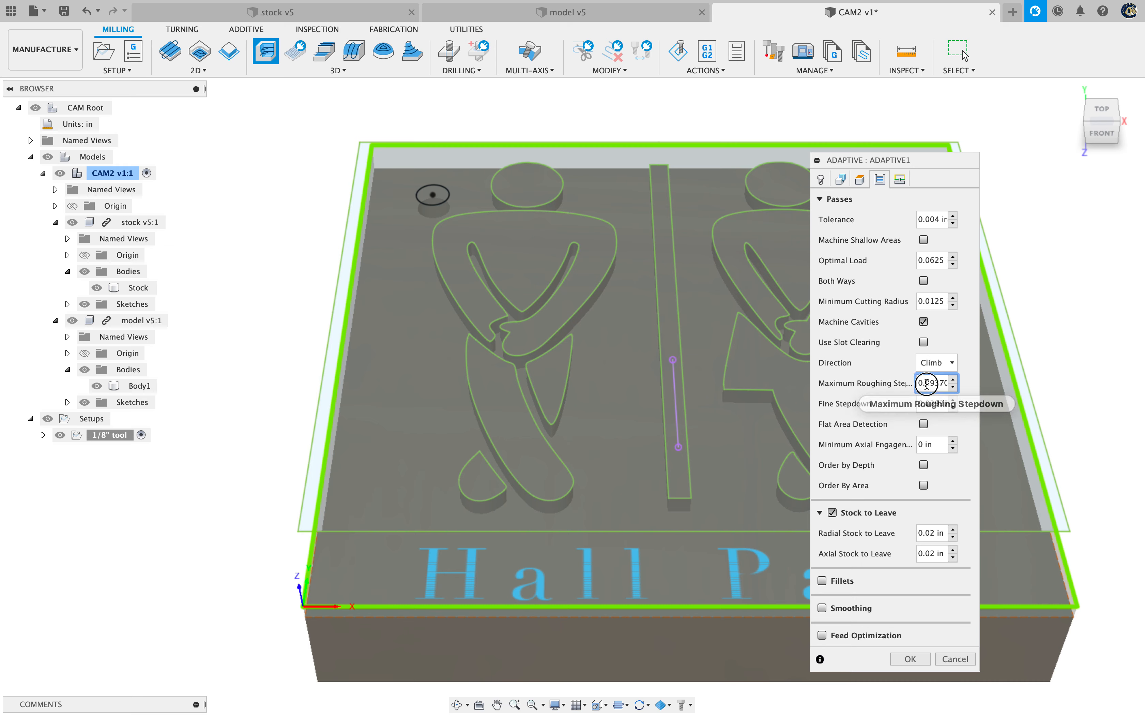
Set the adaptive operation's maximum roughing stepdown to 0.0625 in
drag(927, 384, 948, 385)
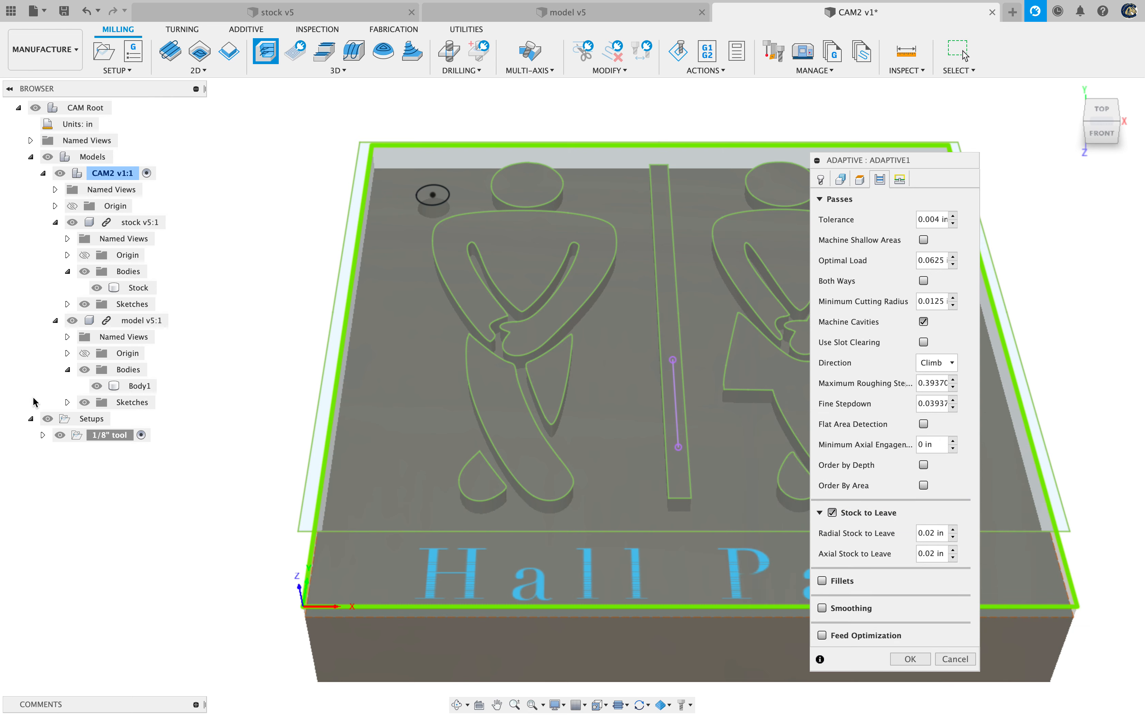
key(shift+Right)
key(shift+Right)
key(shift+Right)
key(shift+Right)
key(shift+Right)
key(shift+Right)
text(0625)
Set the fine stepdown to 0.03 in and turn off Stock to Leave
drag(922, 403, 912, 404)
click(918, 381)
click(924, 402)
mouse_move(925, 403)
mouse_move(931, 403)
mouse_down()
mouse_move(919, 403)
mouse_move(940, 404)
mouse_up()
click(836, 513)
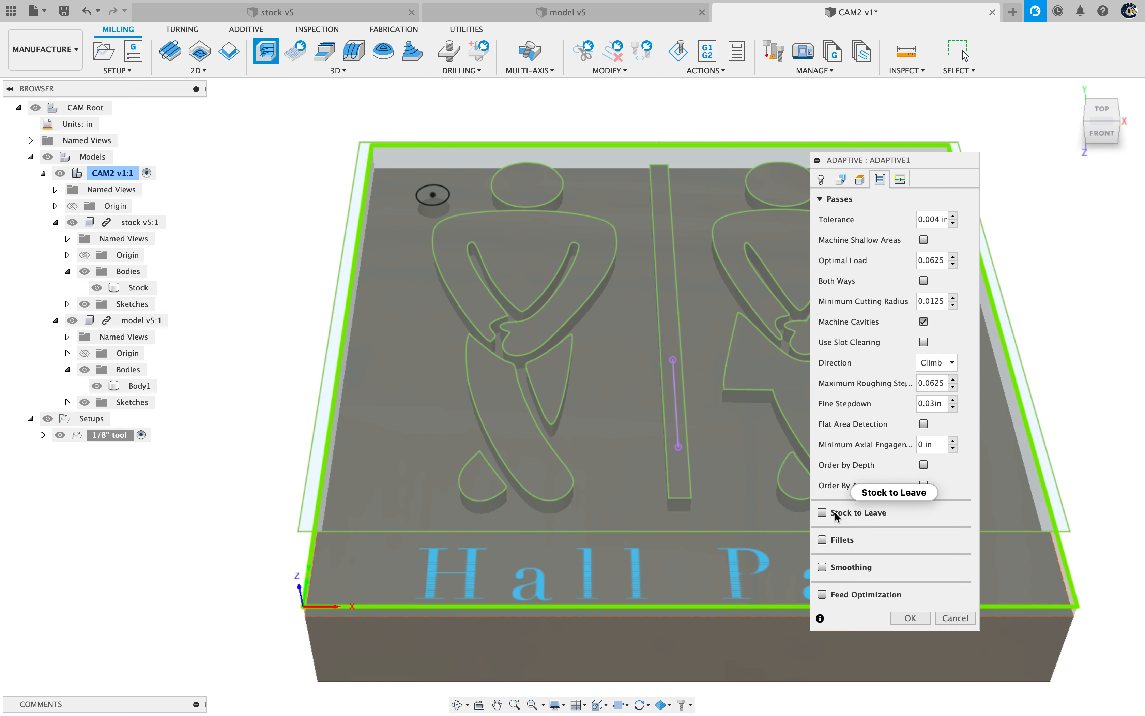
Check the linking settings, keep them as they are, and accept the adaptive operation to generate its toolpath
click(901, 180)
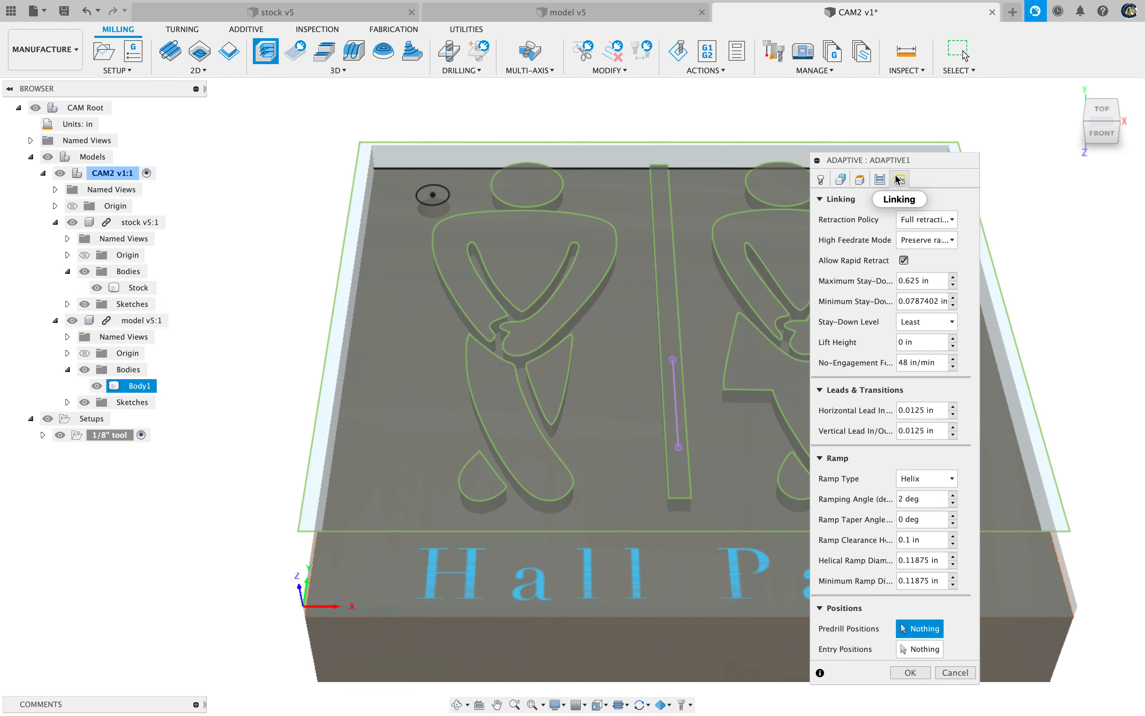
click(881, 180)
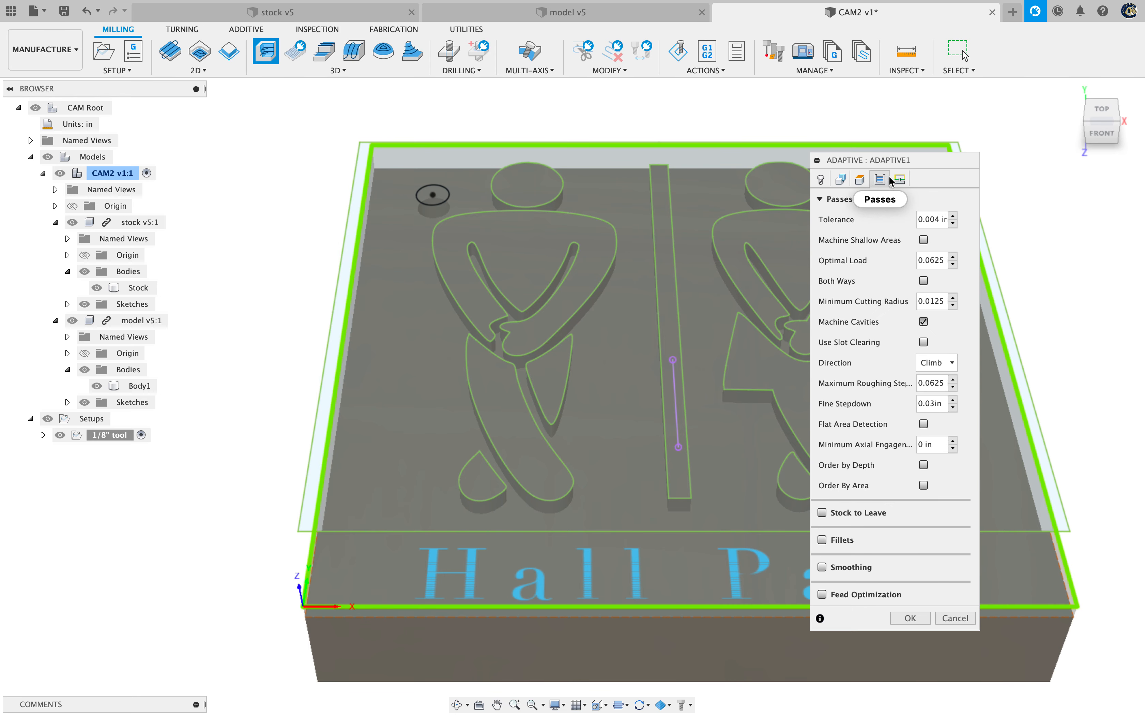
click(899, 180)
click(880, 181)
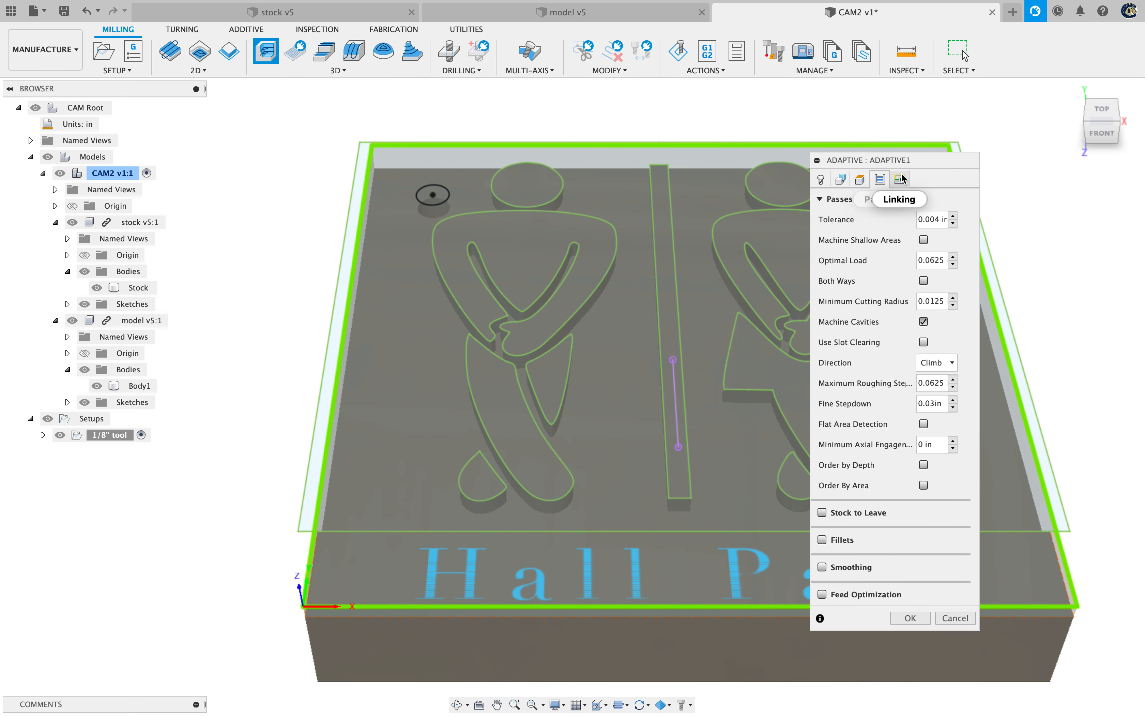
click(899, 180)
click(880, 180)
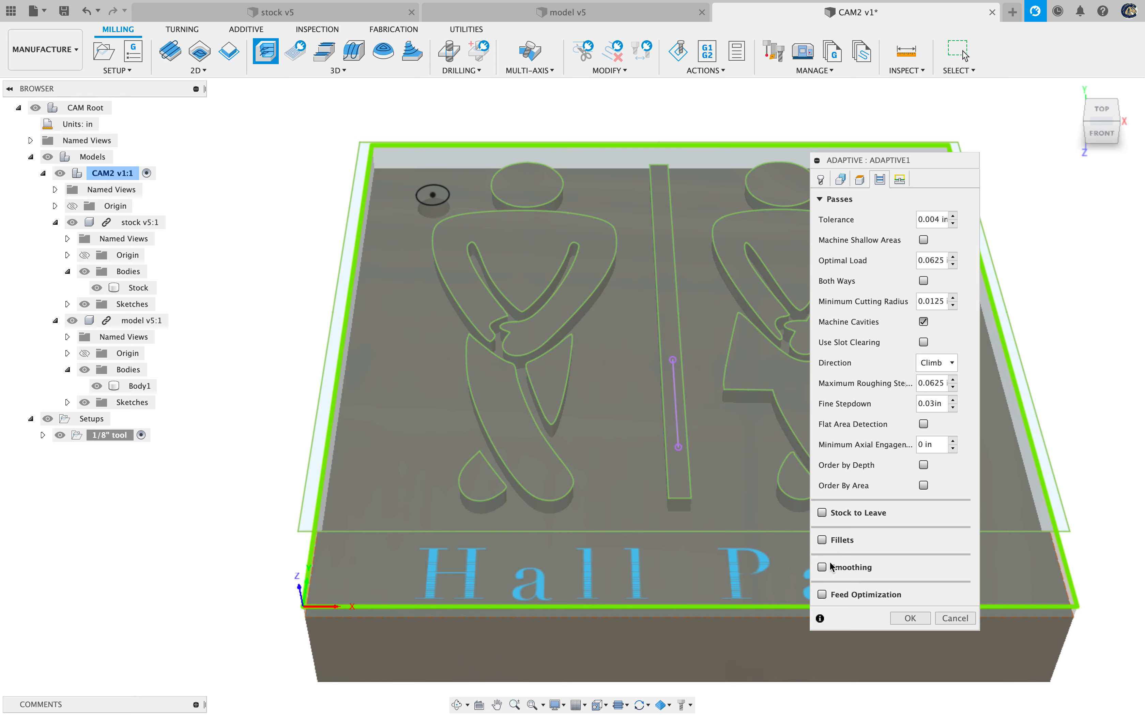
click(911, 618)
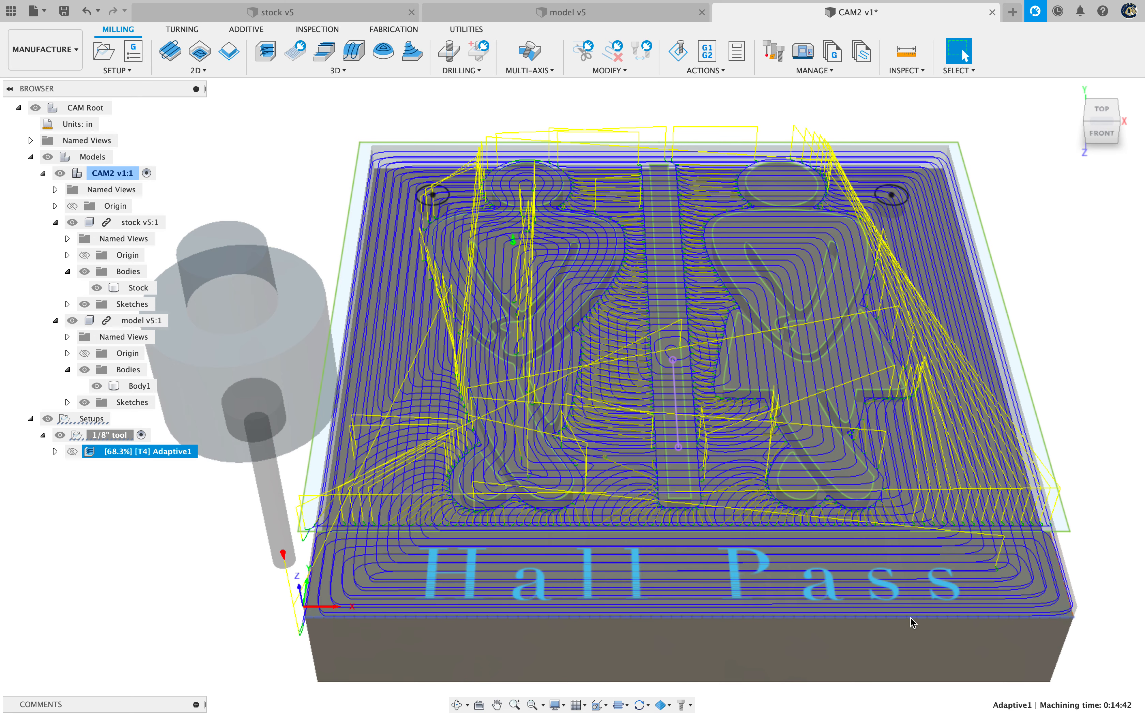
Start a simulation of the Adaptive1 operation with the whole hall pass part in view
shift+middle_drag(1124, 336, 1084, 331)
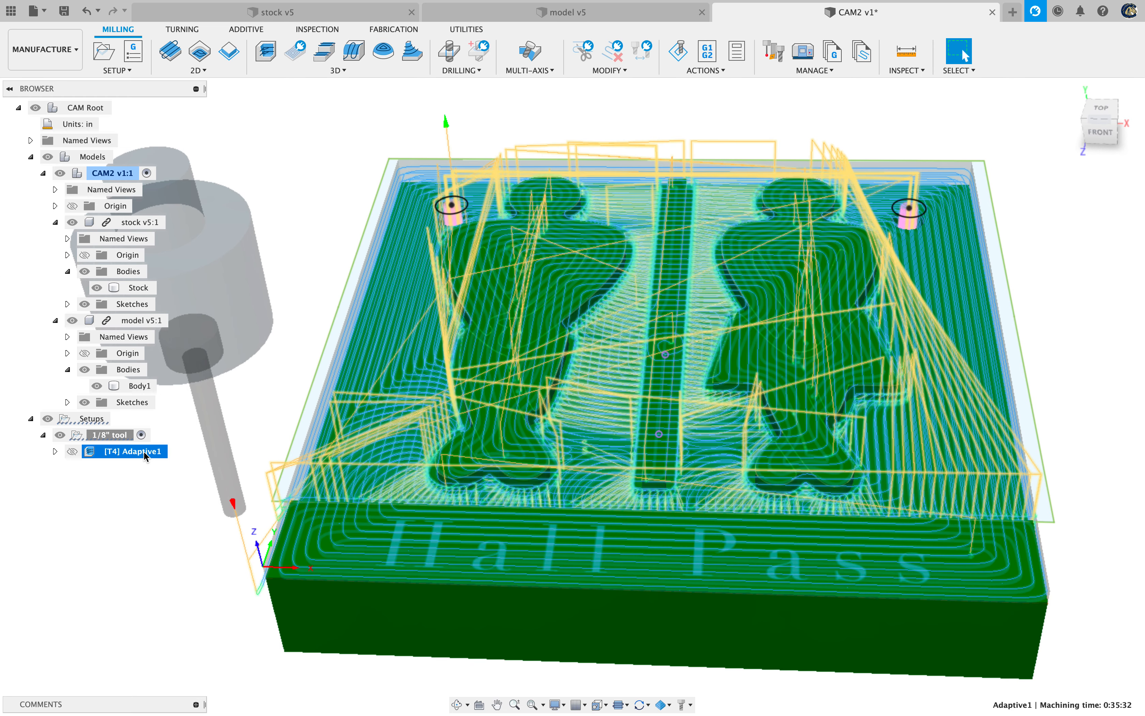
right_click(144, 453)
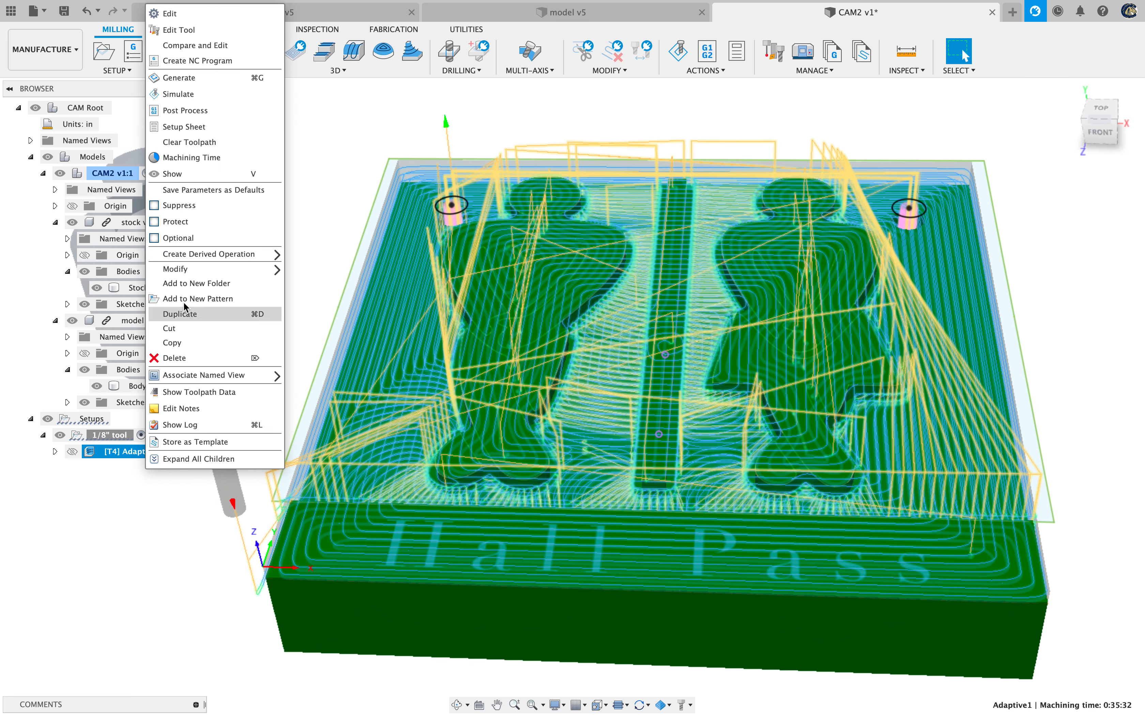
click(193, 94)
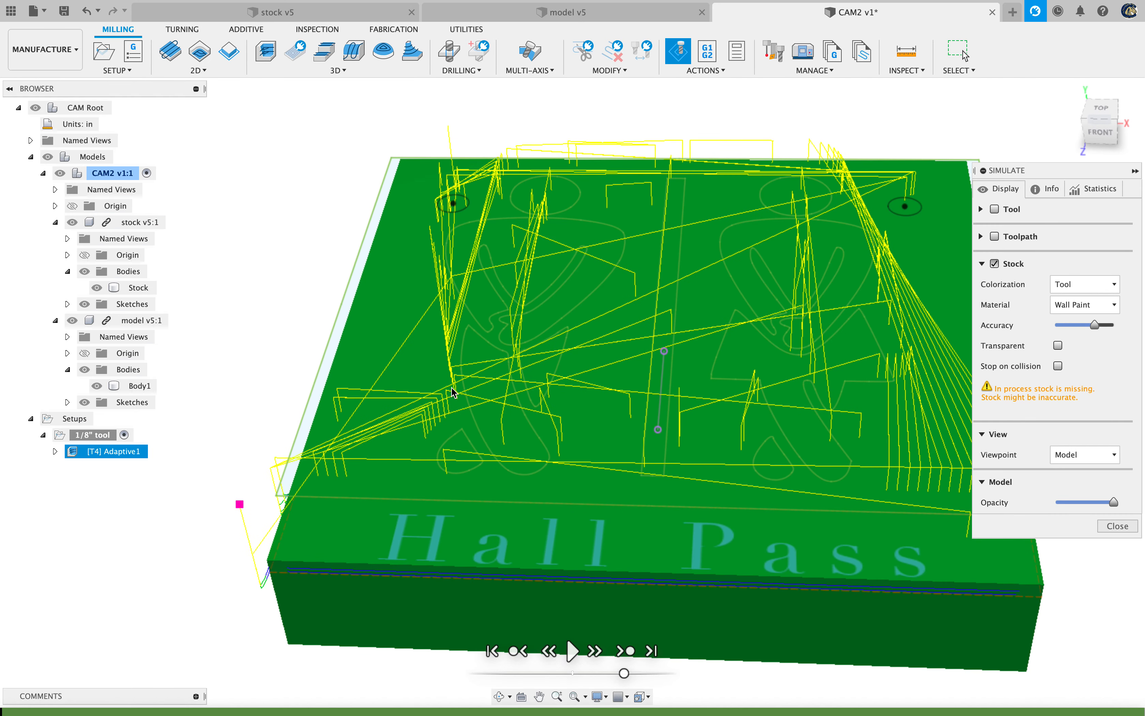
middle_drag(702, 362, 567, 332)
scroll(565, 333, down, 2)
scroll(564, 332, up, 2)
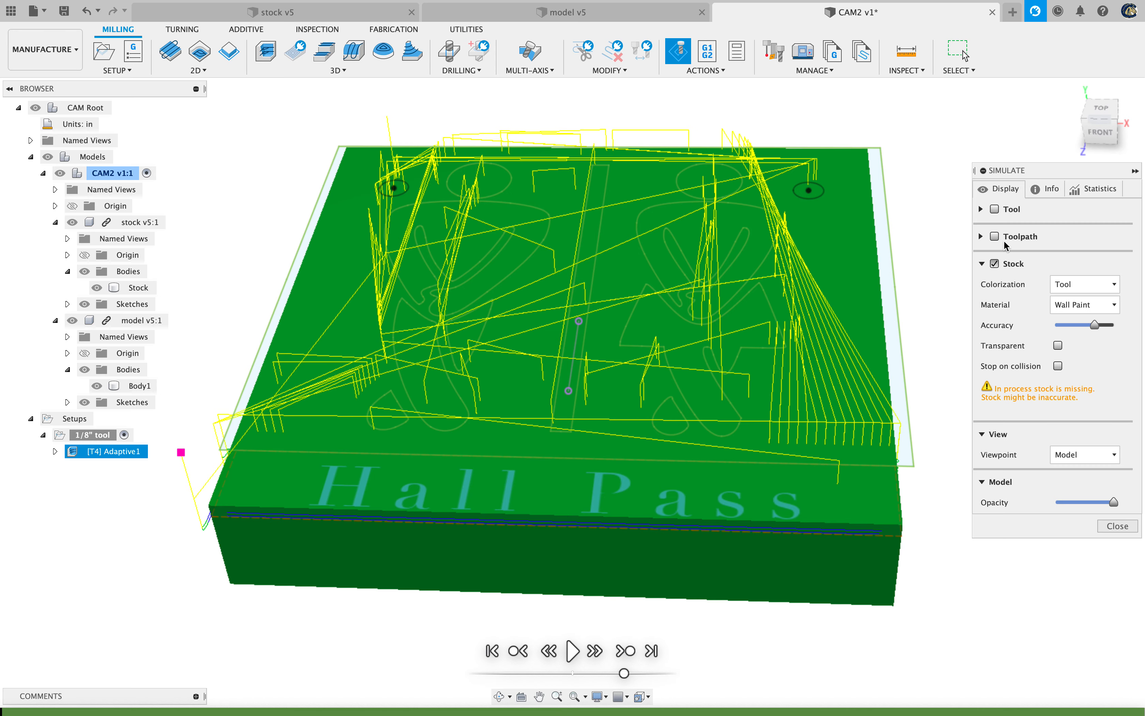
Hide the toolpath in the simulation so only the stock is displayed
click(996, 236)
click(995, 236)
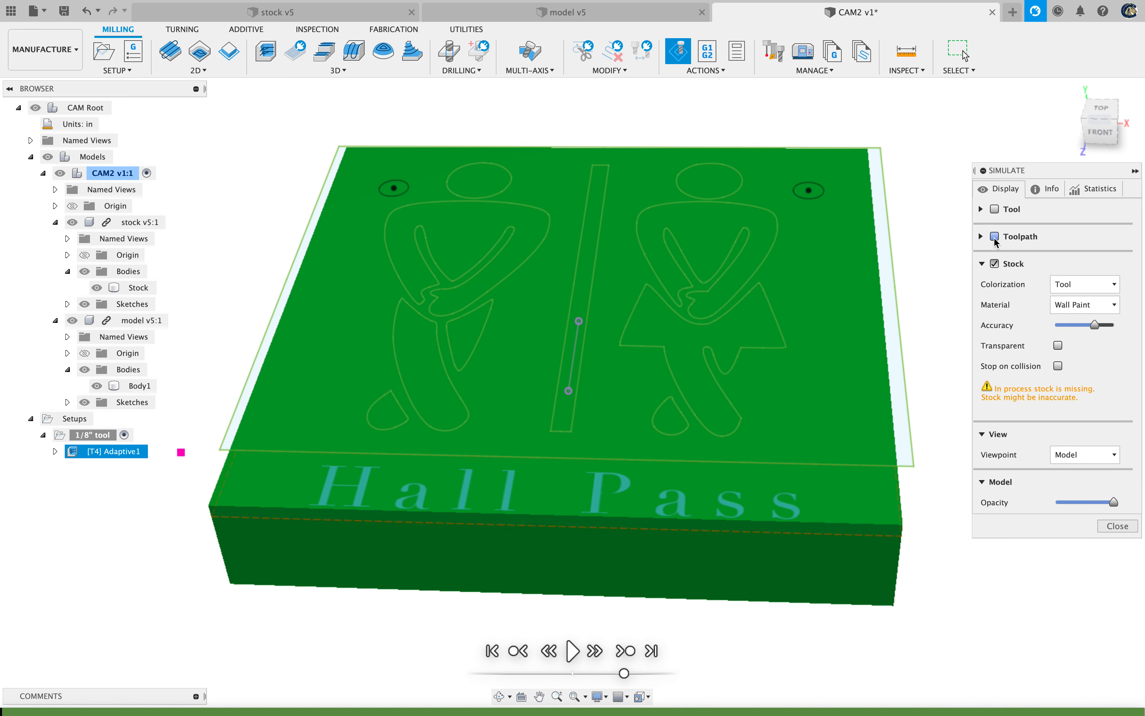
click(995, 236)
click(995, 237)
click(996, 236)
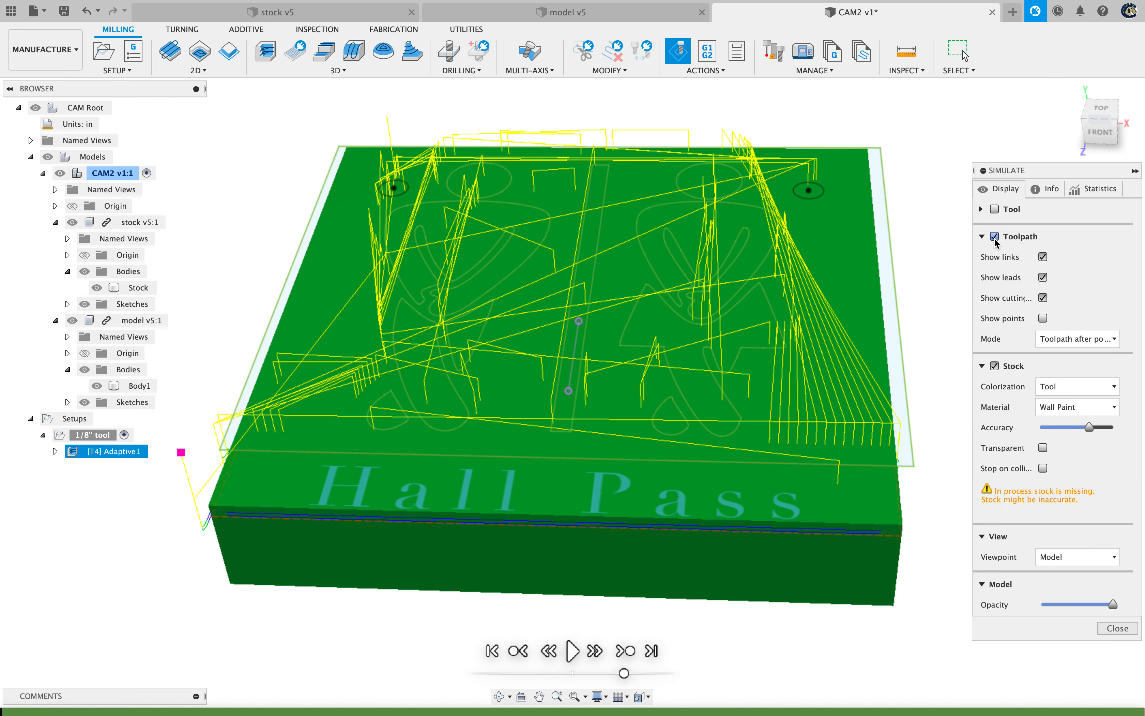
click(996, 237)
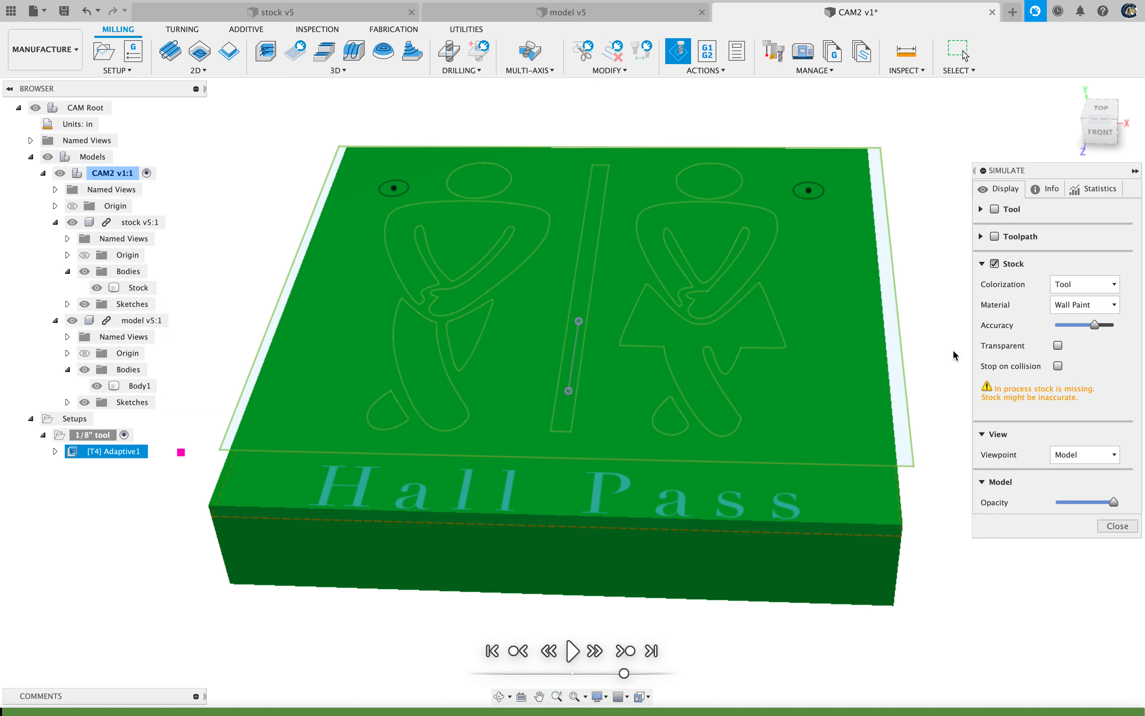
Set the simulated stock's colorization to Operation and its material to Ceramic
click(1088, 288)
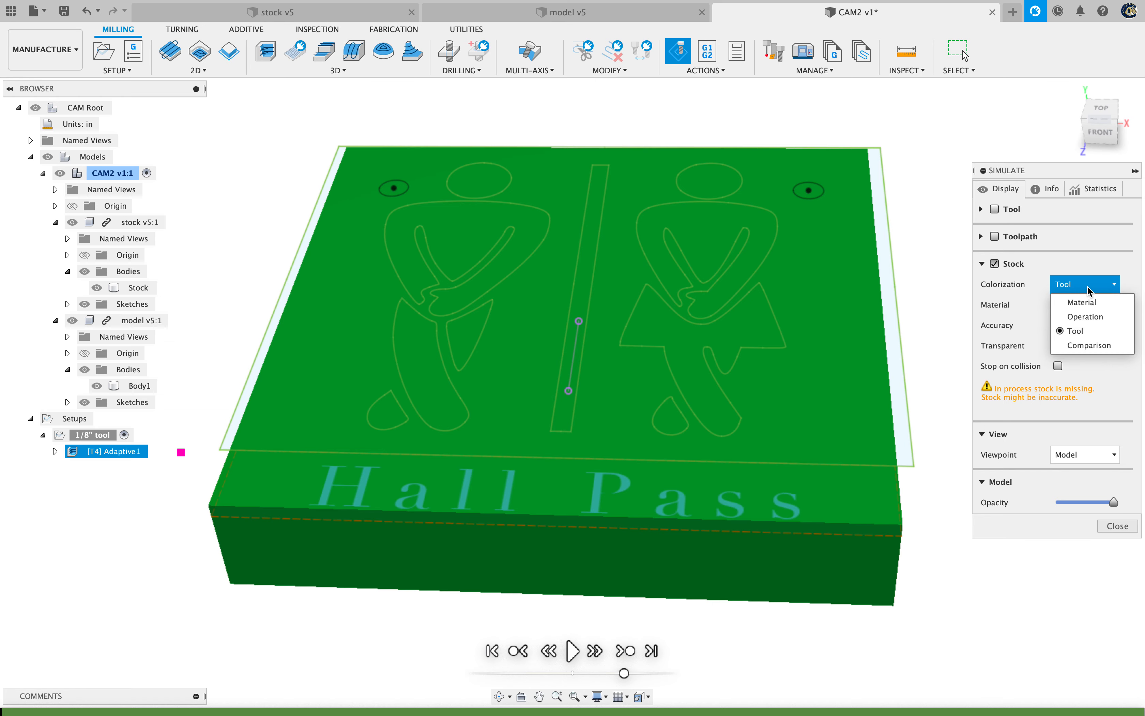
click(1096, 317)
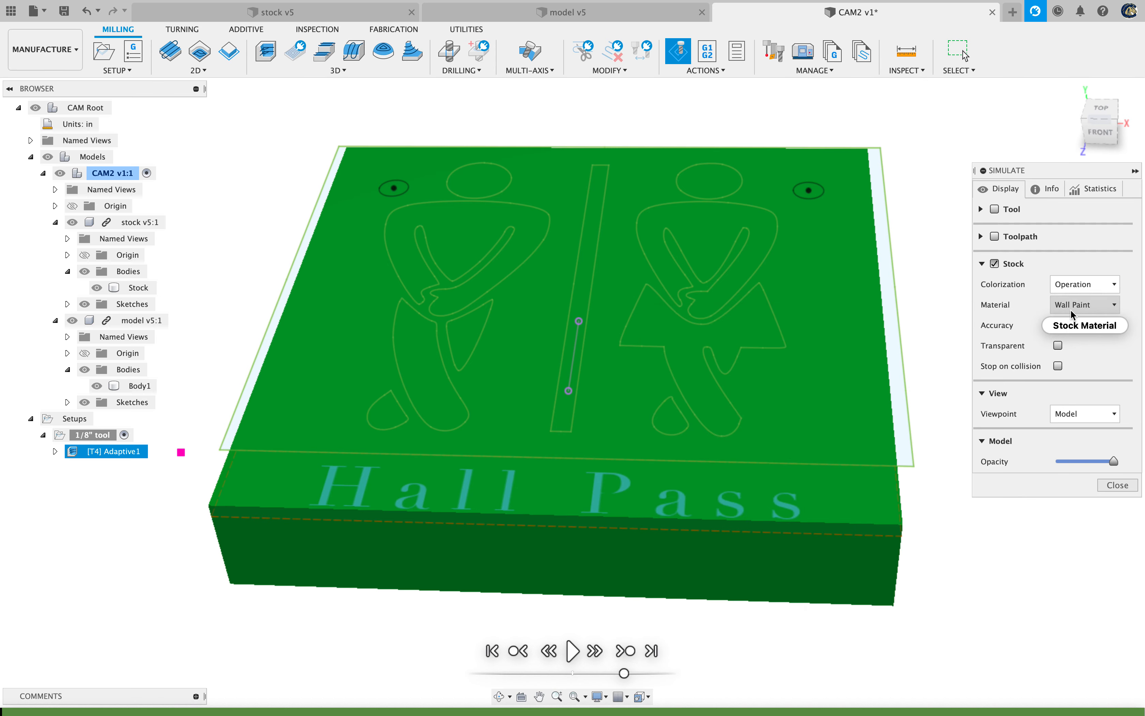
click(1073, 307)
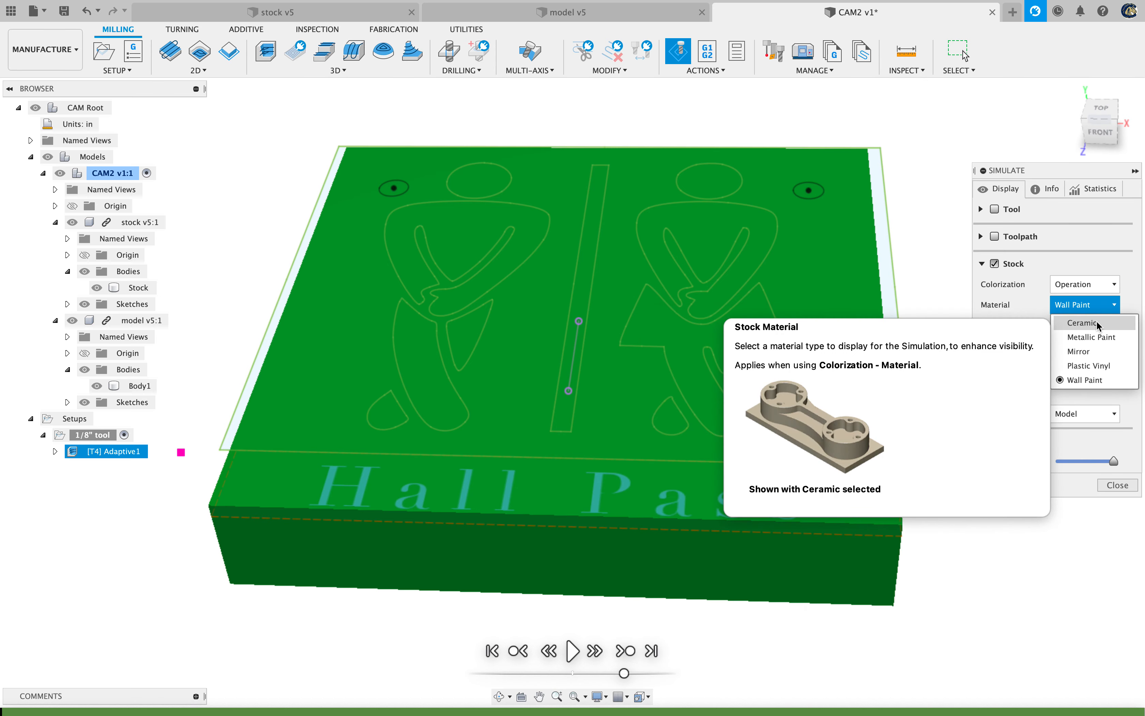
click(1081, 323)
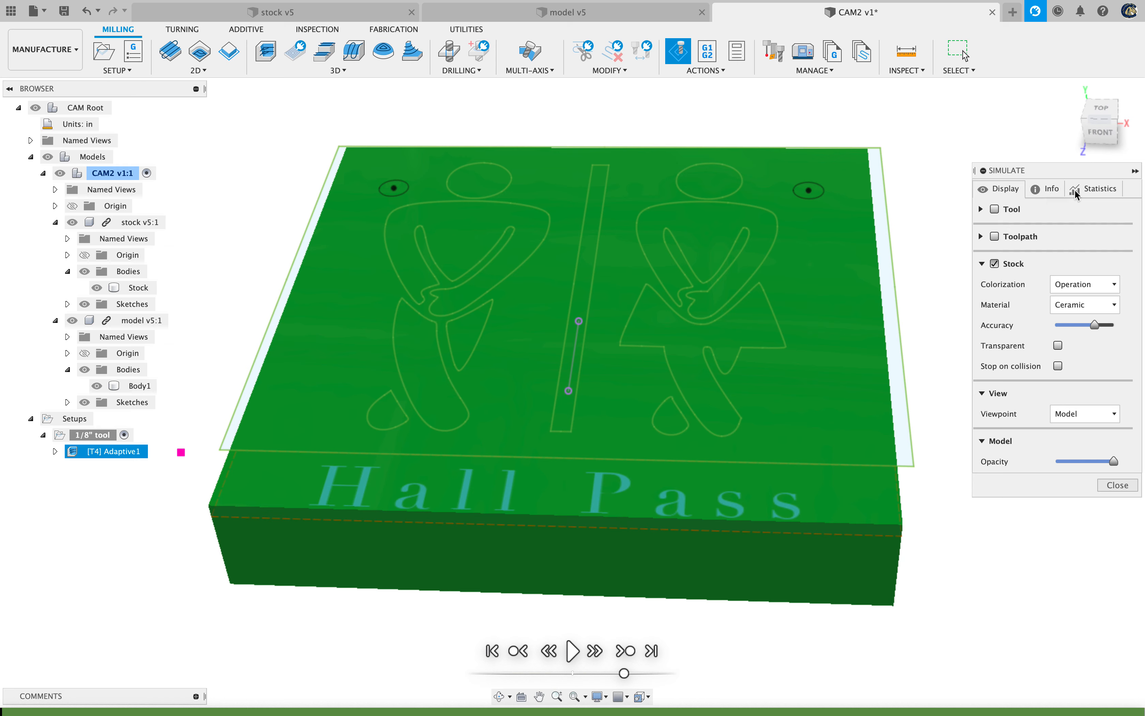
Check the simulation's operation information and collision verification, and return to the display settings
click(1041, 190)
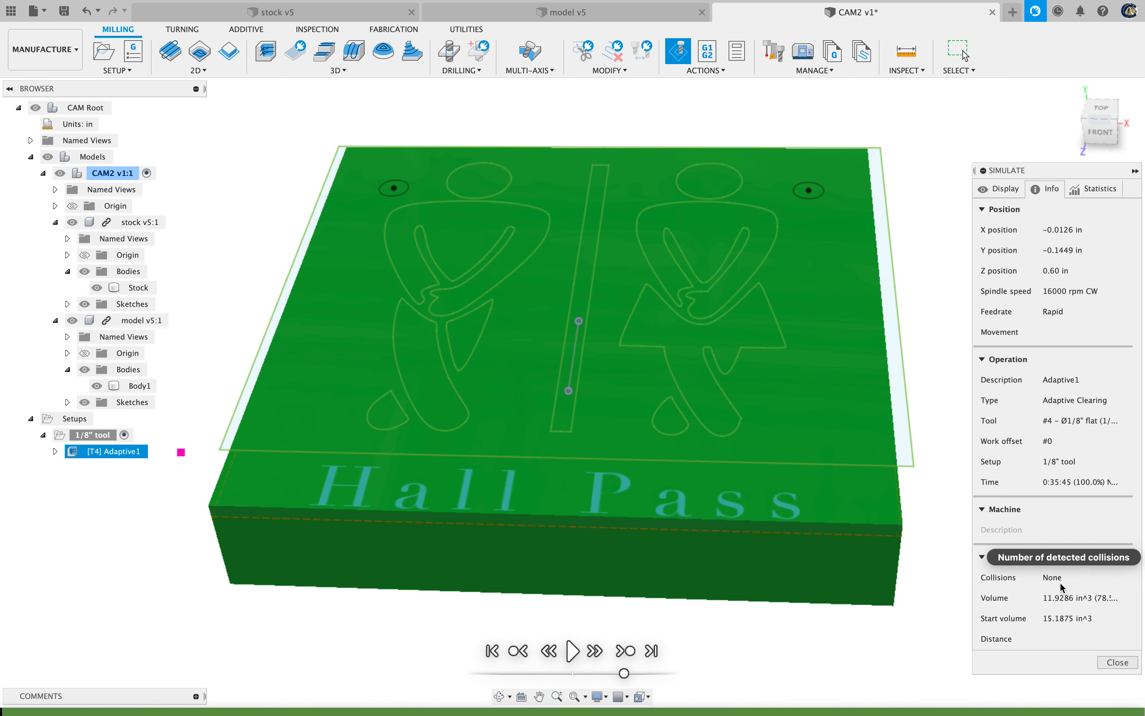
mouse_move(1070, 581)
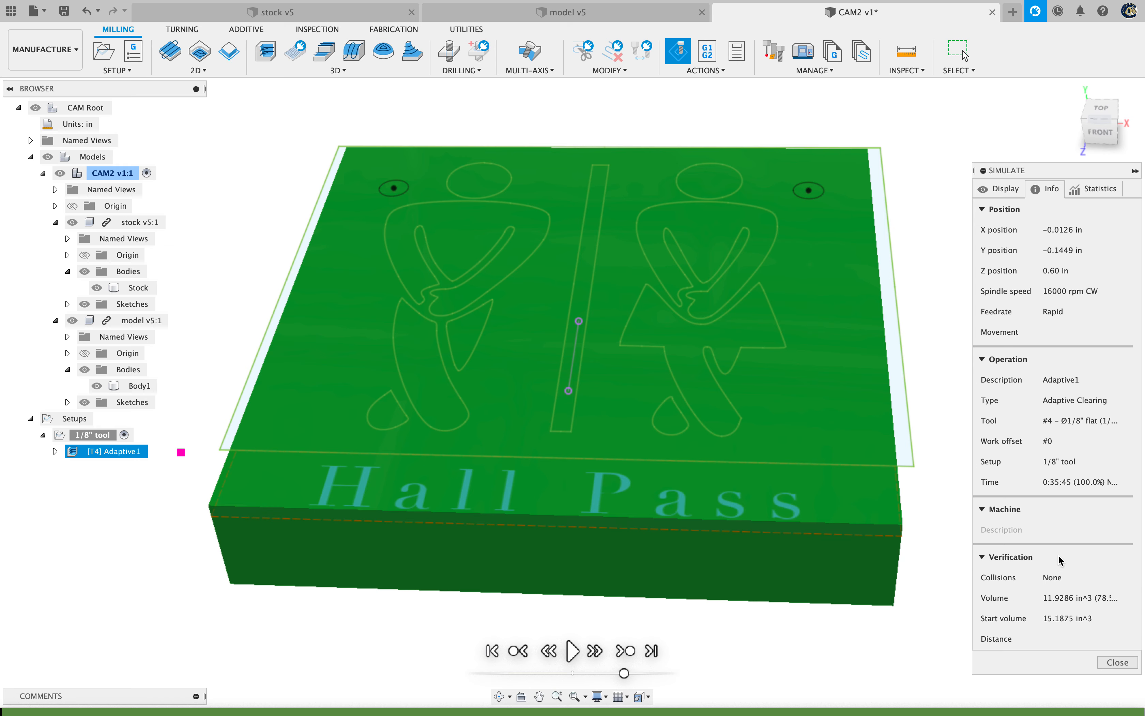
click(996, 189)
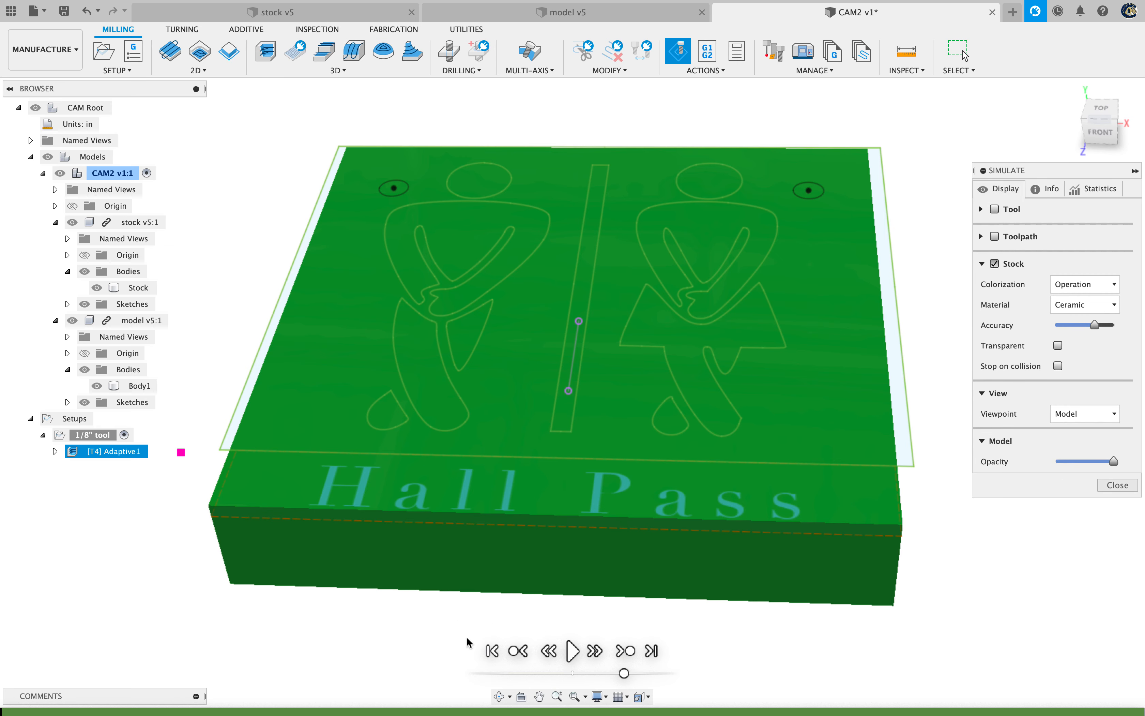
Play the adaptive clearing simulation through to the end, adjusting the playback speed along the way
click(572, 651)
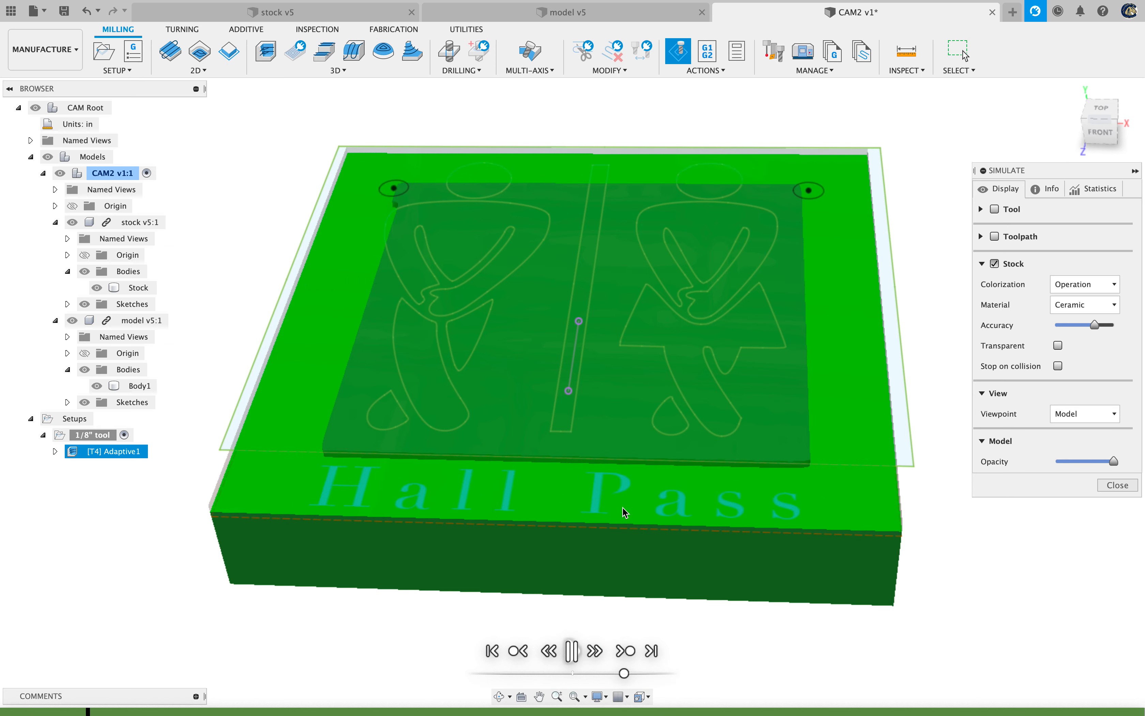
drag(624, 672, 608, 675)
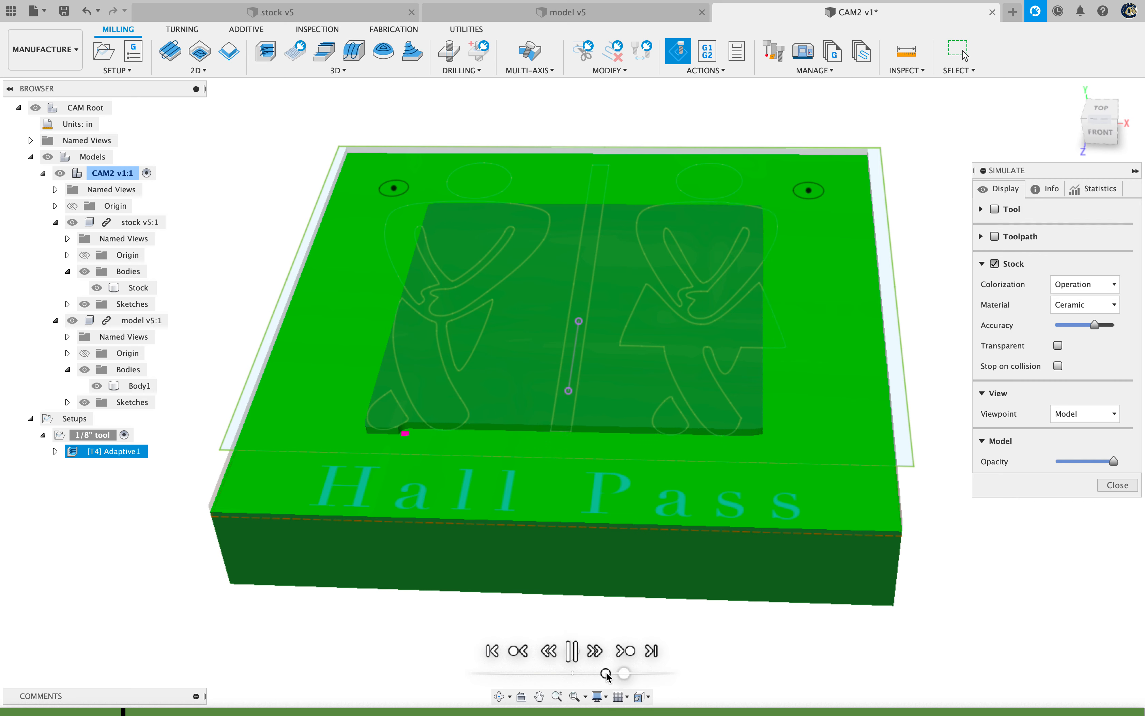
drag(610, 675, 626, 674)
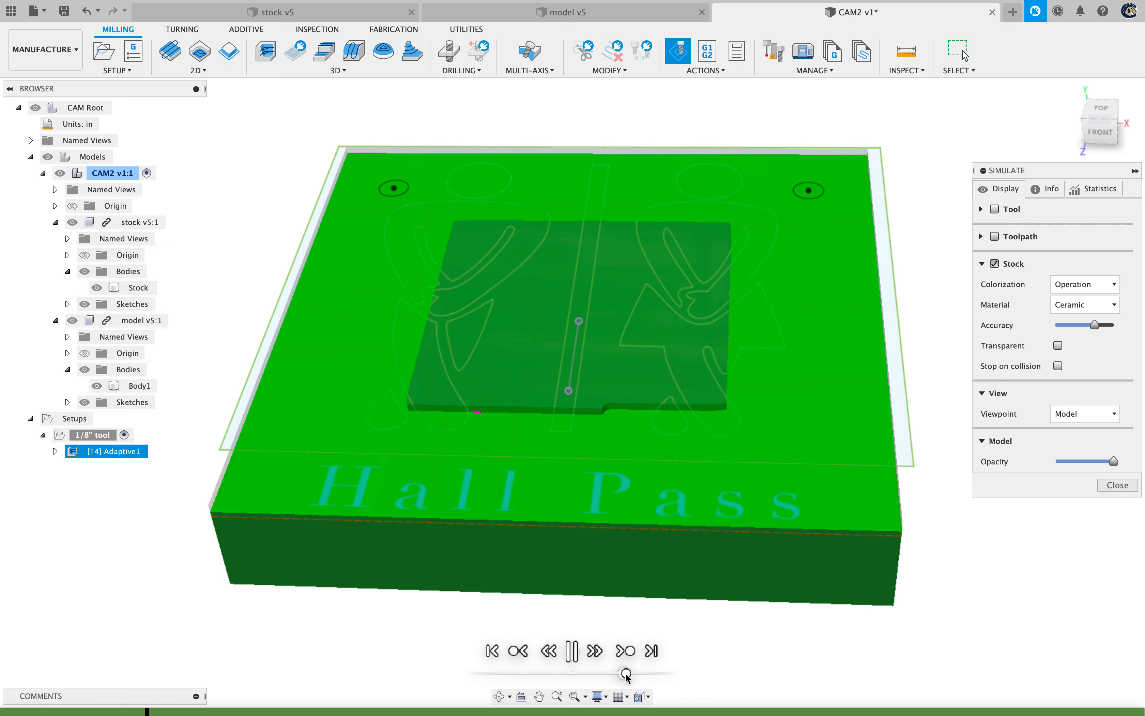
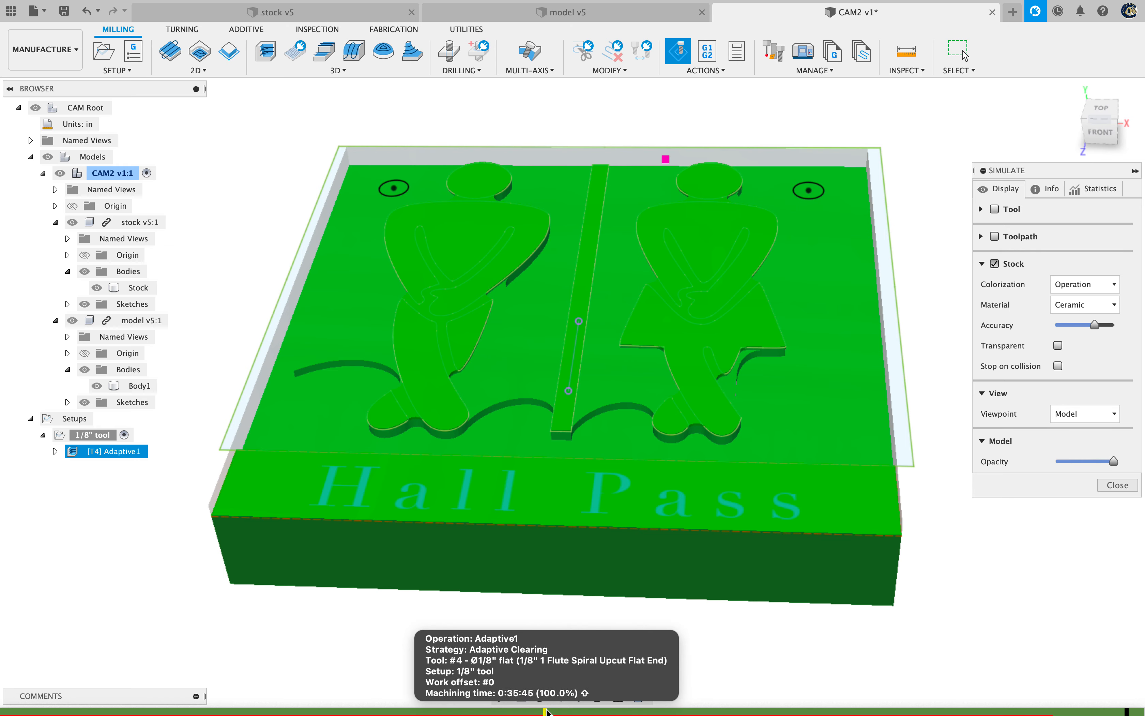
mouse_move(573, 694)
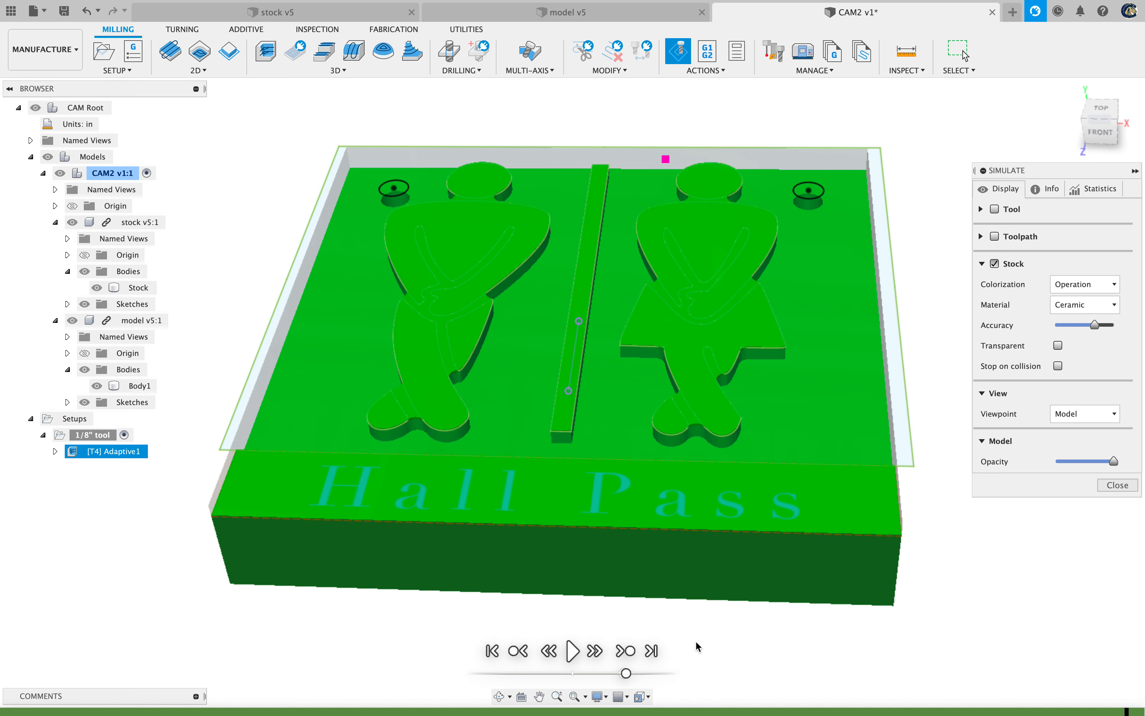
click(574, 654)
Inspect the simulated stock up close around the figures' inner details, holes and lettering area for uncut material
mouse_move(1100, 121)
mouse_down()
mouse_move(1093, 141)
mouse_move(1098, 115)
mouse_move(1012, 104)
mouse_move(1009, 142)
mouse_move(1050, 157)
mouse_move(999, 110)
mouse_move(1034, 160)
mouse_move(1013, 131)
mouse_up()
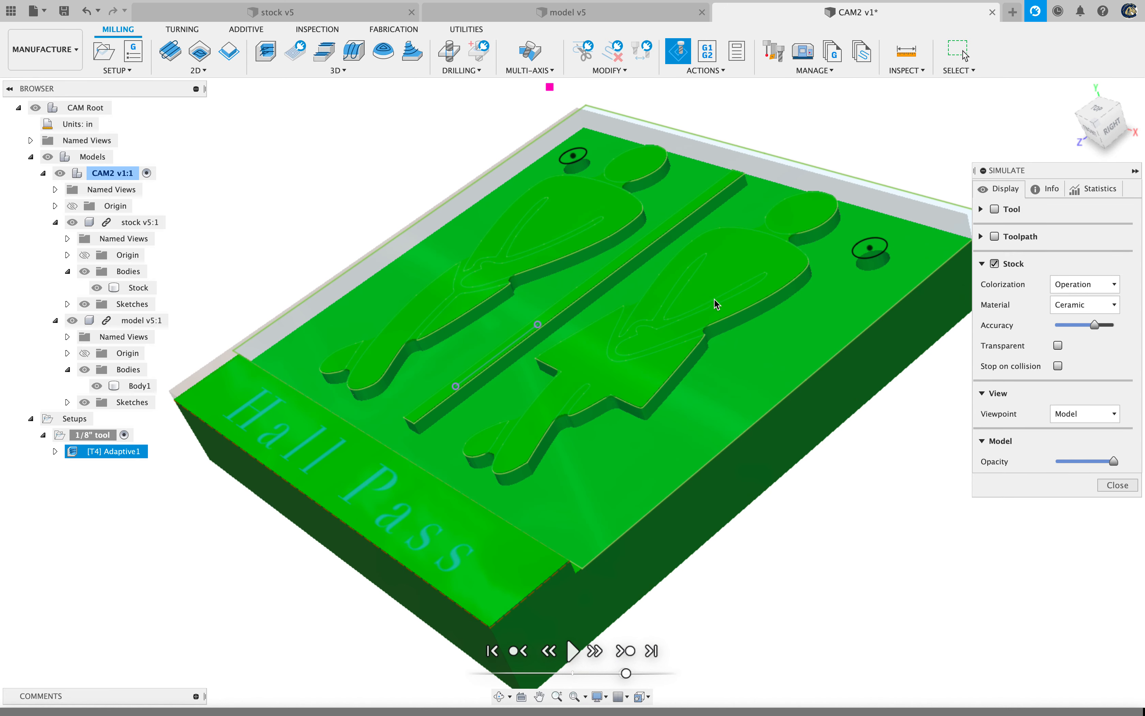
scroll(710, 291, up, 5)
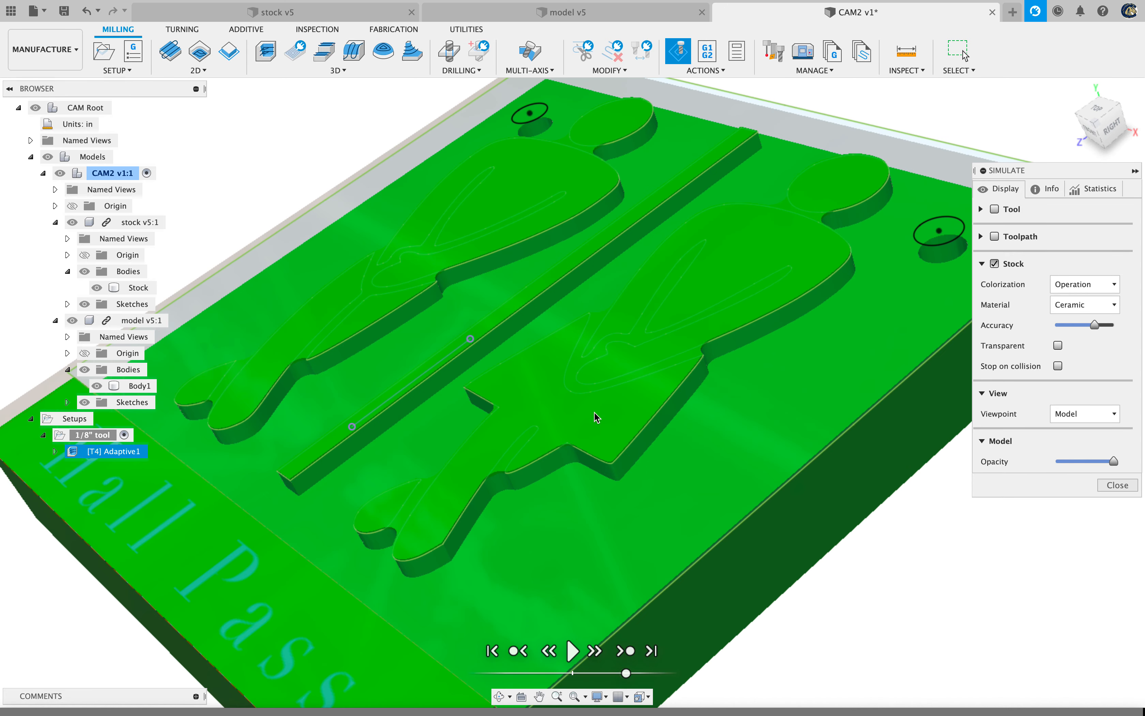
scroll(725, 279, up, 6)
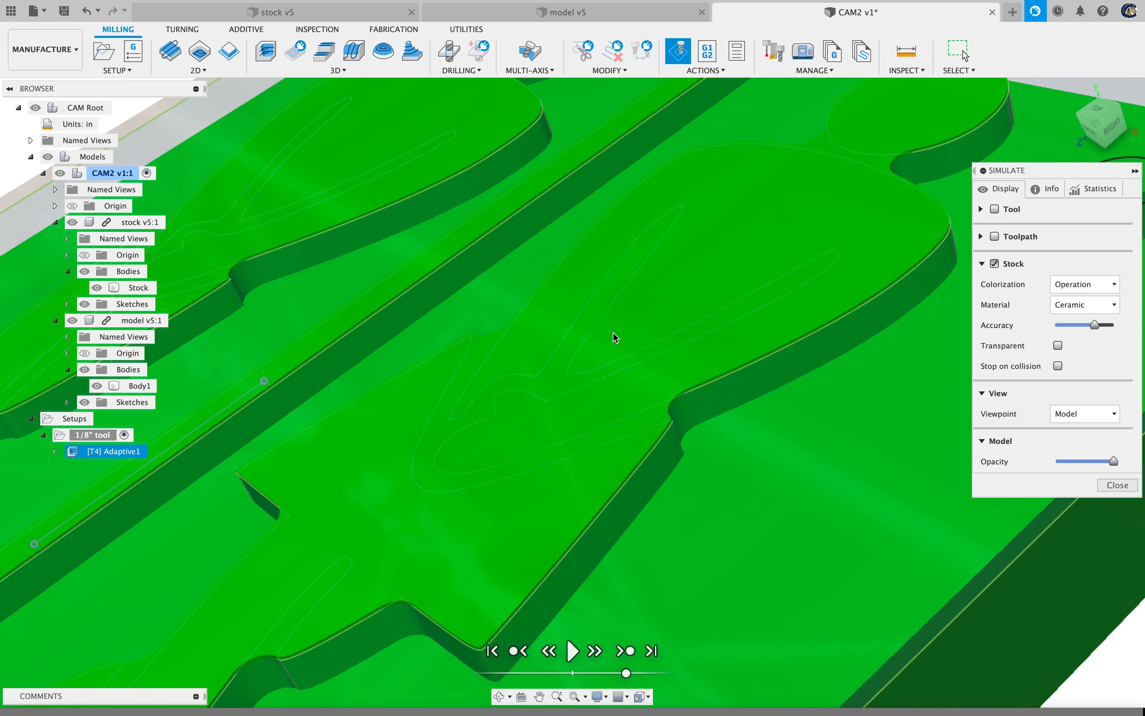
scroll(450, 456, down, 5)
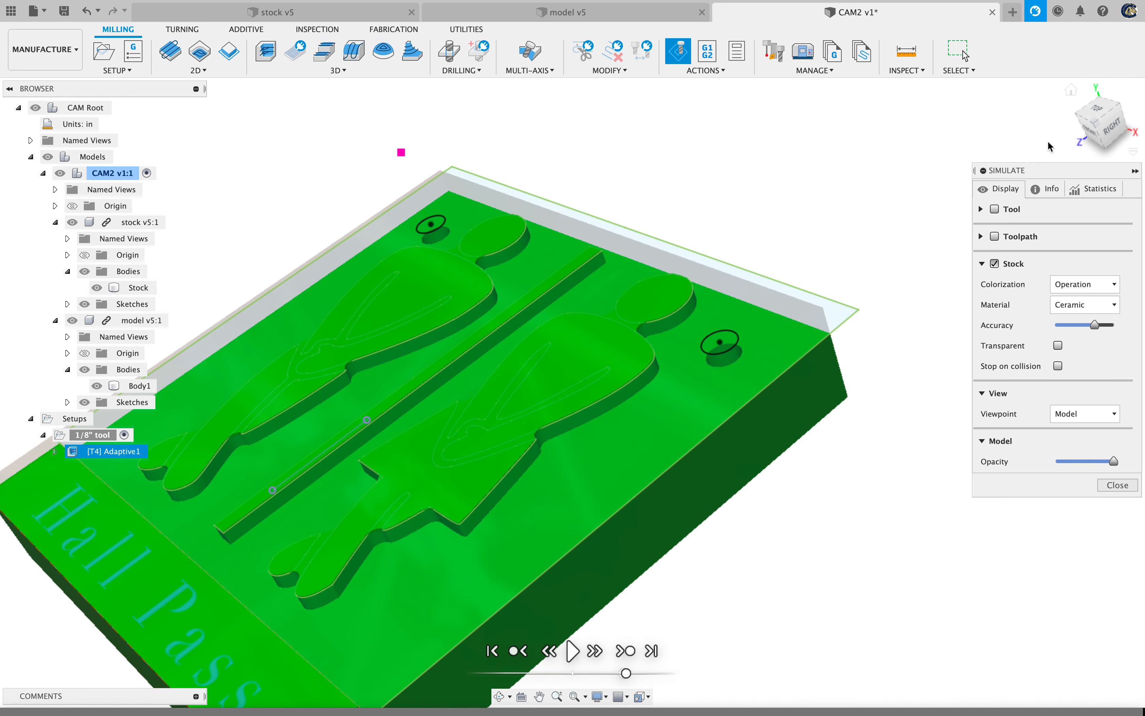
click(1088, 120)
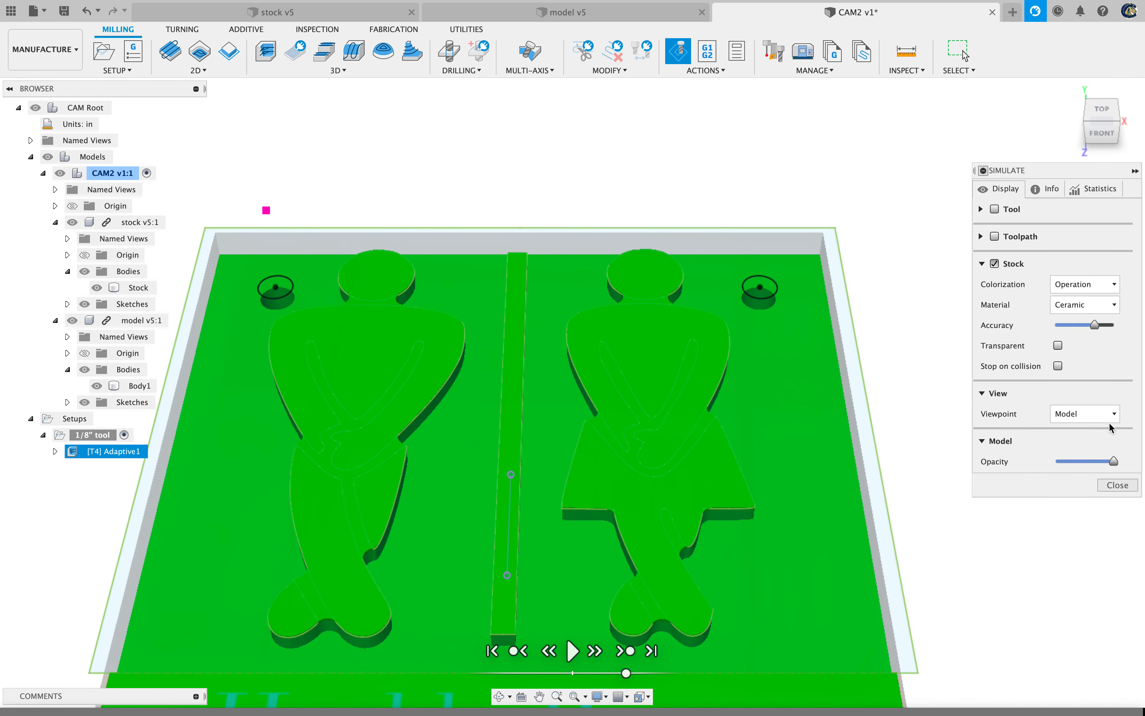
Close the simulation and check the Adaptive1 toolpath over the model by showing, hiding and highlighting it
click(1118, 485)
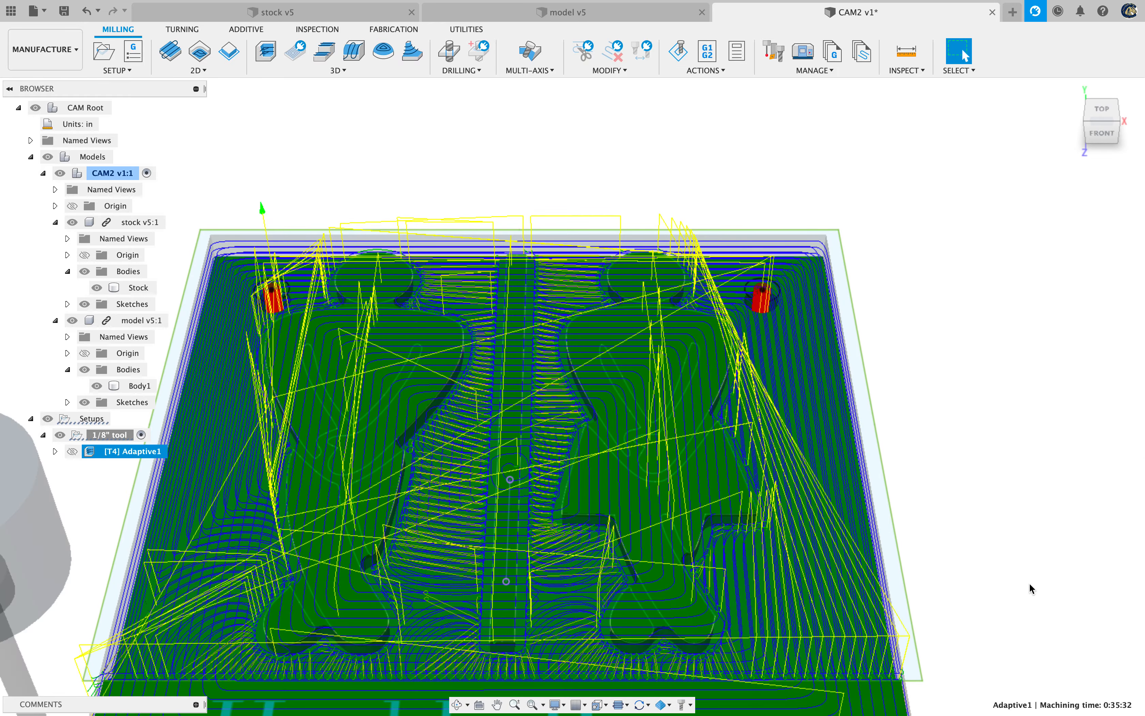
middle_drag(1028, 583, 1035, 429)
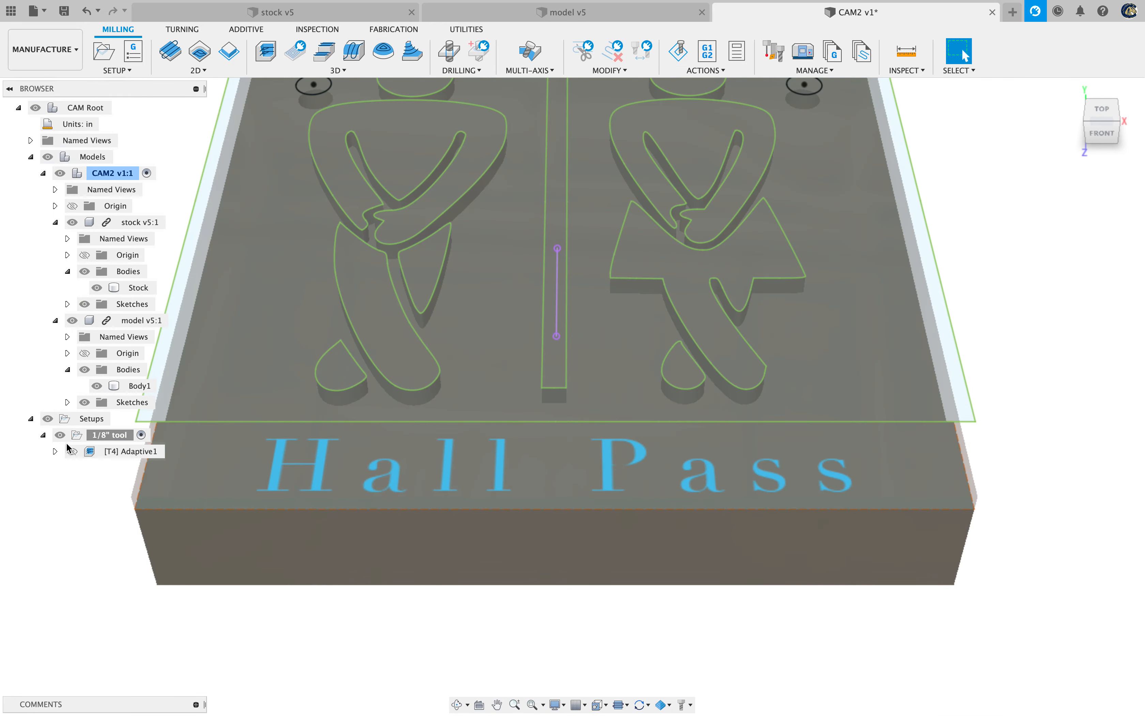
click(72, 452)
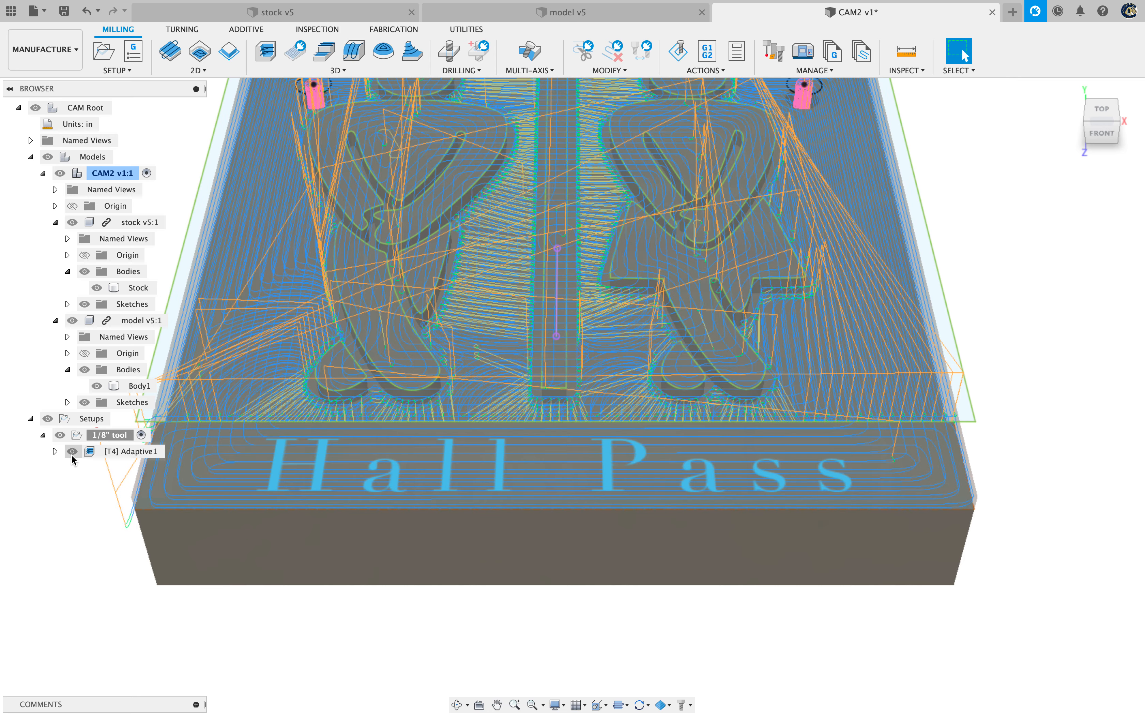
click(71, 453)
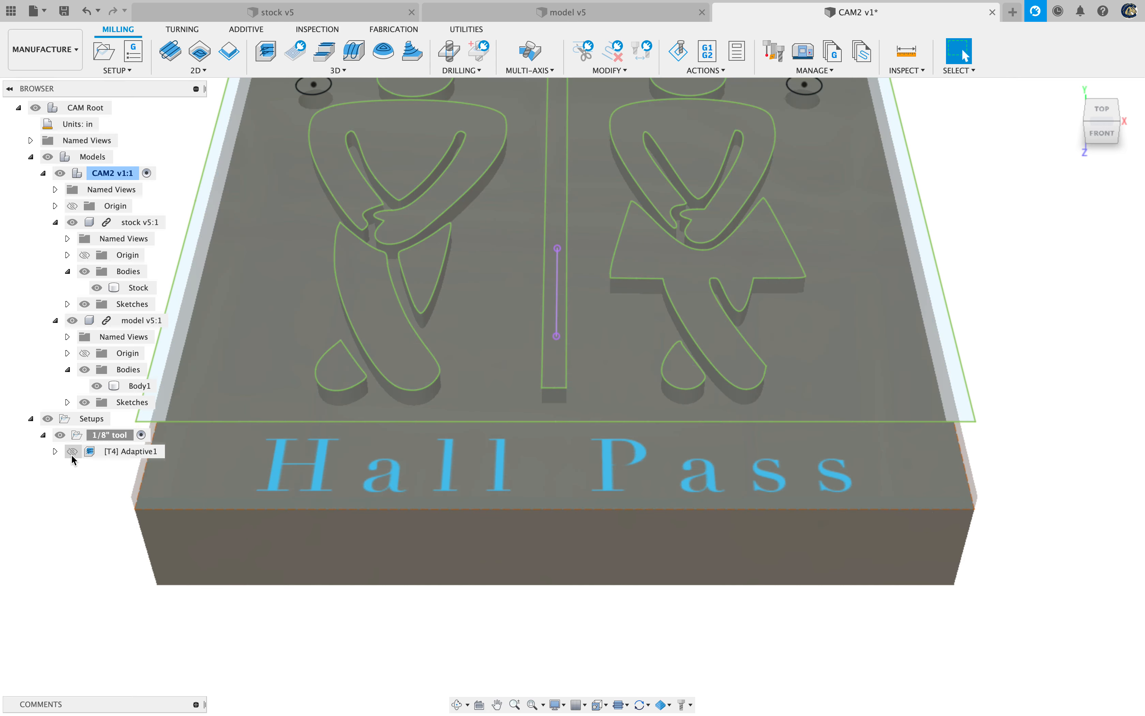
click(110, 452)
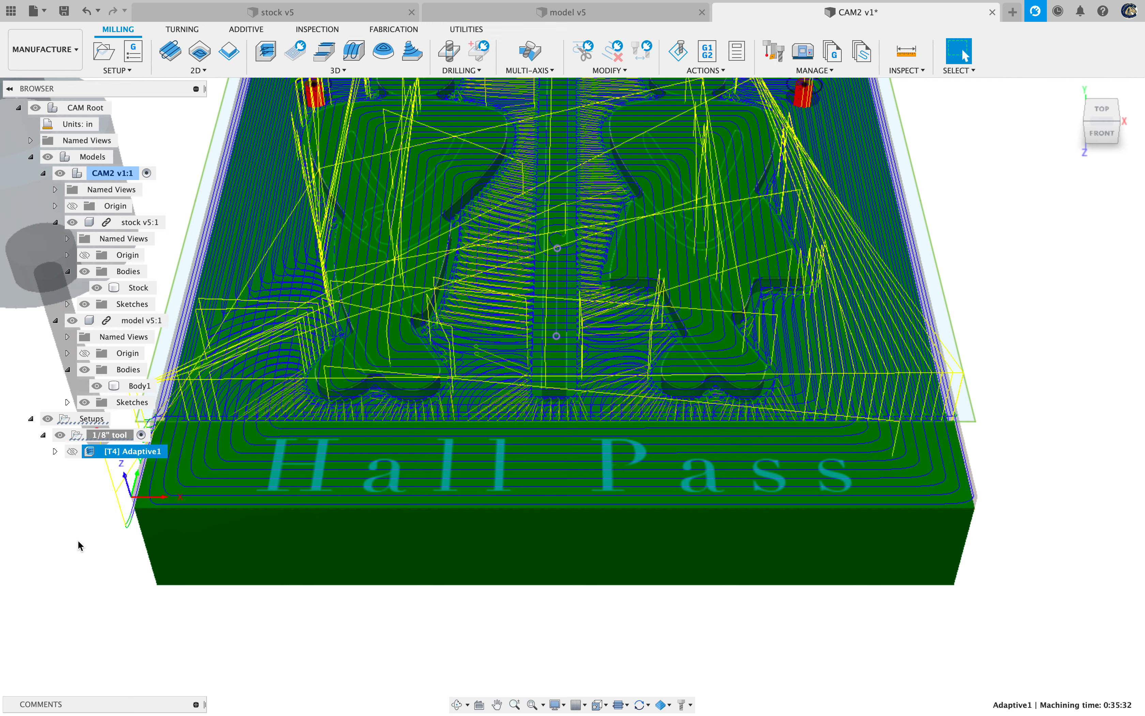
click(58, 548)
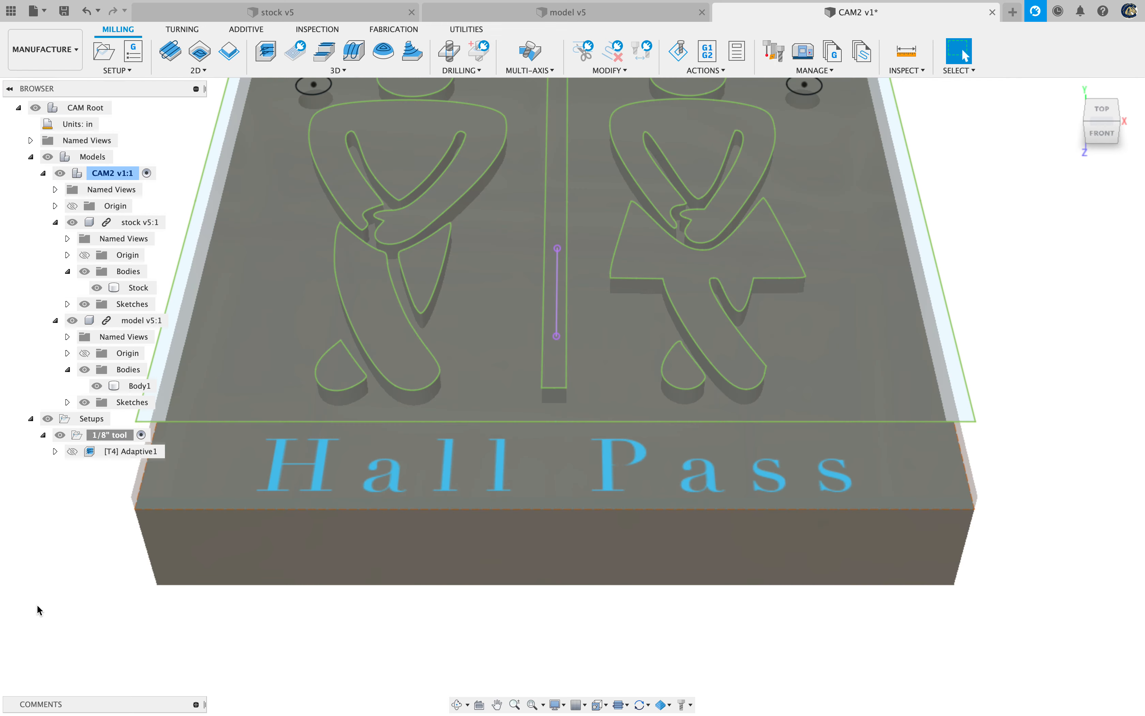
Examine the figures' narrow arm slots and foot details on the model where the 1/8" tool leaves material
middle_drag(37, 604, 89, 604)
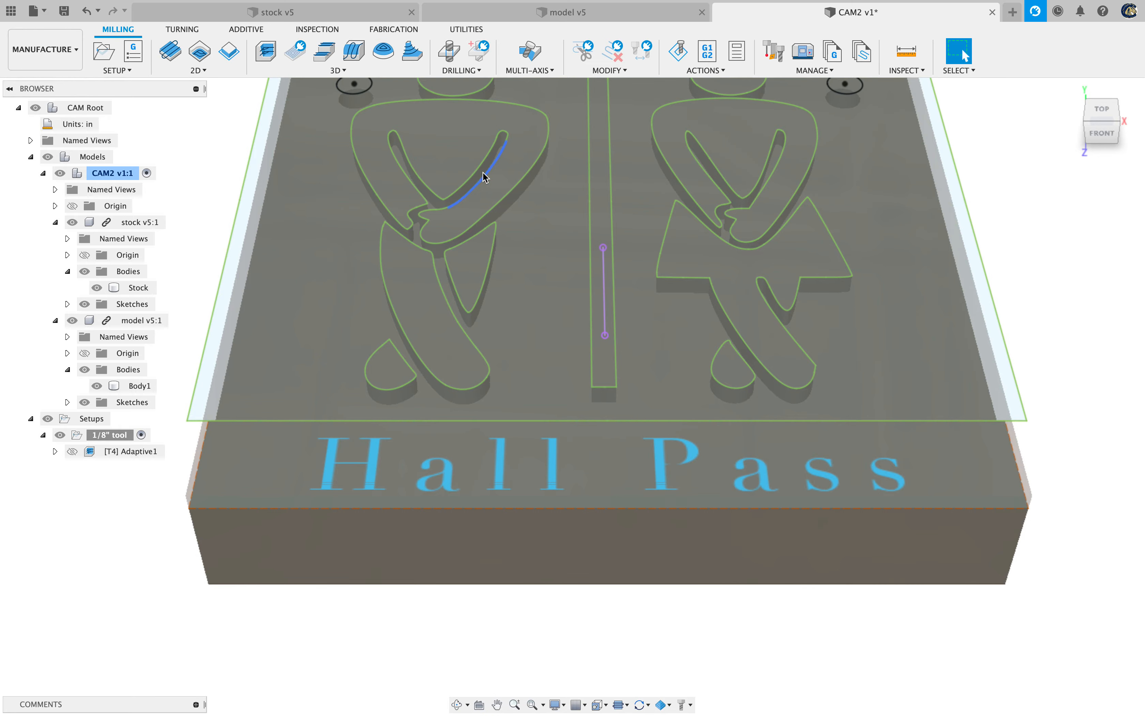
click(500, 154)
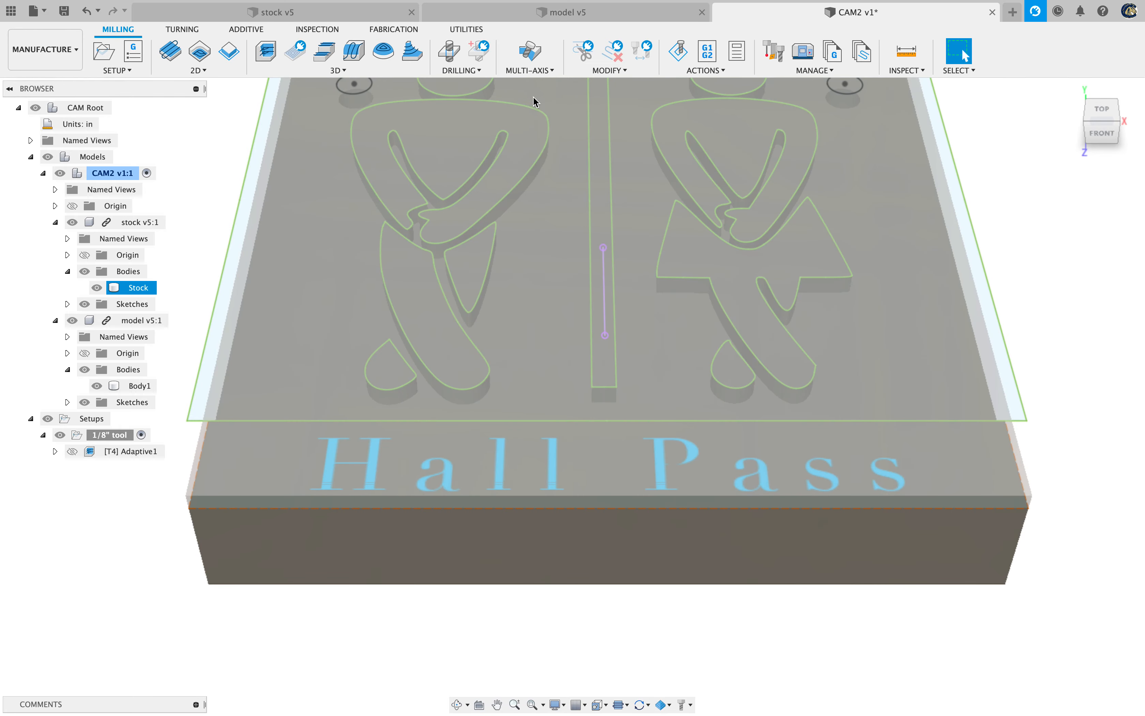
click(391, 339)
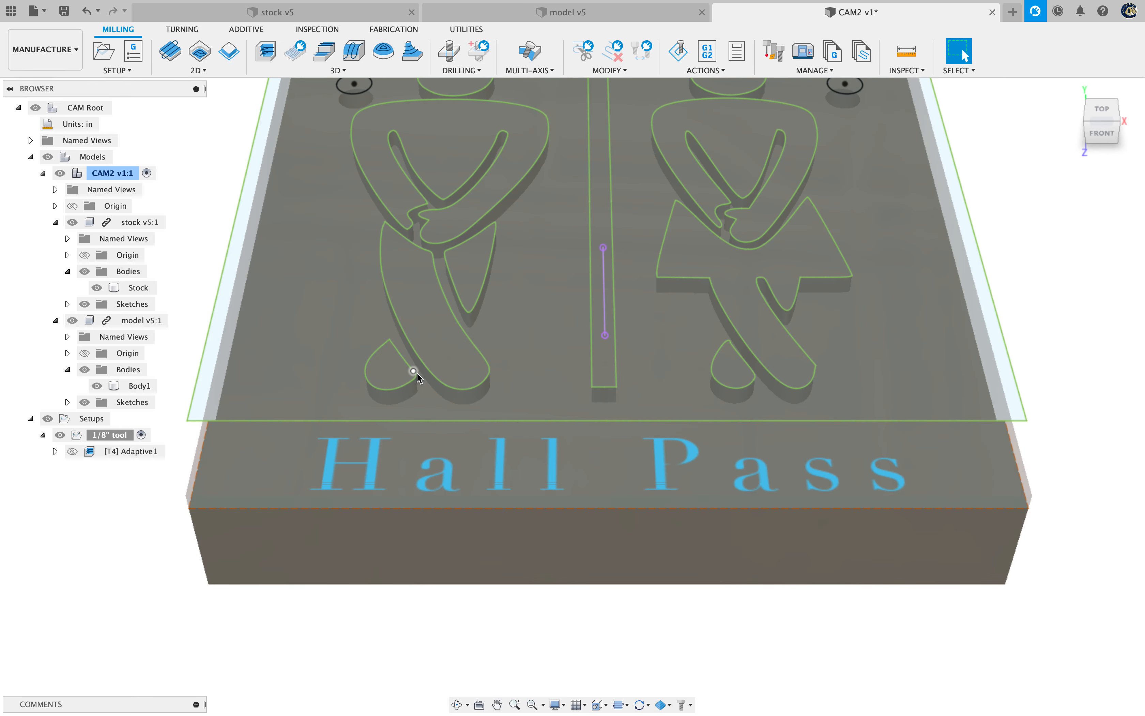
click(417, 372)
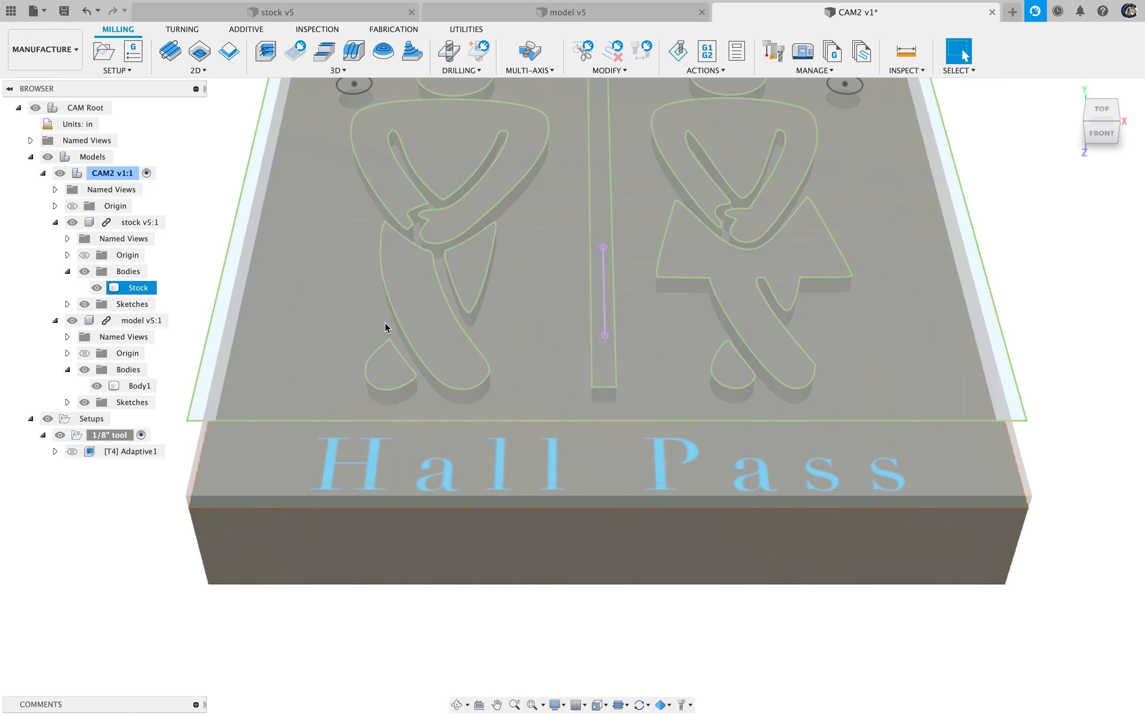
click(395, 348)
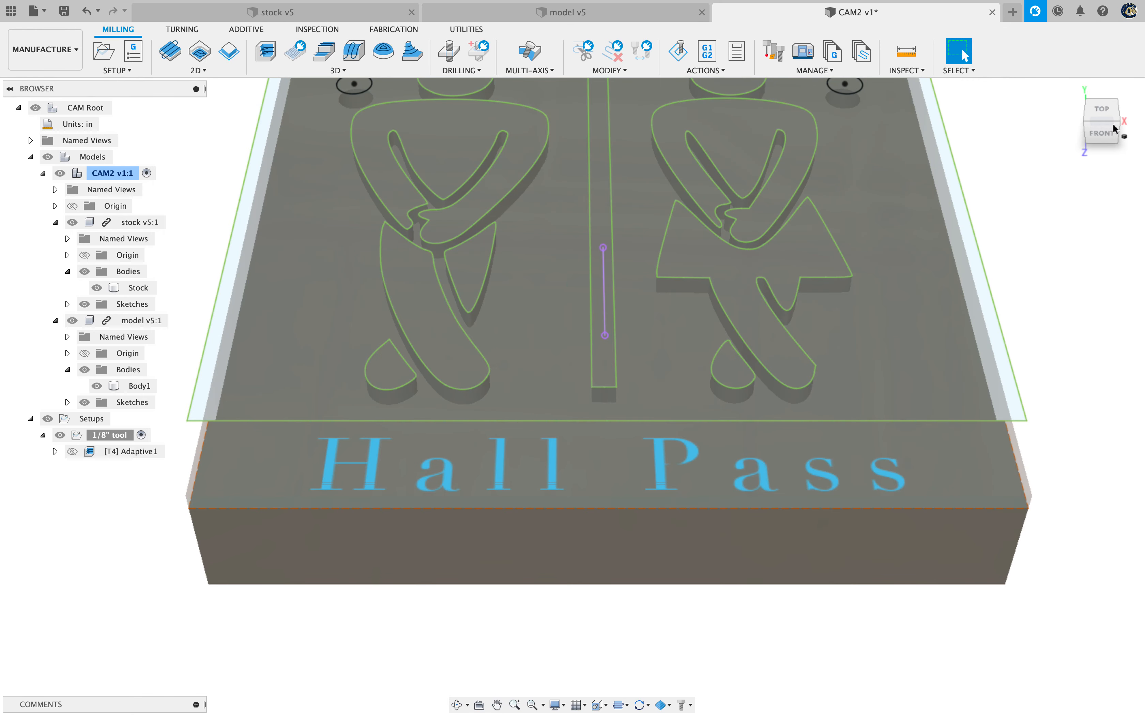
drag(1113, 128, 1109, 129)
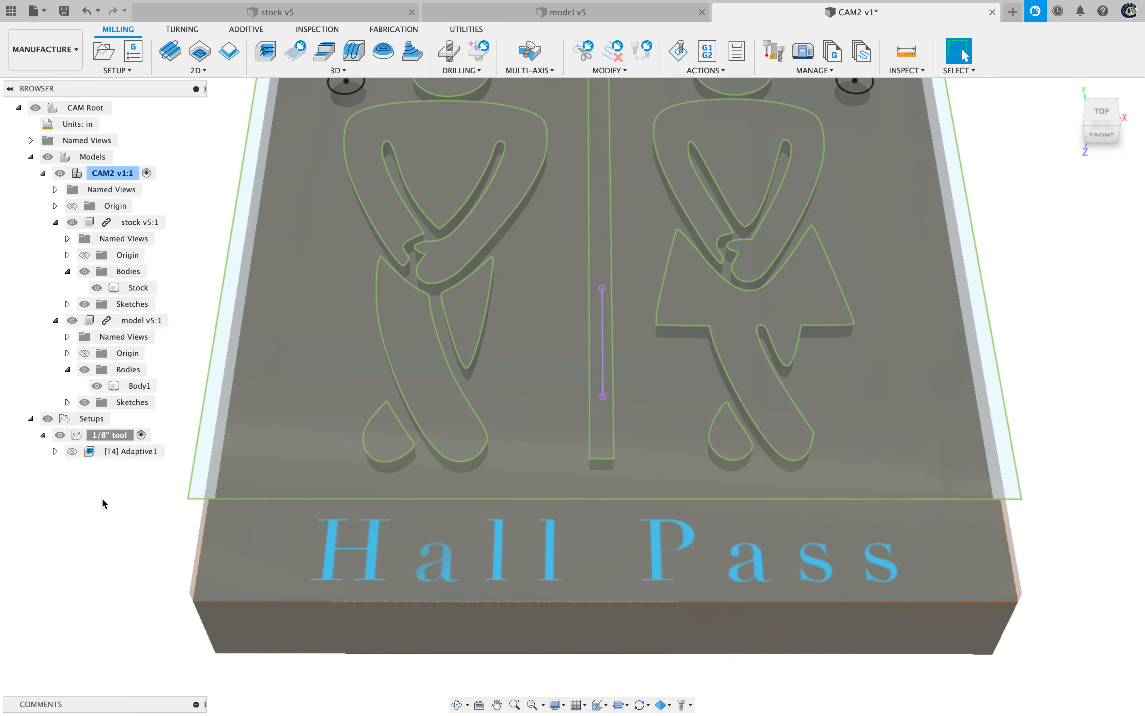
Duplicate the 1/8" tool setup and delete the copied adaptive operation from the duplicate
right_click(106, 435)
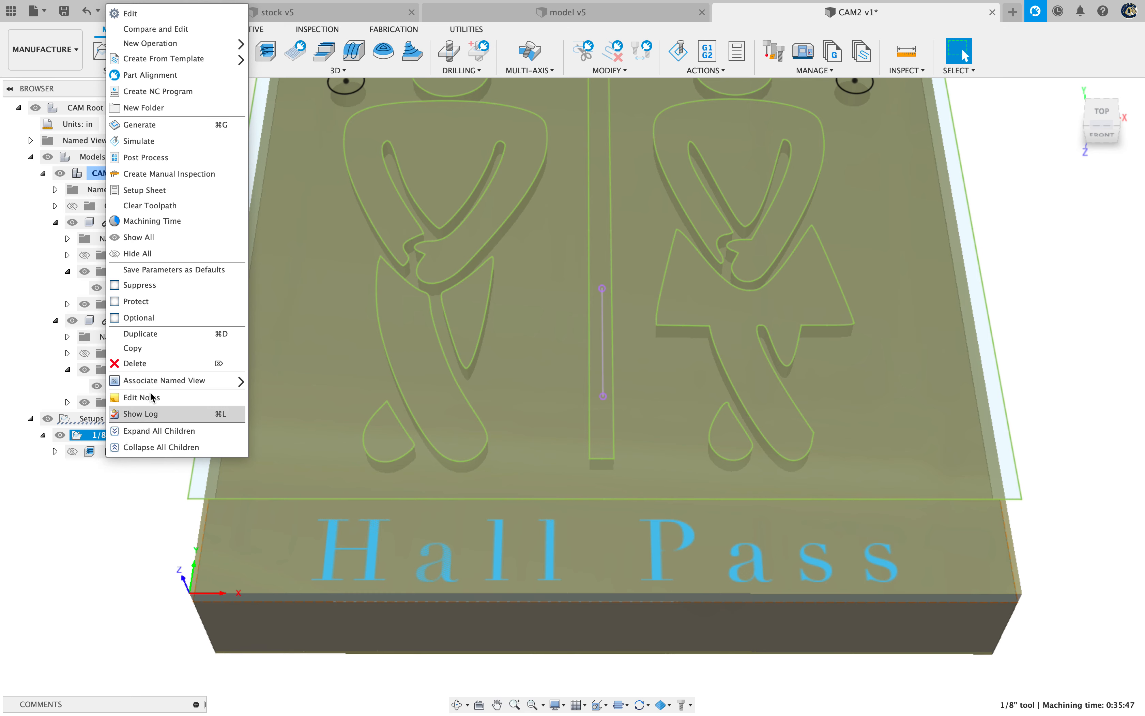
key(Escape)
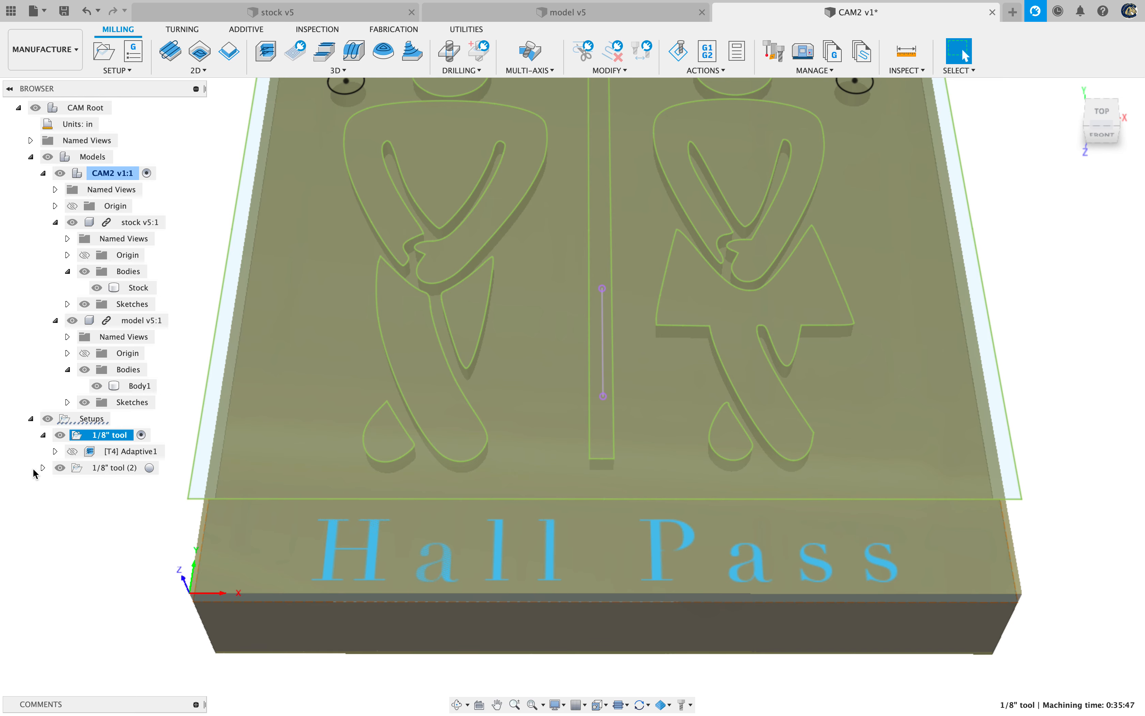
click(43, 468)
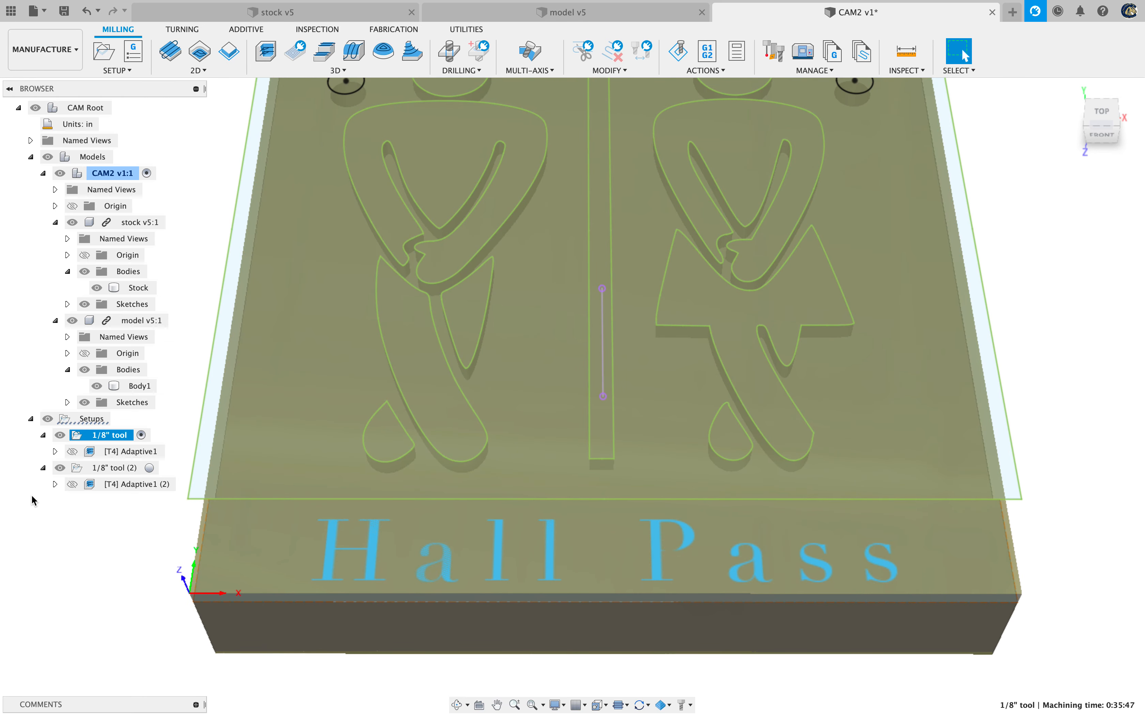
click(137, 492)
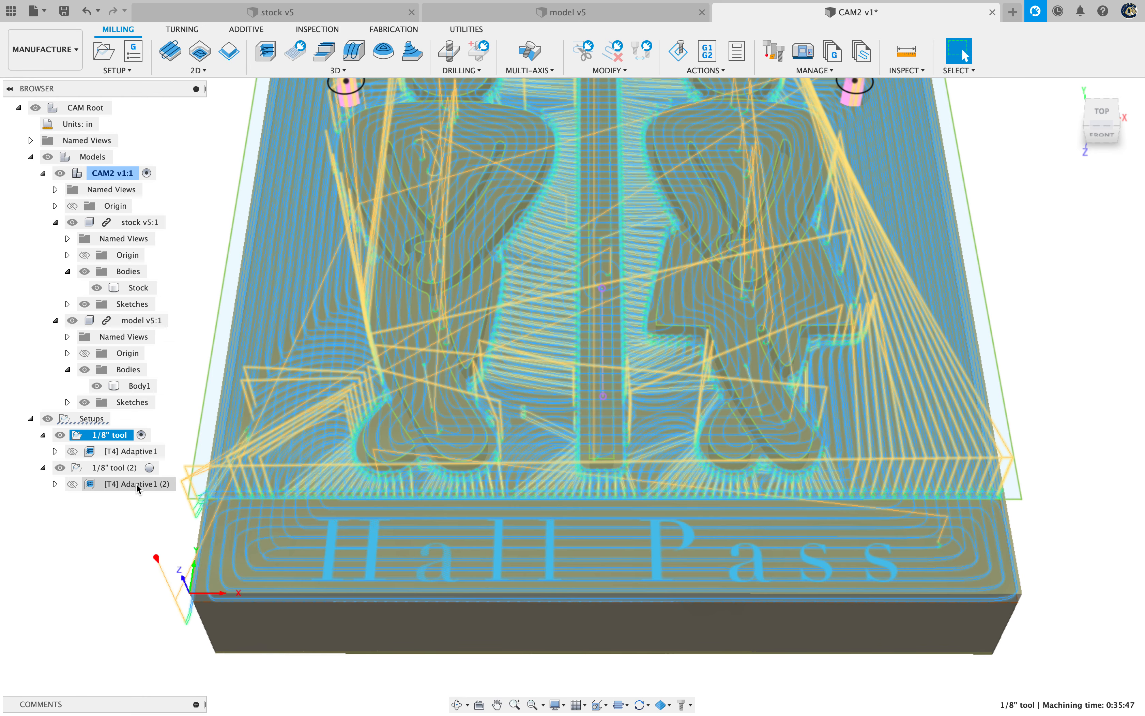
click(138, 490)
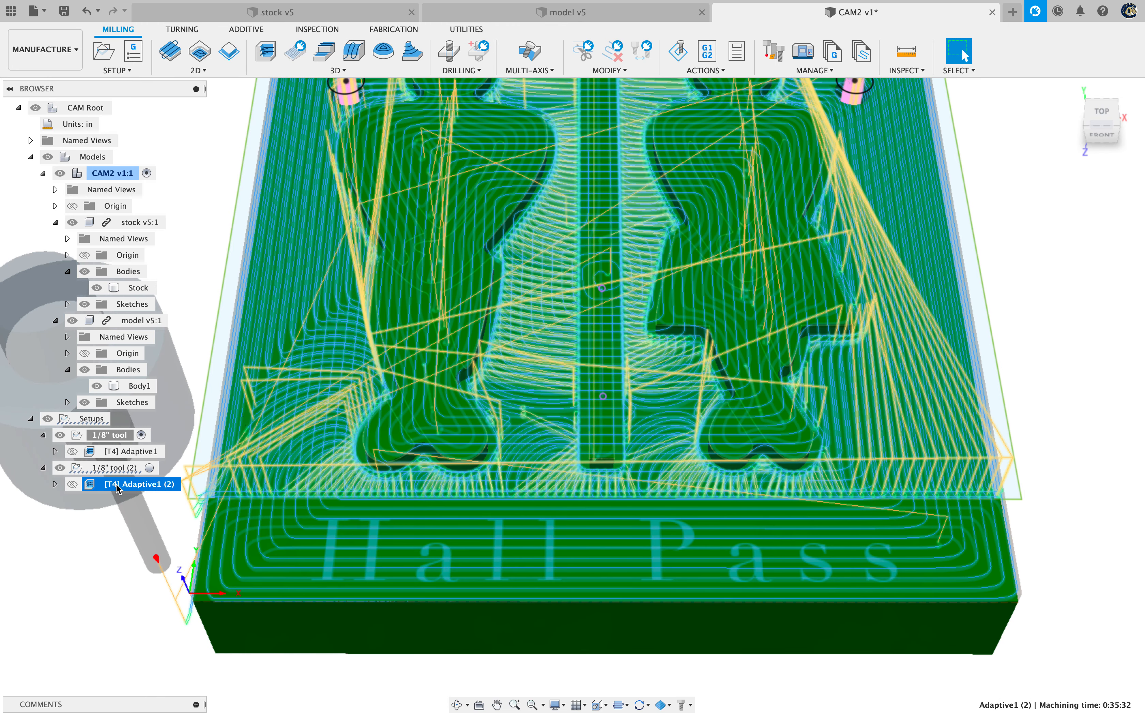
right_click(118, 488)
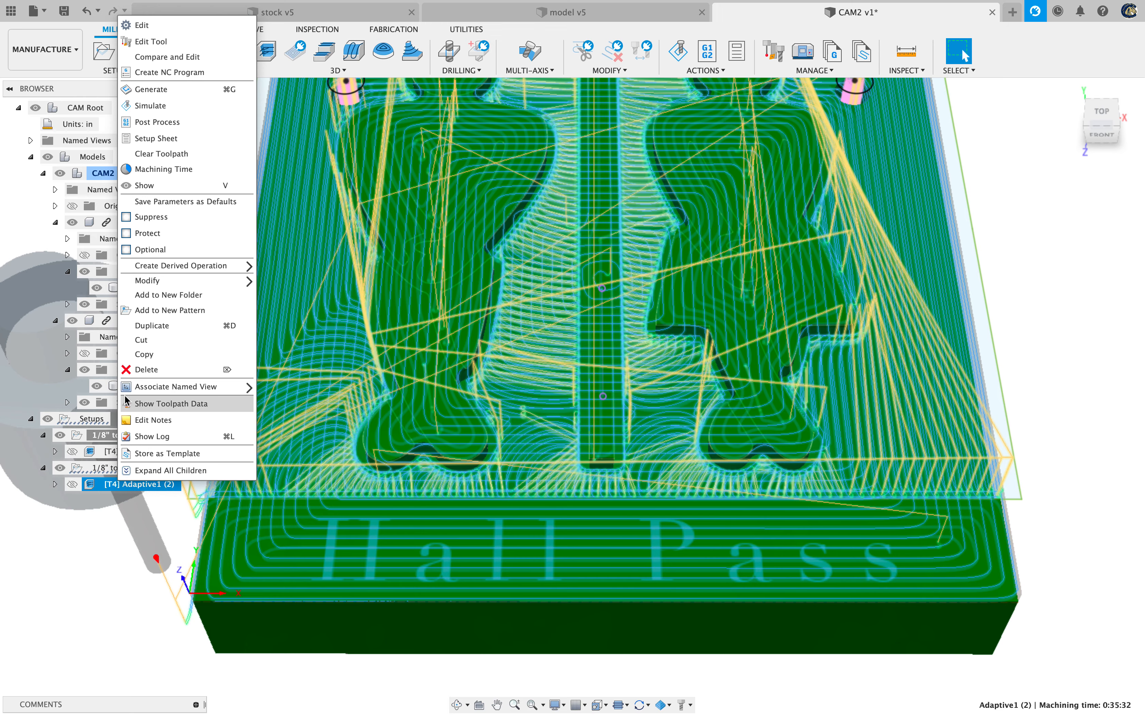
click(138, 369)
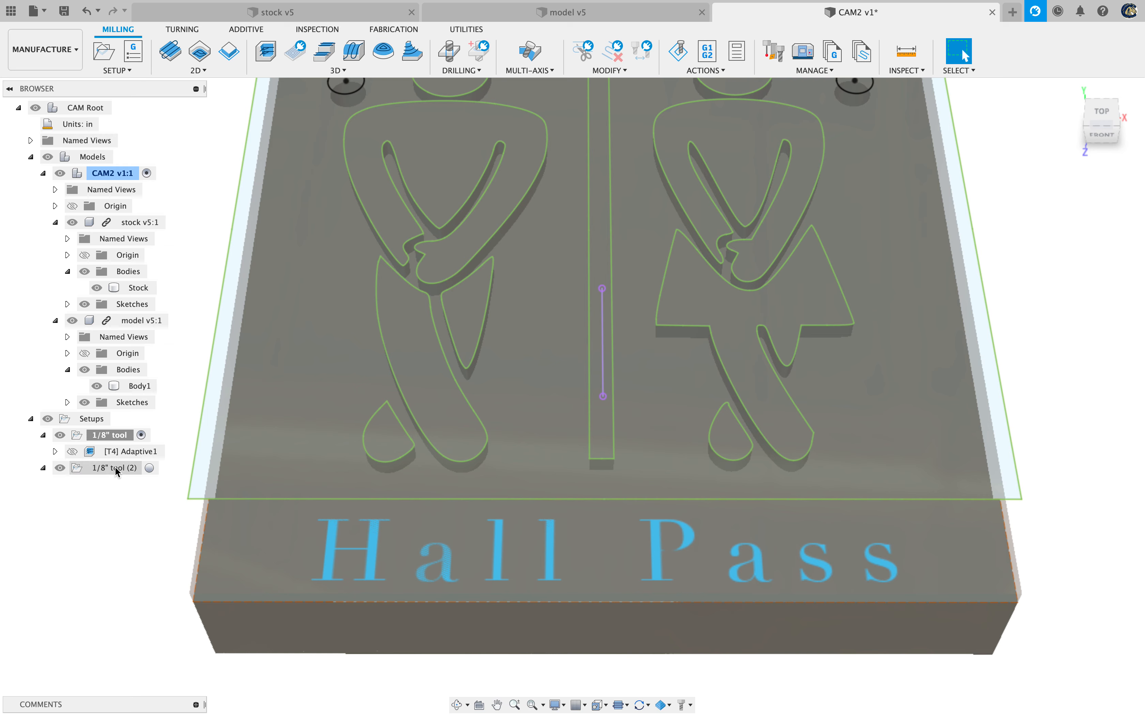
Rename the duplicated setup to "V tool"
double_click(80, 467)
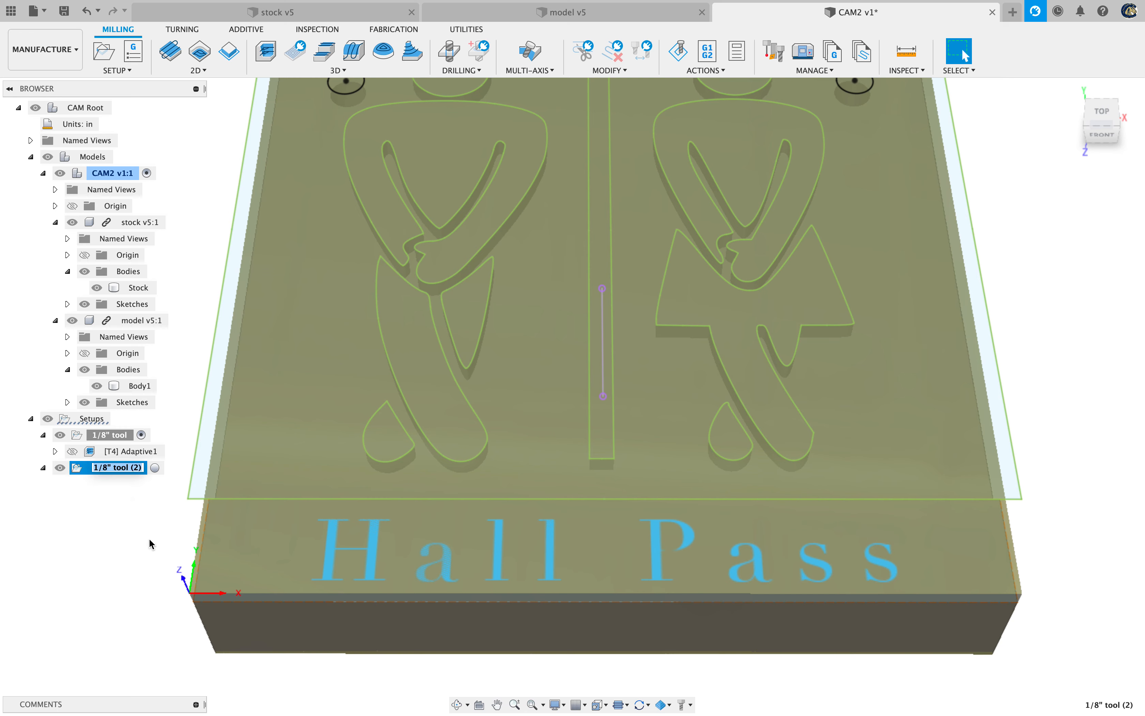
text(V tool)
key(Return)
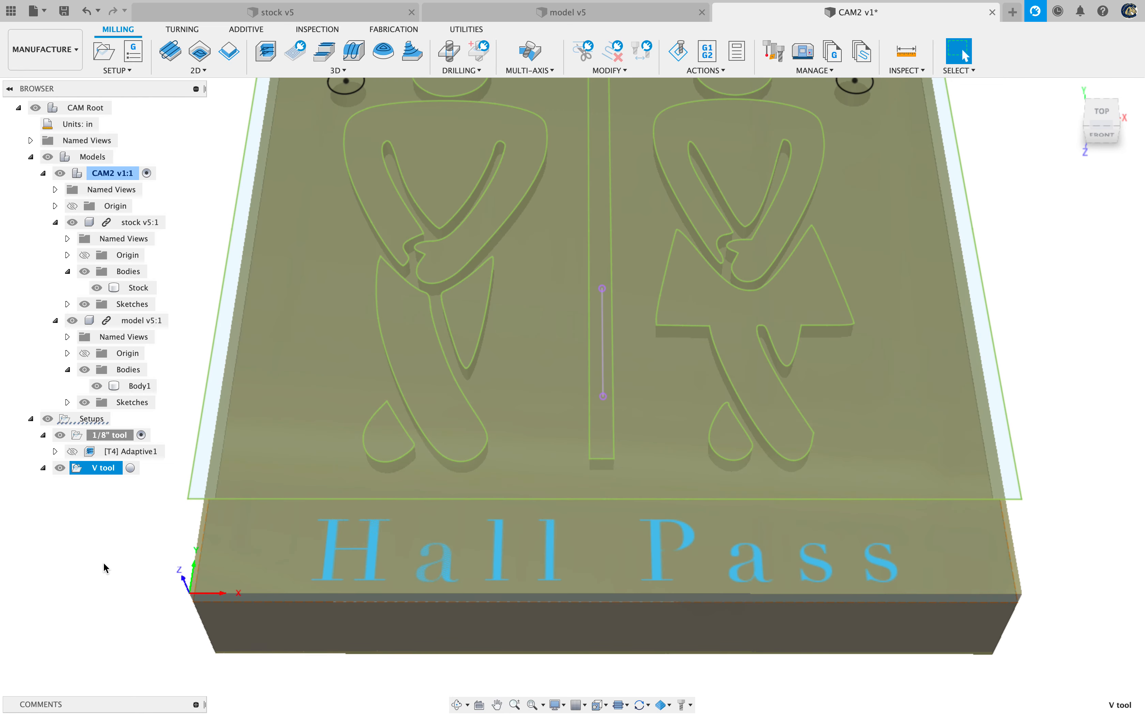
click(259, 529)
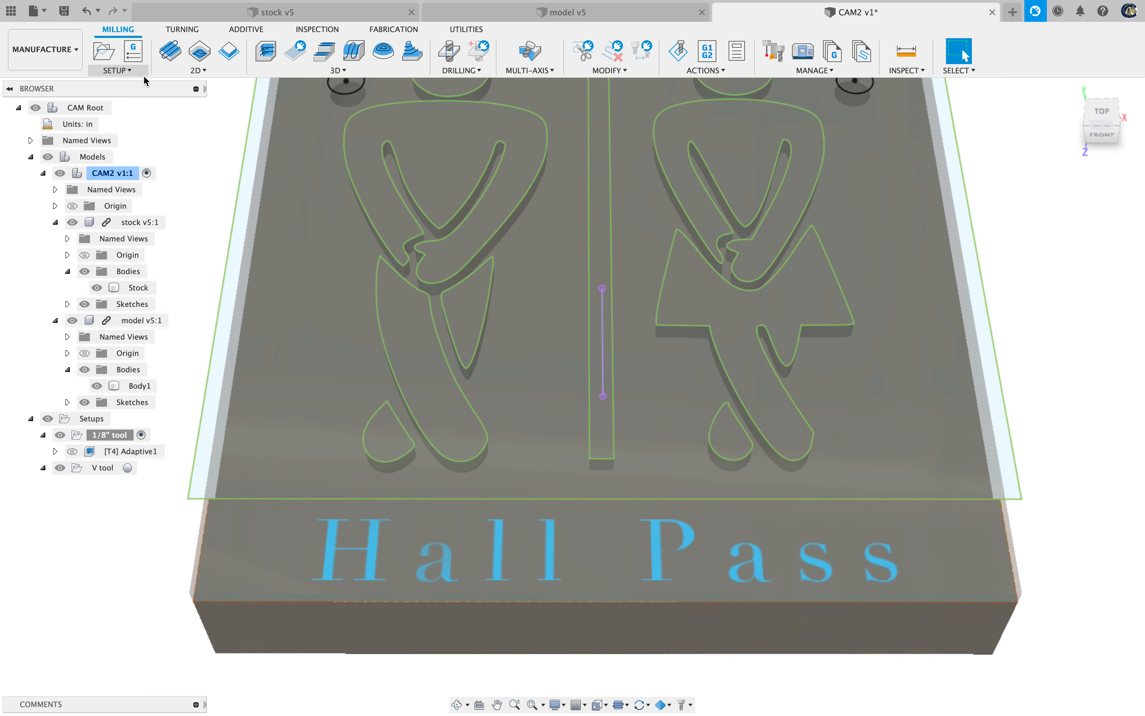
Start a 2D Engrave operation with tool 13, the 6 mm 60° V-Carve mill from the X-Carve Simplified library, and review its speeds and feeds
click(201, 70)
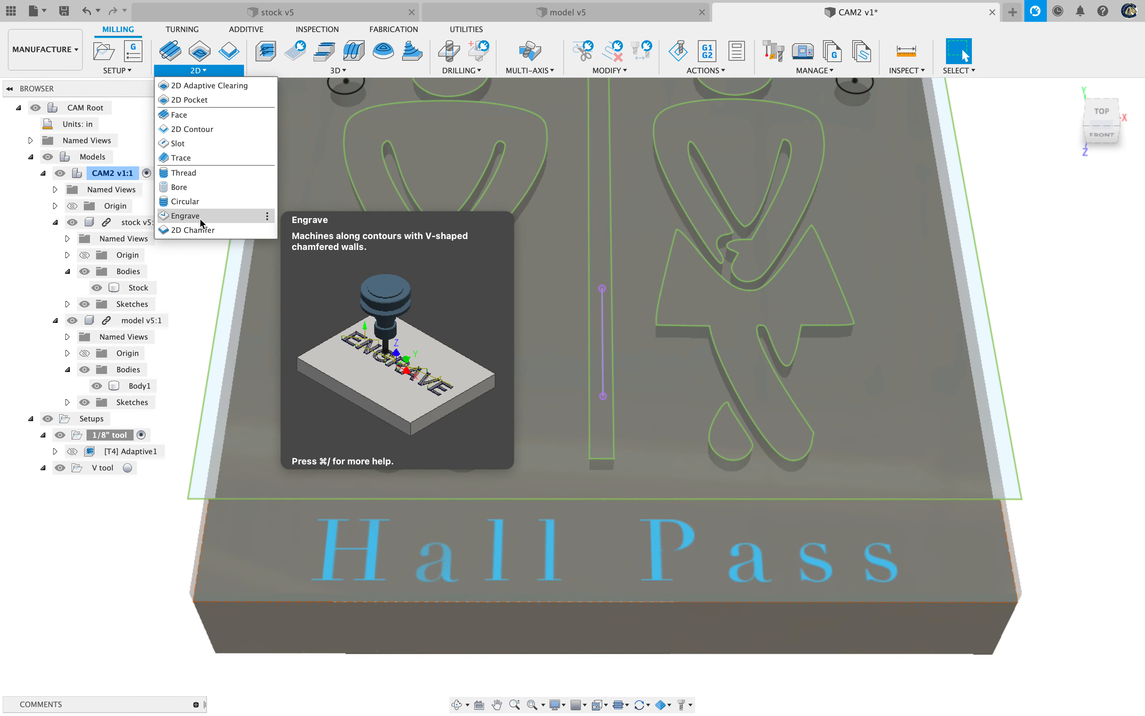
click(185, 216)
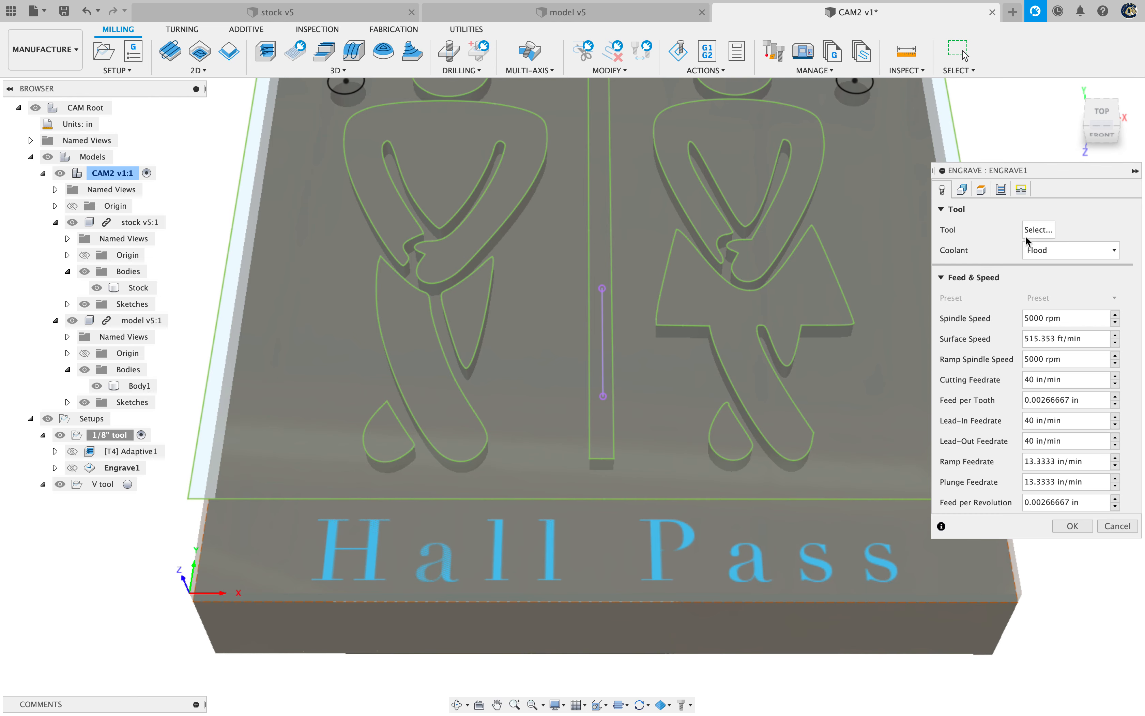
click(1034, 231)
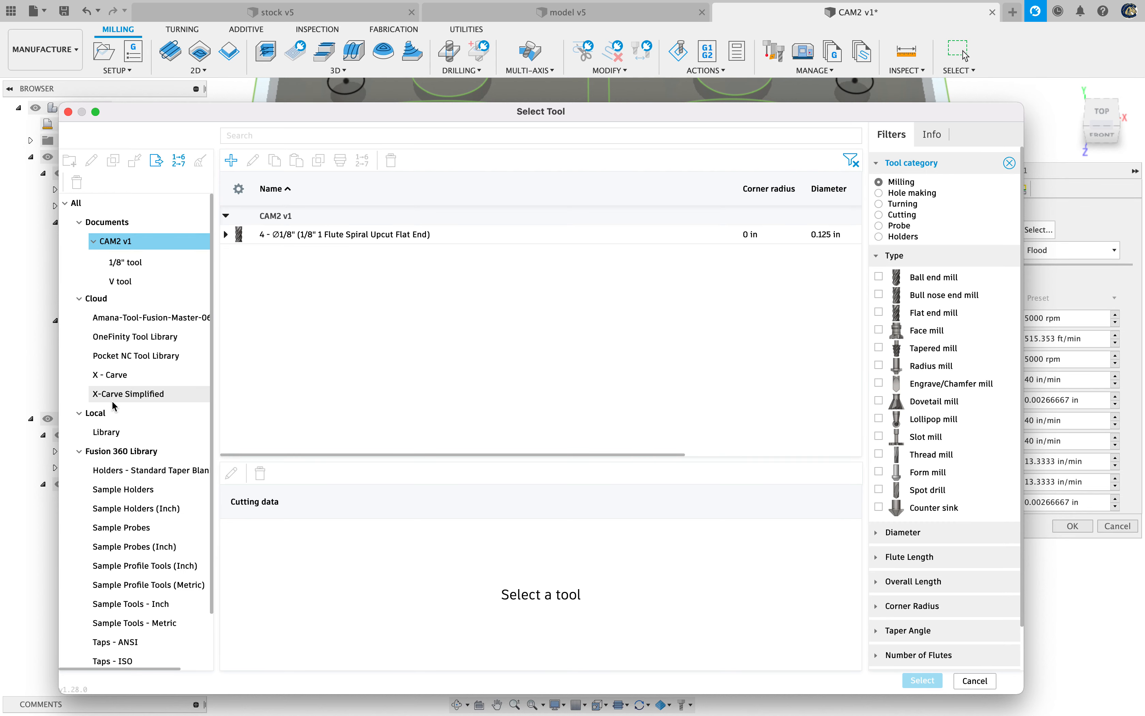
click(126, 394)
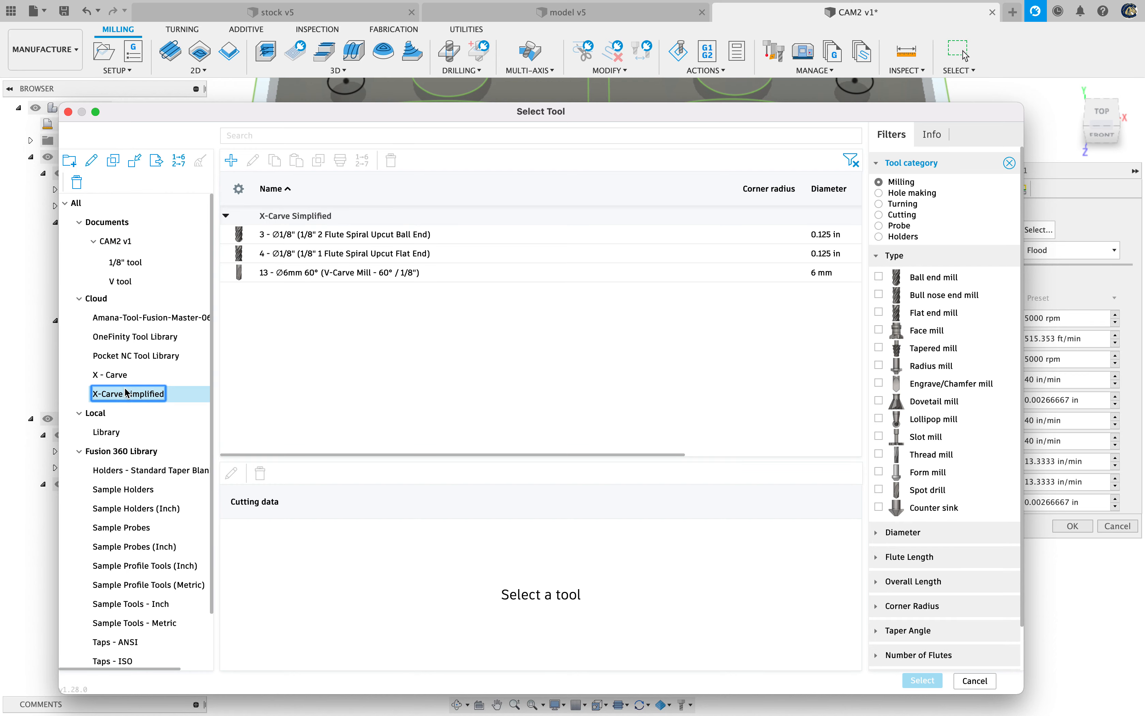
click(380, 272)
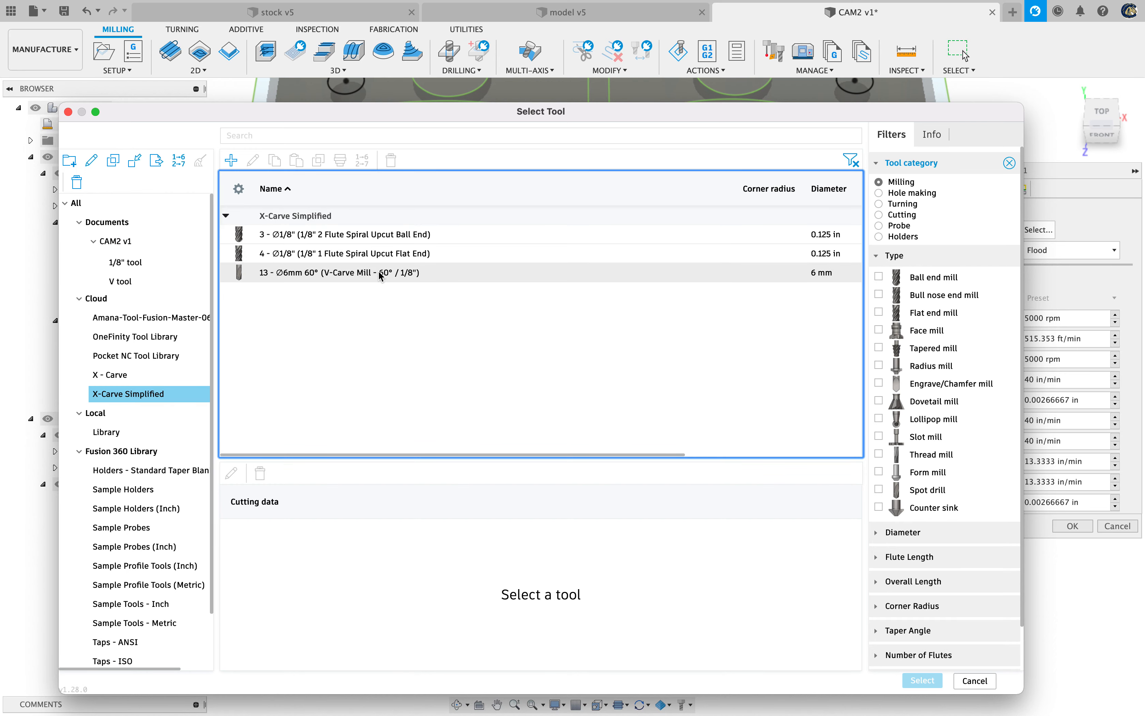
double_click(381, 276)
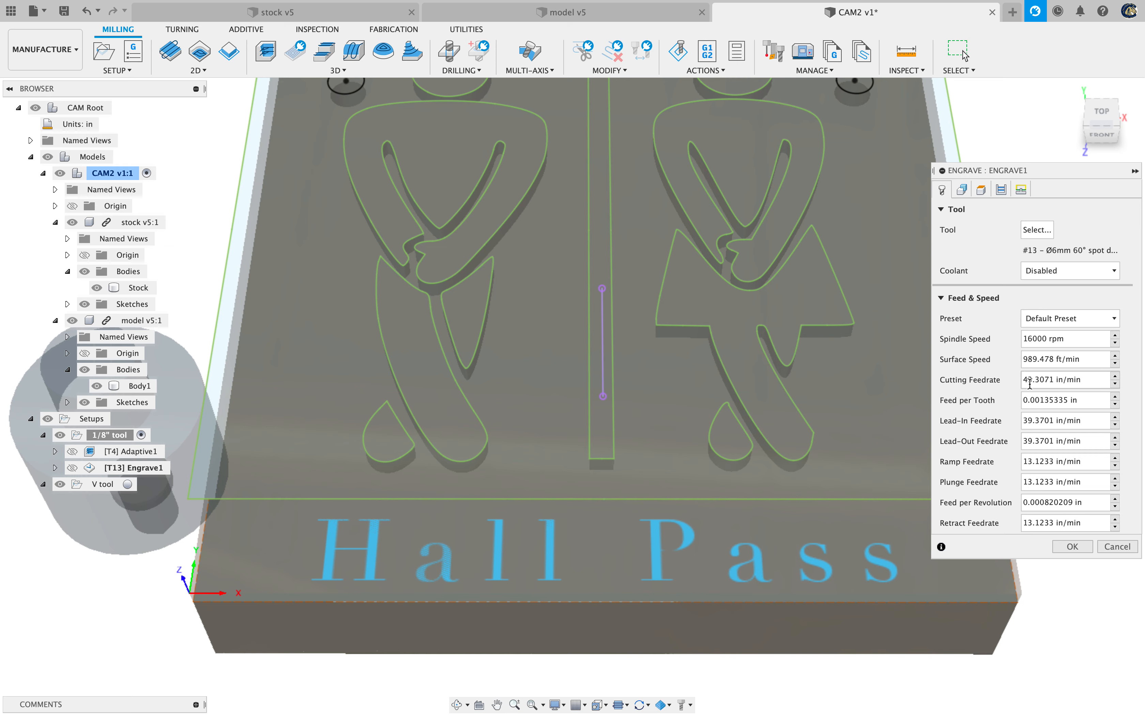
click(1027, 379)
click(1040, 339)
click(1033, 379)
click(1033, 339)
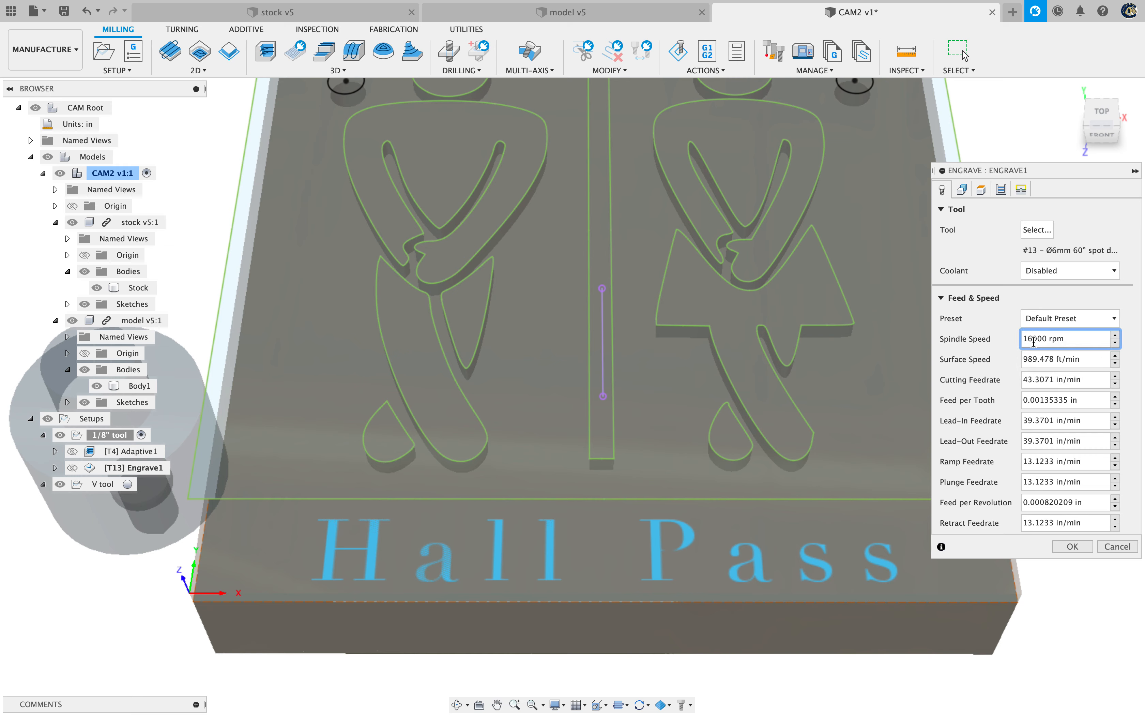
Select the Hall Pass lettering as the engraving contour, review the heights and passes, and generate the Engrave toolpath
click(961, 190)
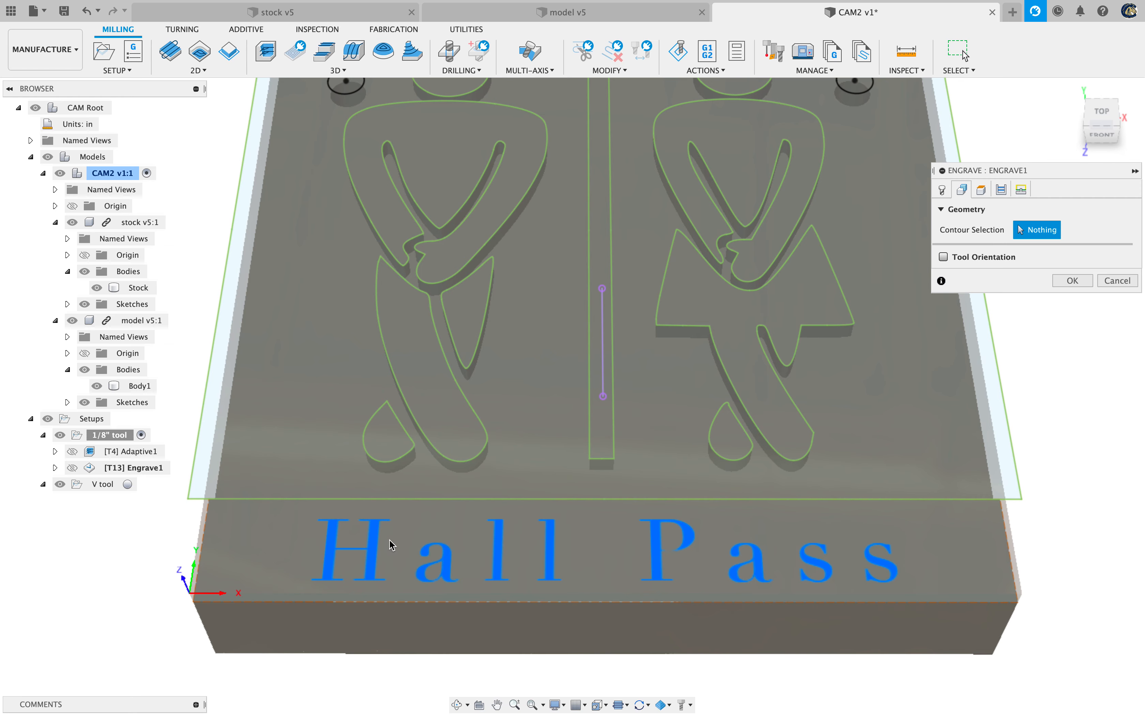
click(374, 548)
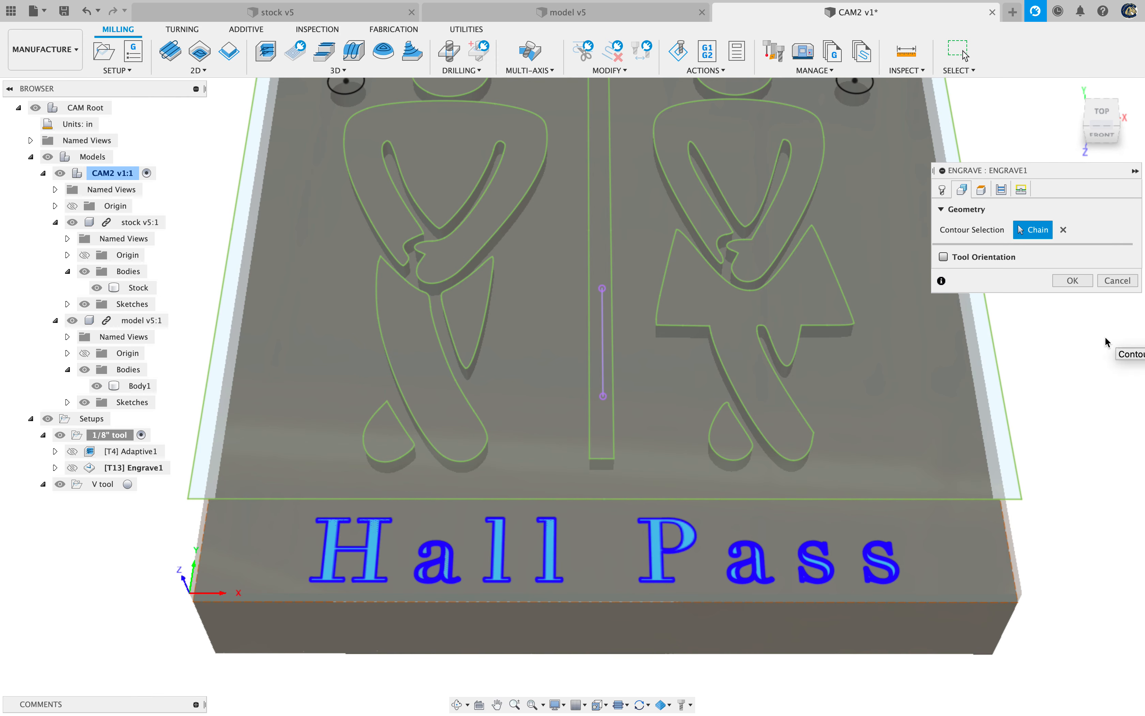
click(981, 191)
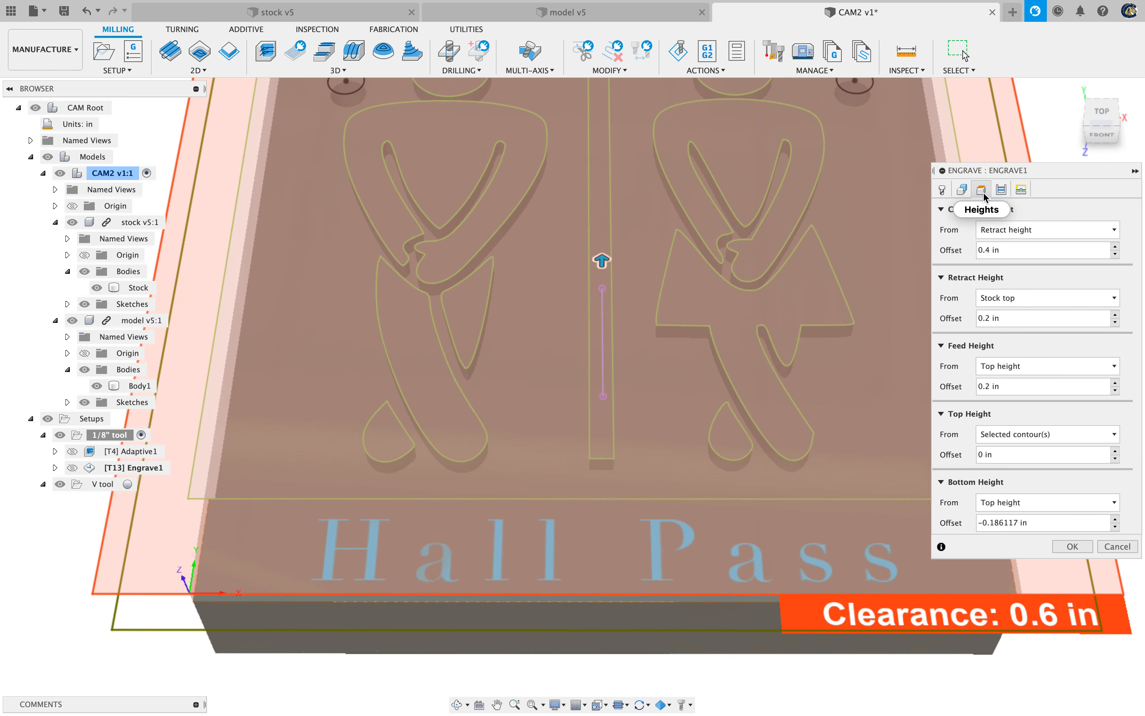
click(1001, 191)
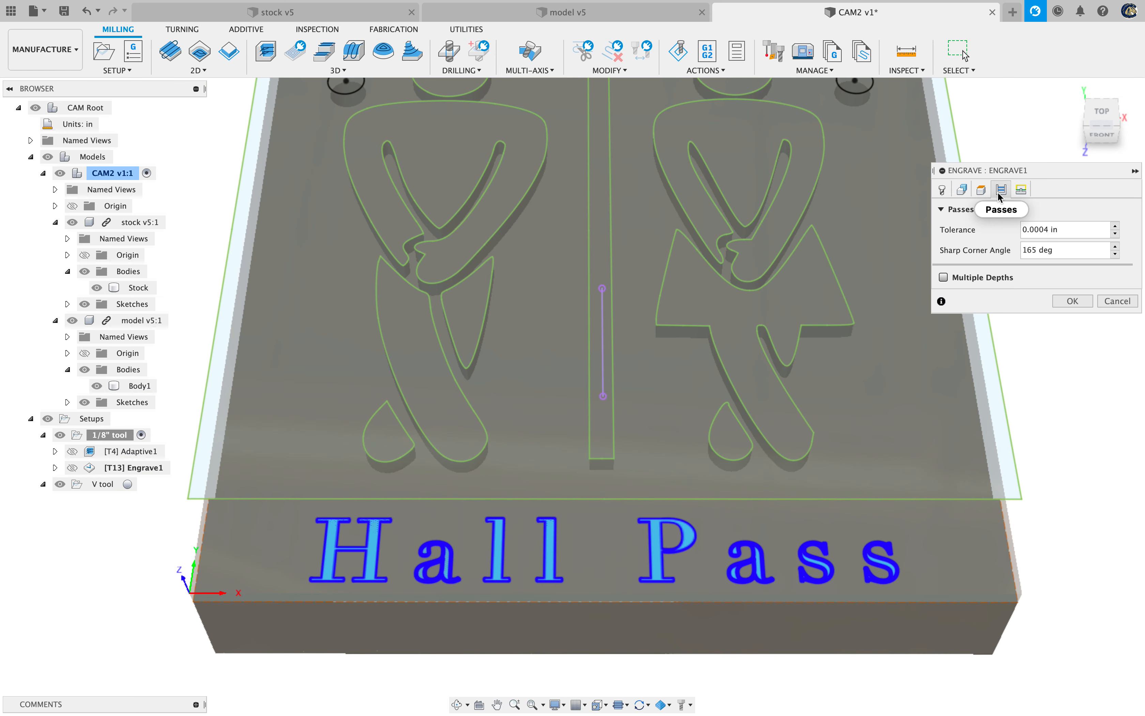
click(981, 191)
click(962, 190)
click(942, 190)
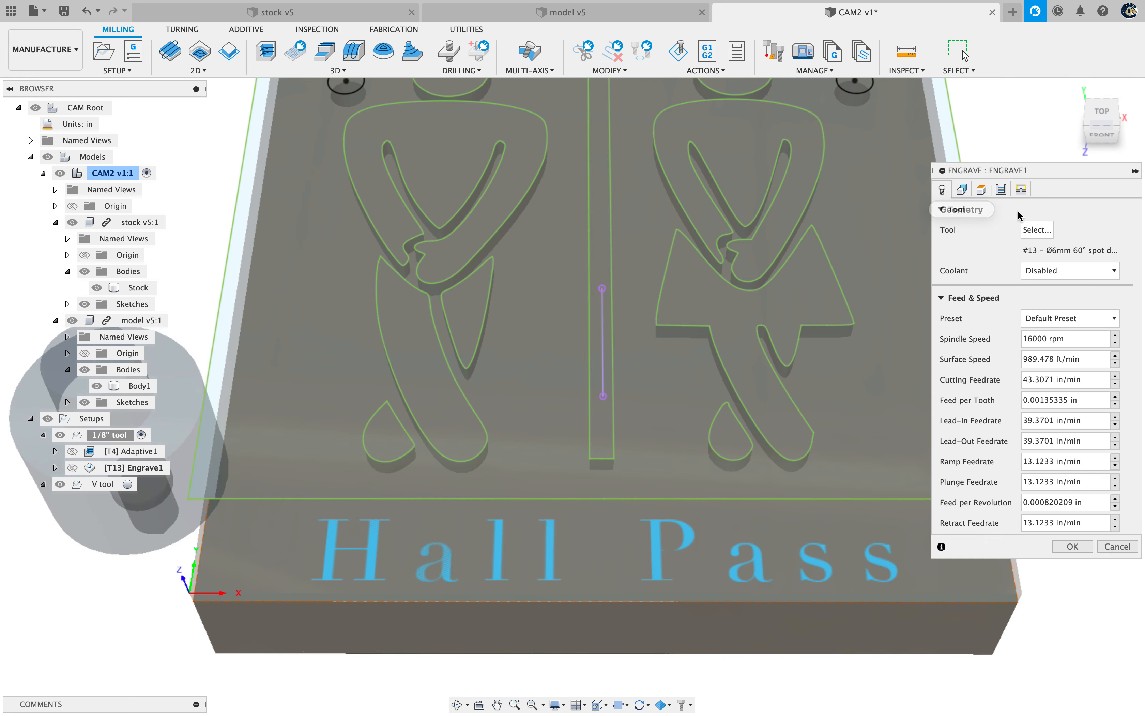
click(1070, 547)
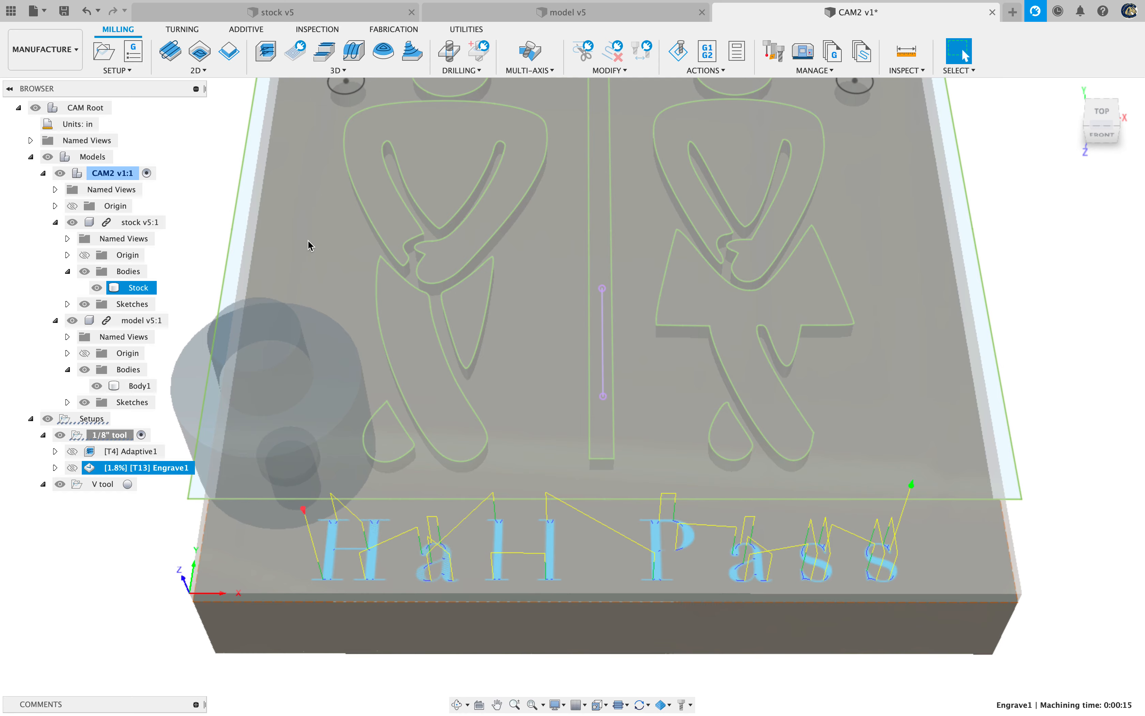
Move the Engrave1 operation out of the 1/8" tool setup and into the V tool setup
scroll(300, 525, up, 4)
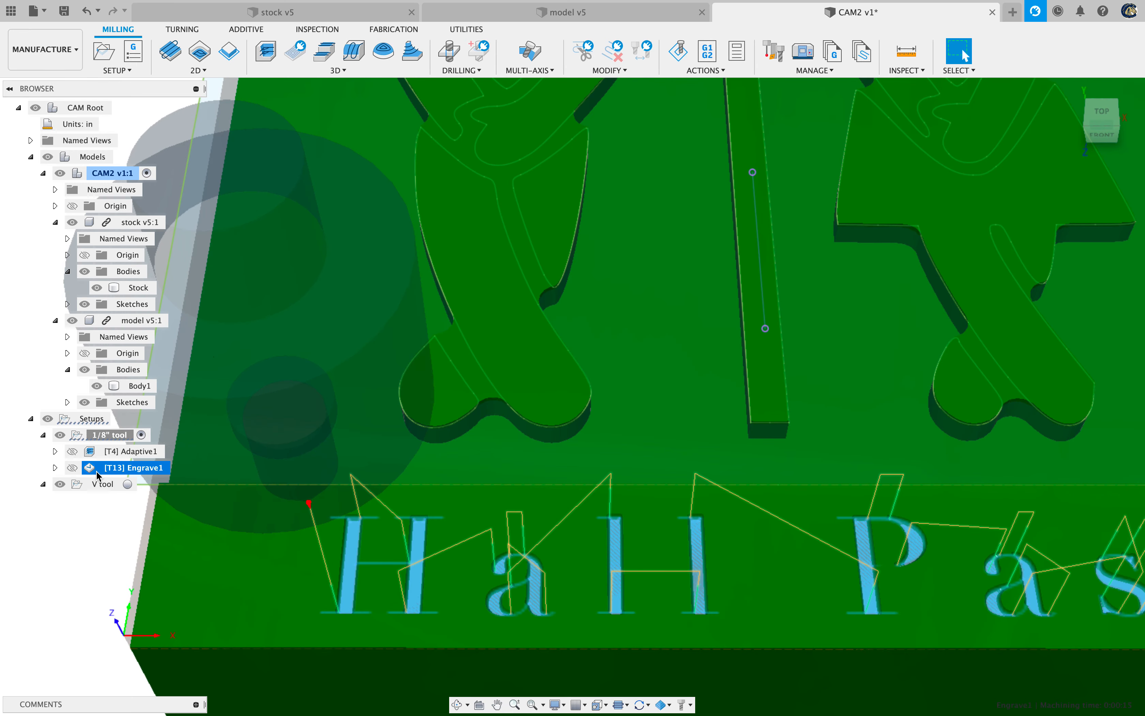
mouse_move(97, 471)
mouse_down()
mouse_move(91, 555)
mouse_move(107, 468)
mouse_move(89, 486)
mouse_up()
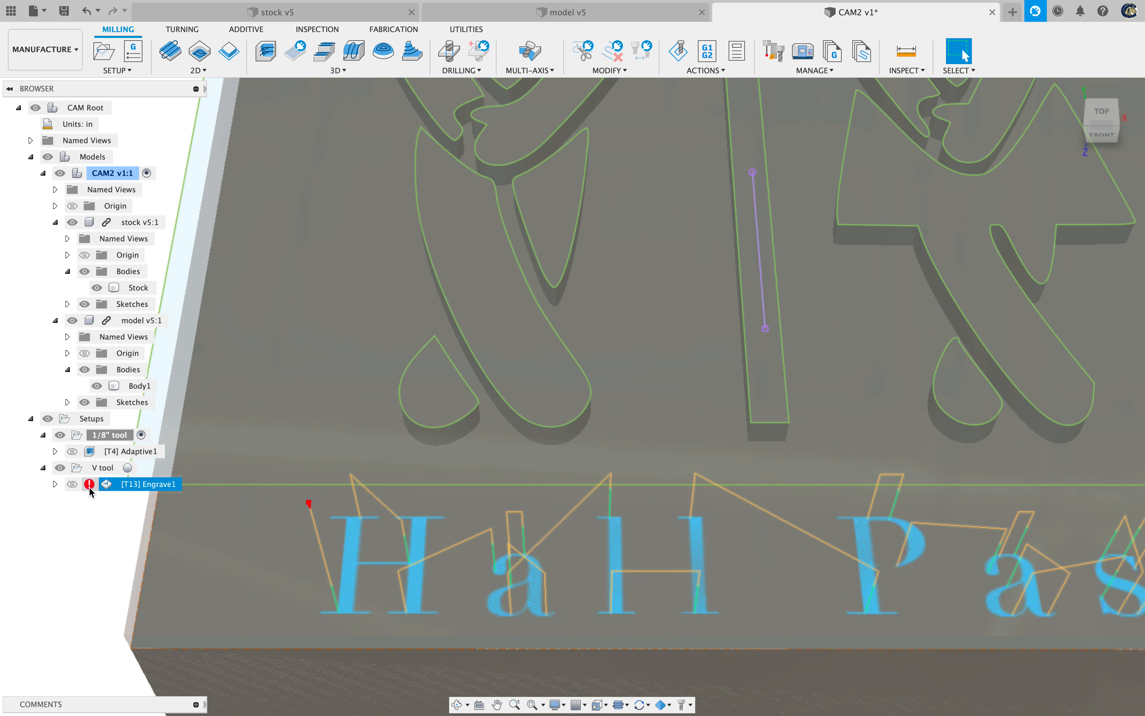
click(93, 489)
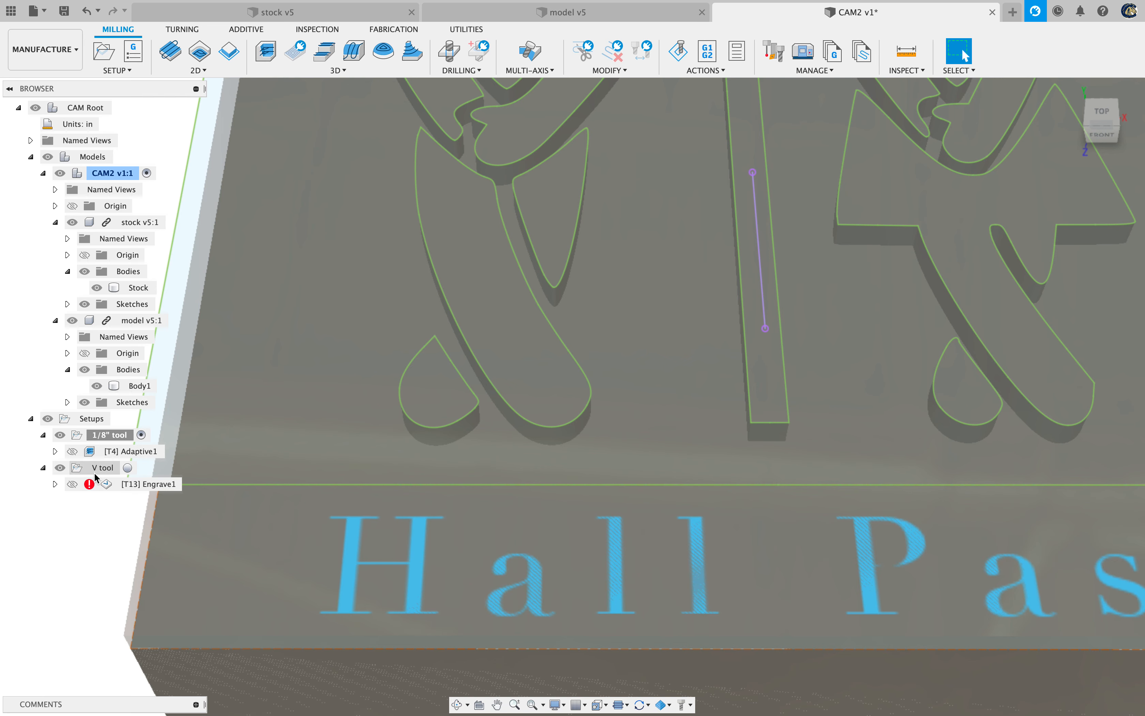
click(101, 484)
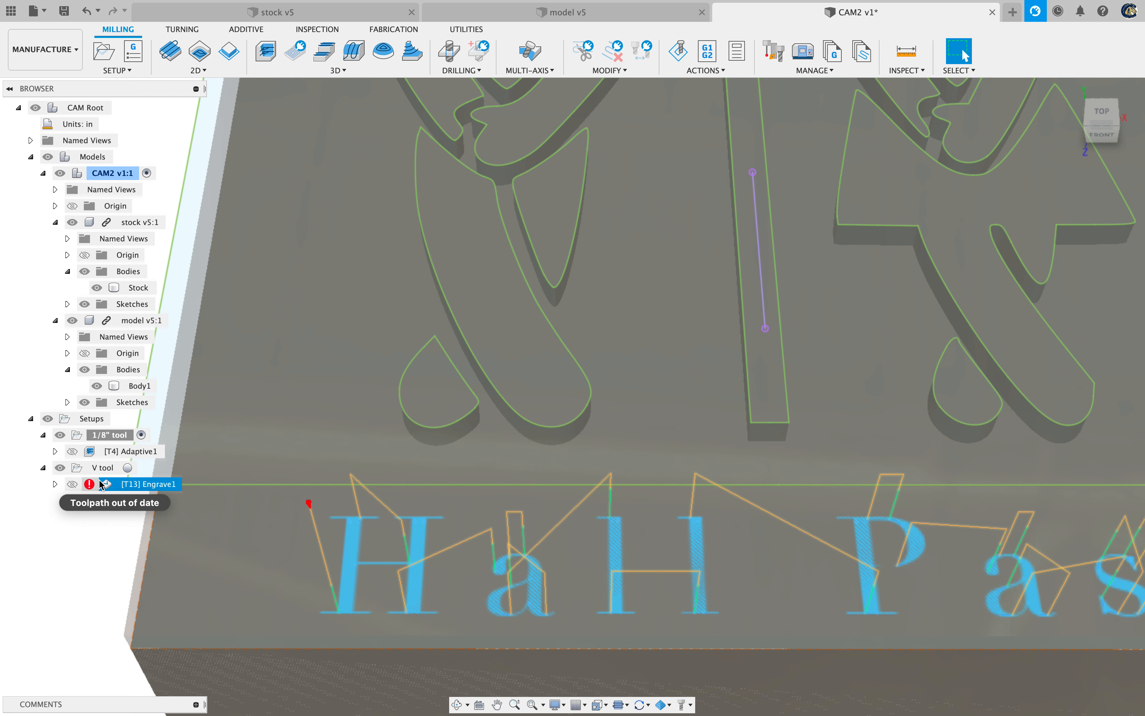
click(128, 468)
click(40, 493)
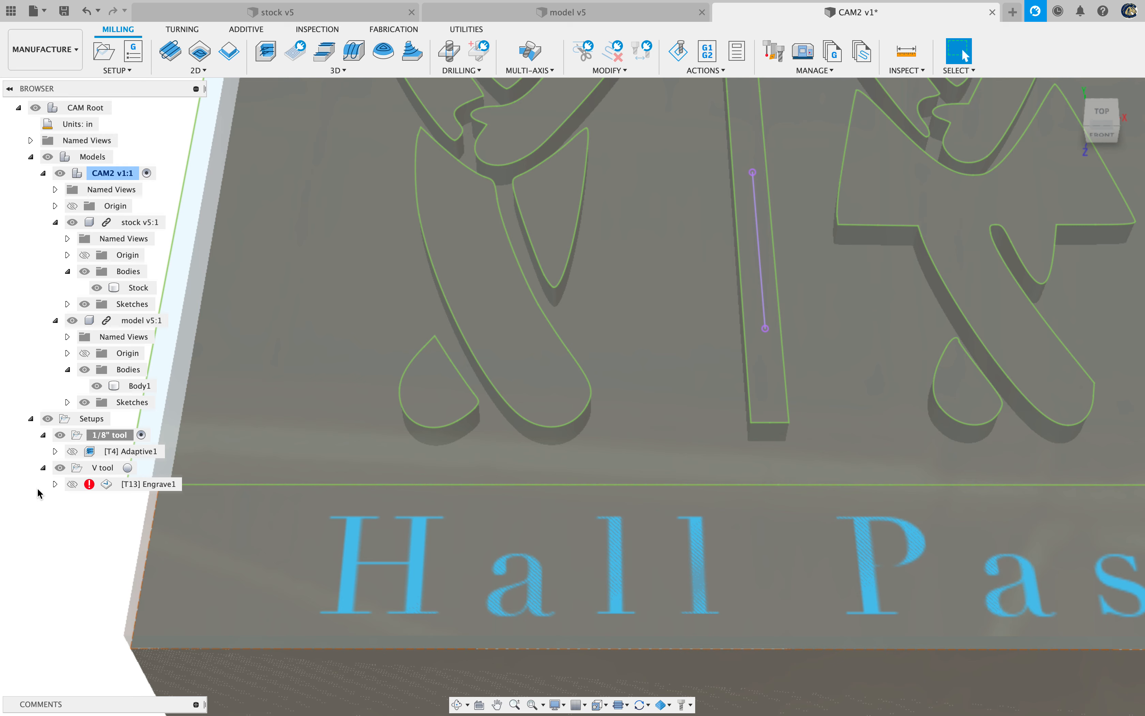
click(69, 470)
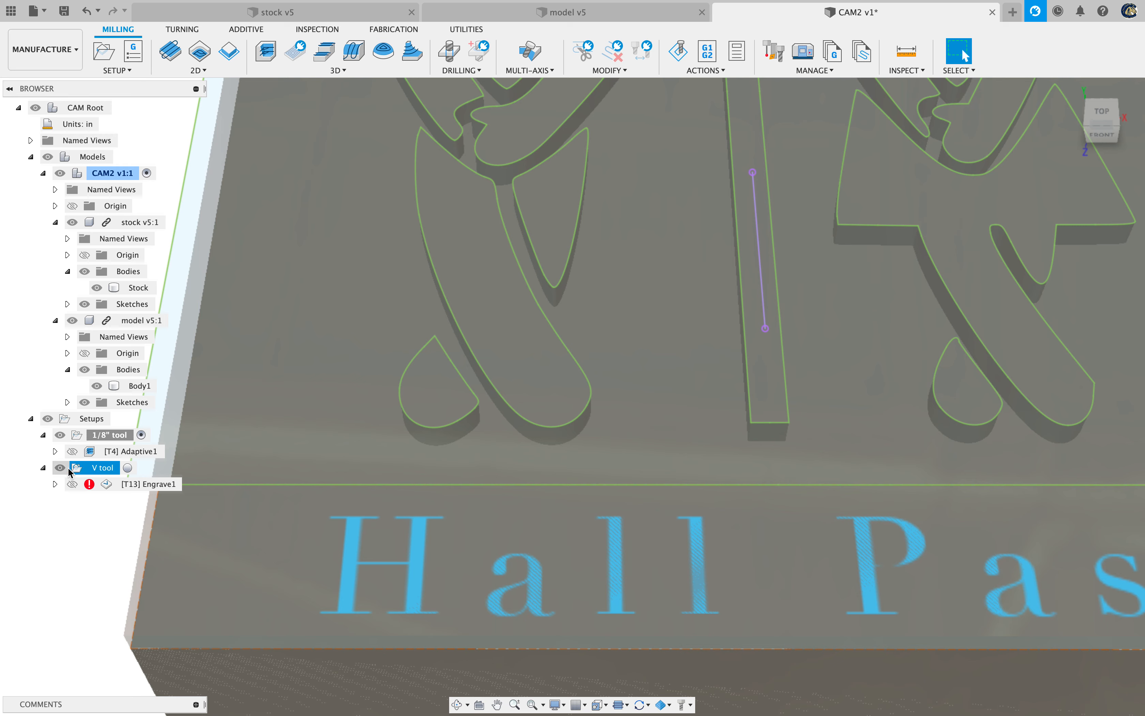
click(88, 487)
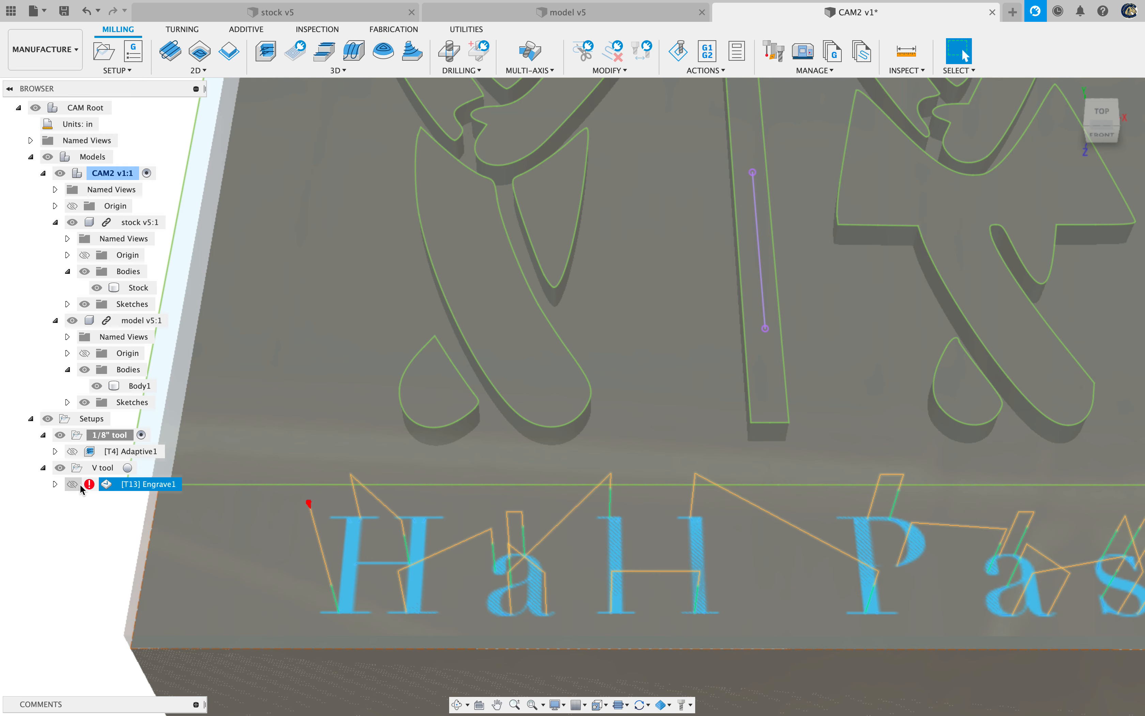
Edit the V tool setup so its stock mode is From preceding setup
right_click(93, 470)
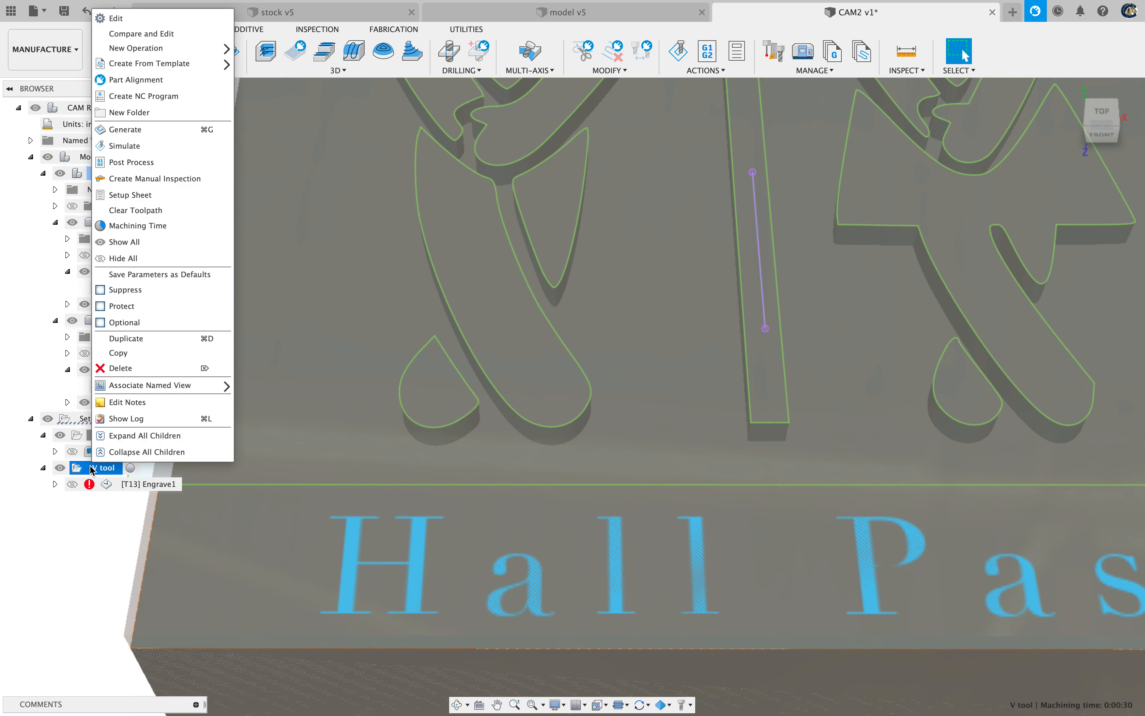
click(160, 19)
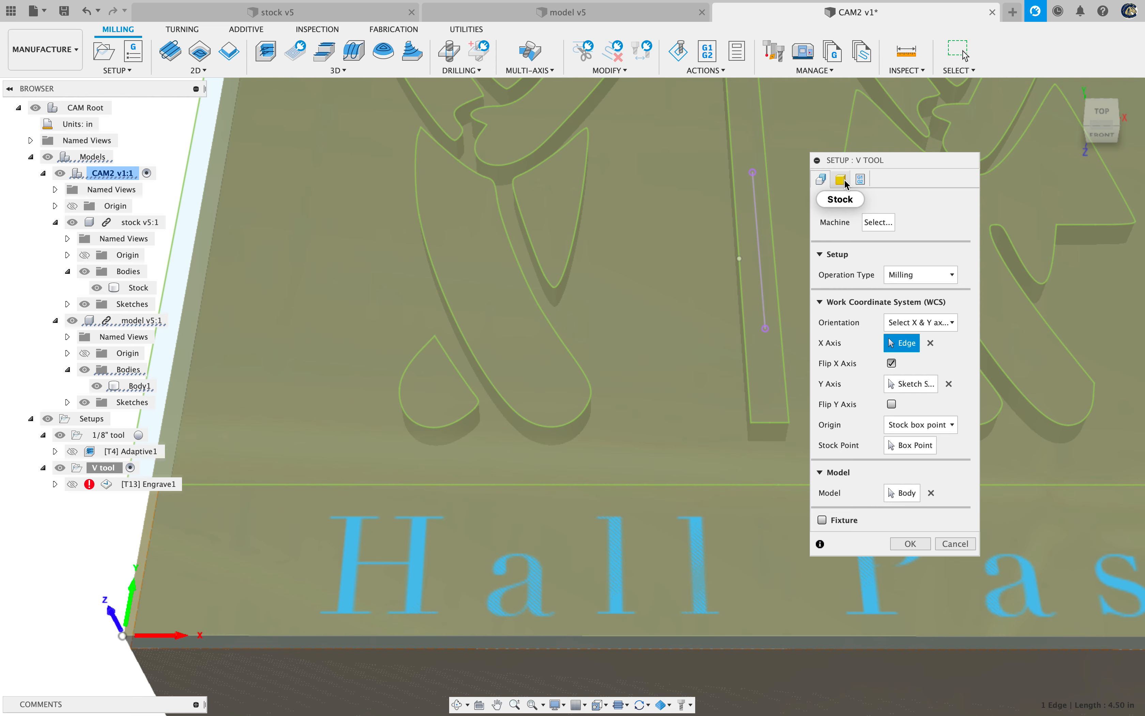
click(846, 182)
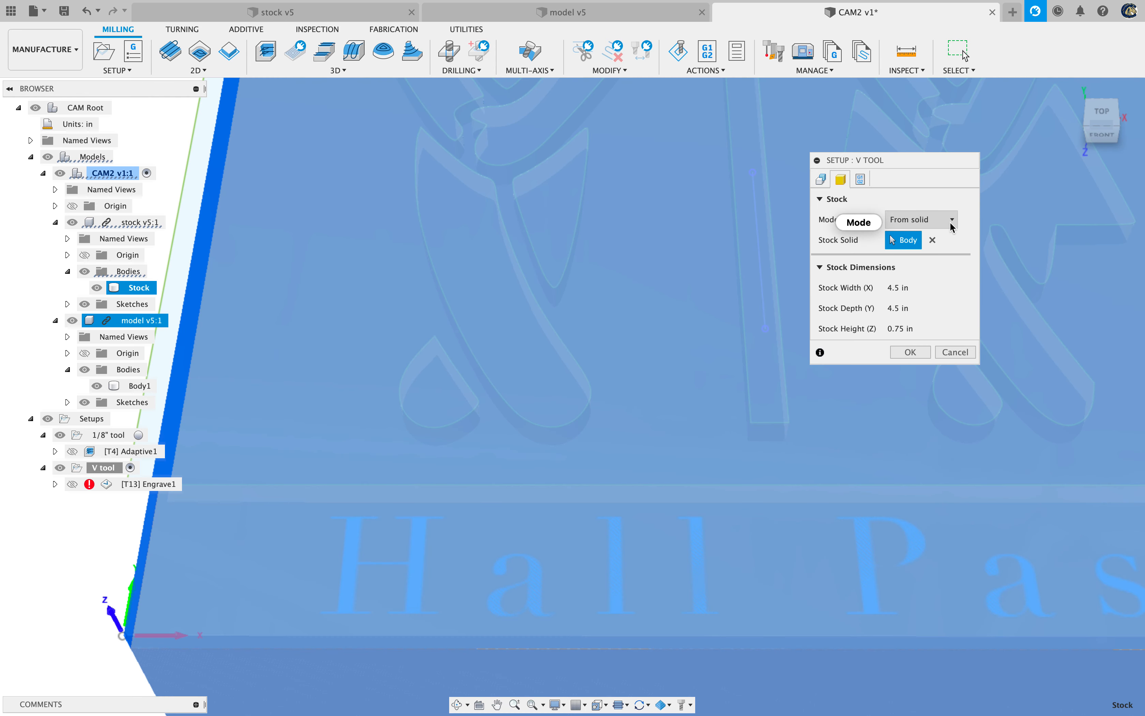
click(930, 221)
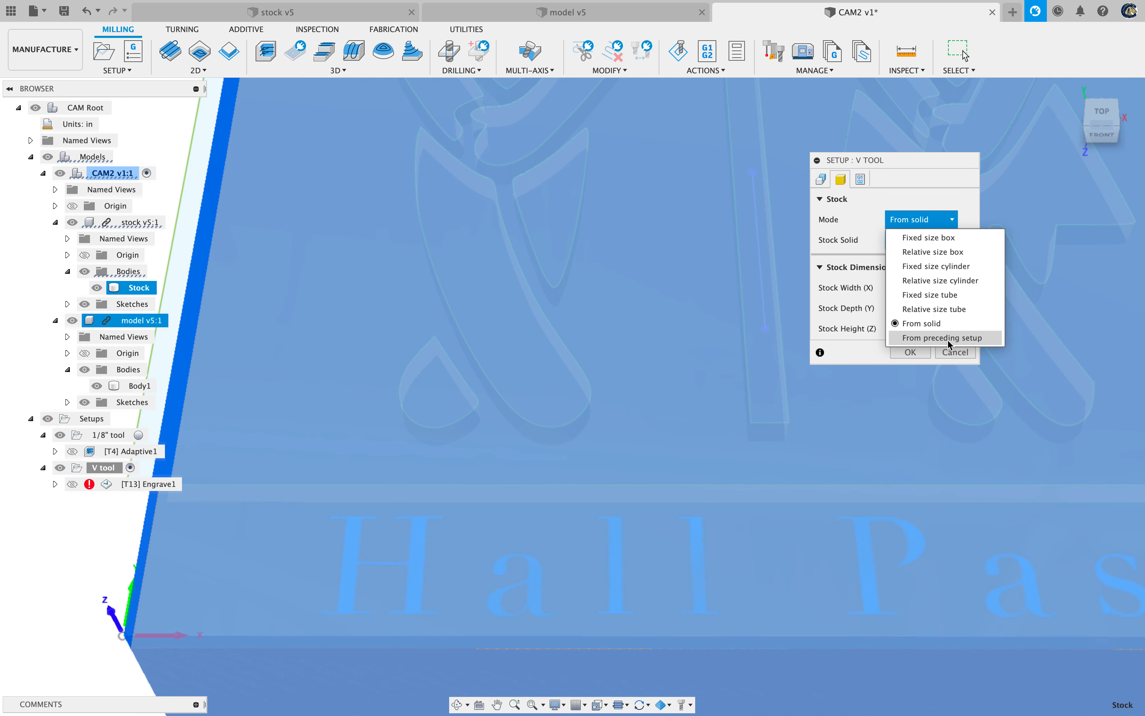
click(962, 339)
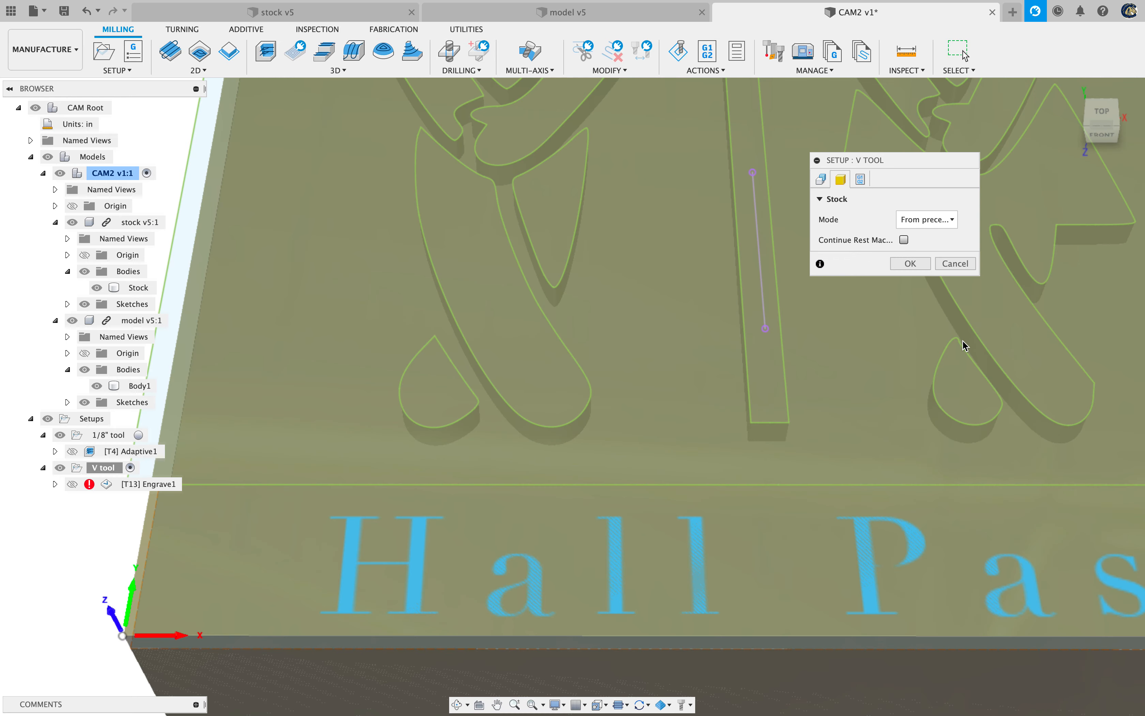
click(910, 263)
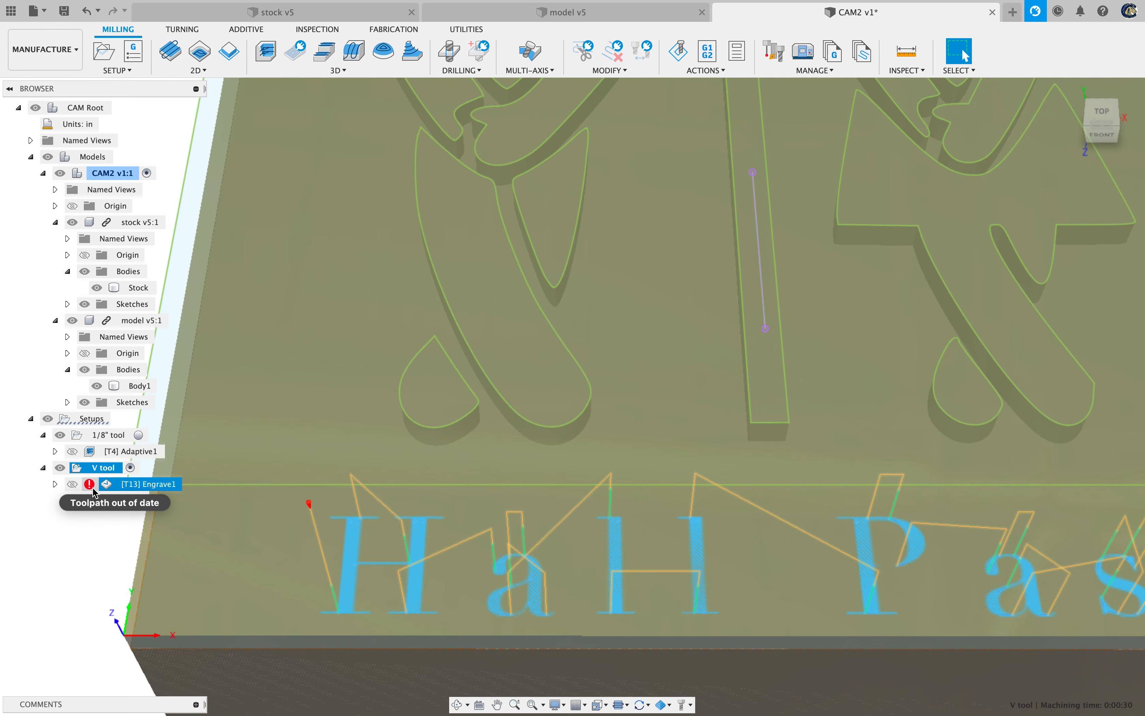
Regenerate the out-of-date Engrave1 toolpath in the V tool setup and check it on the lettering
right_click(149, 491)
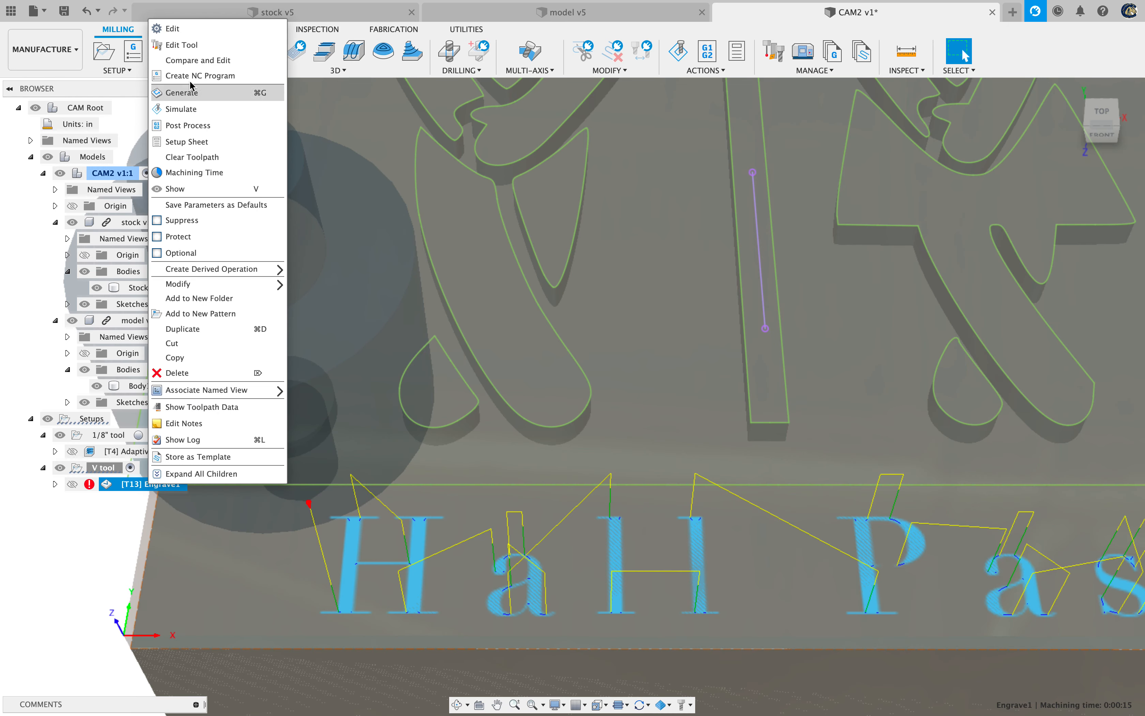
click(182, 92)
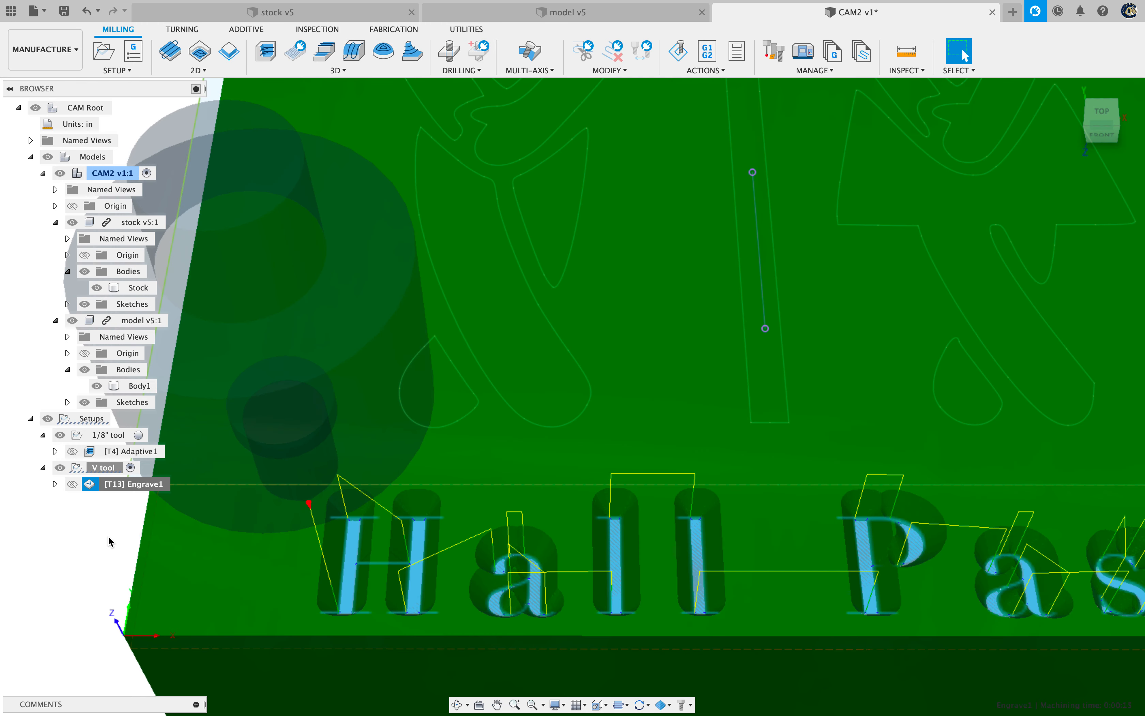
scroll(130, 530, up, 2)
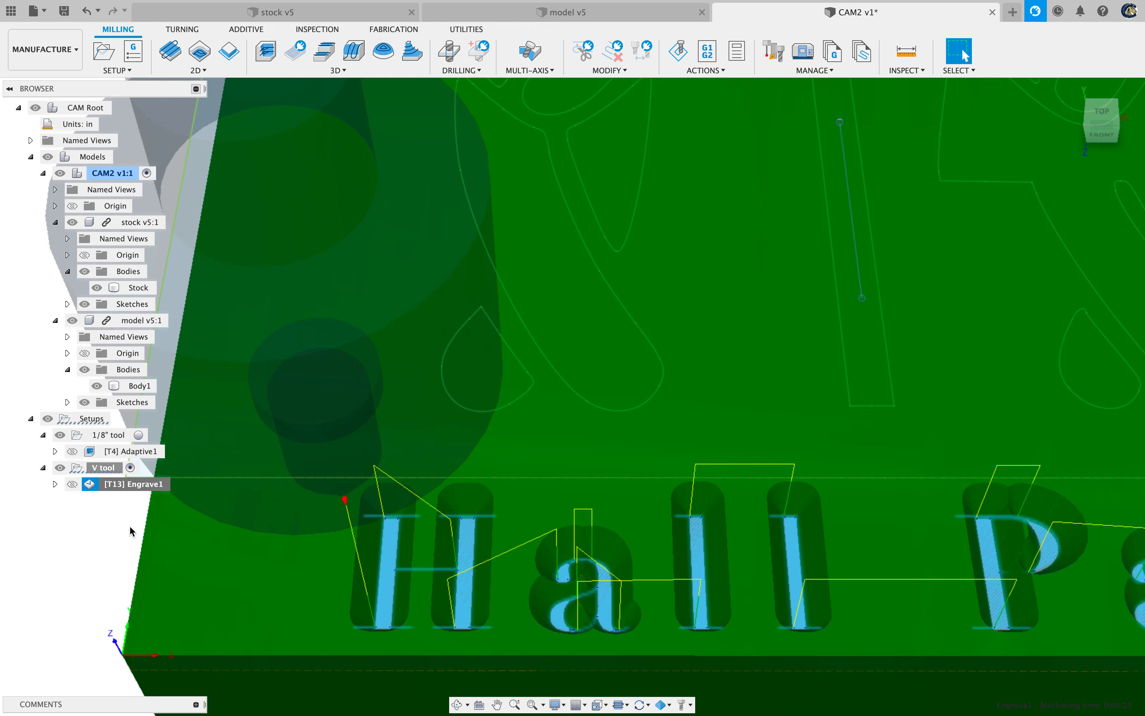
scroll(129, 525, down, 4)
click(89, 556)
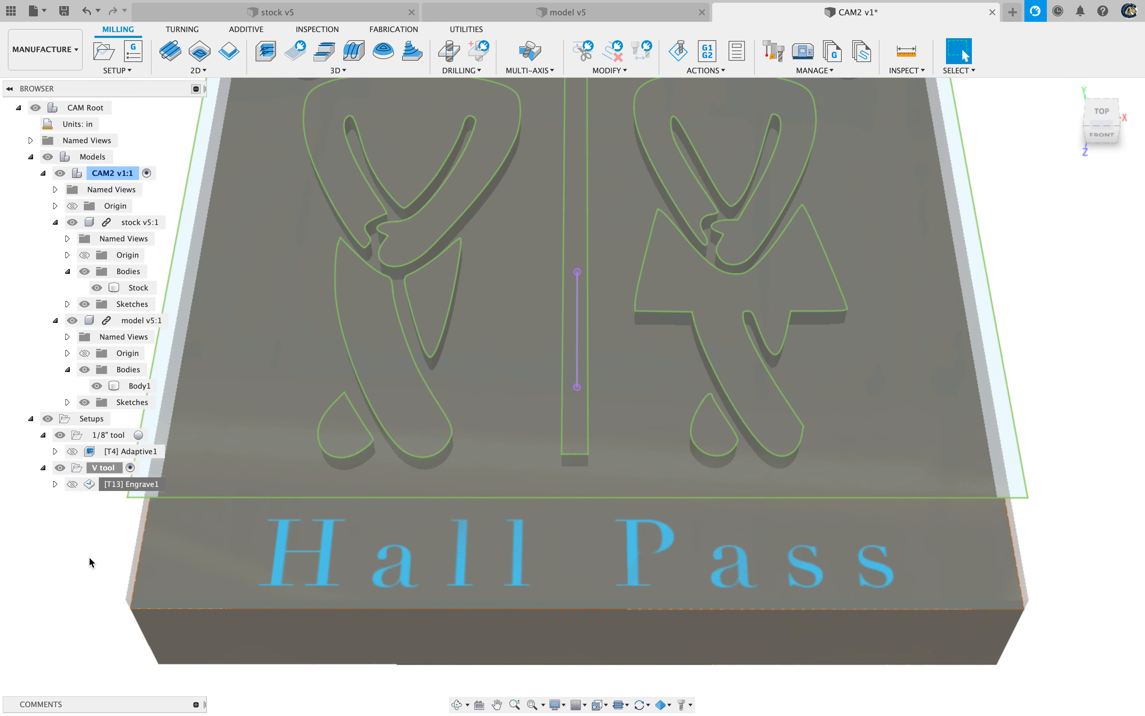
Simulate the Engrave1 operation through to the end and examine the cut letters up close
right_click(124, 483)
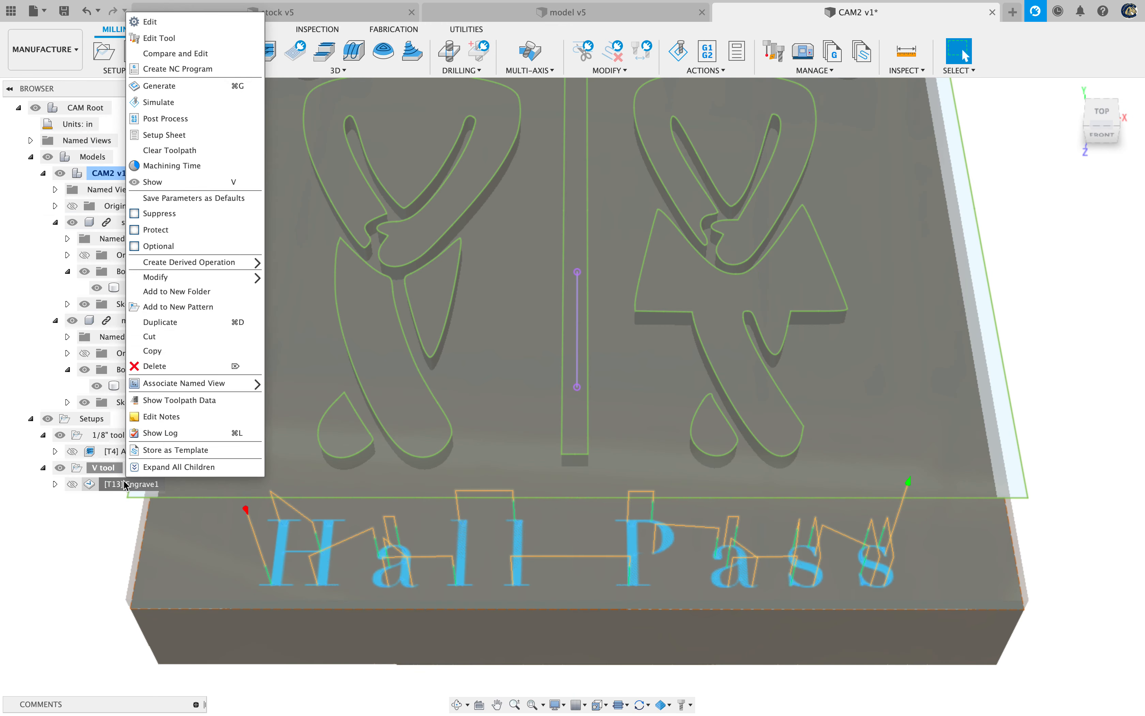
click(159, 102)
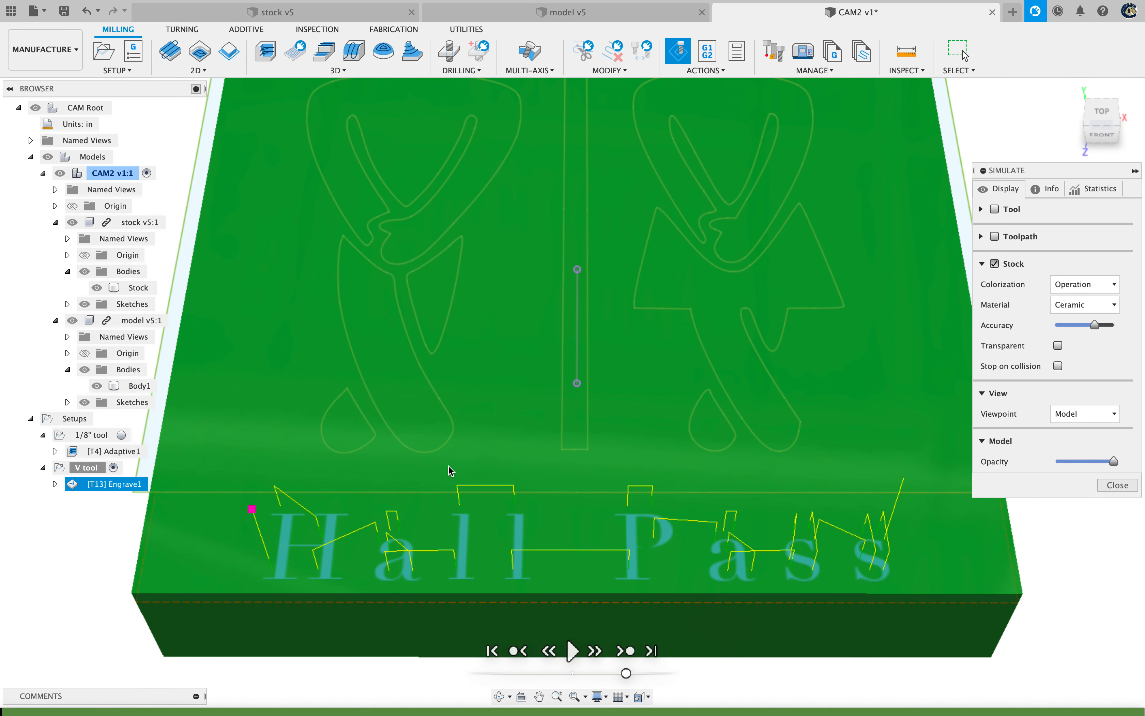
click(572, 652)
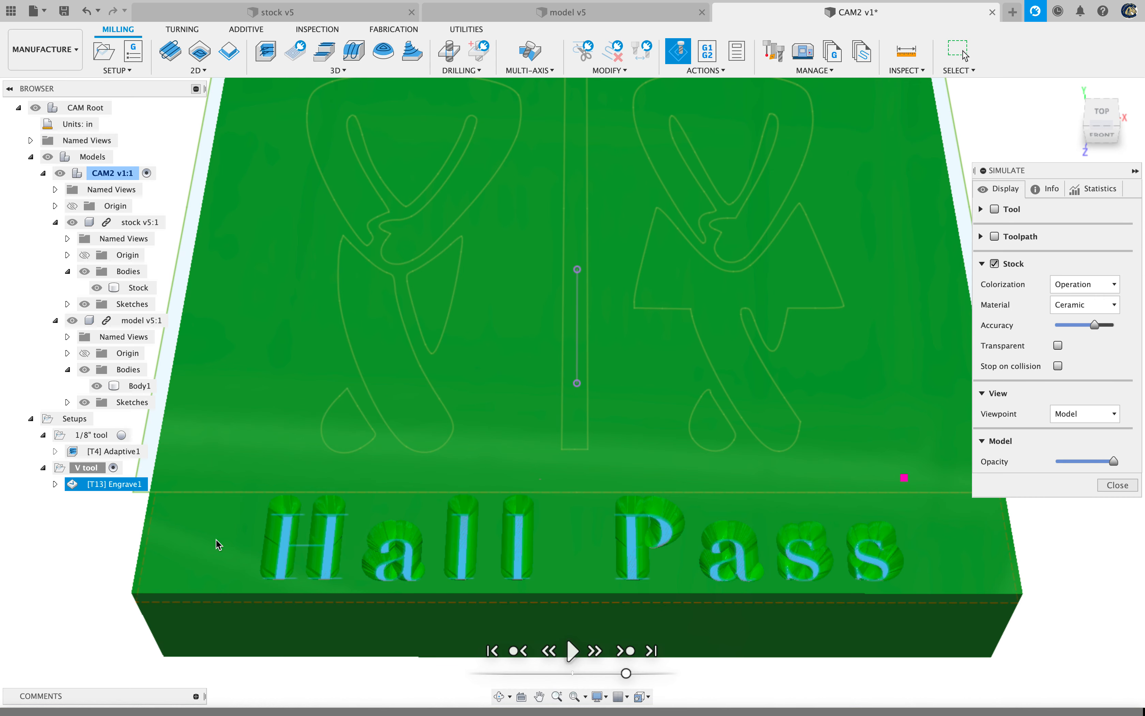
scroll(266, 493, up, 3)
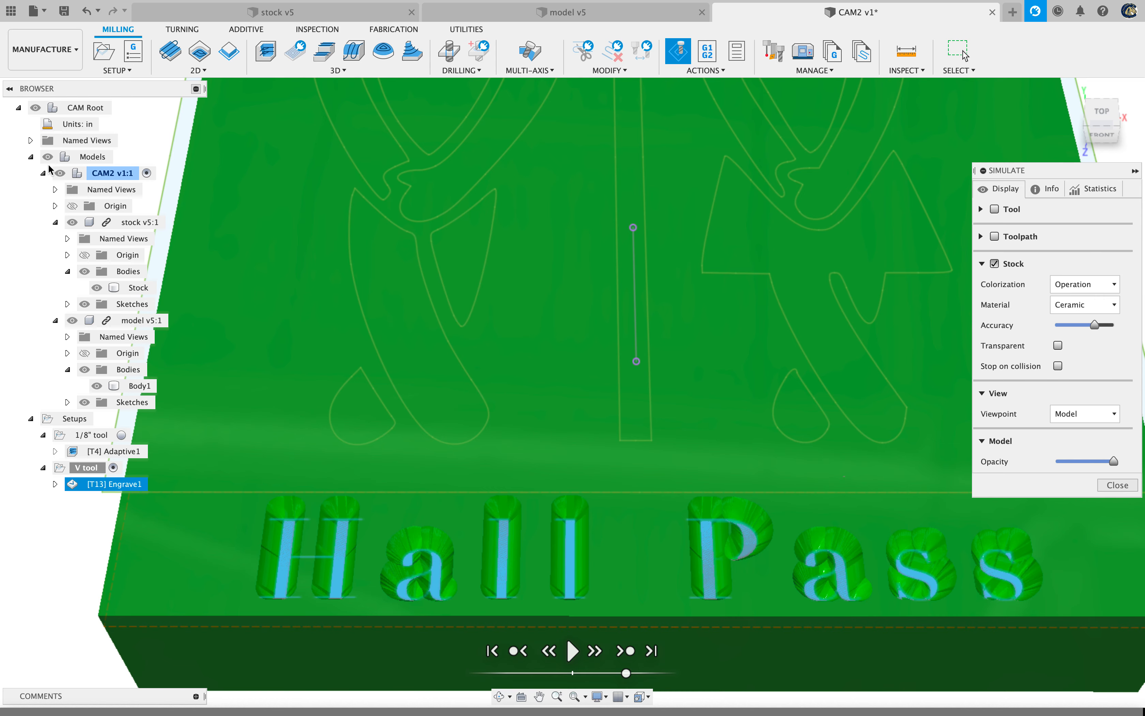
Hide and show the models to compare the simulated cuts with the Hall Pass lettering, and close the simulation
click(60, 174)
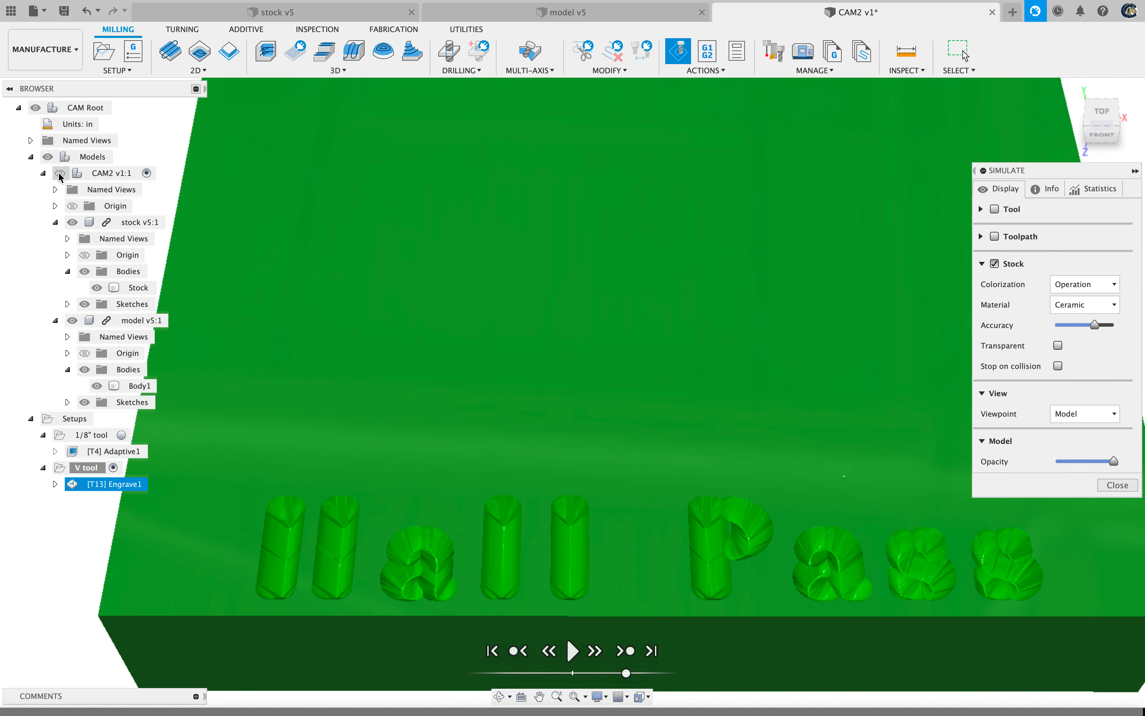
click(60, 174)
click(60, 173)
click(60, 174)
click(60, 174)
click(60, 174)
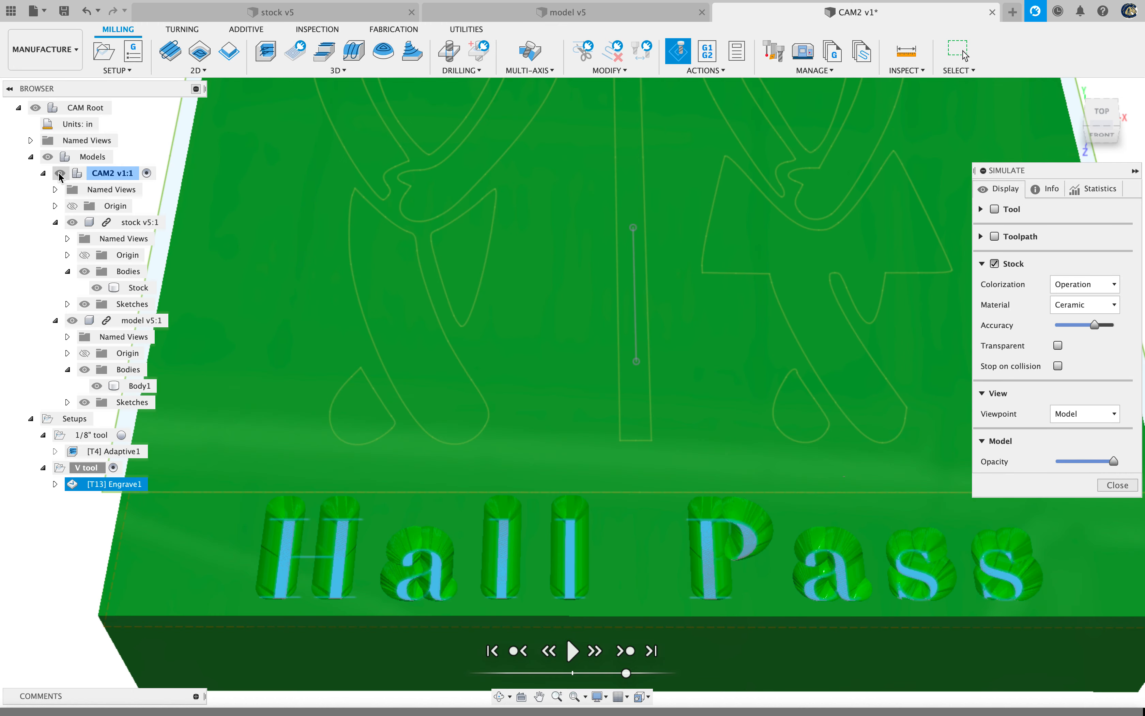
click(48, 158)
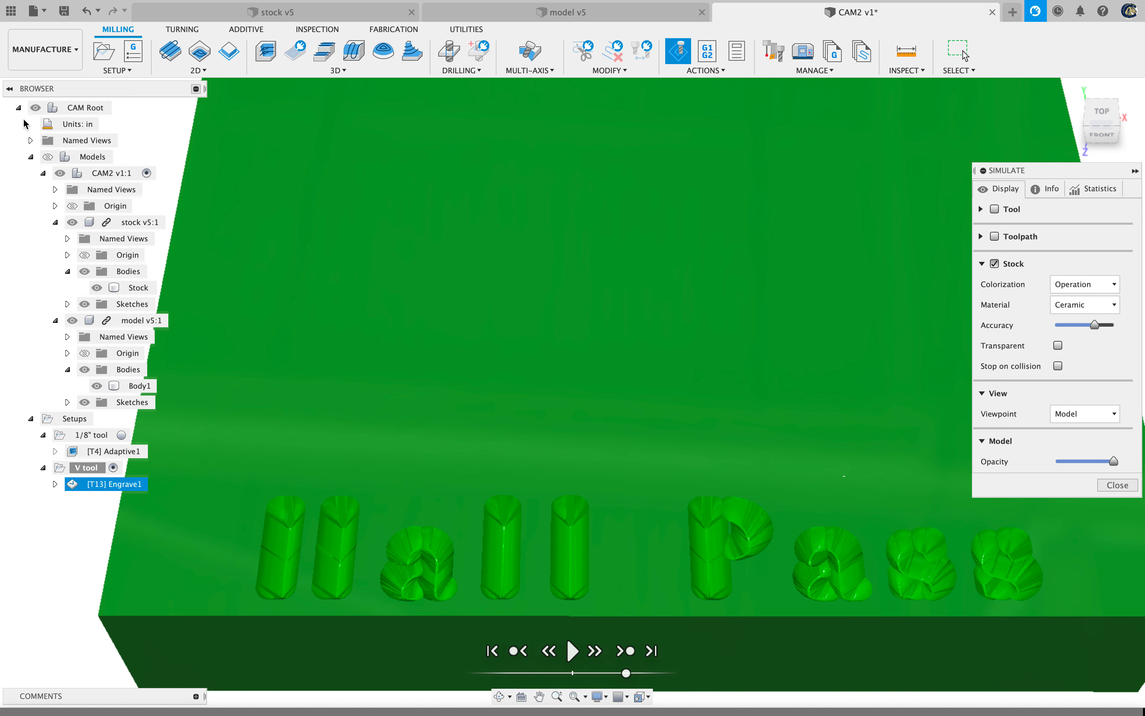
click(49, 157)
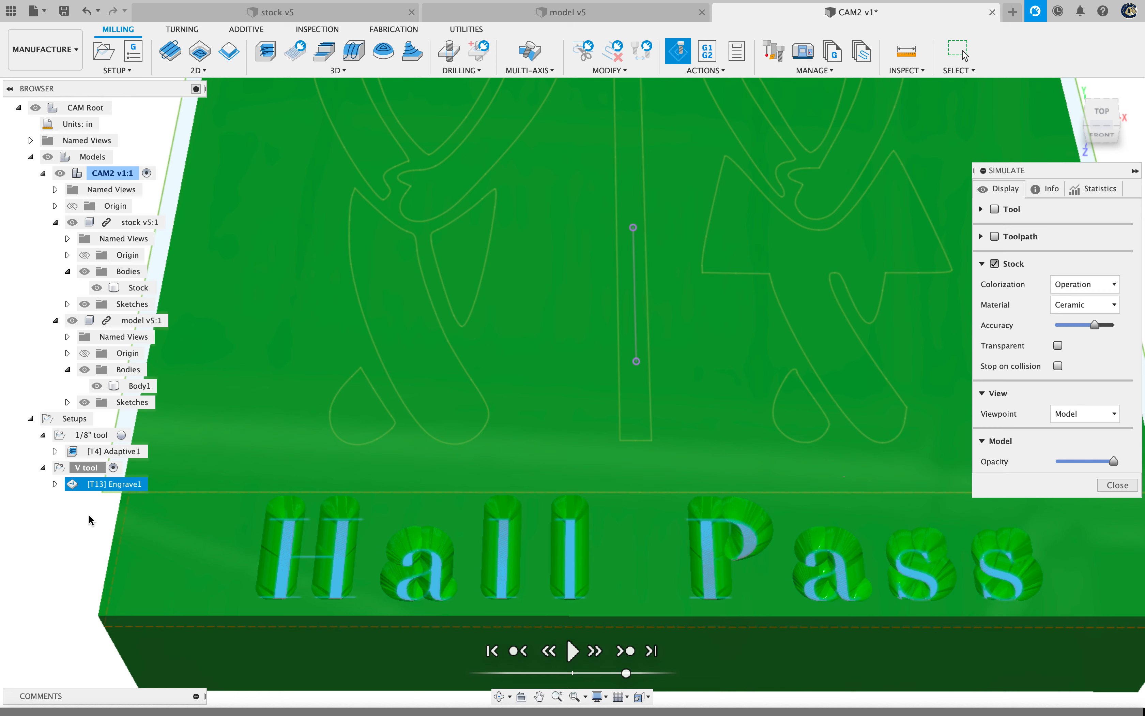
right_click(112, 488)
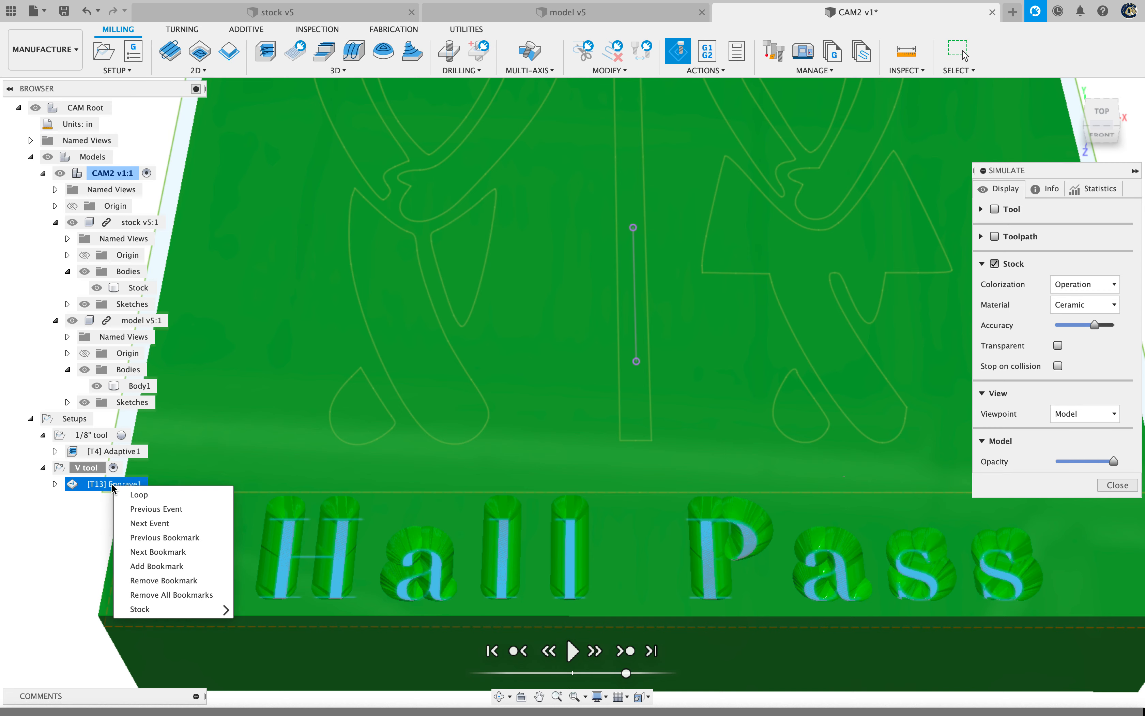
click(36, 526)
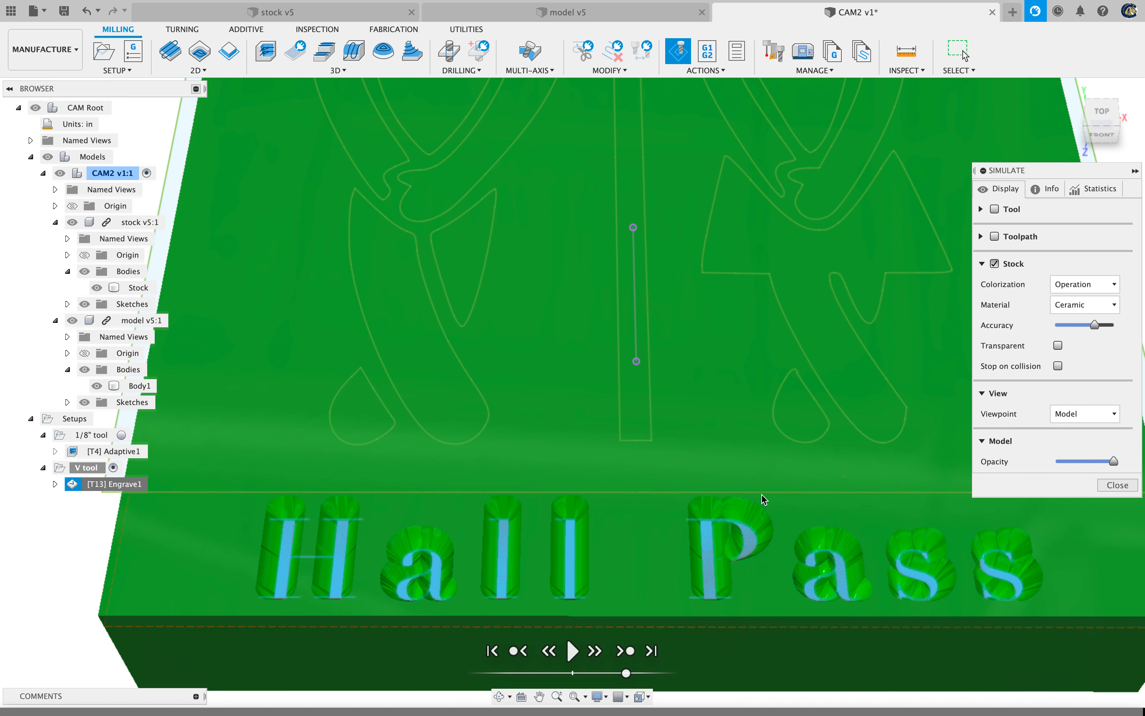
middle_drag(734, 517, 679, 520)
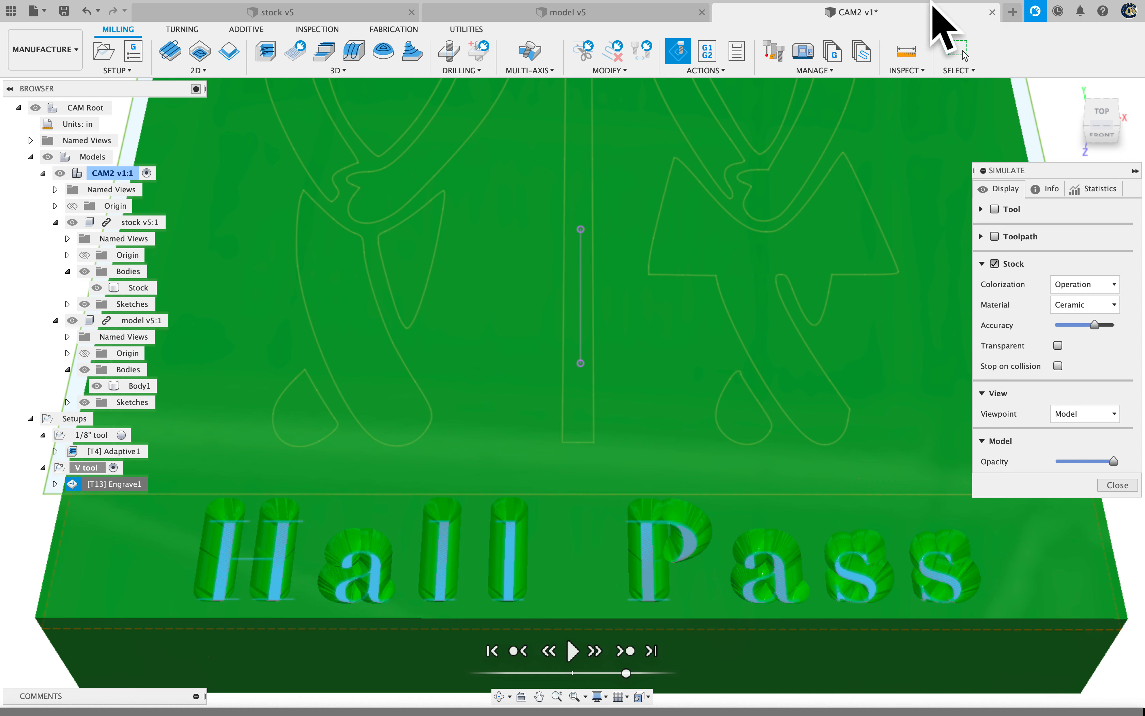
click(1116, 485)
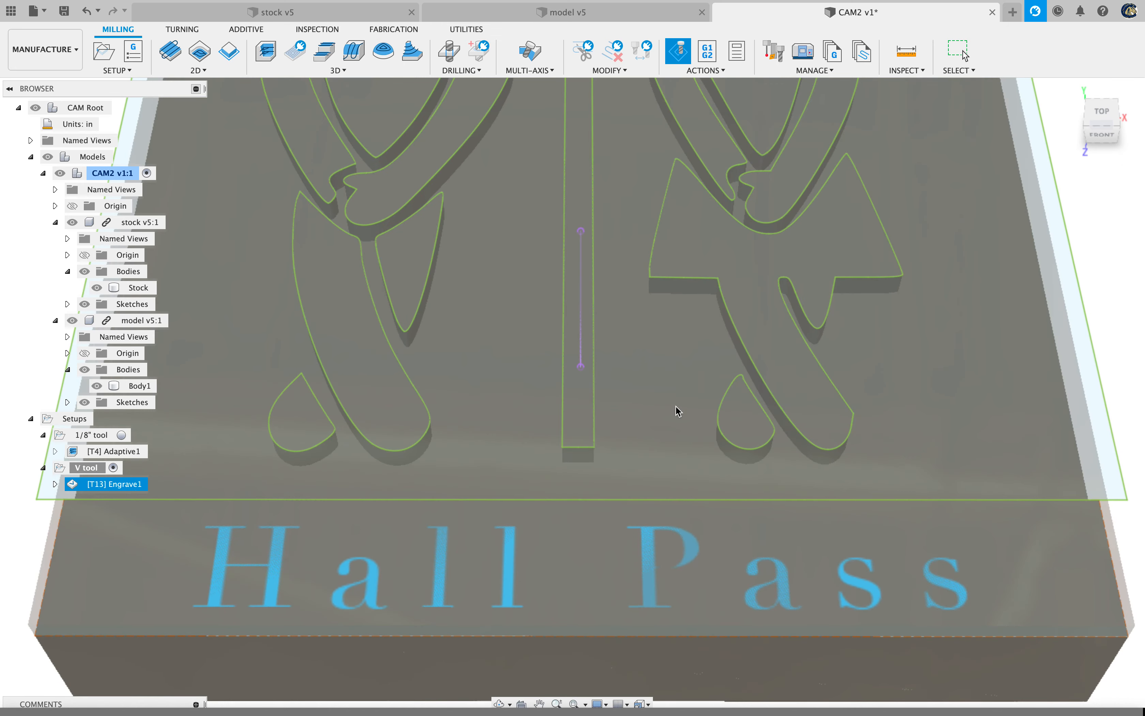
Switch to the model document and open Sketch4, which holds the Hall Pass lettering, for editing
click(563, 14)
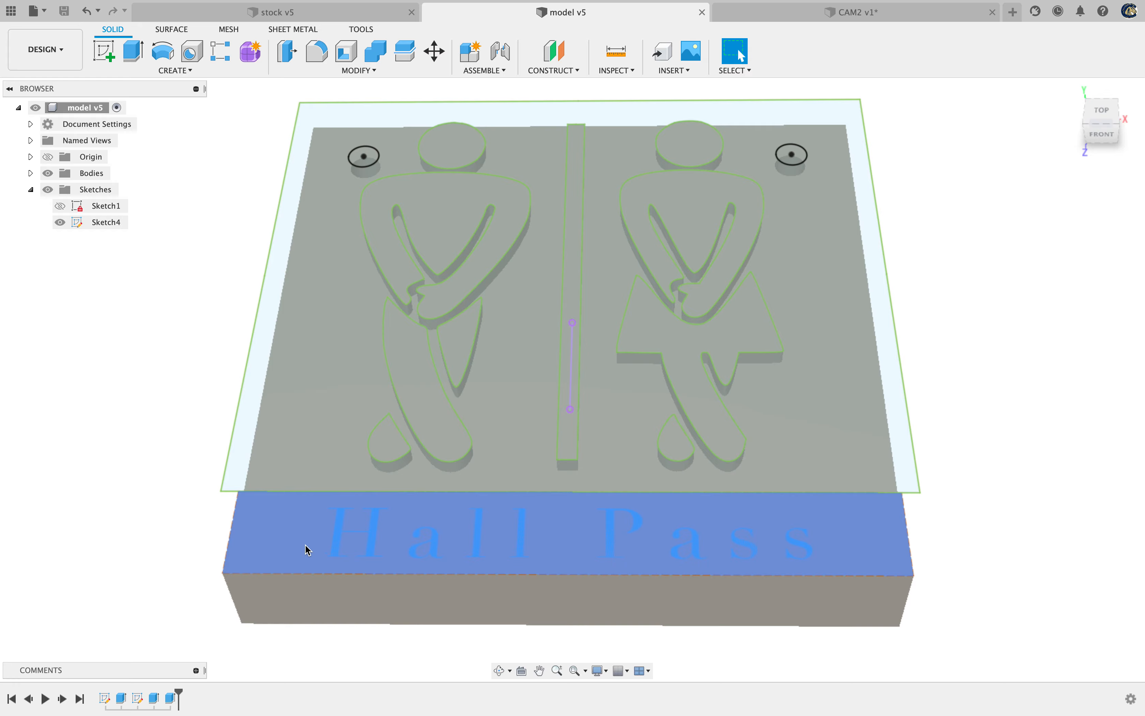
right_click(105, 229)
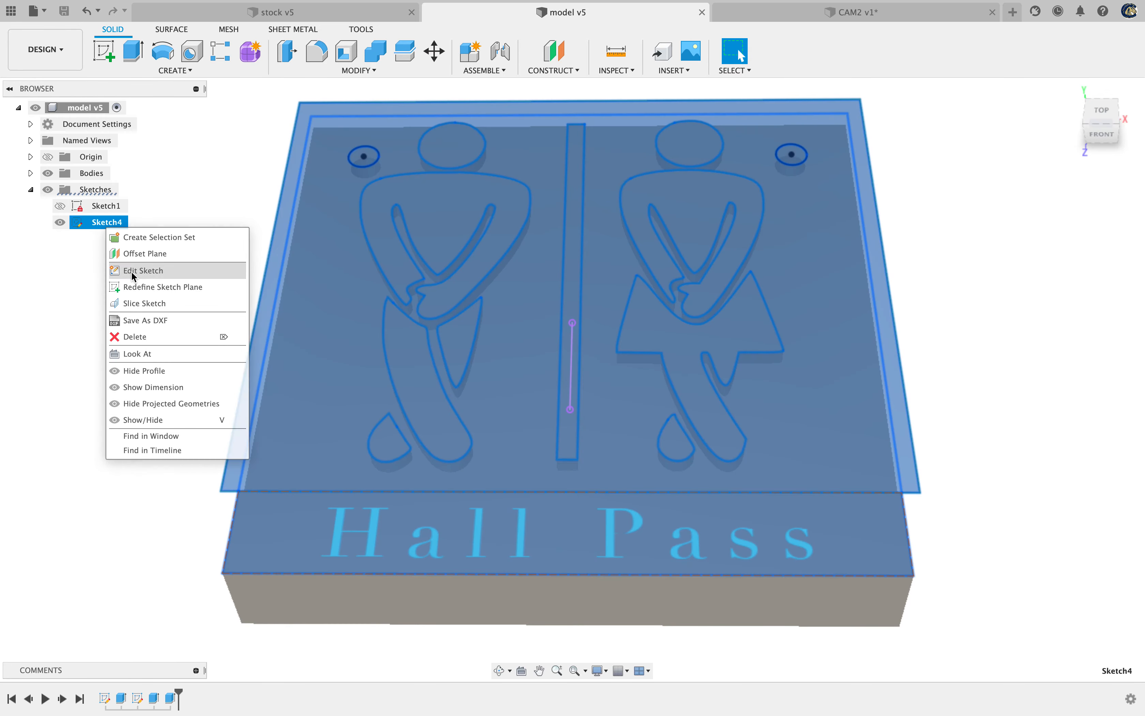
click(134, 270)
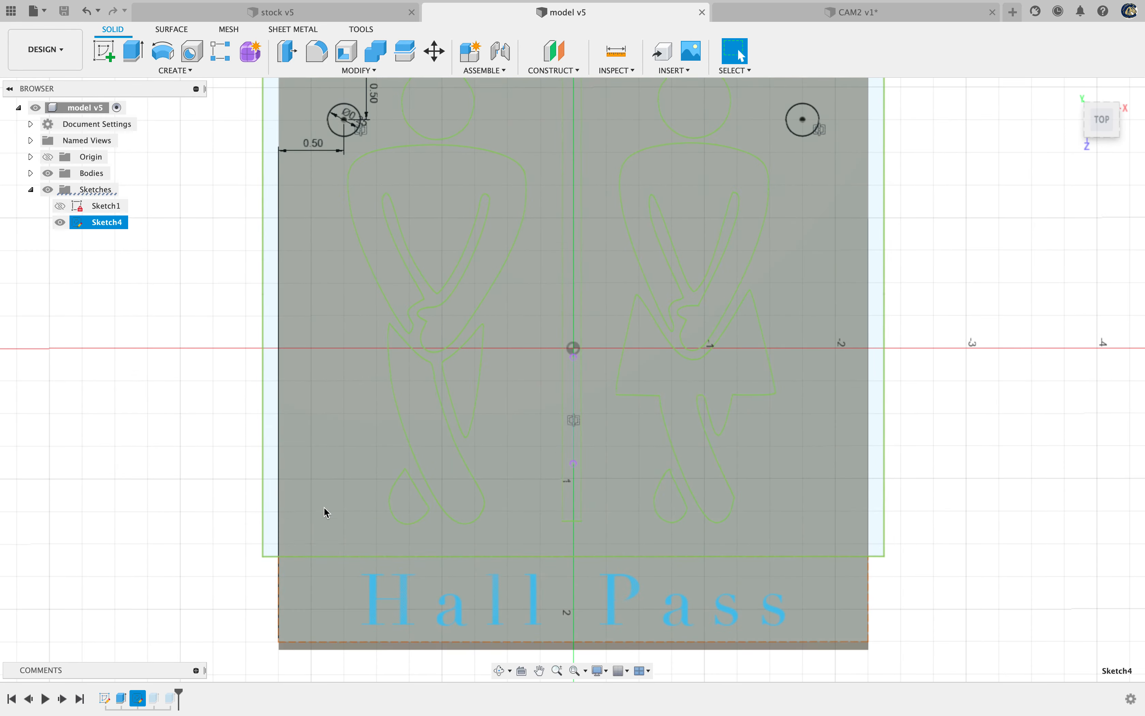
middle_drag(149, 570, 107, 394)
scroll(326, 428, down, 4)
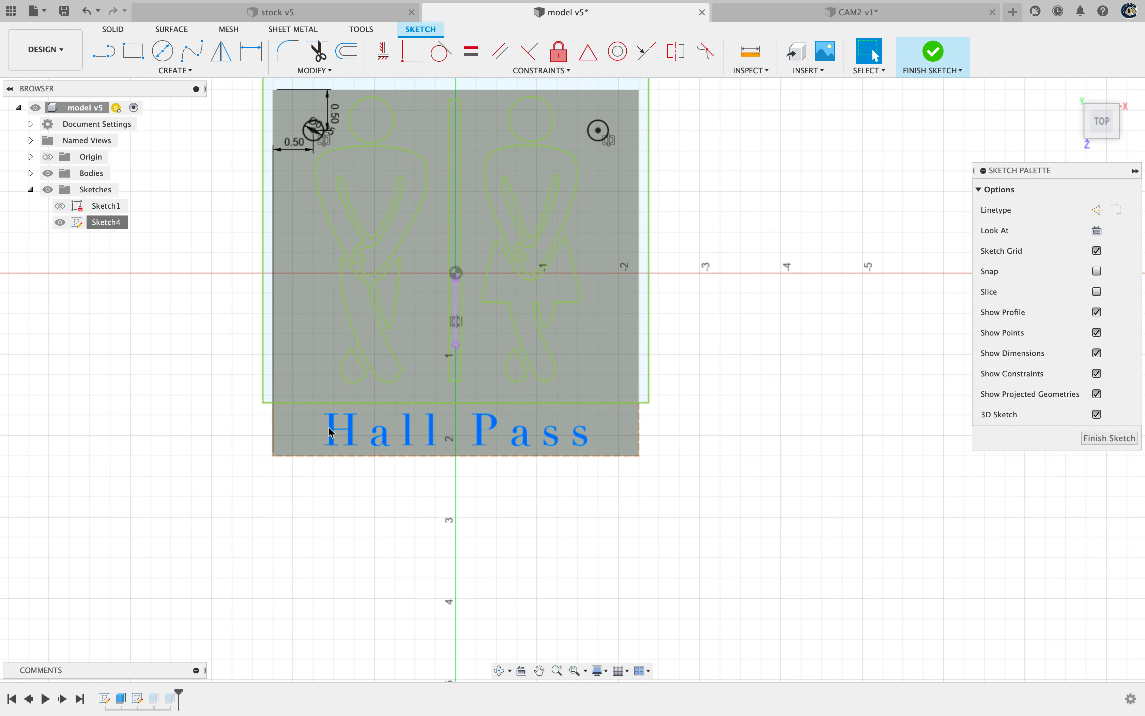
scroll(328, 429, up, 6)
scroll(330, 432, up, 3)
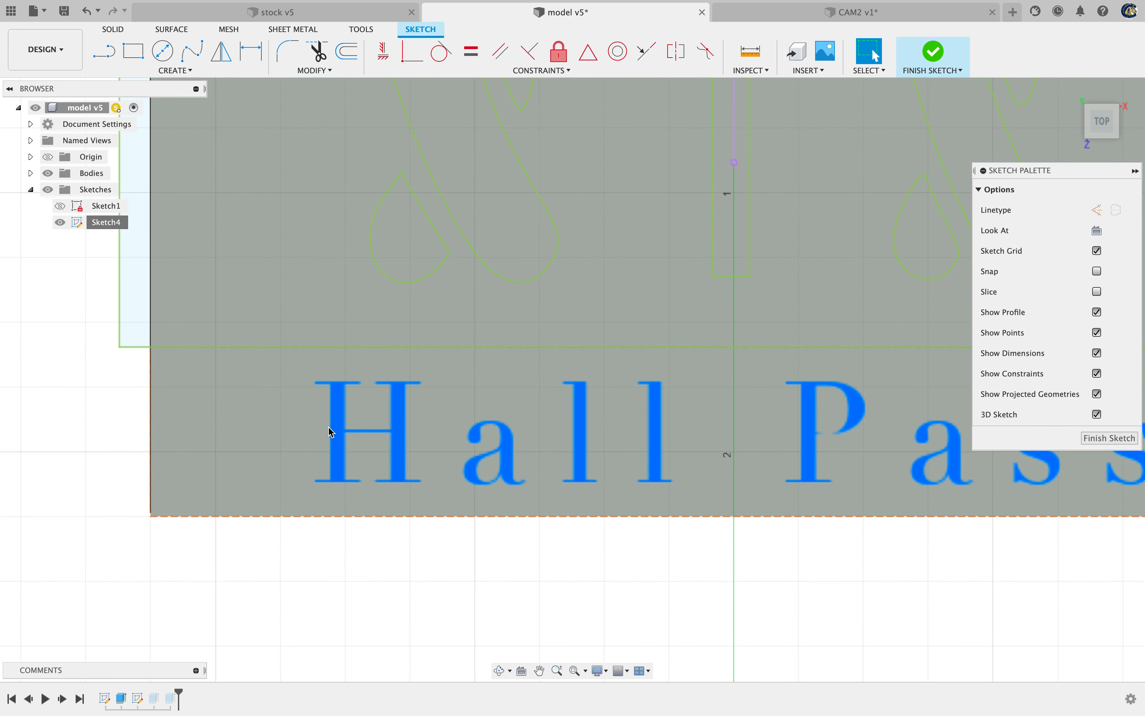
double_click(340, 441)
right_click(340, 441)
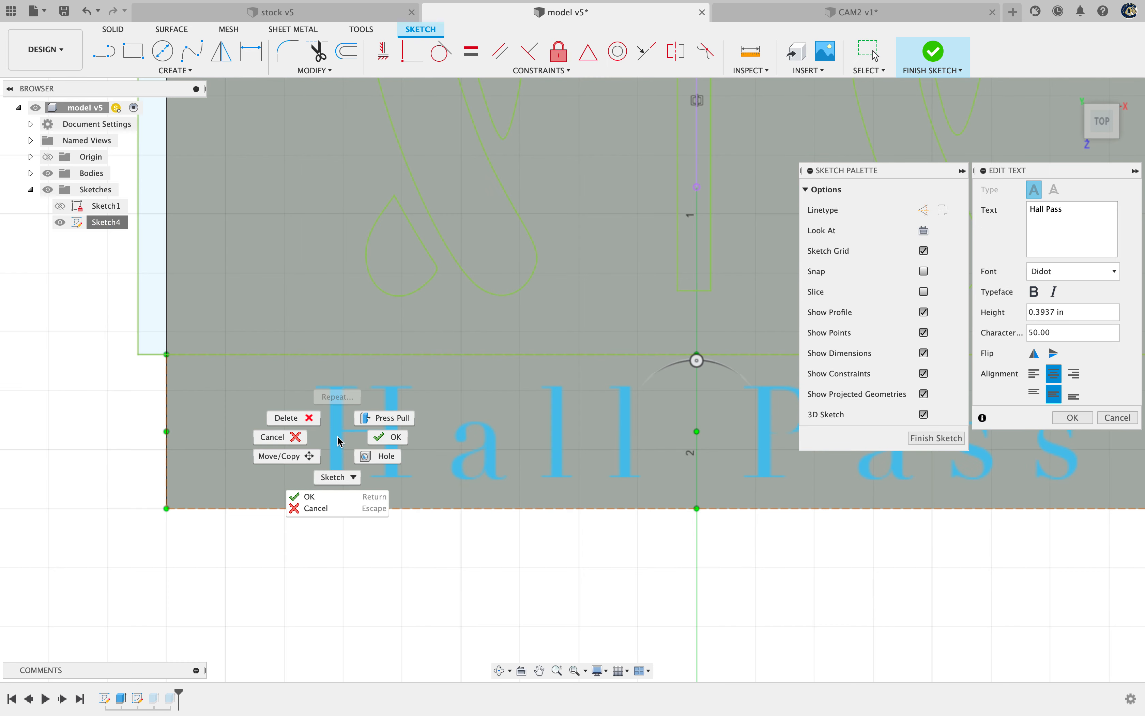
click(330, 509)
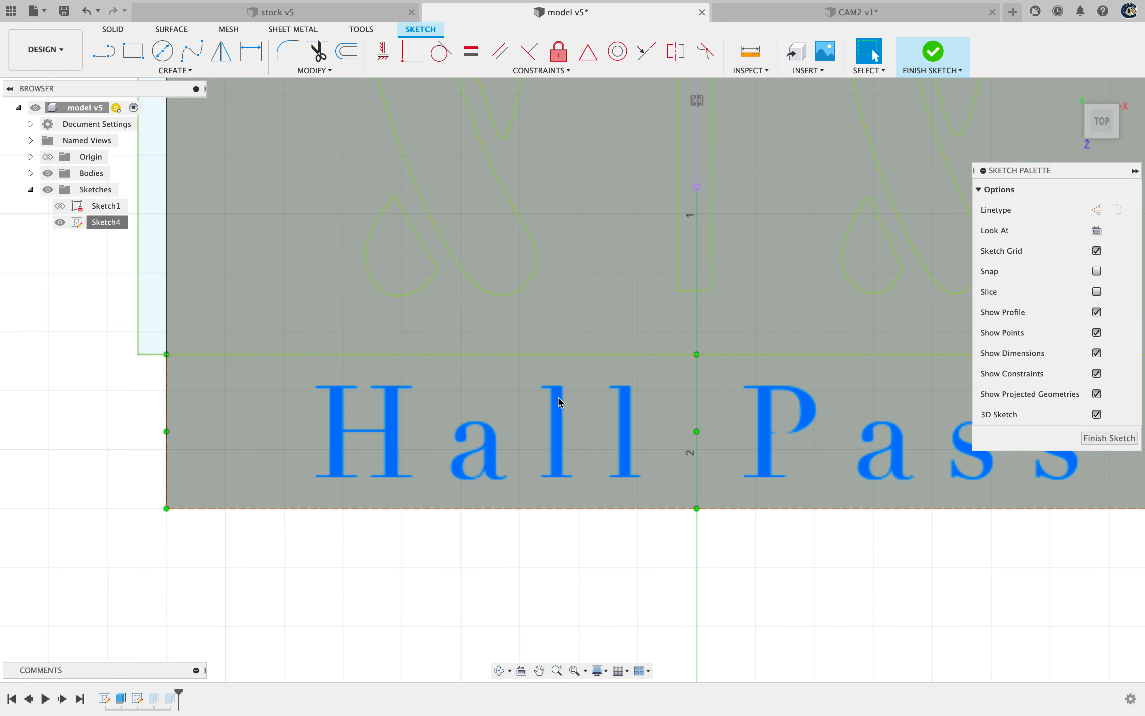
Change the font of the Hall Pass sketch text to Chalkduster and inspect the letter shapes
double_click(557, 422)
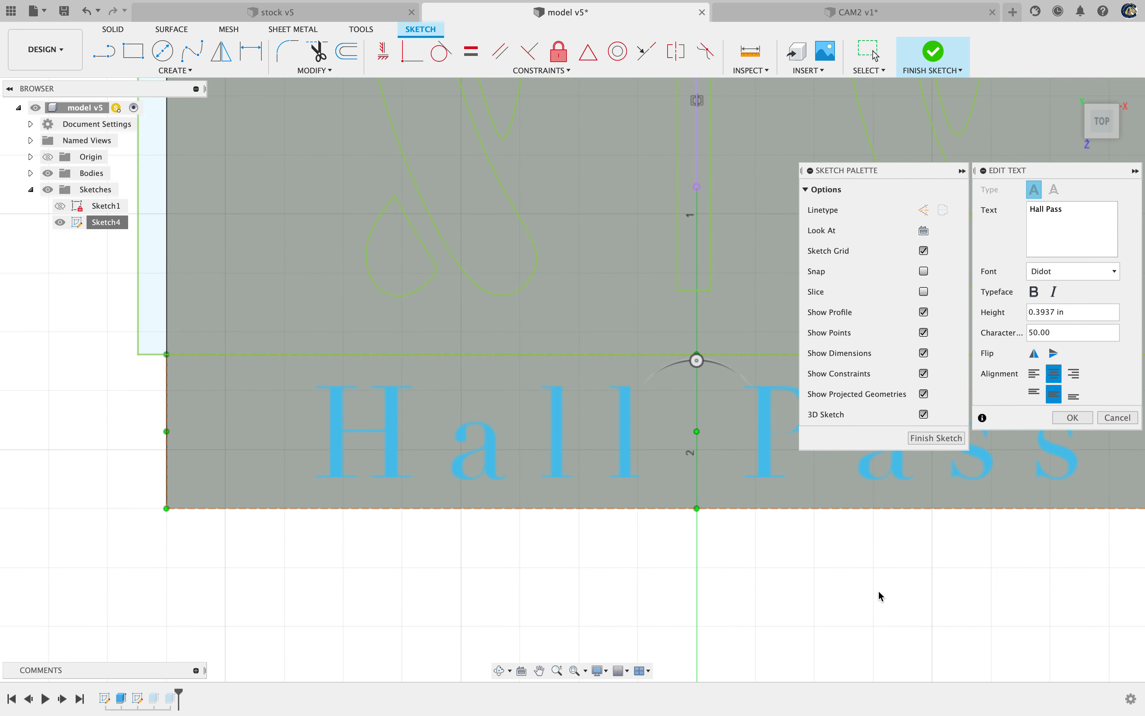
middle_drag(879, 595, 679, 585)
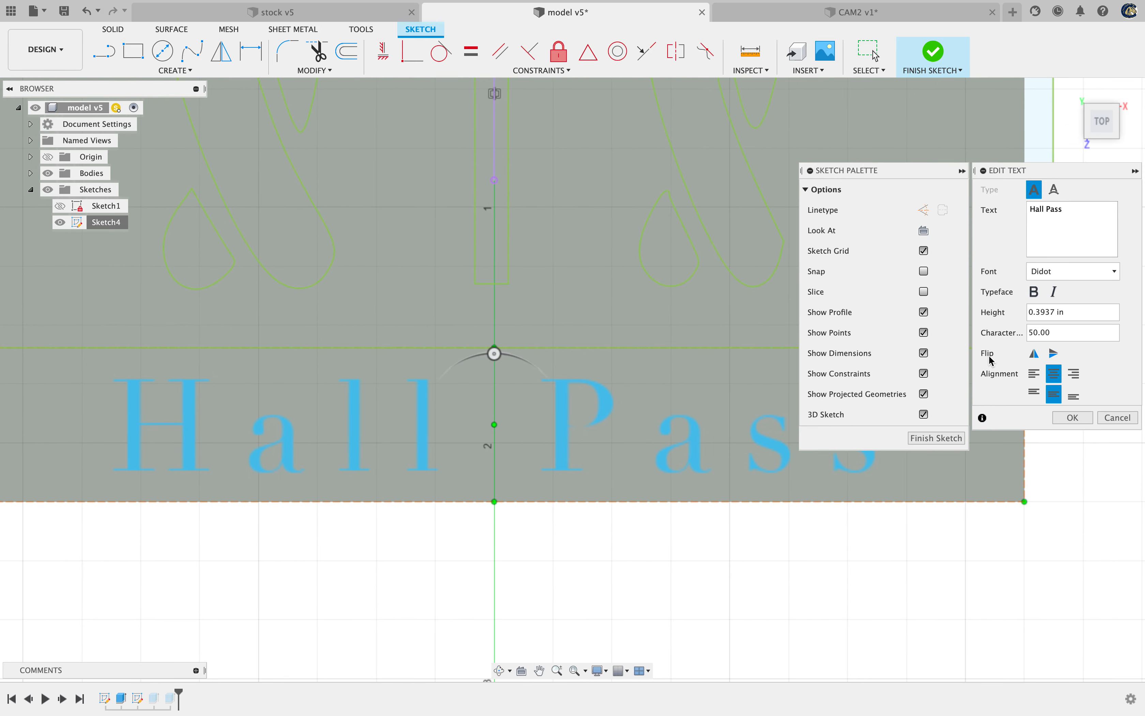
click(1081, 280)
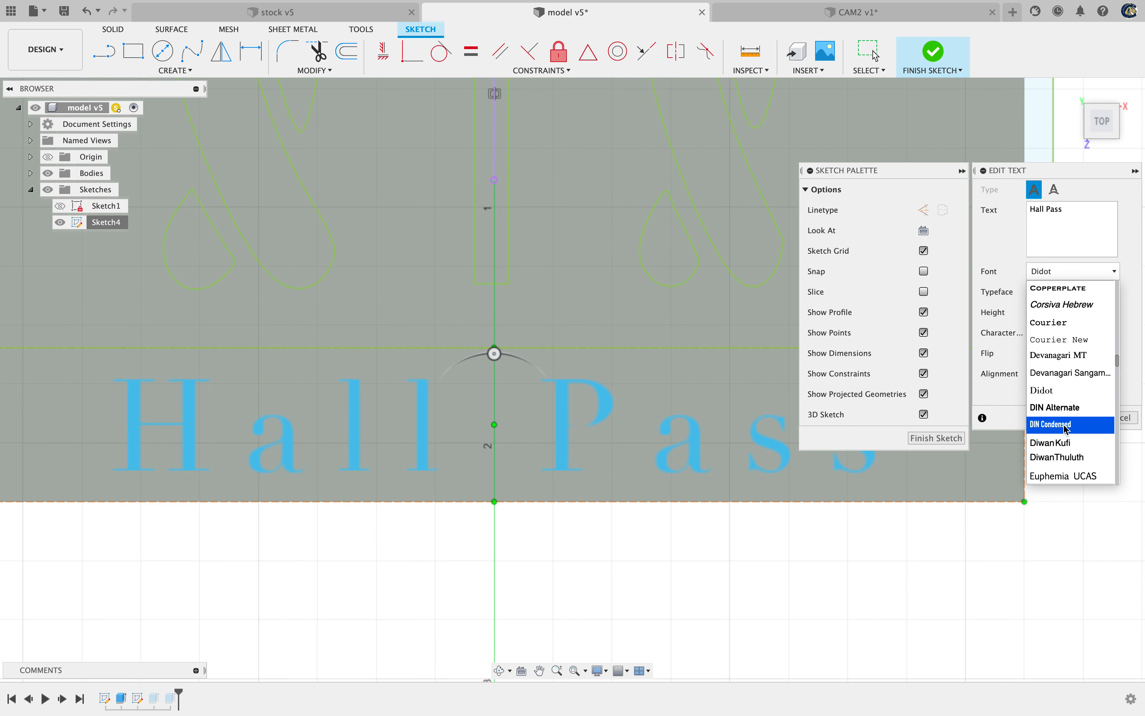
scroll(1065, 423, down, 3)
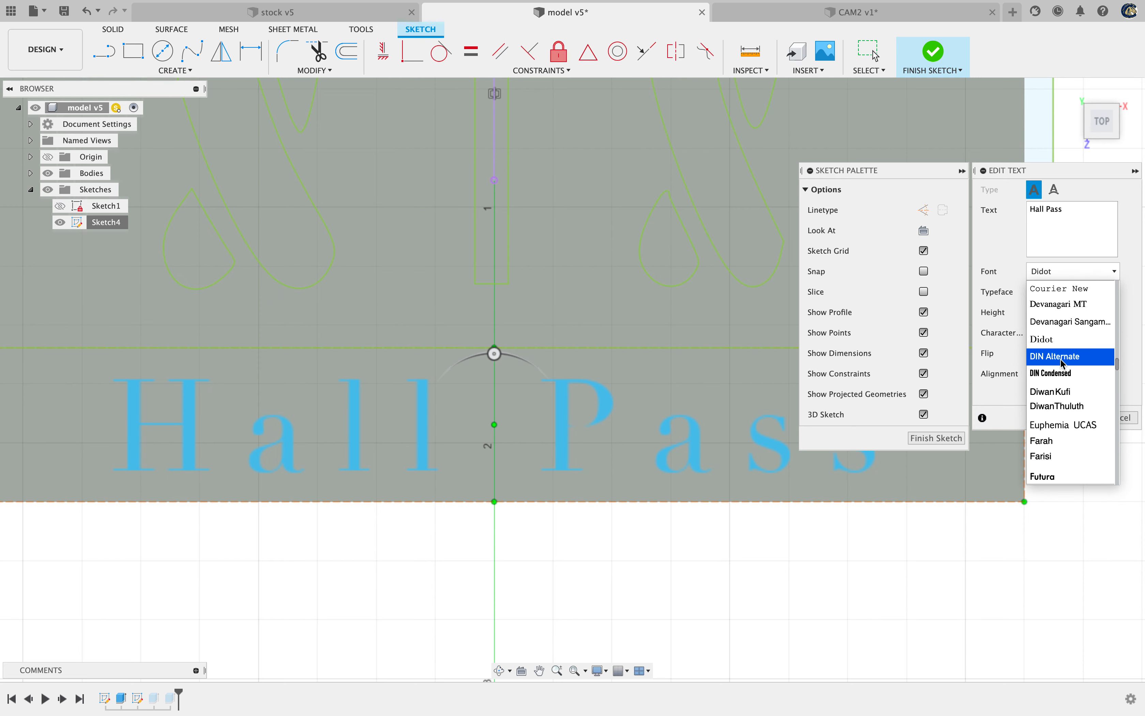
scroll(1057, 373, up, 5)
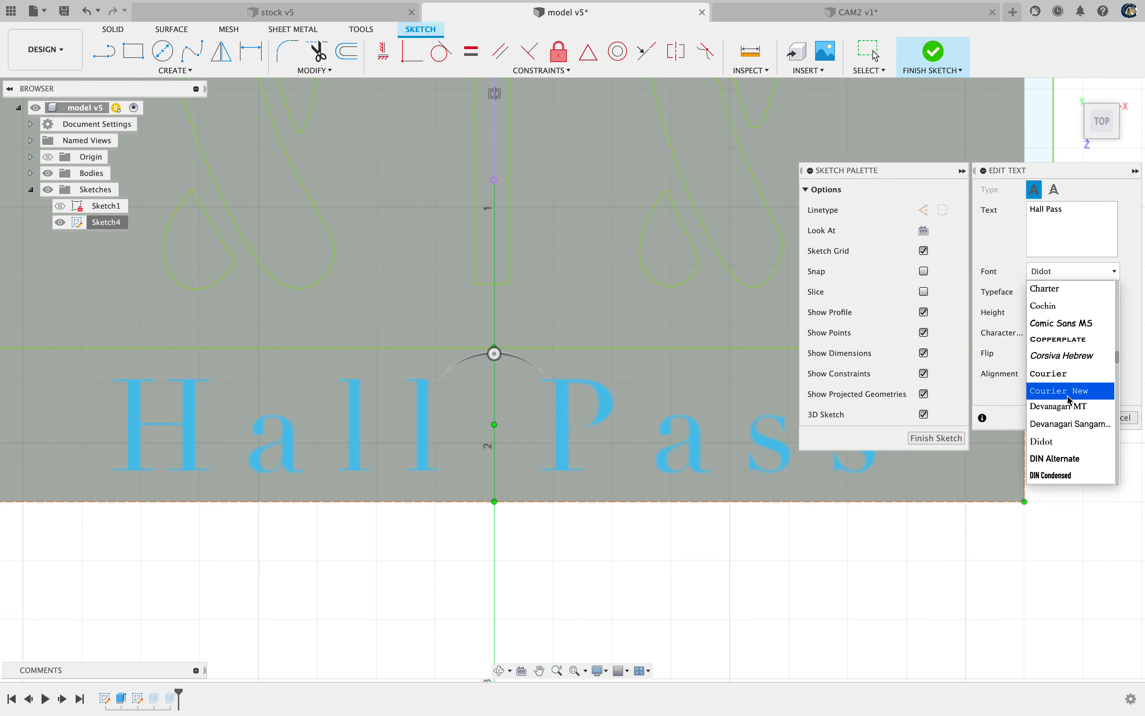
scroll(1063, 371, up, 5)
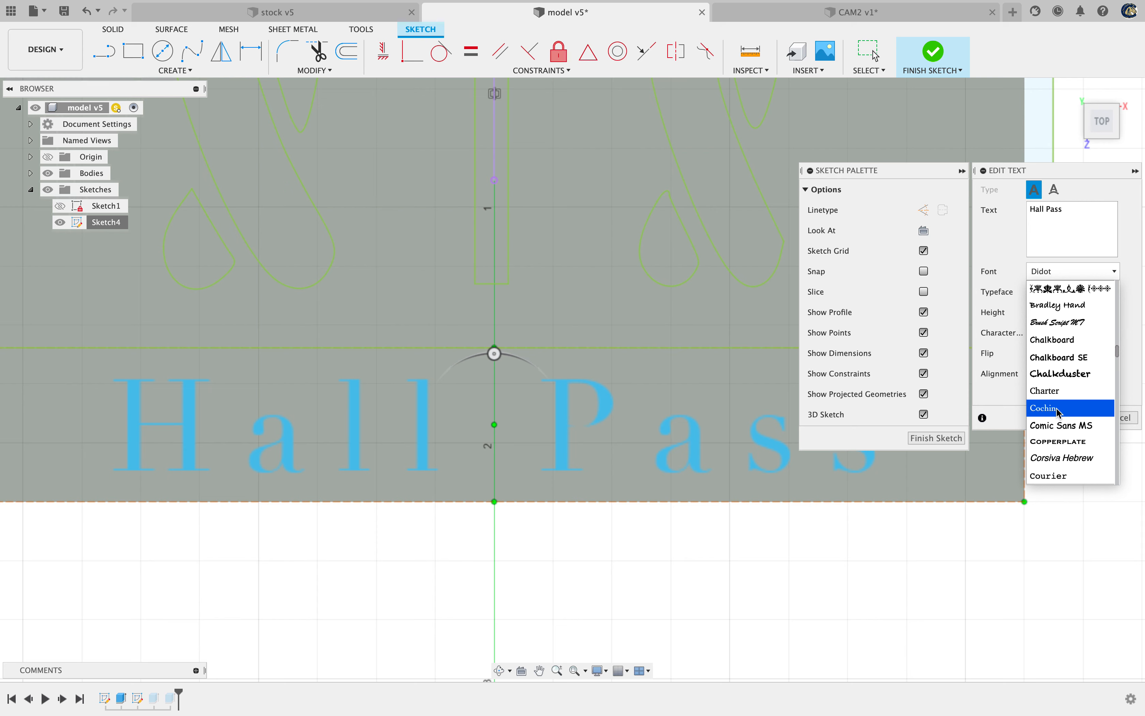
click(1076, 377)
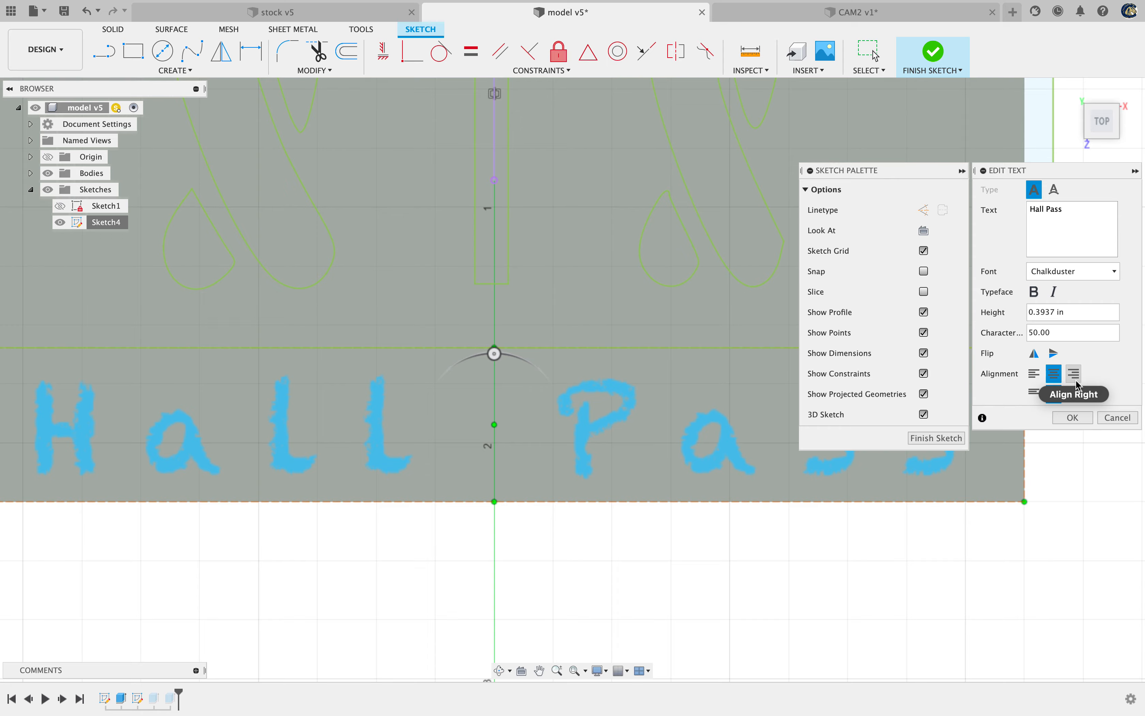
click(1070, 418)
scroll(369, 615, up, 3)
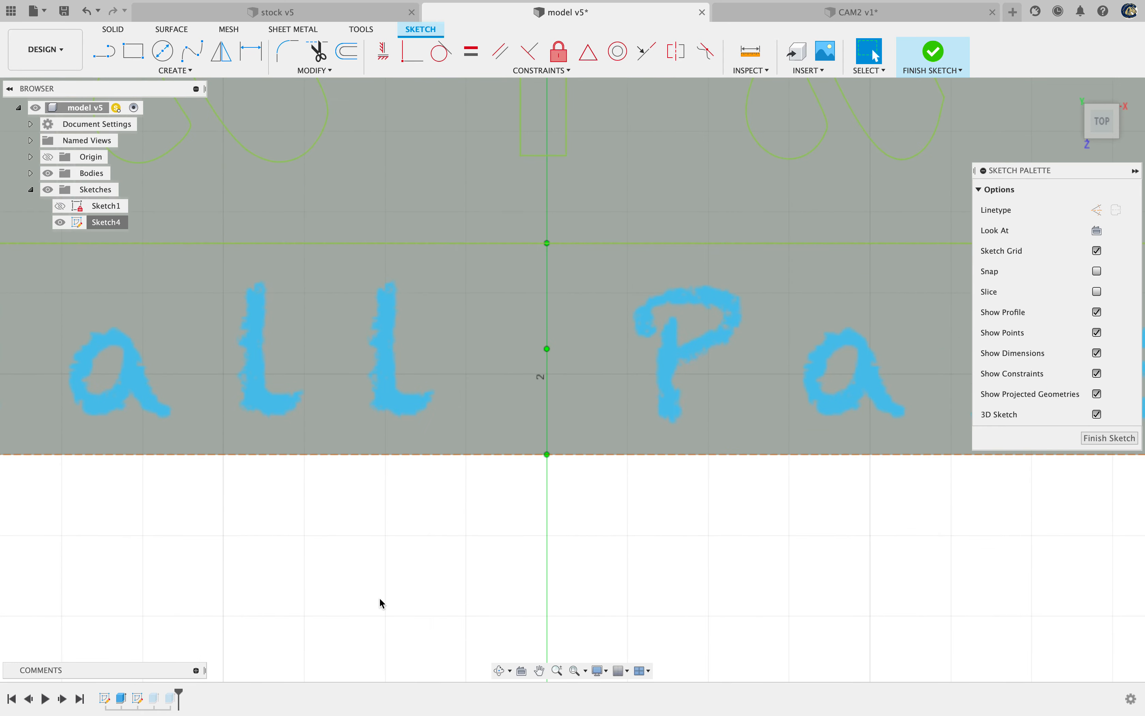
scroll(396, 556, down, 5)
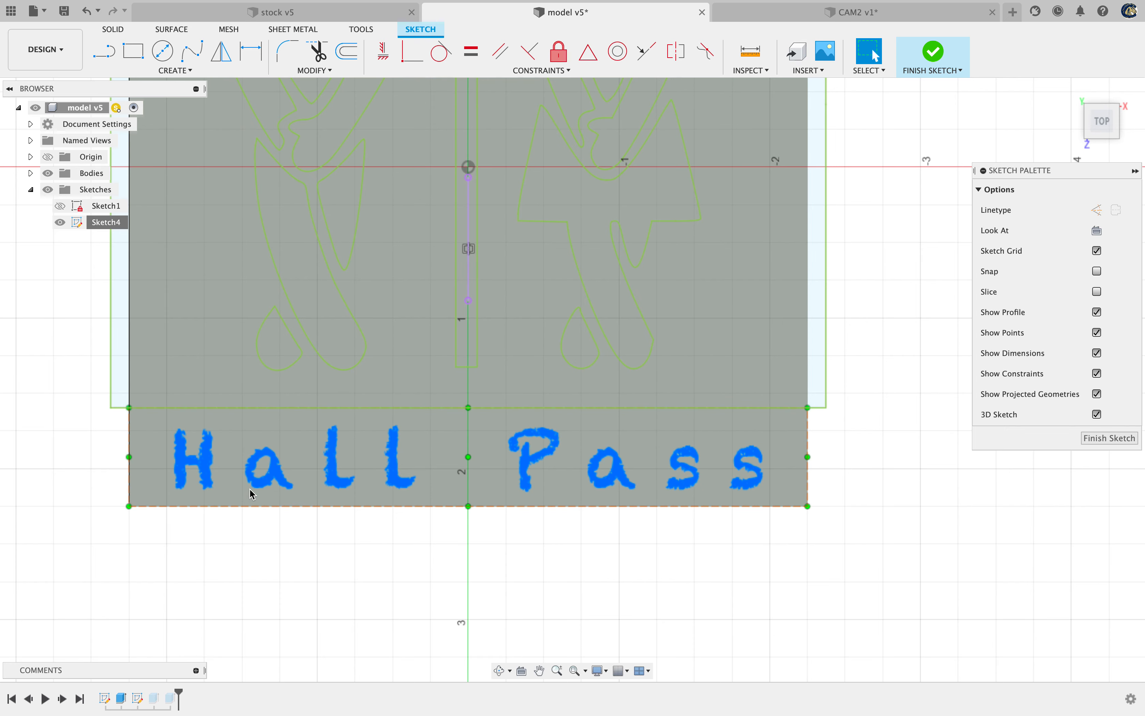
Browse the available fonts and set the Hall Pass sketch text to Chalkboard SE
double_click(267, 488)
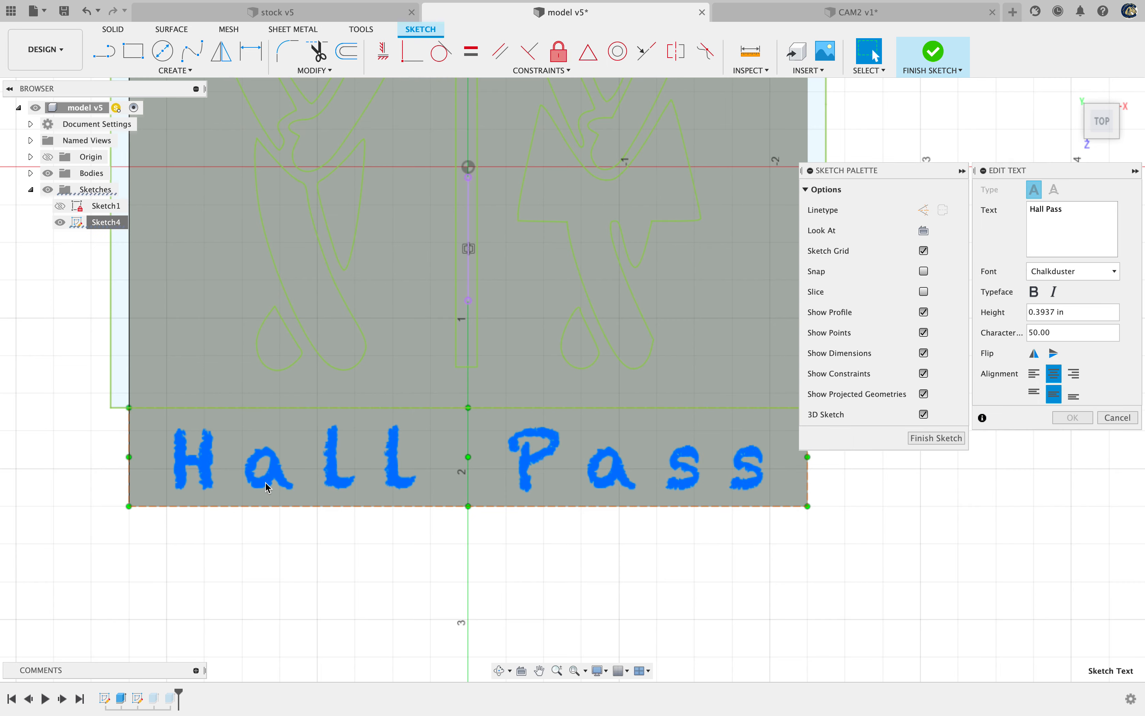
click(1070, 271)
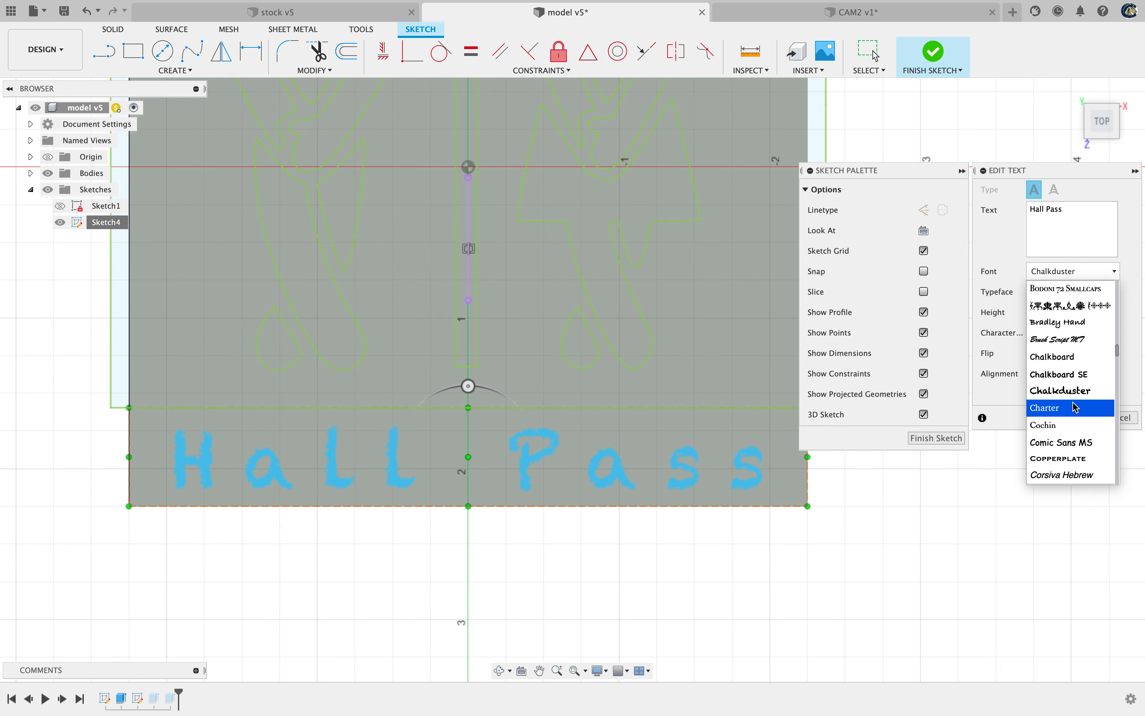
scroll(1074, 360, up, 3)
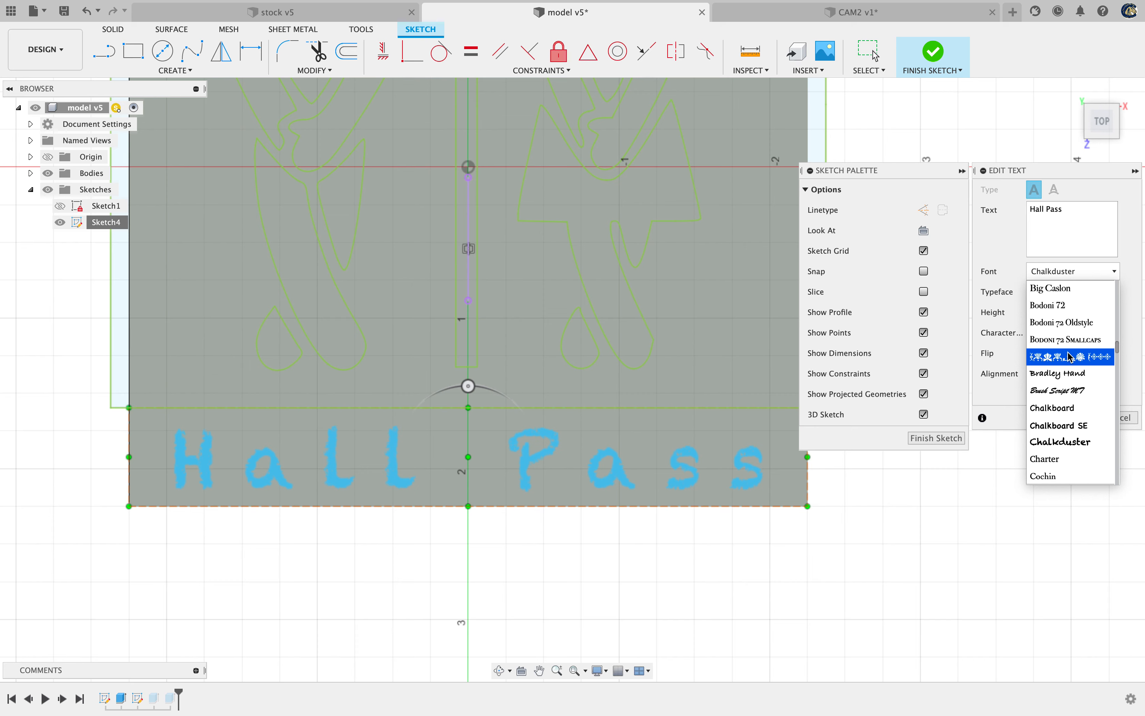
scroll(1070, 355, up, 3)
scroll(1071, 356, up, 6)
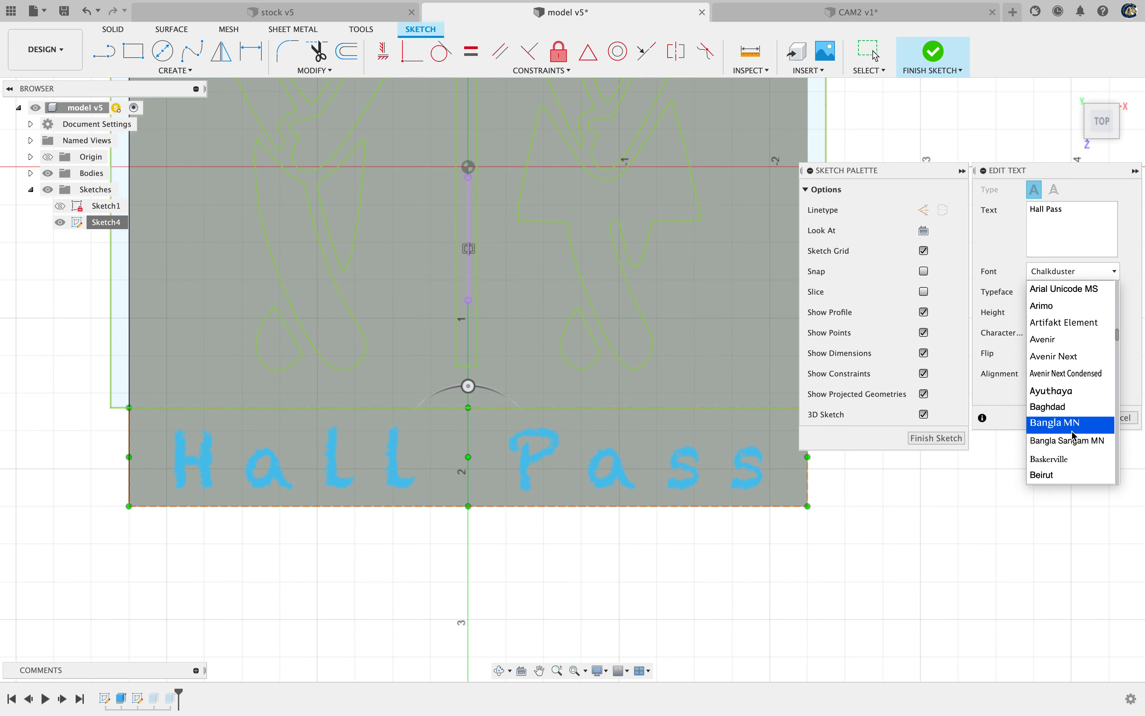
scroll(1073, 432, down, 4)
scroll(1074, 431, up, 4)
scroll(1072, 431, up, 20)
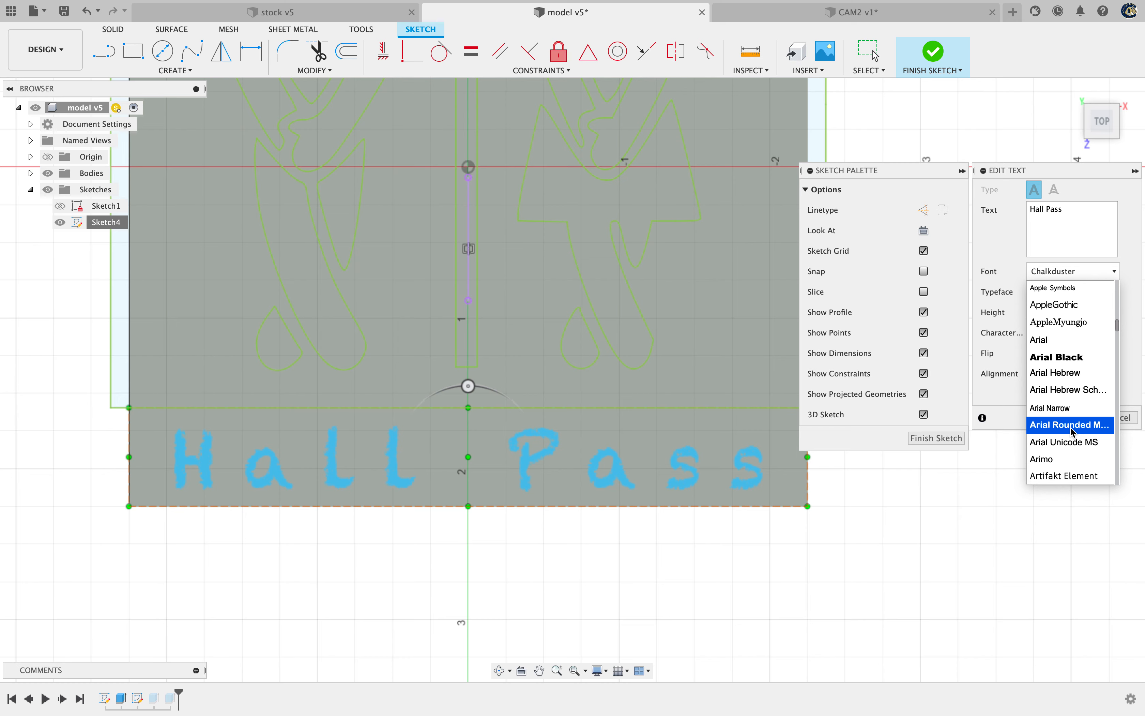
scroll(1067, 430, up, 15)
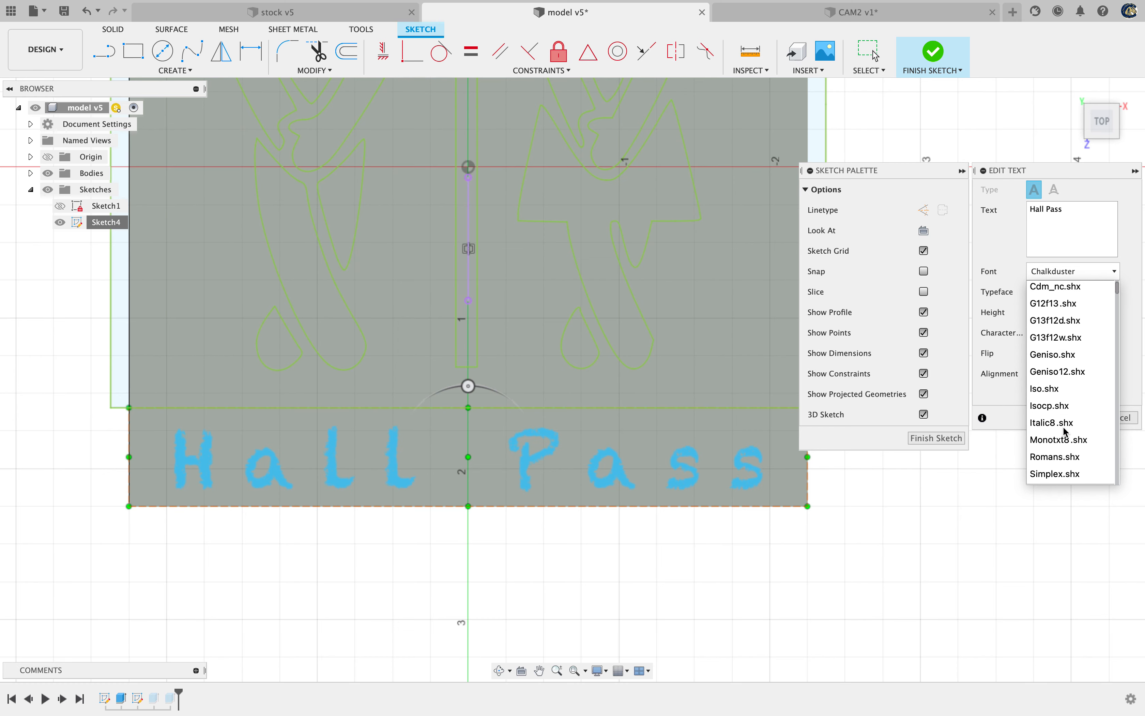
scroll(1062, 426, down, 18)
scroll(1062, 417, down, 15)
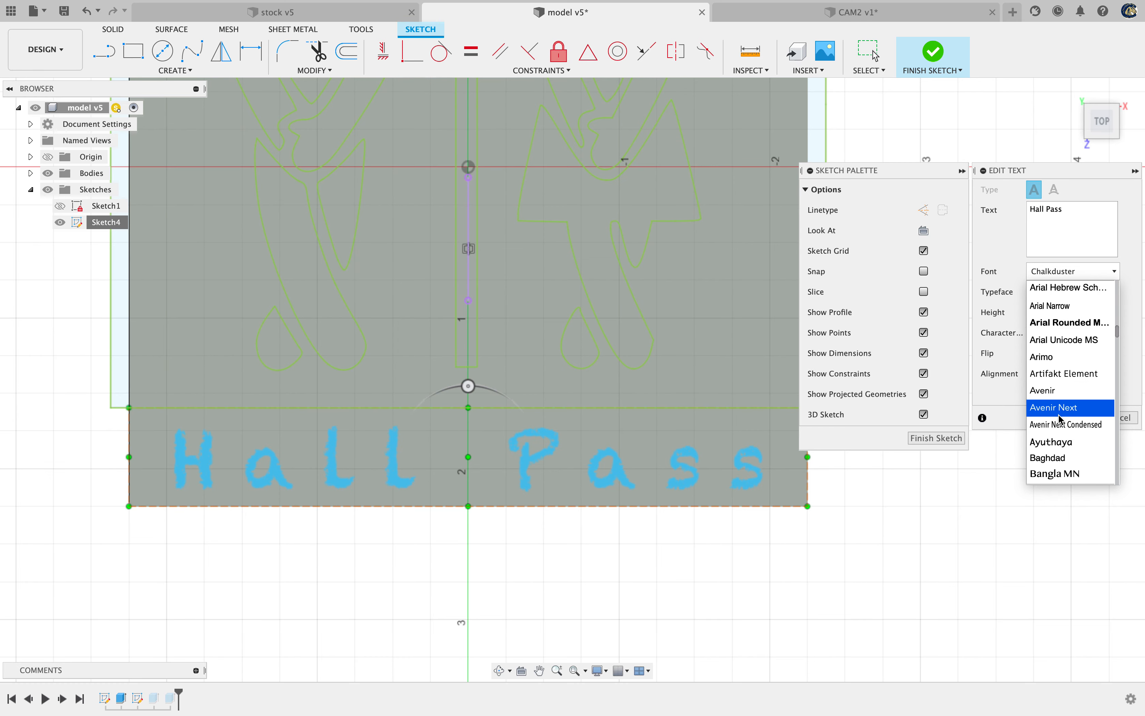
scroll(1060, 421, down, 6)
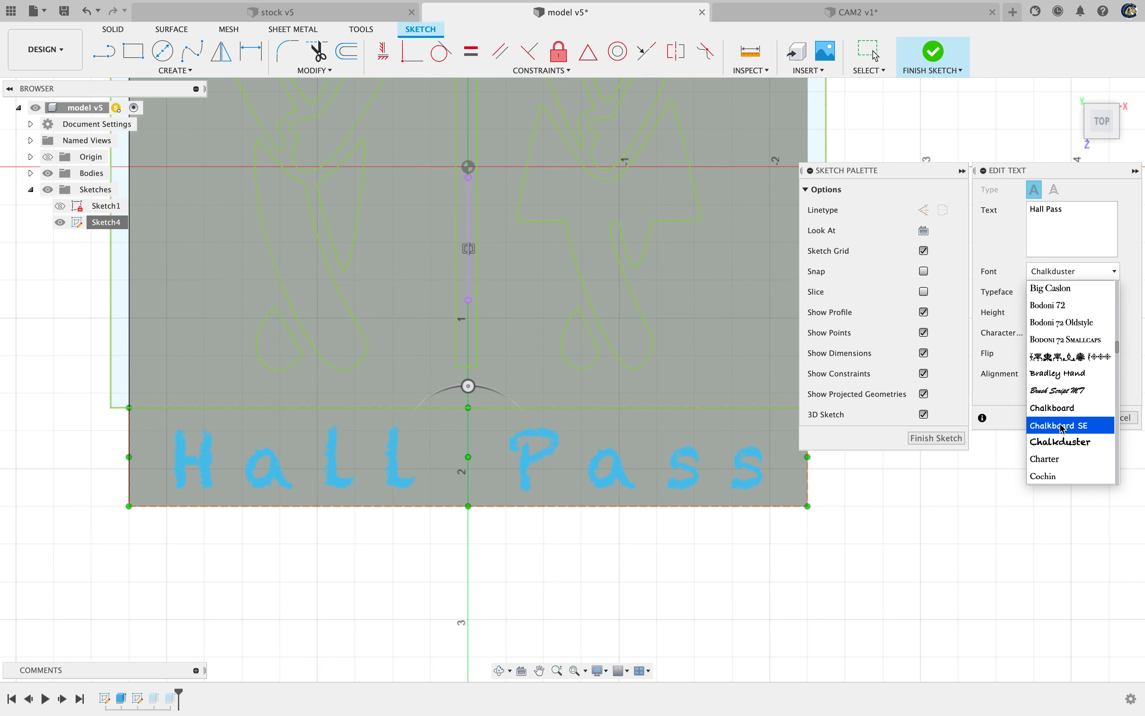
click(1092, 434)
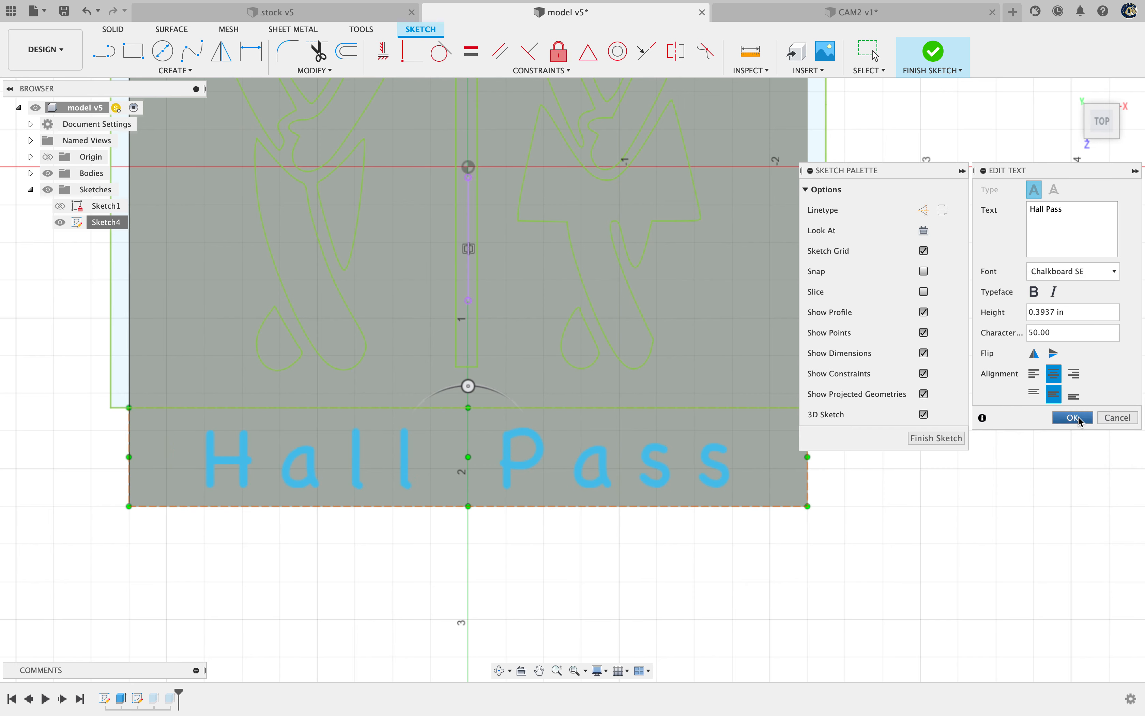
click(1079, 419)
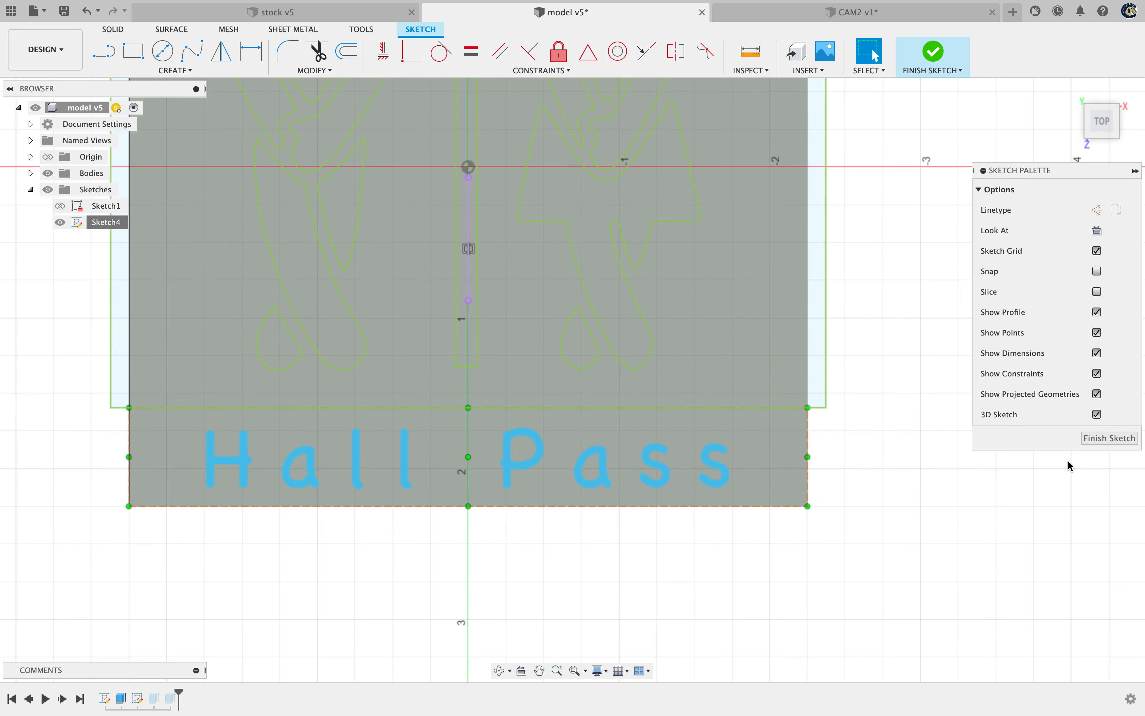
Finish the sketch and save the model as a new version with the description User Saved
click(1111, 439)
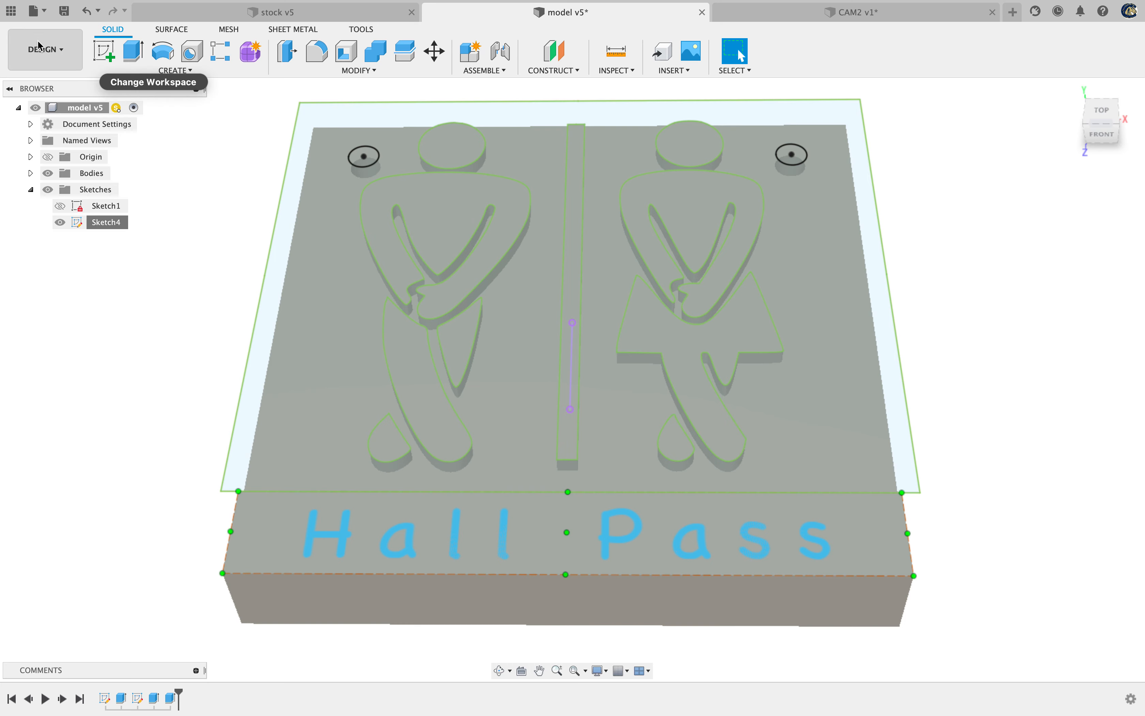
click(62, 16)
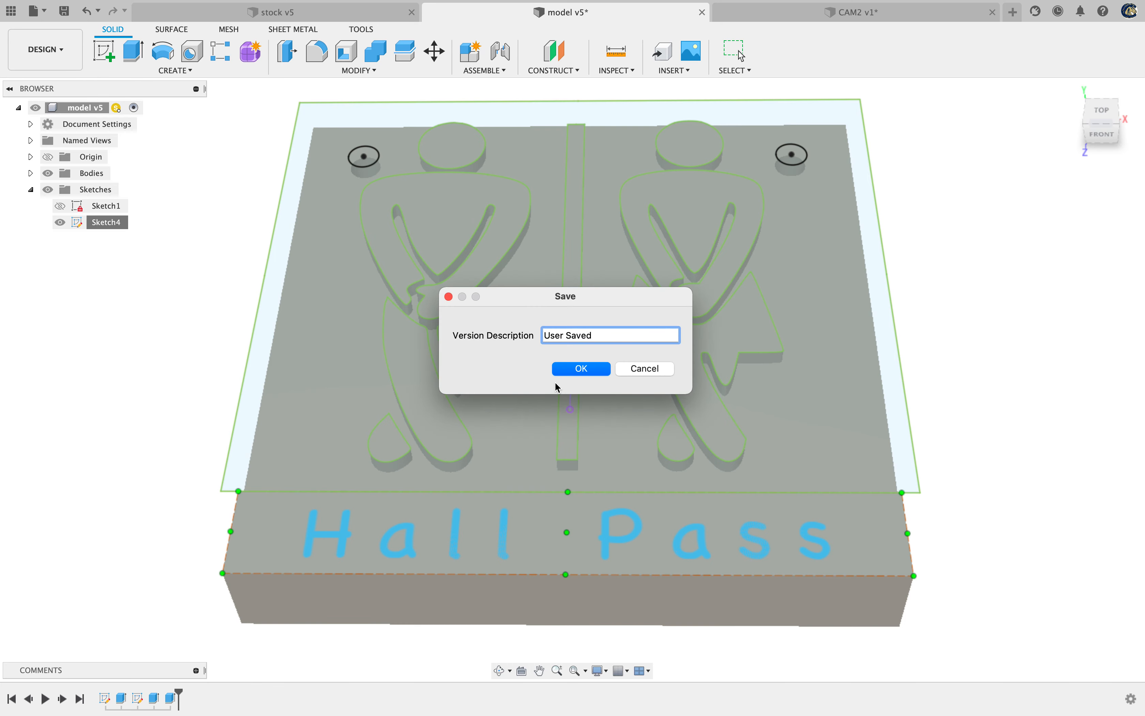
click(585, 372)
Return to the CAM2 document and update all out-of-date references so it uses the newly saved model version
click(816, 12)
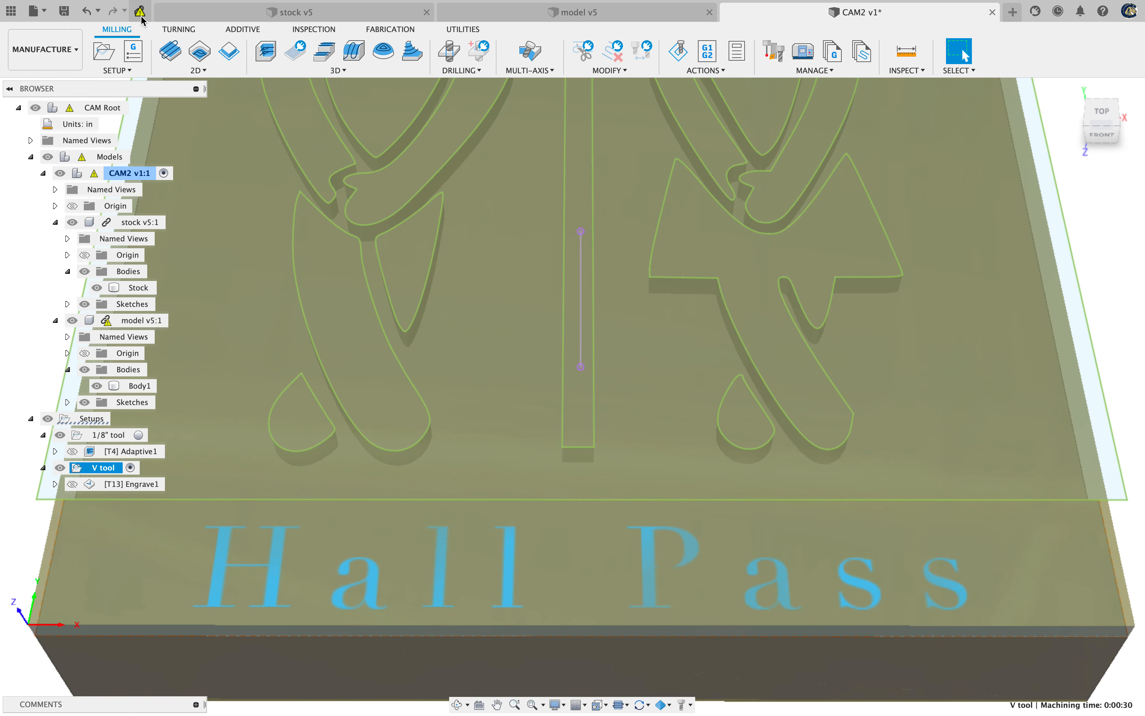
click(137, 287)
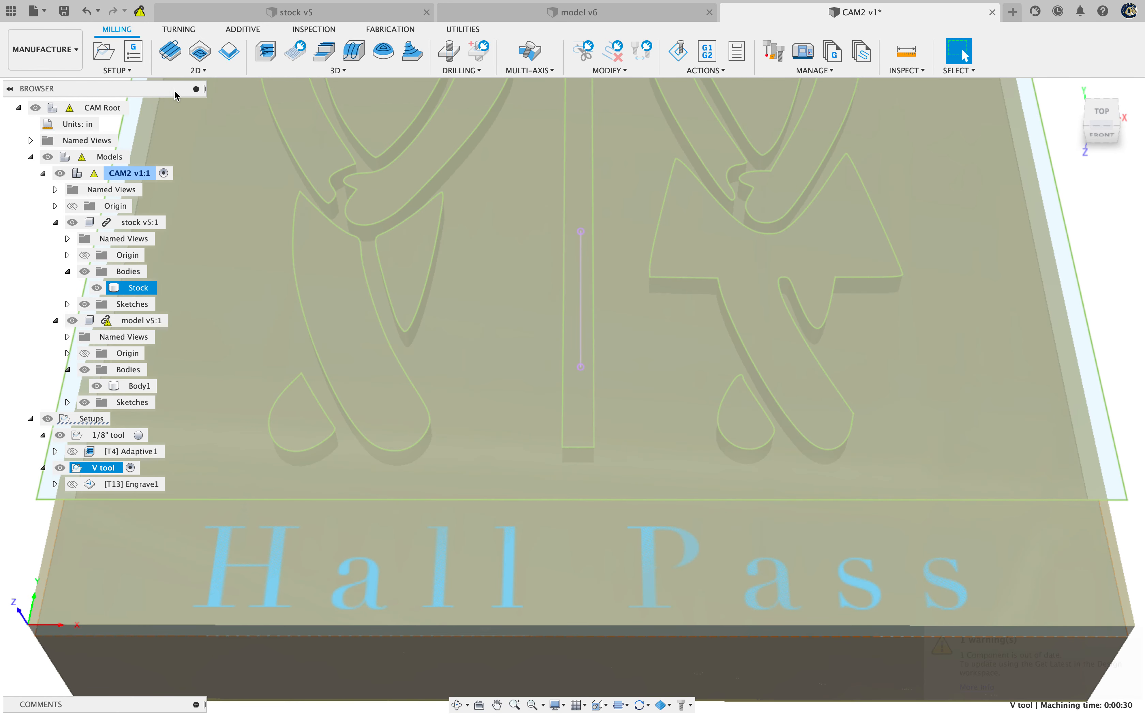
click(140, 10)
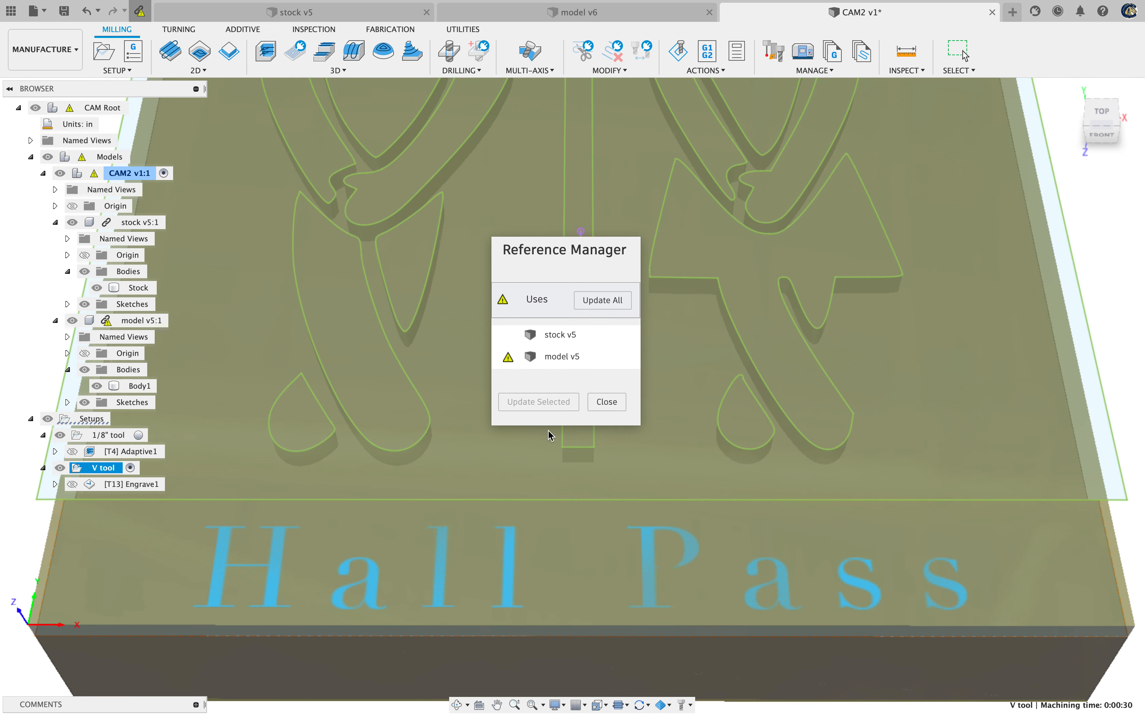
click(594, 309)
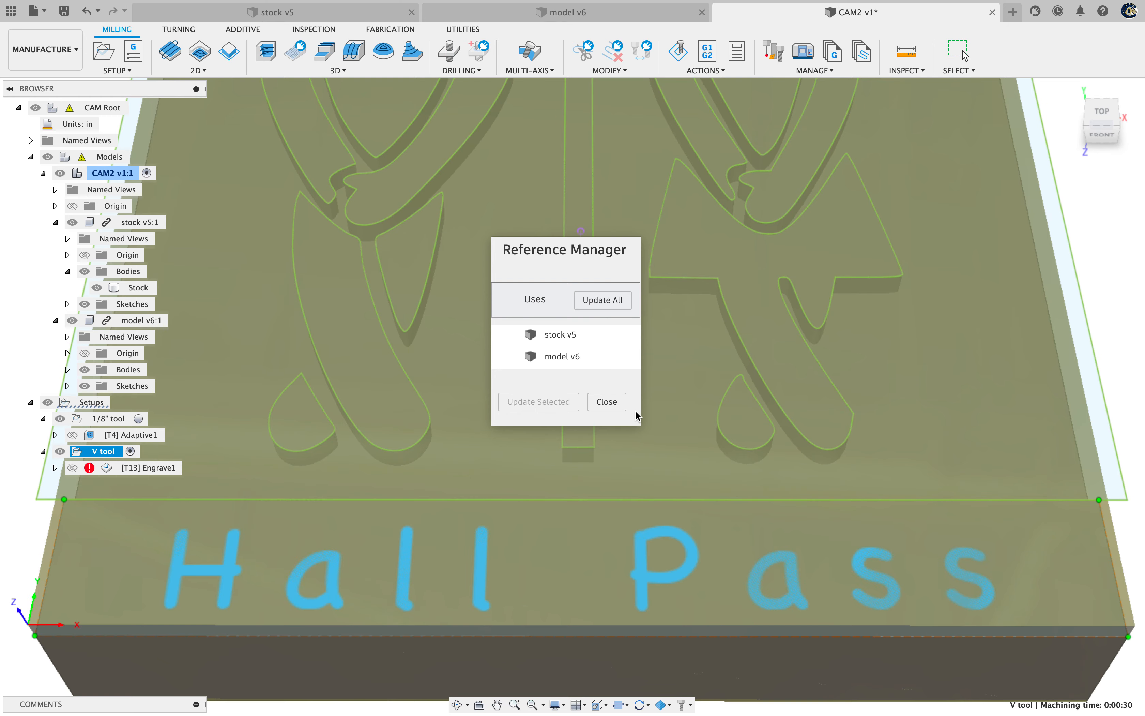
click(613, 404)
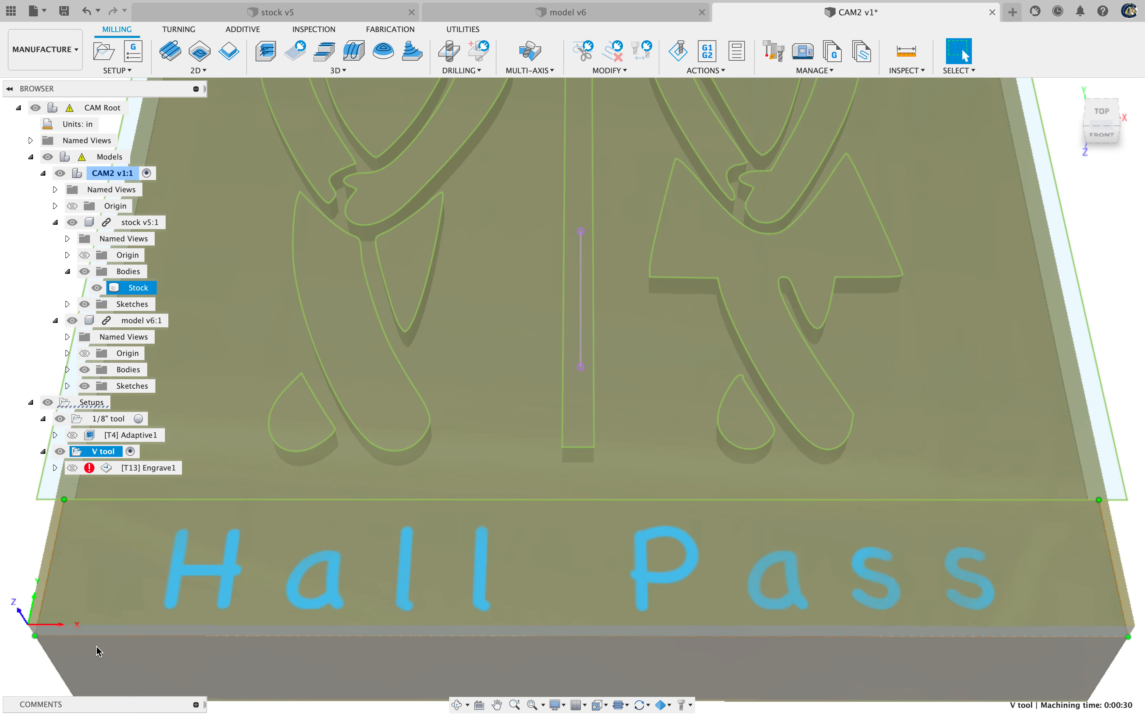
Regenerate the out-of-date Engrave1 toolpath so it follows the new Hall Pass lettering
click(88, 469)
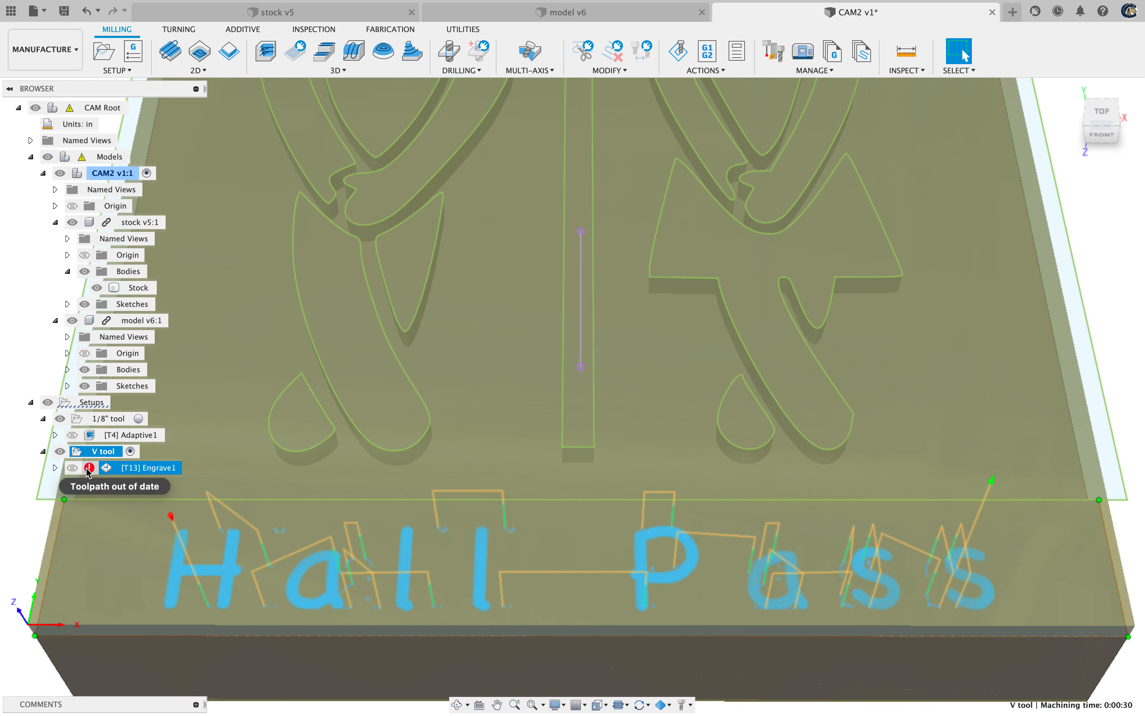
right_click(147, 470)
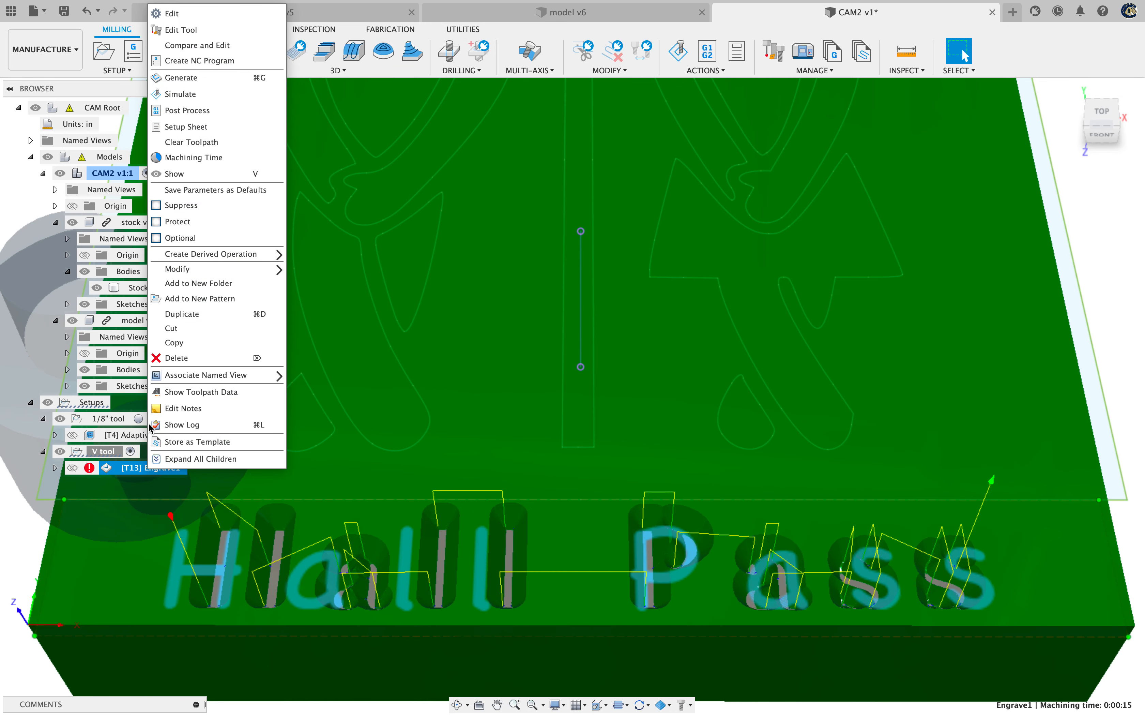
click(180, 79)
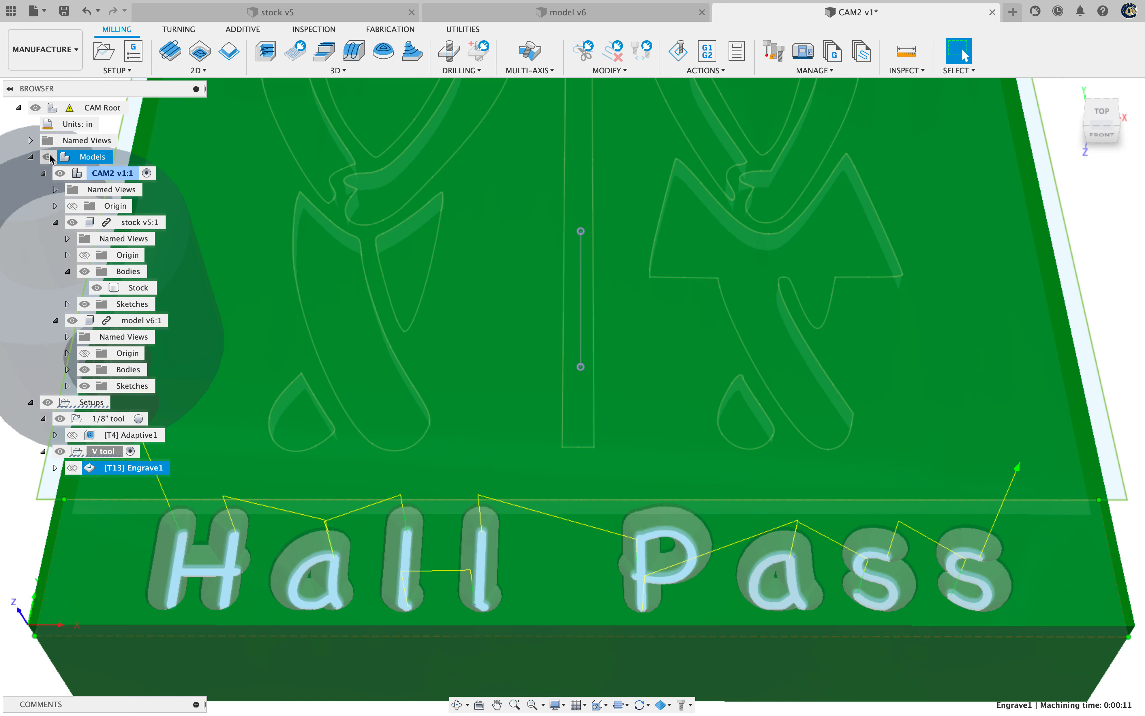
Hide the models and examine the shape of the engraved Hall Pass letters from above and at an angle
click(47, 157)
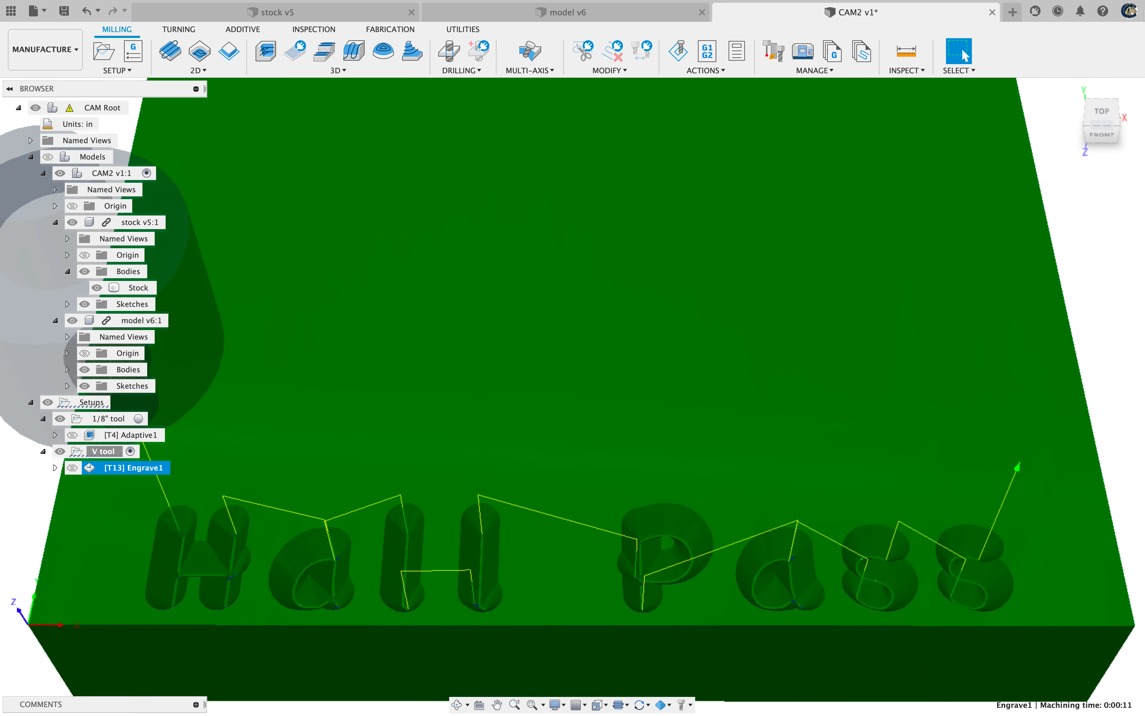
drag(1098, 108, 1096, 122)
click(1097, 122)
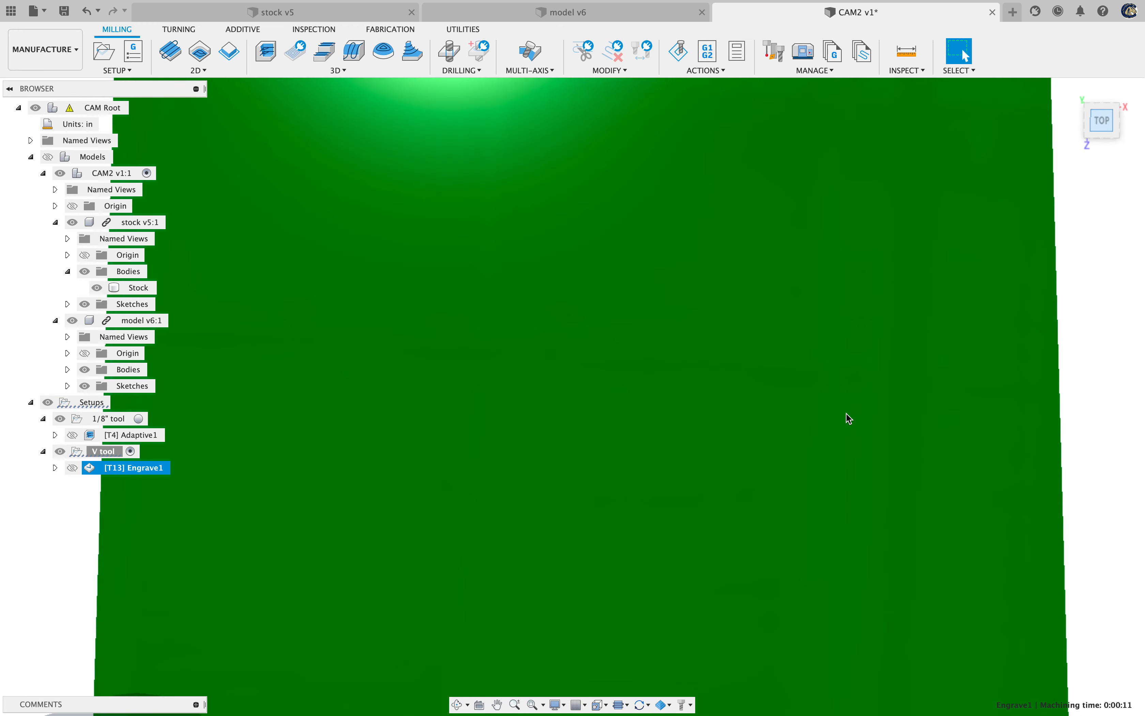
scroll(422, 471, up, 5)
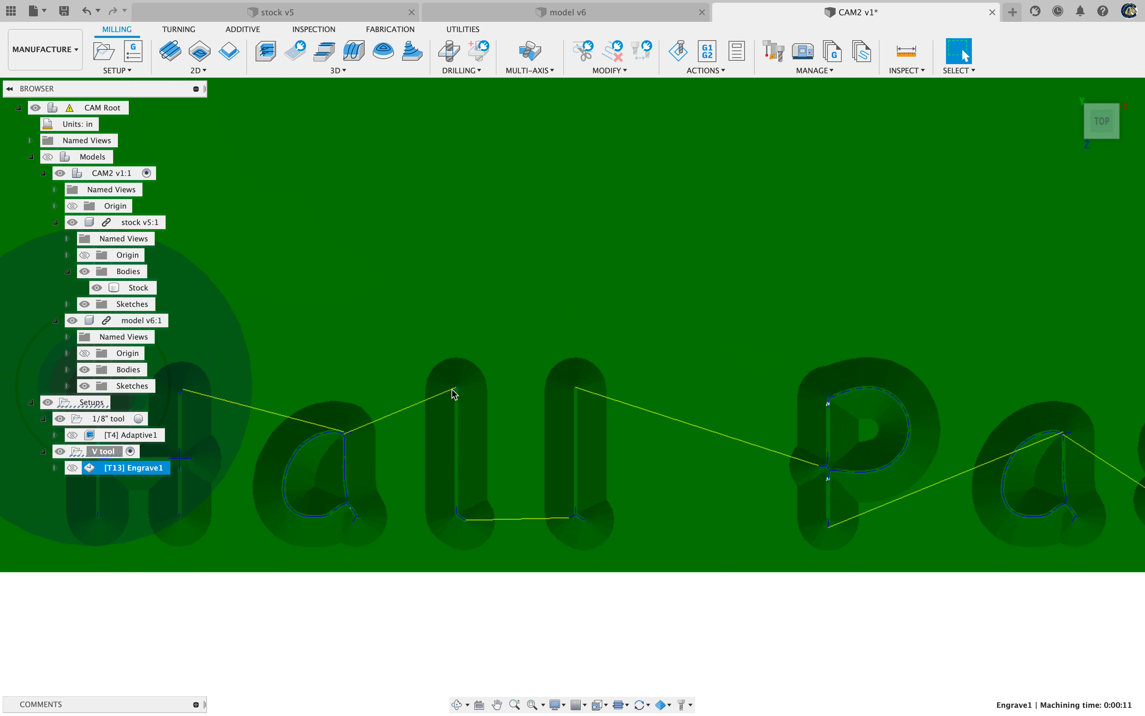
scroll(463, 411, down, 5)
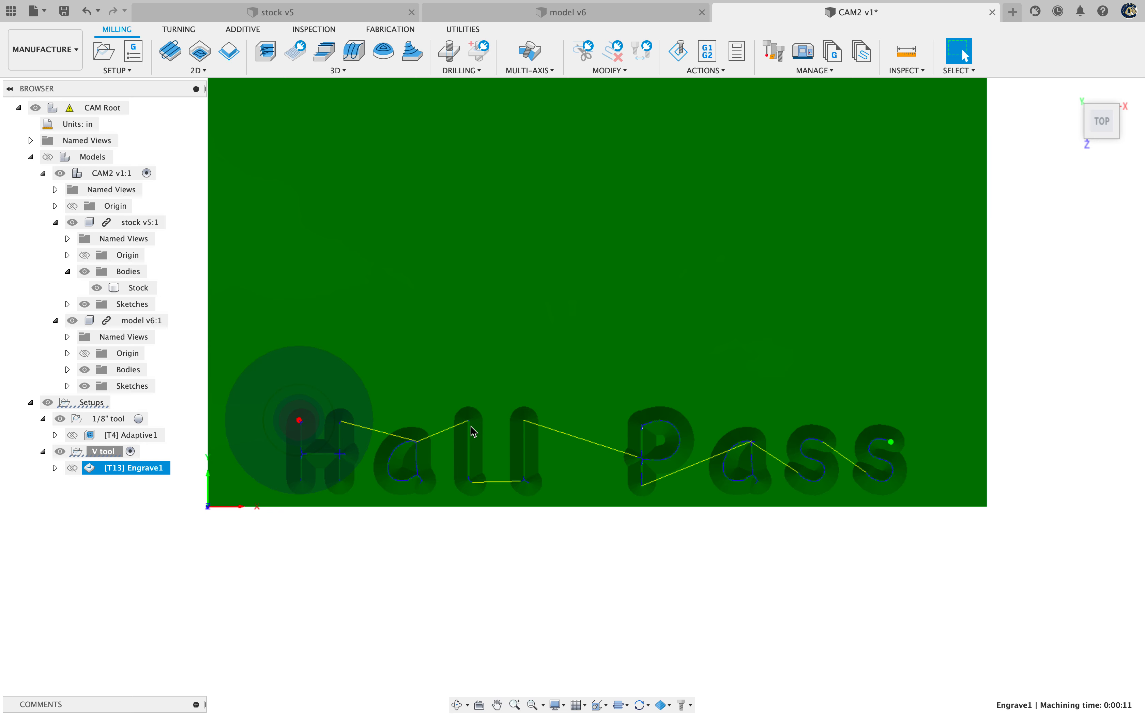
scroll(471, 427, up, 5)
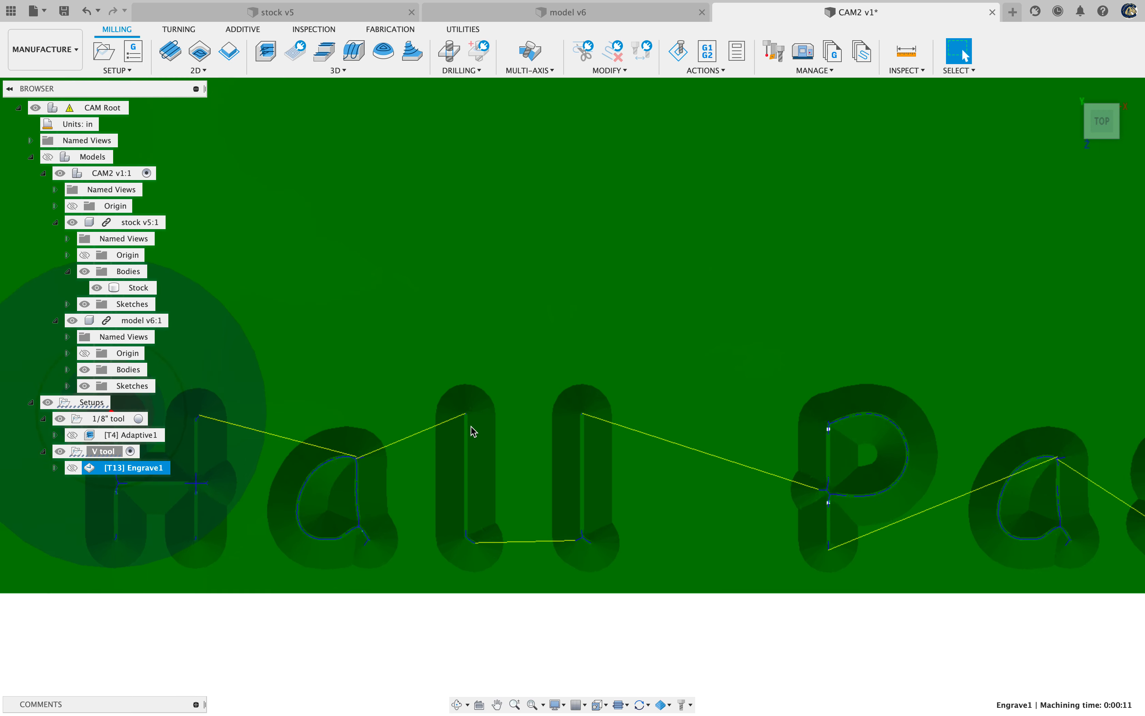
middle_drag(378, 567, 423, 463)
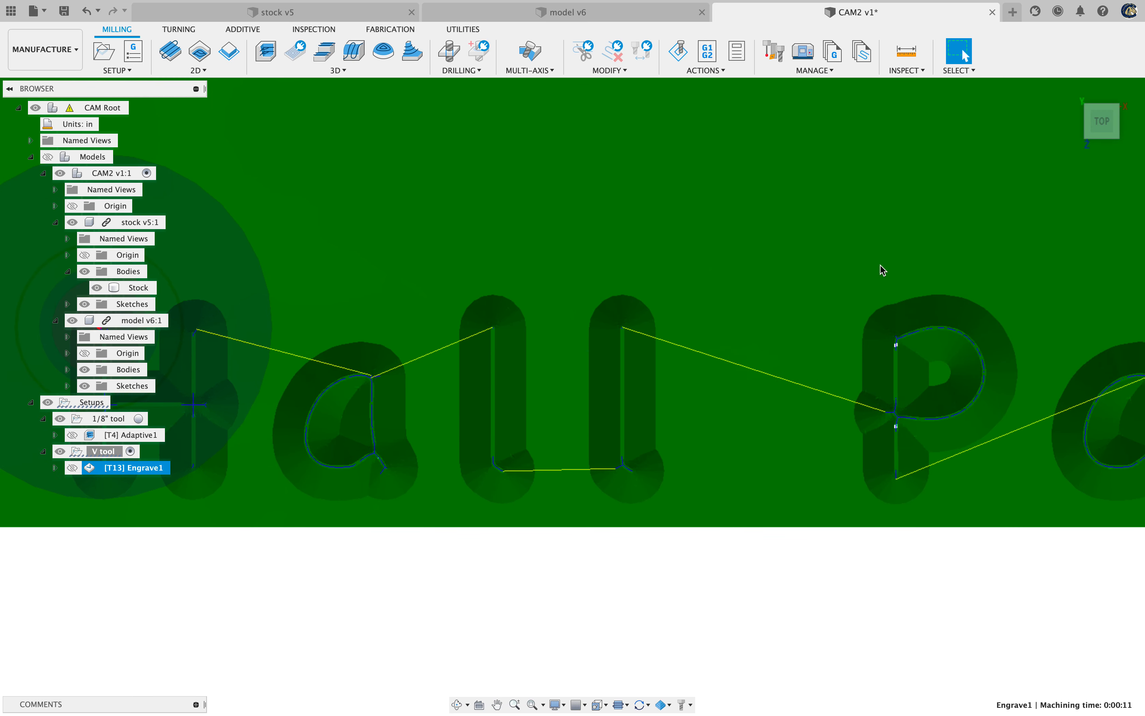
drag(1102, 129, 1104, 116)
middle_drag(833, 193, 961, 211)
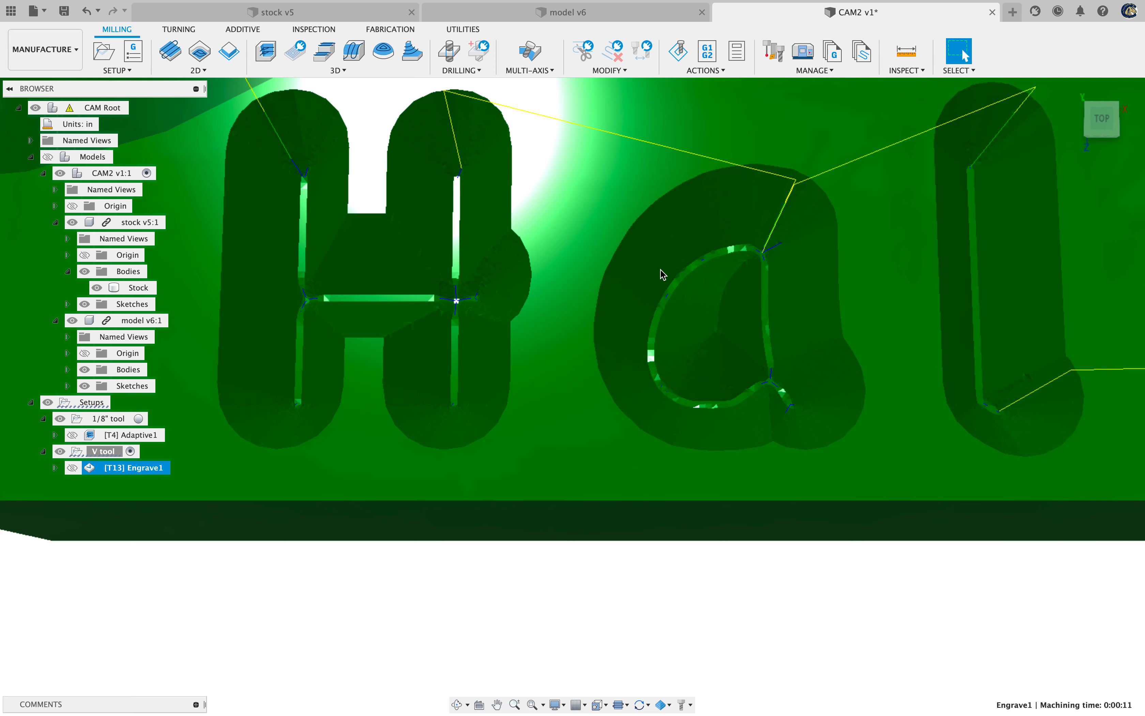
scroll(662, 275, down, 10)
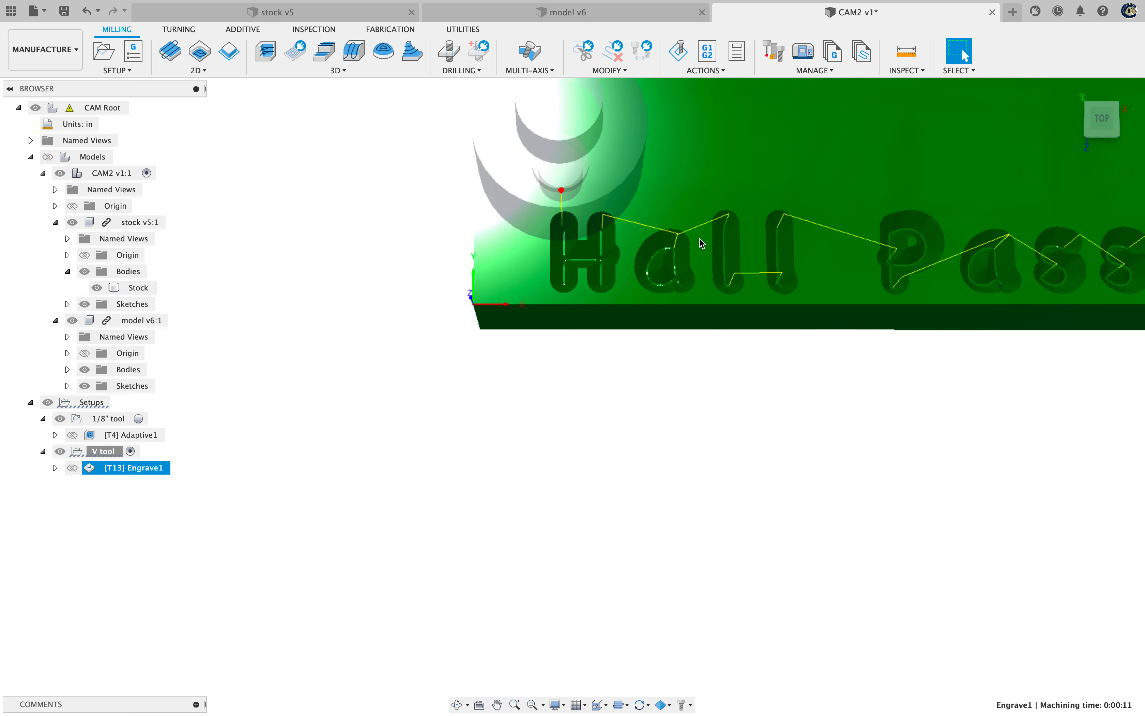
scroll(920, 240, down, 3)
click(142, 510)
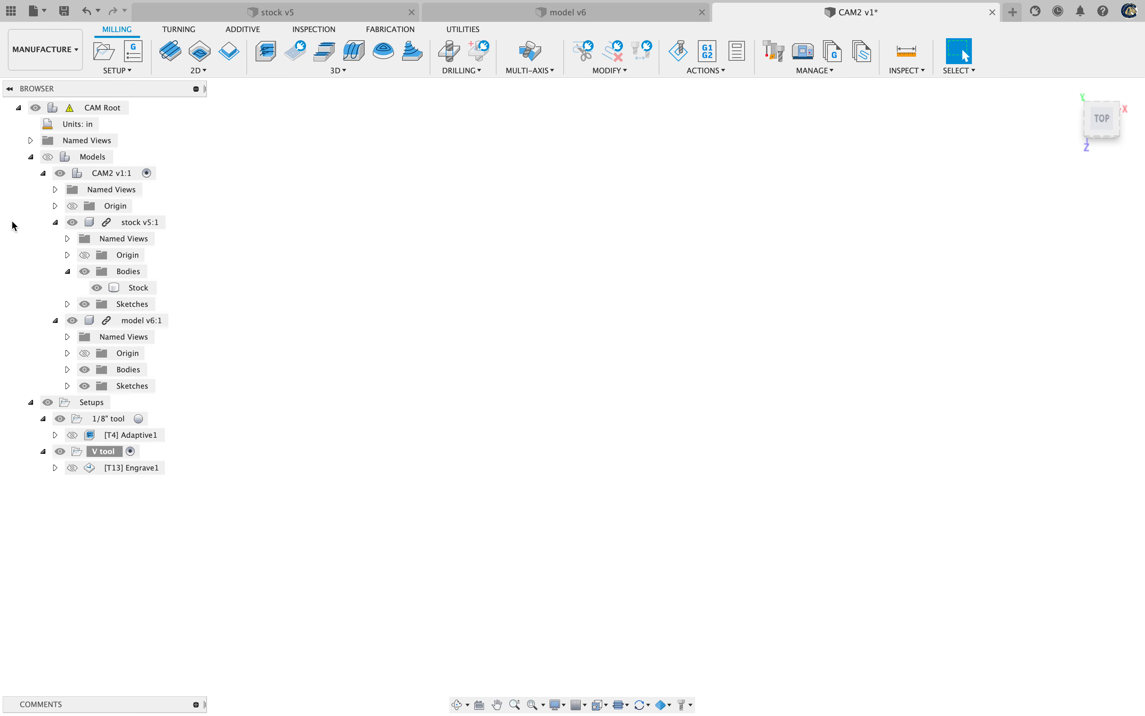
Show the models again and review the Adaptive1 toolpath over the whole hall pass, hiding it again when done
click(48, 156)
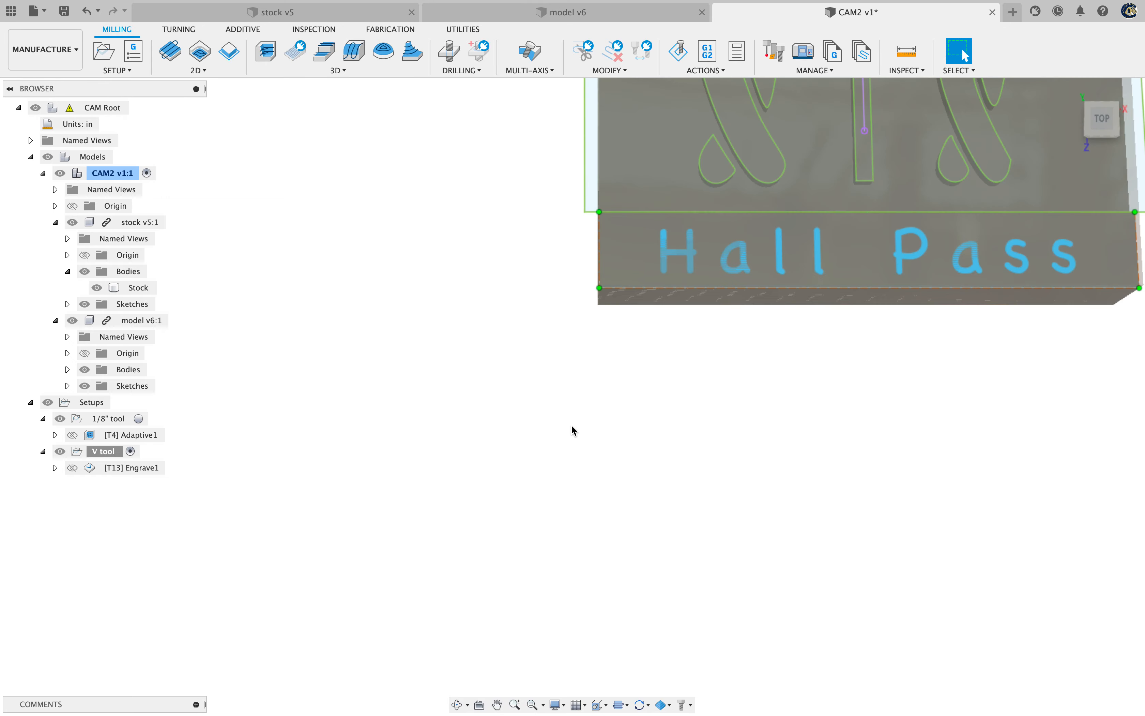
middle_drag(501, 271, 327, 555)
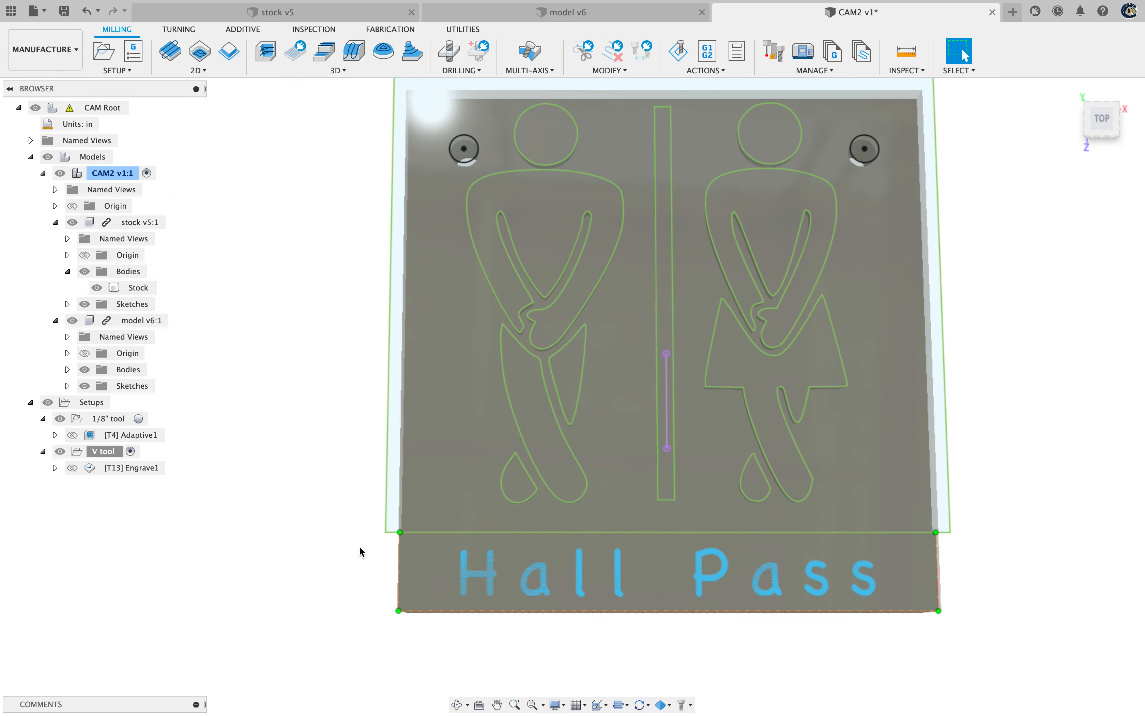
click(470, 530)
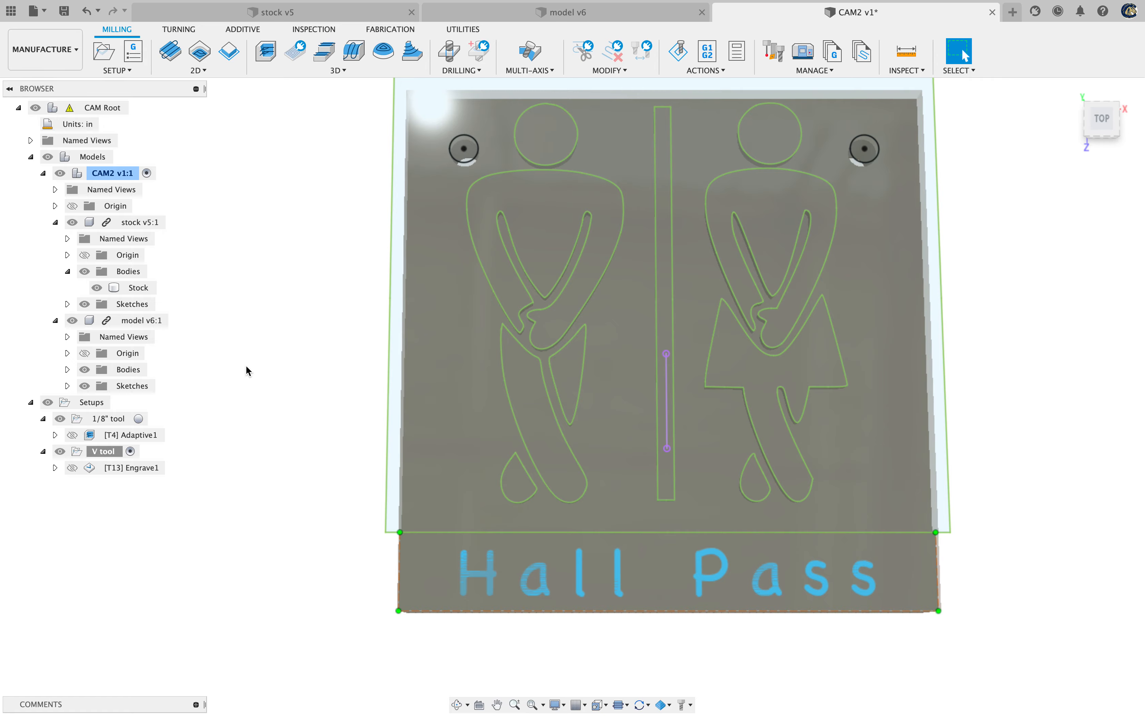
click(104, 436)
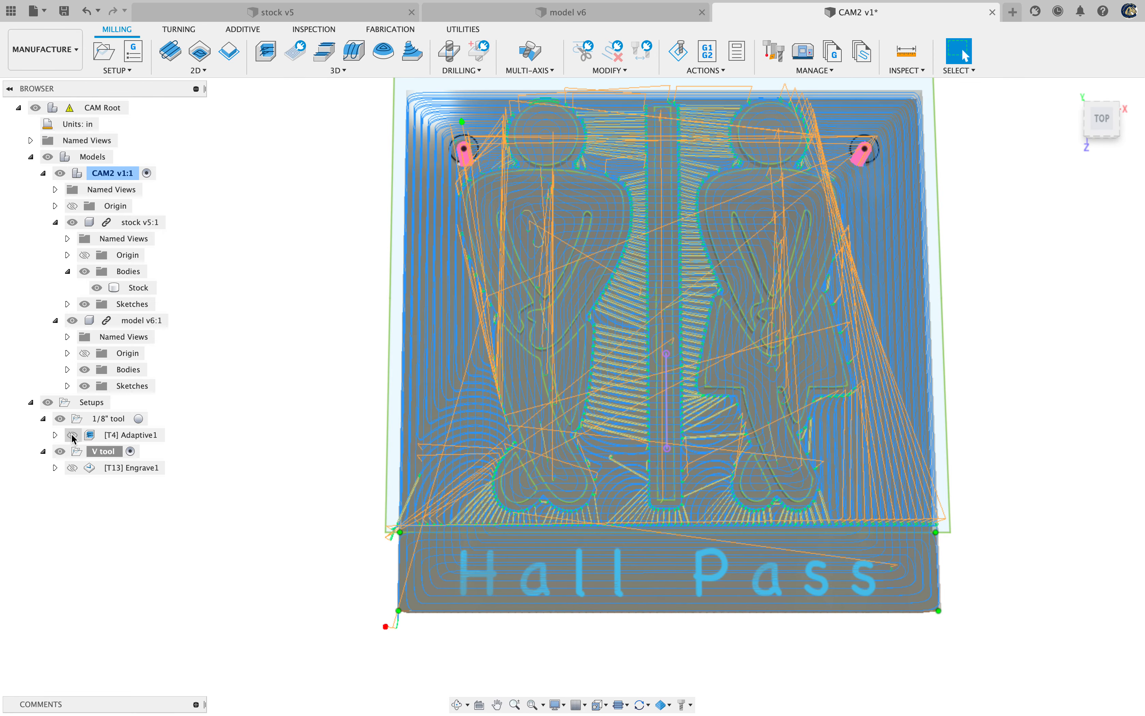
click(109, 436)
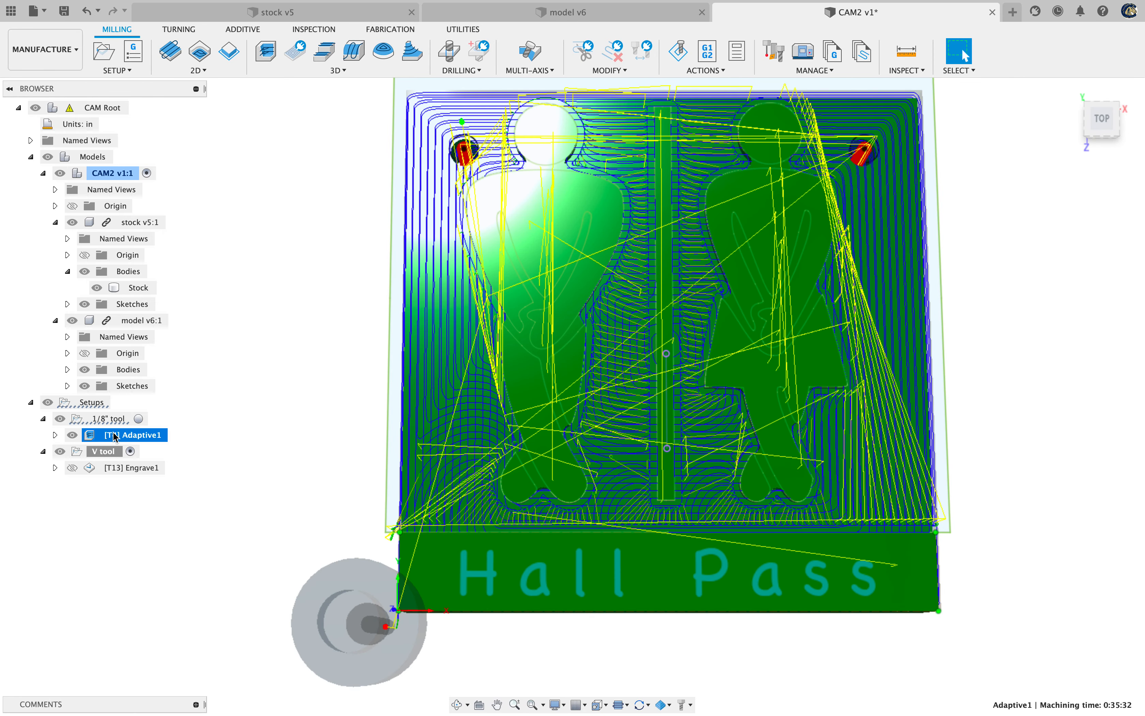
click(73, 435)
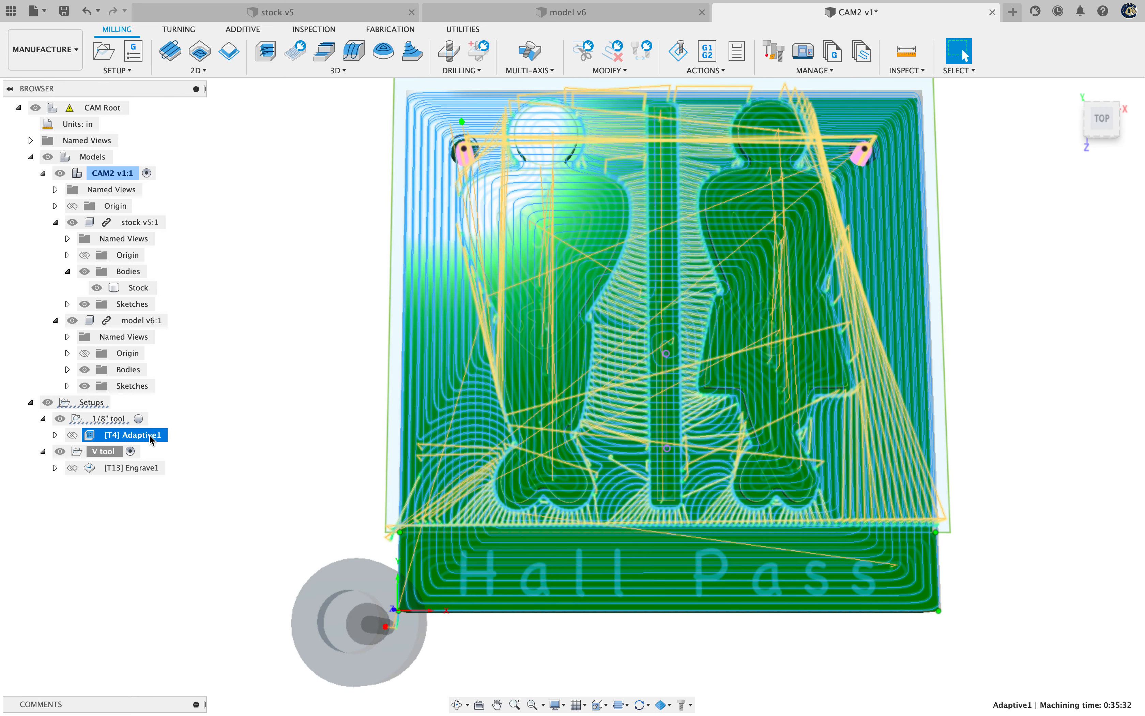
click(90, 516)
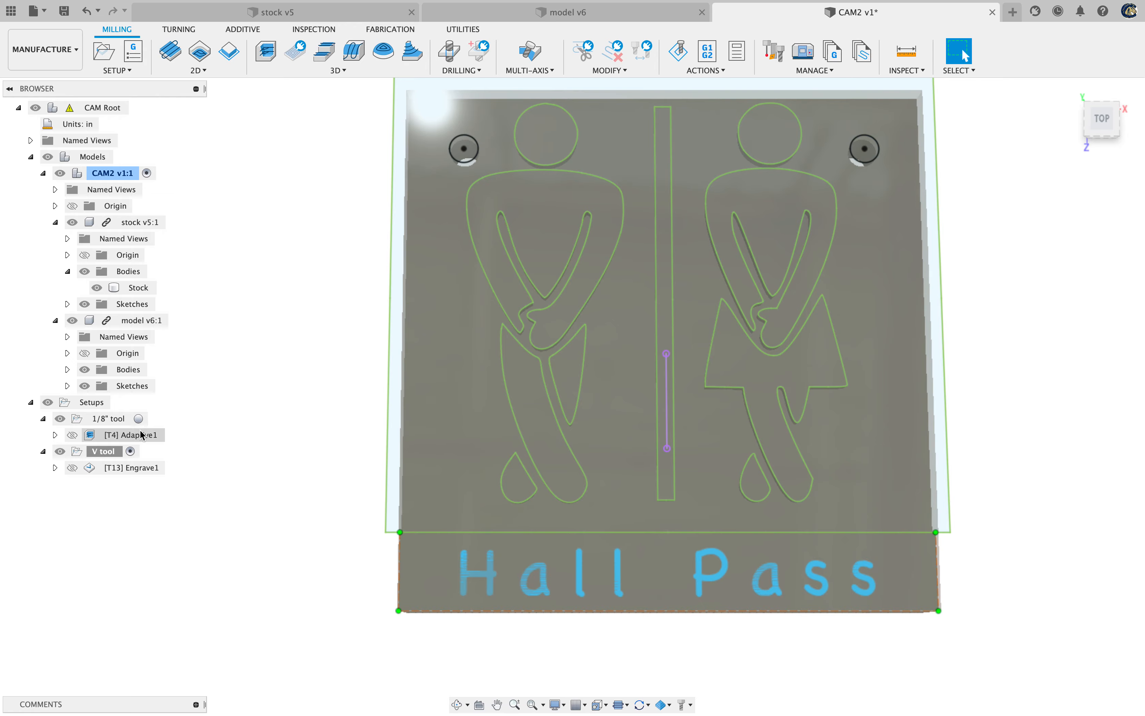
click(547, 270)
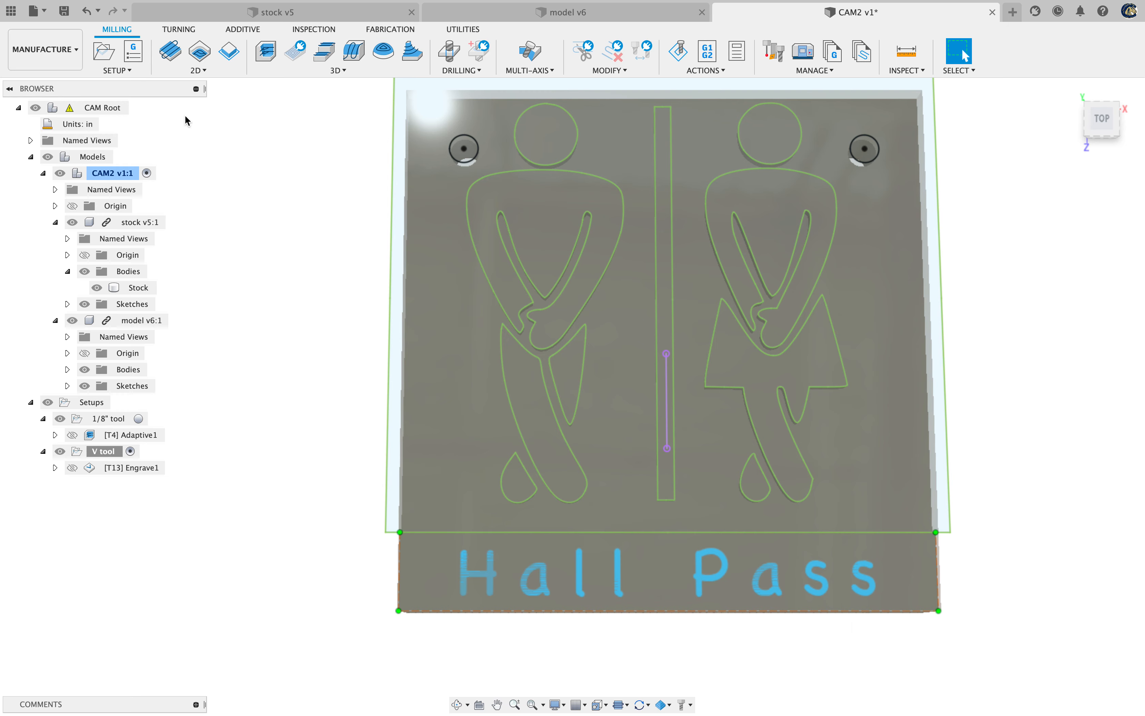
Start a 2D Trace operation in the V tool setup using tool 13, the Ø6mm 60° V-Carve Mill from the X-Carve Simplified library
click(201, 71)
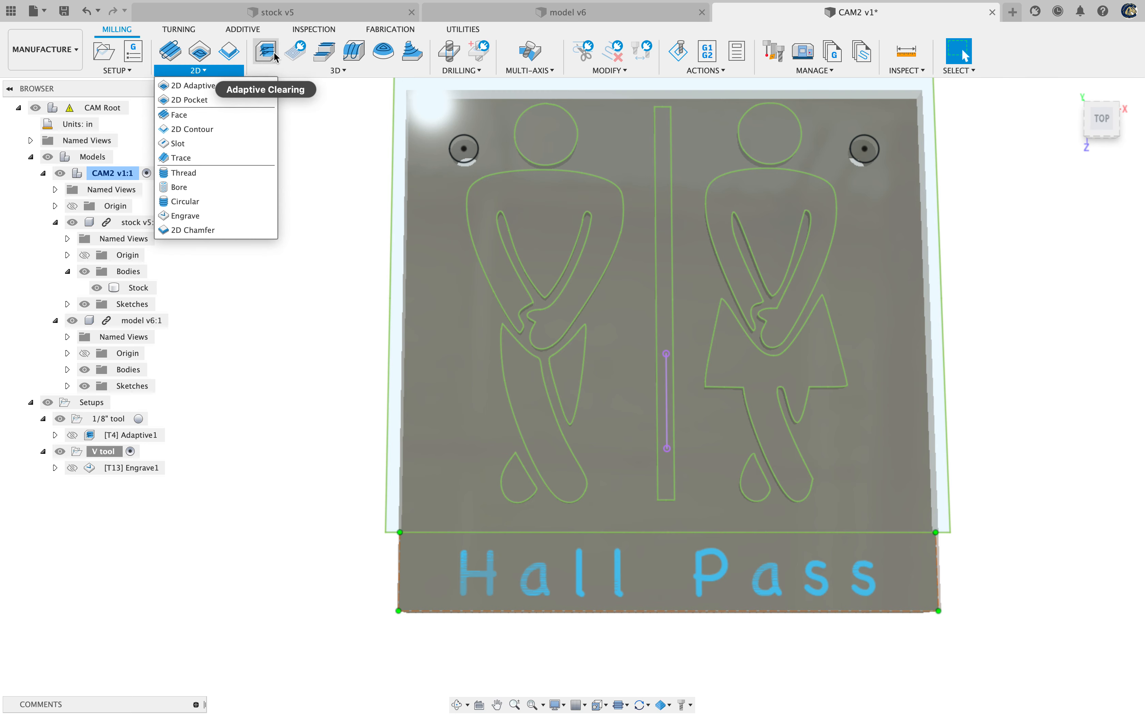
click(338, 70)
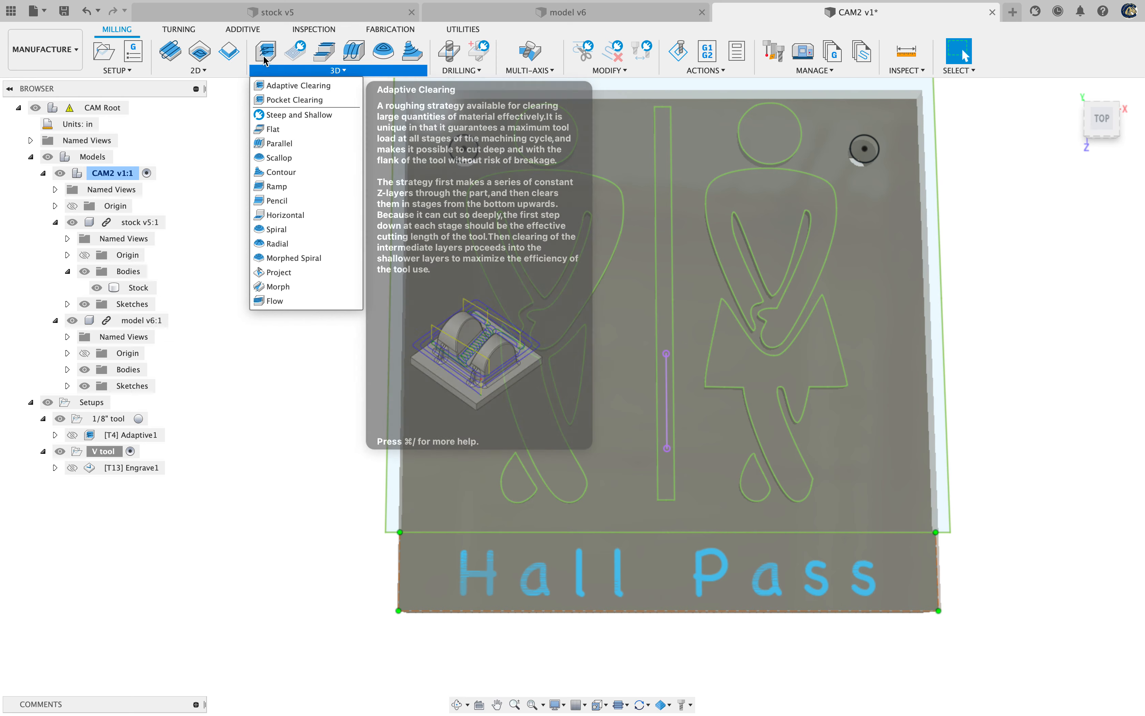
click(235, 69)
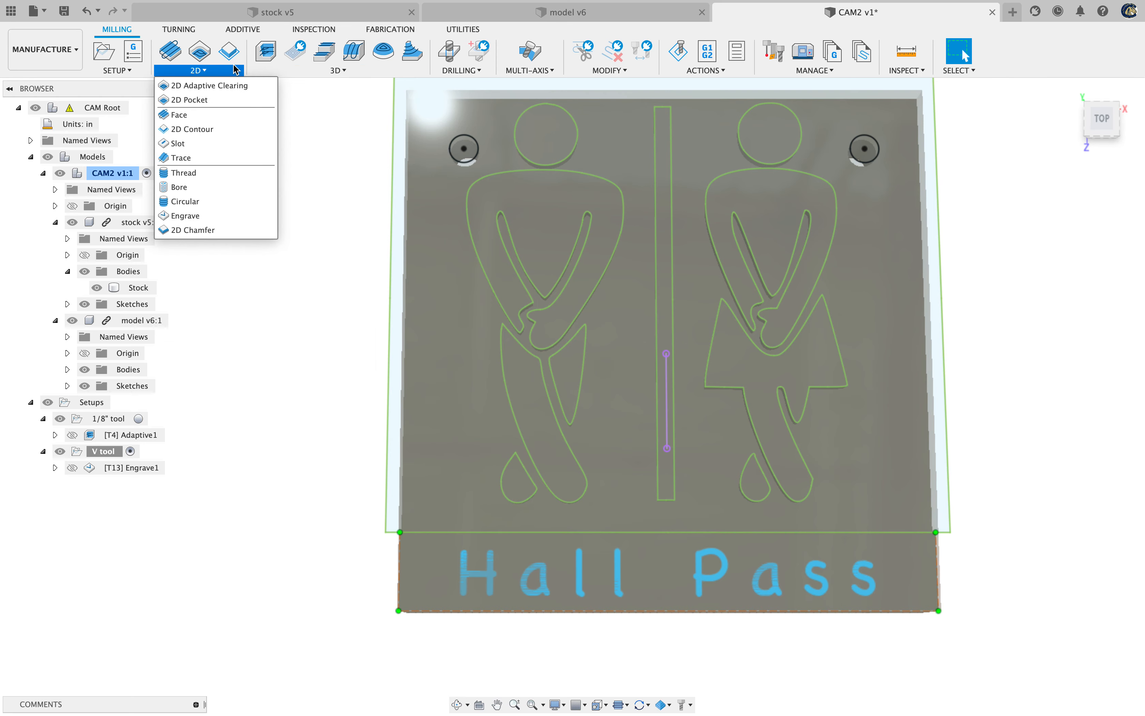
click(197, 165)
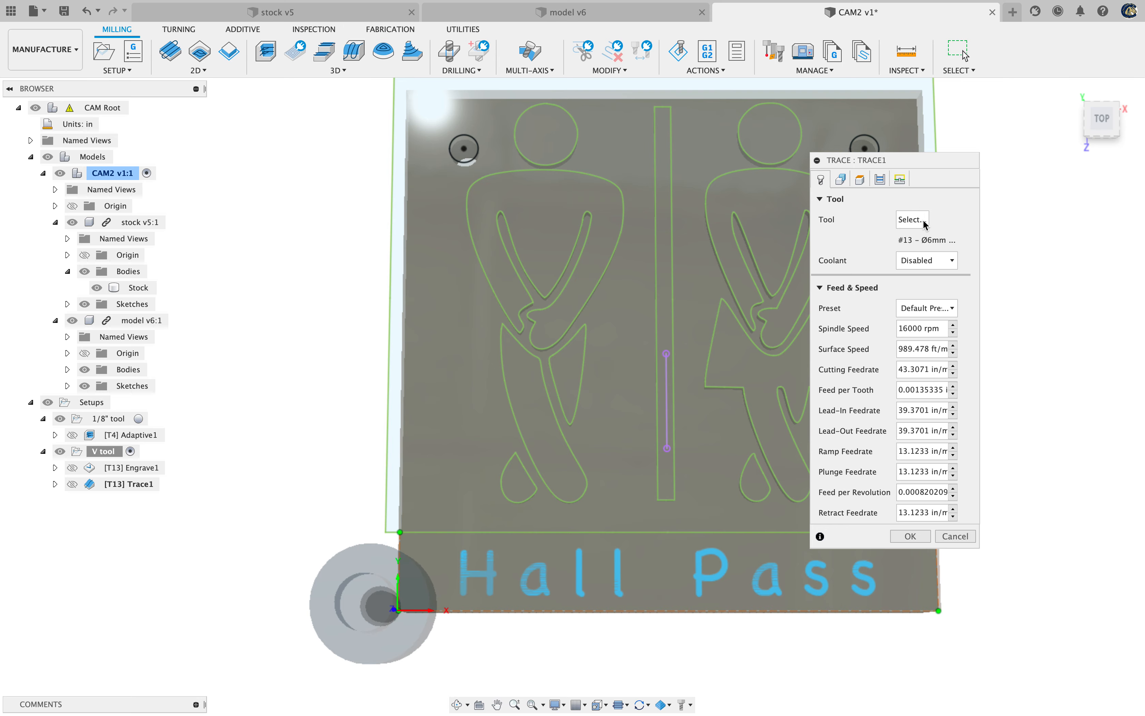
click(908, 220)
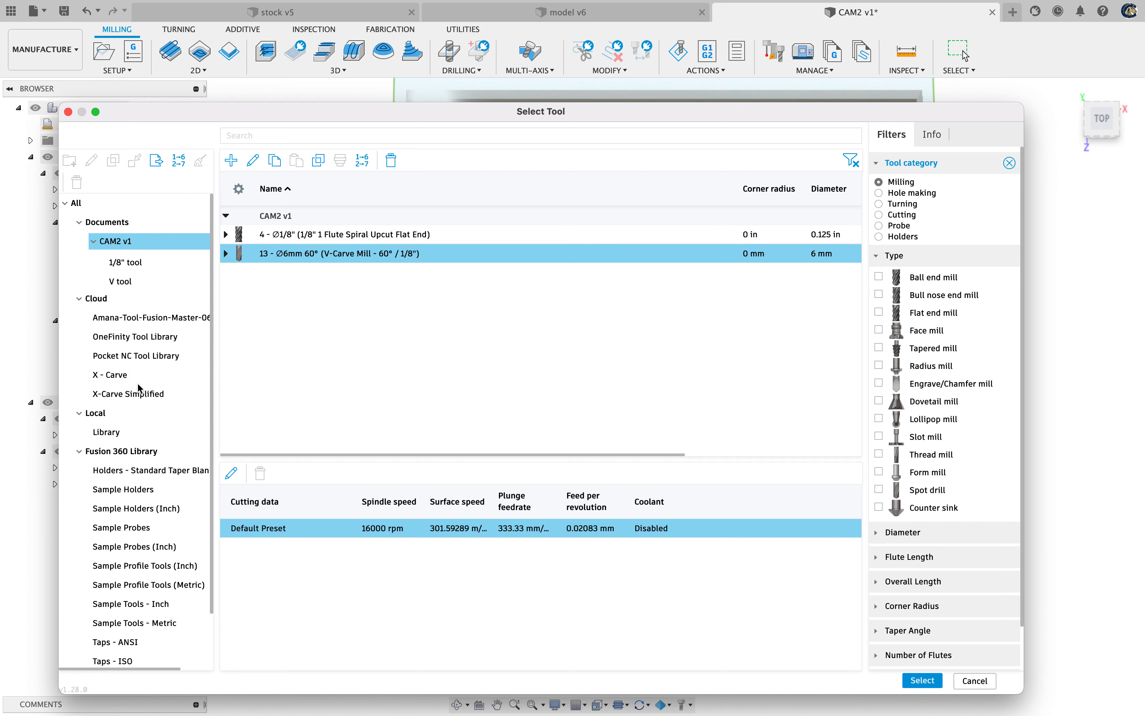
click(138, 402)
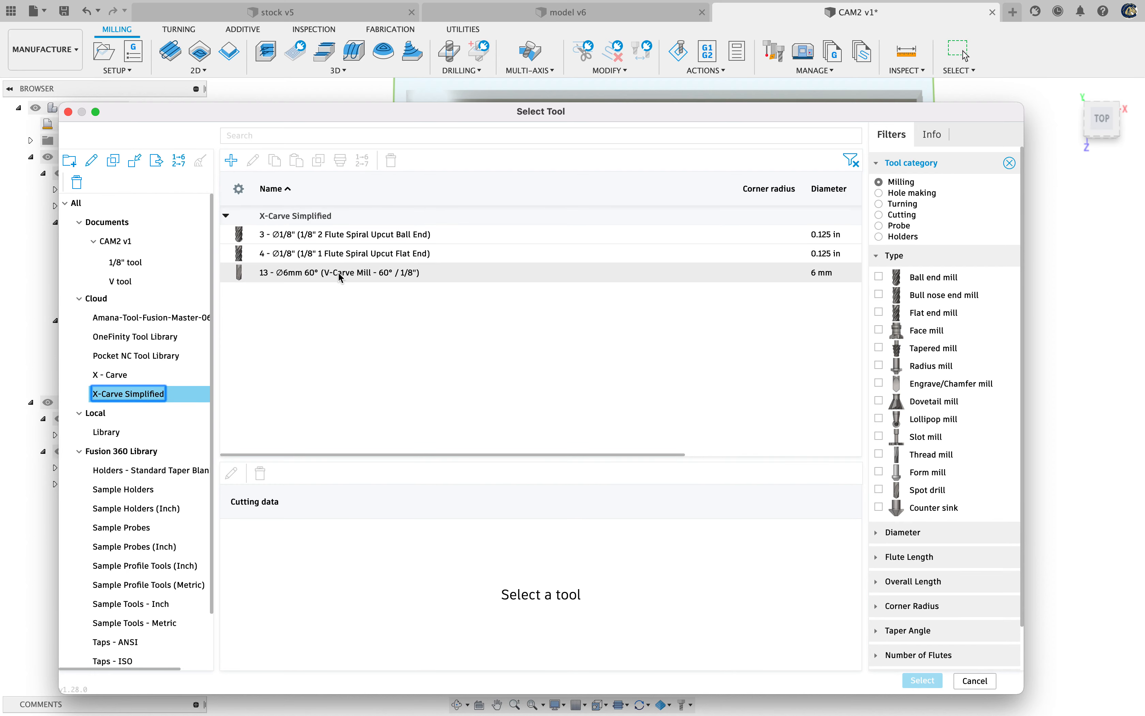
click(346, 278)
double_click(346, 272)
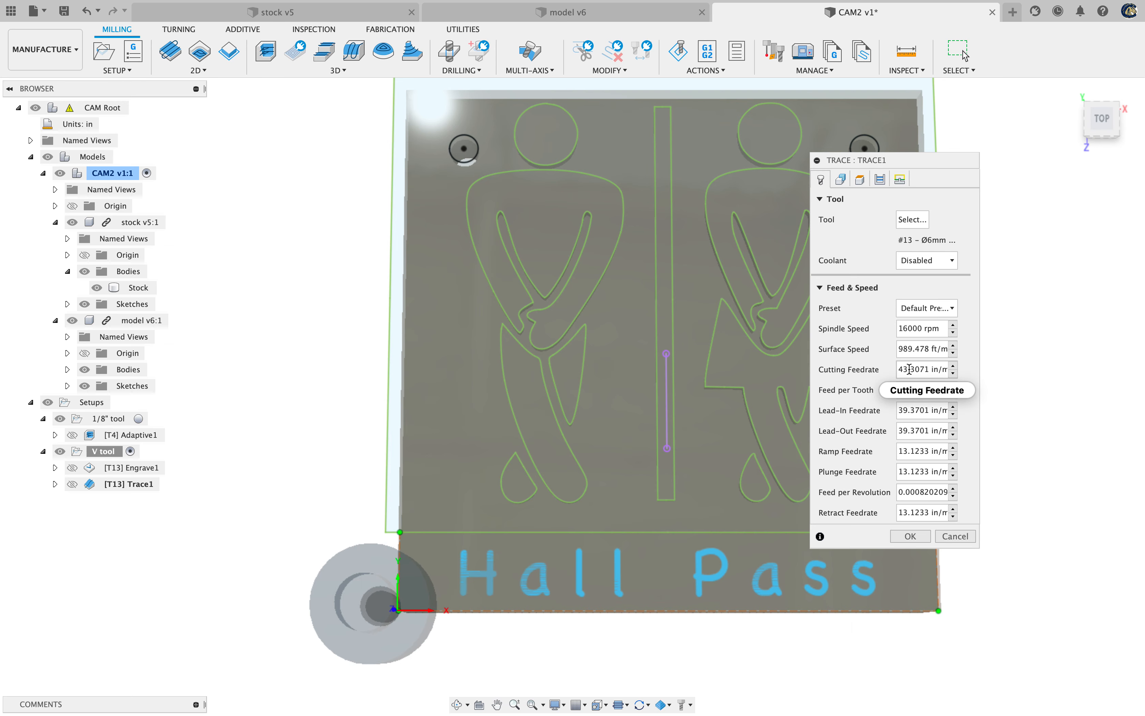
Select the male figure's upper body, both leg outlines and foot outline as the trace geometry
click(841, 180)
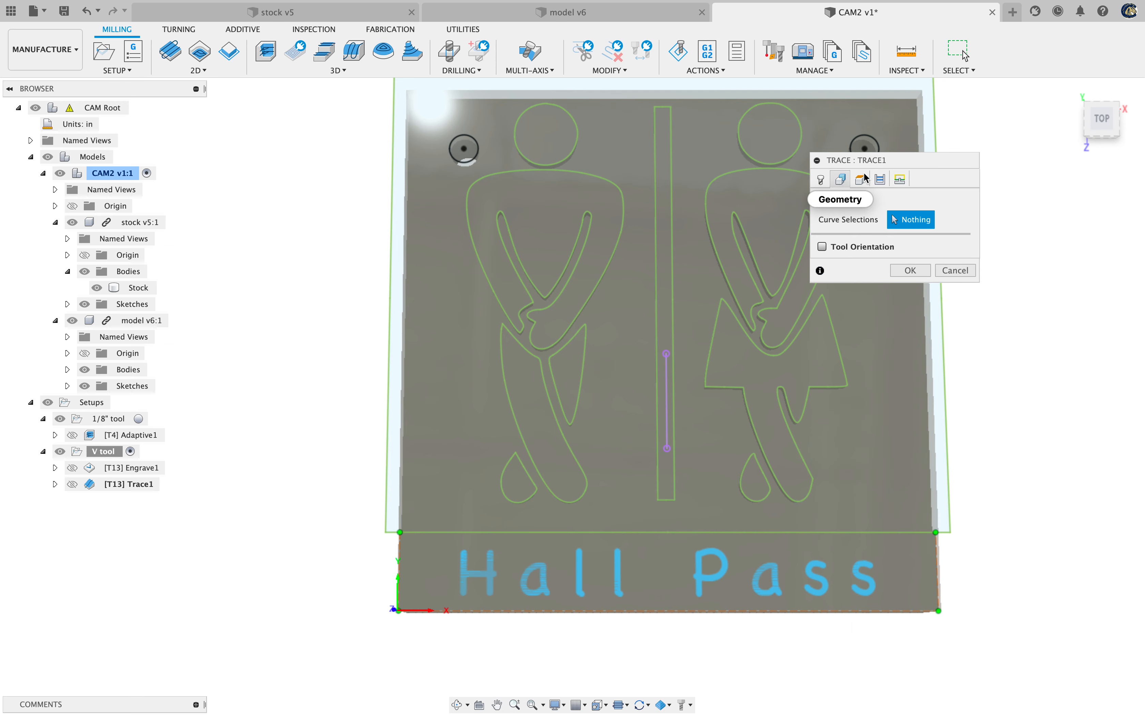
mouse_move(916, 161)
mouse_down()
mouse_move(1062, 228)
mouse_move(1141, 203)
mouse_move(1063, 184)
mouse_up()
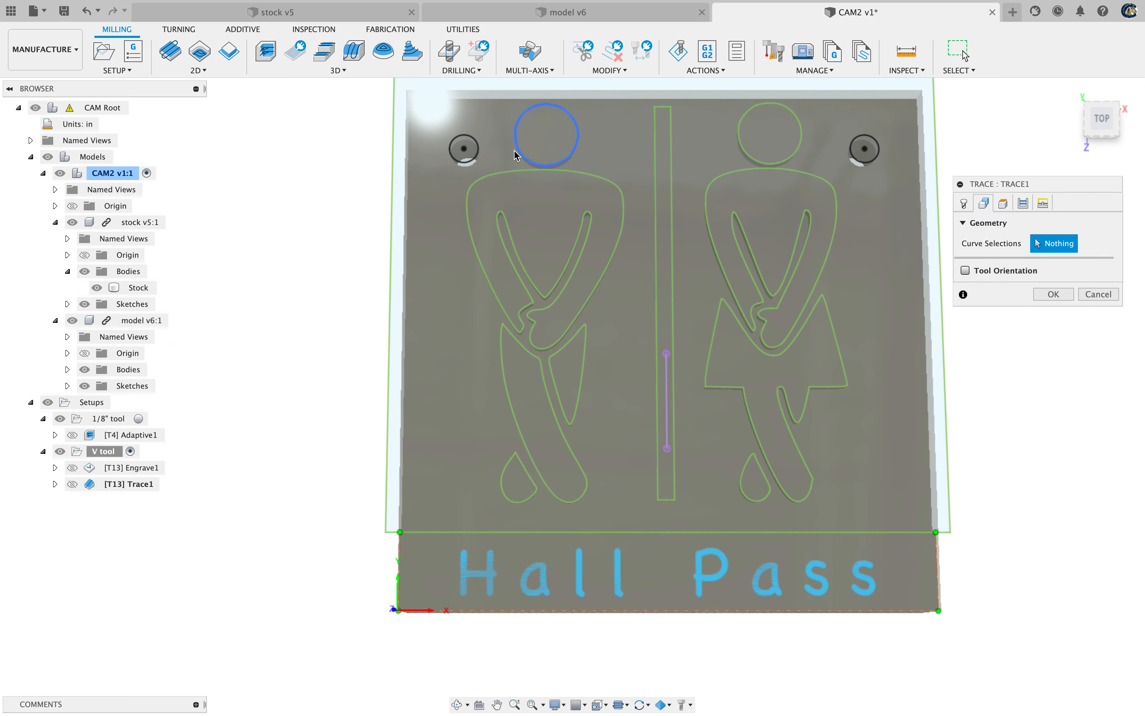
click(505, 235)
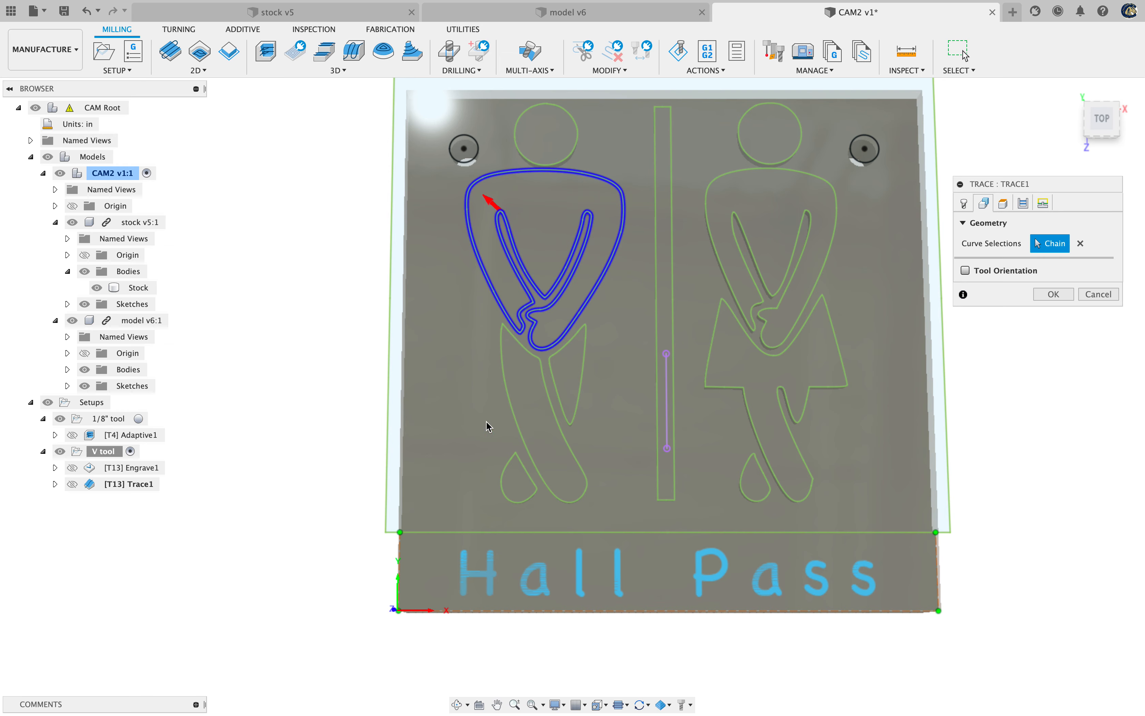
click(556, 405)
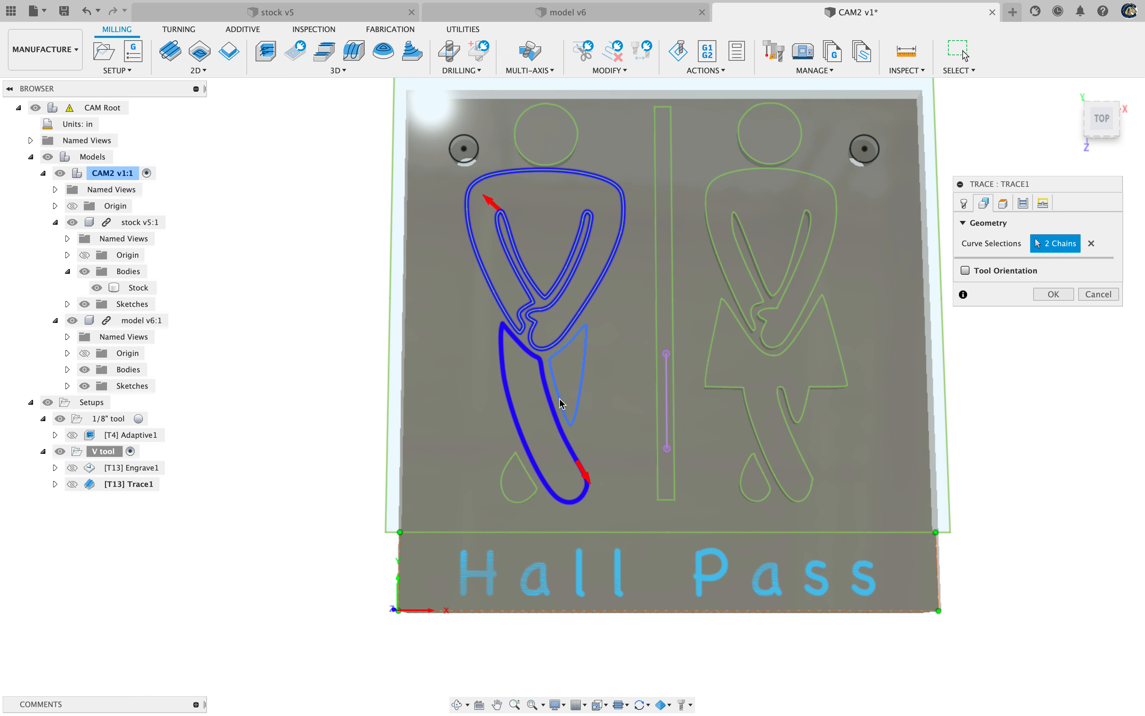
click(563, 398)
click(519, 471)
Add the female figure's foot, skirt-and-leg and upper-body outlines plus both figures' head circles to the trace geometry
click(744, 470)
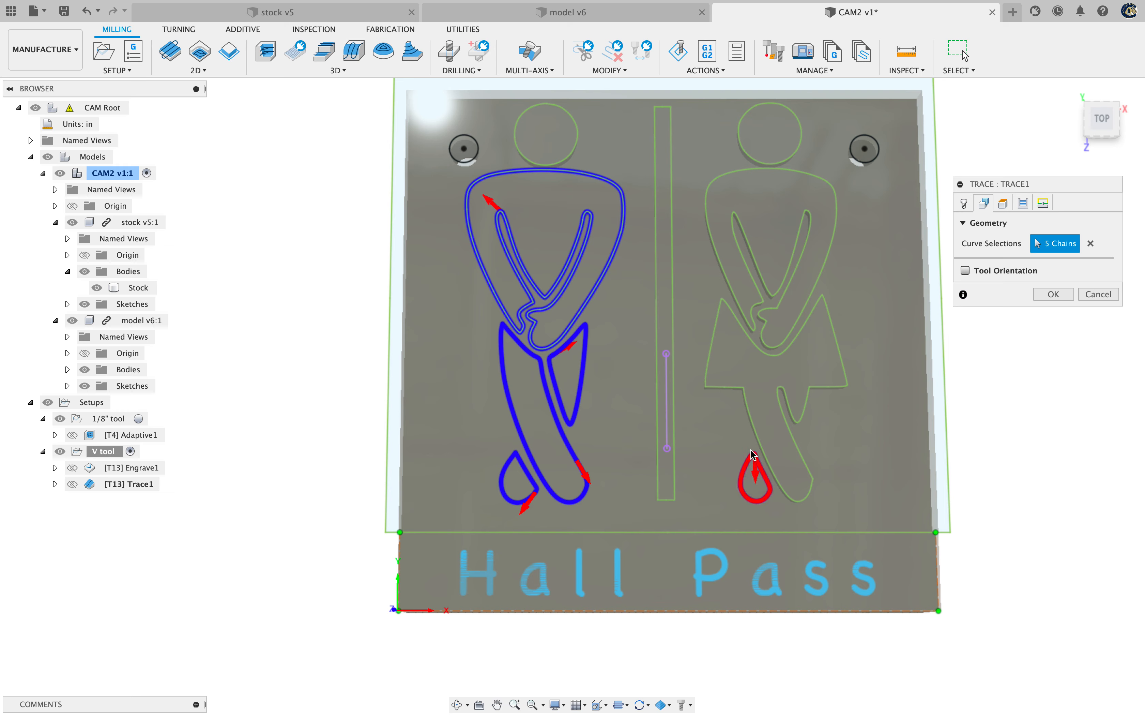
click(756, 452)
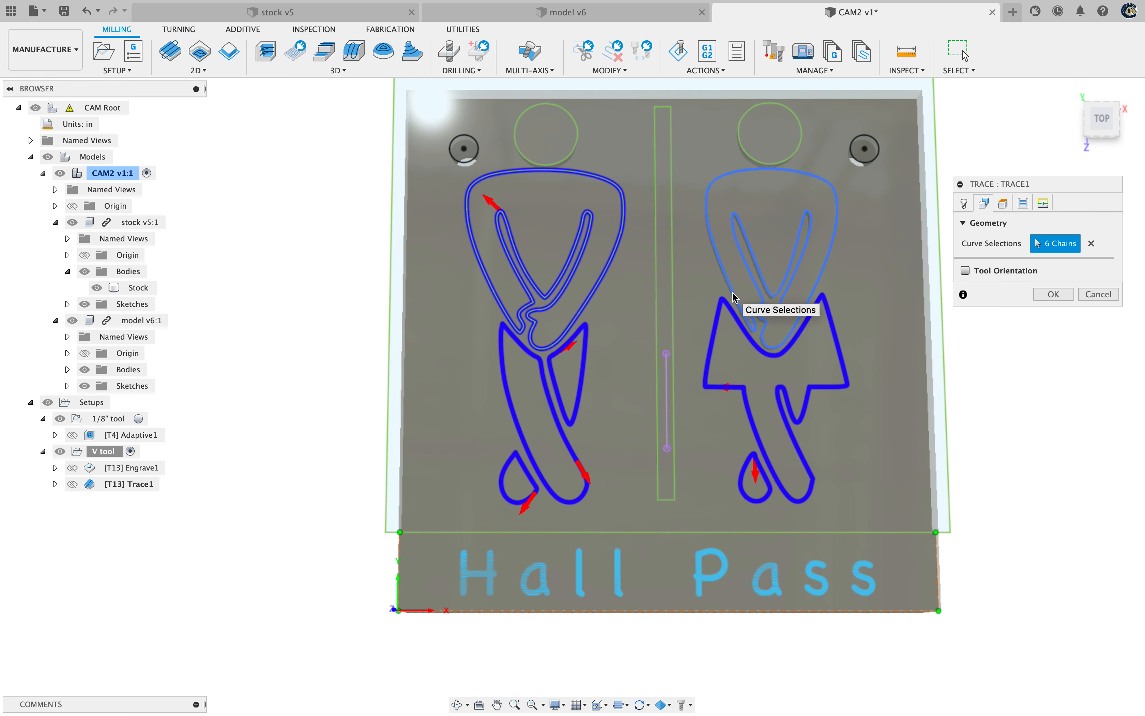
click(705, 223)
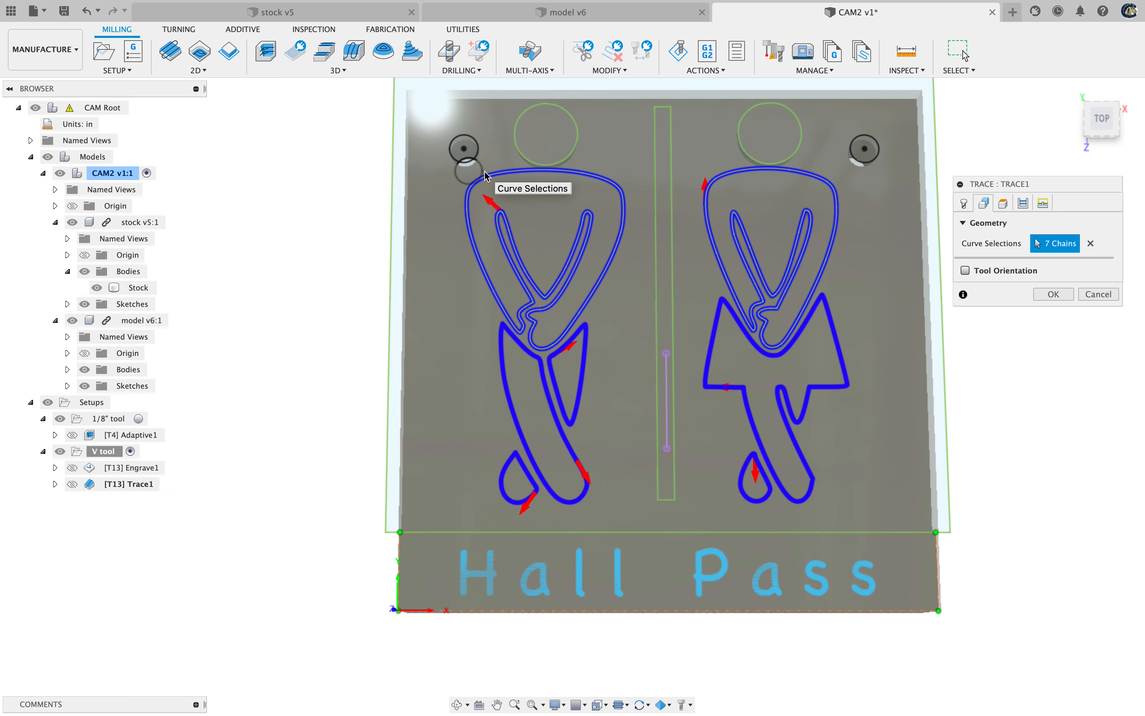
click(519, 151)
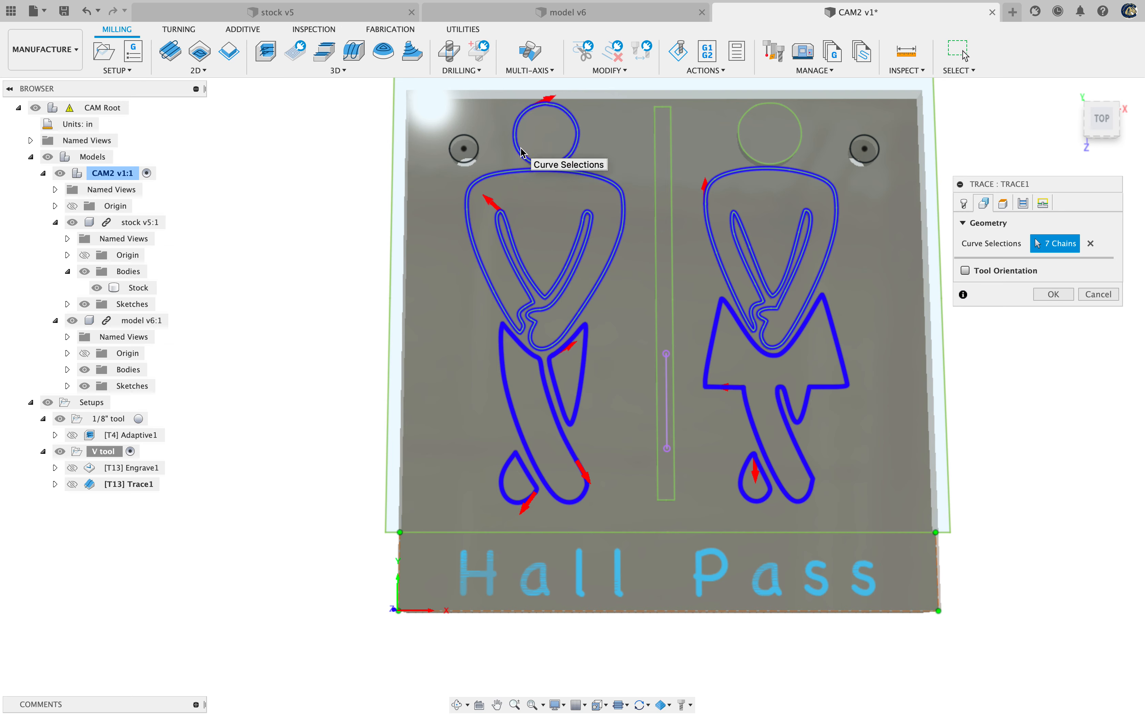
click(739, 143)
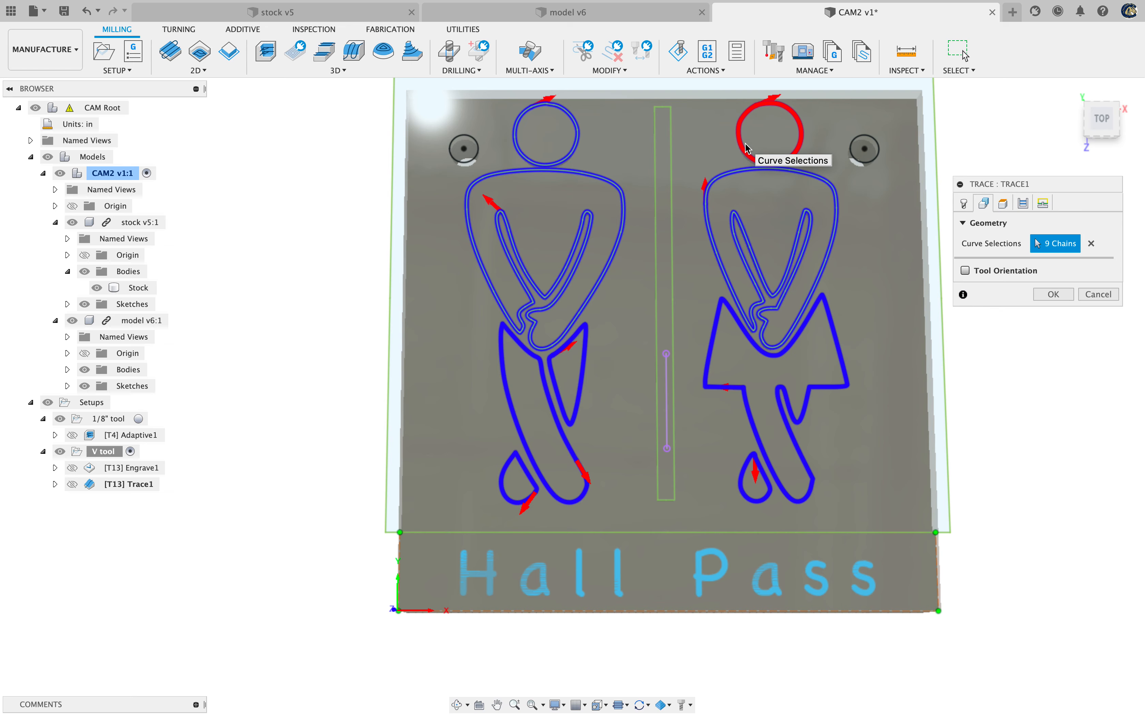
Check the trace's clearance, retract and feed height planes from the front and at an angle, and review the selected chains
click(1008, 205)
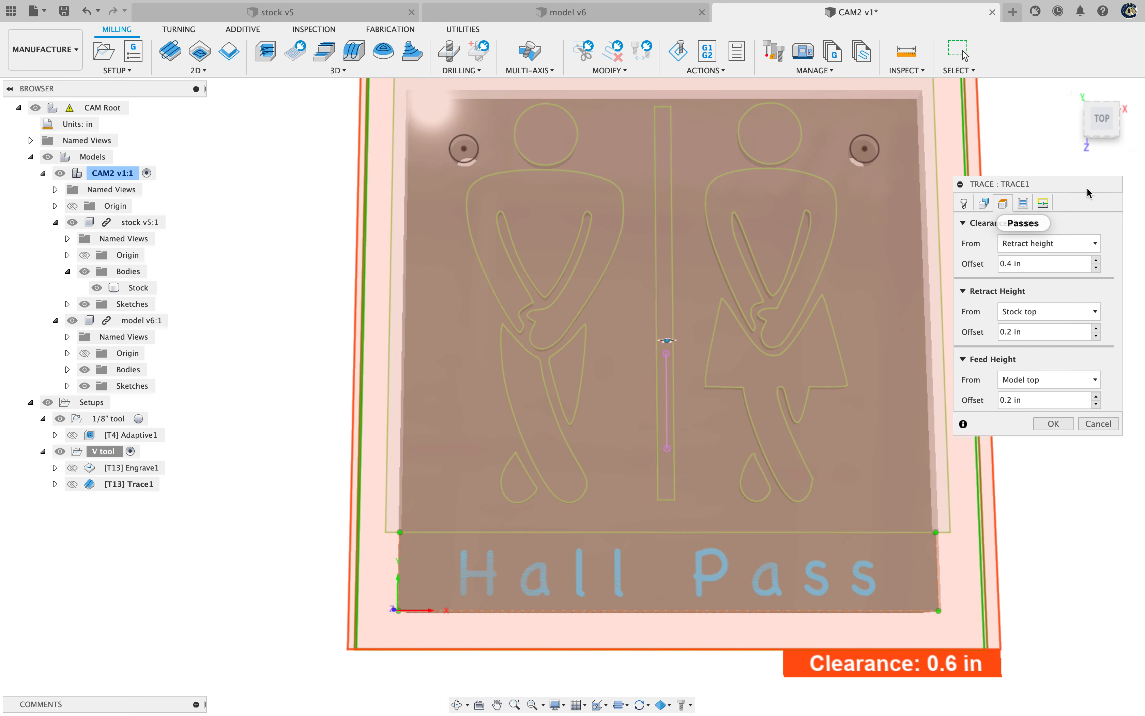
click(1103, 136)
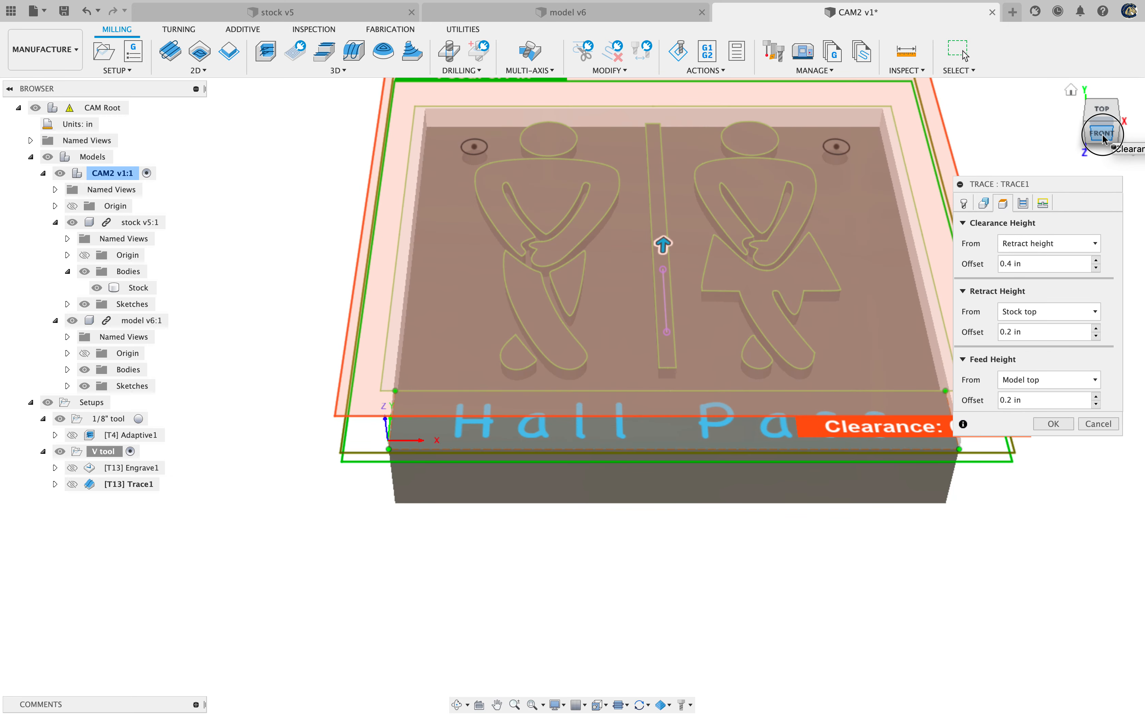
click(1102, 134)
scroll(699, 231, up, 3)
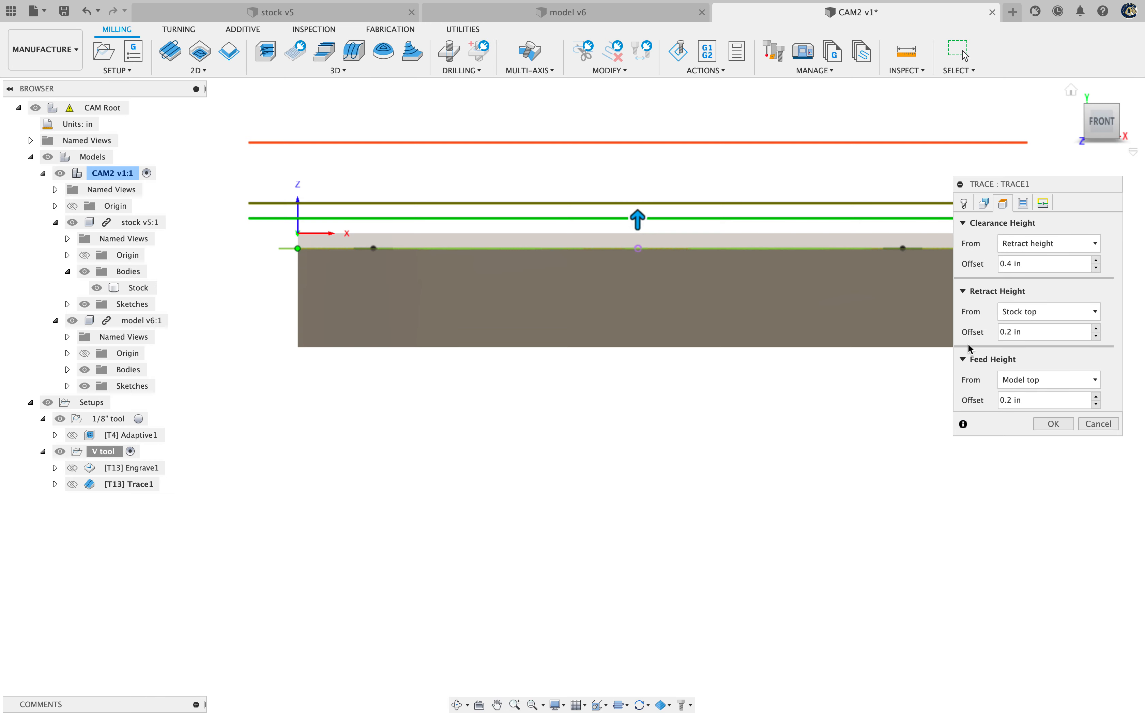
drag(1098, 119, 1094, 148)
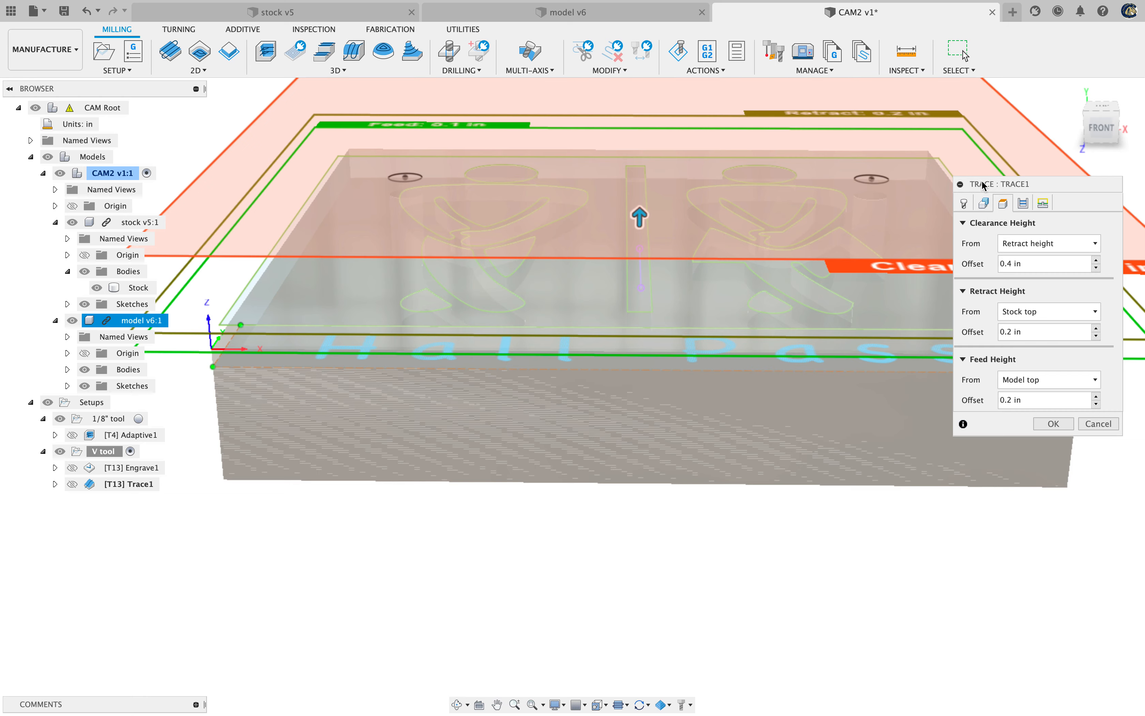
click(984, 203)
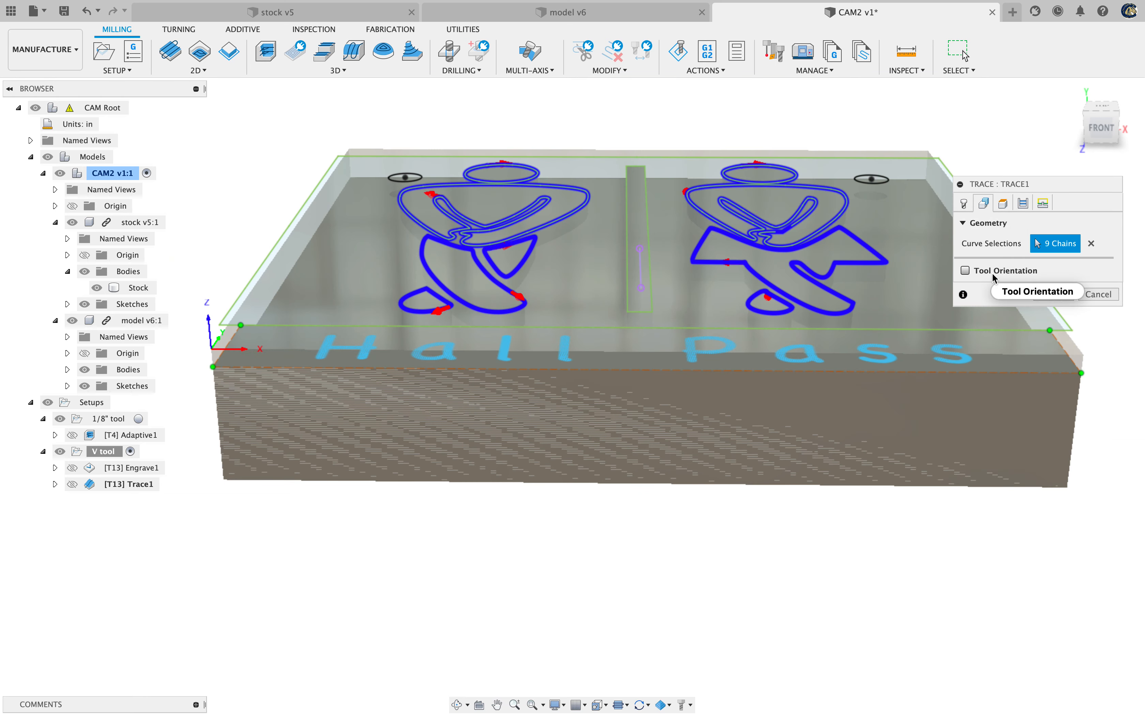
click(1002, 204)
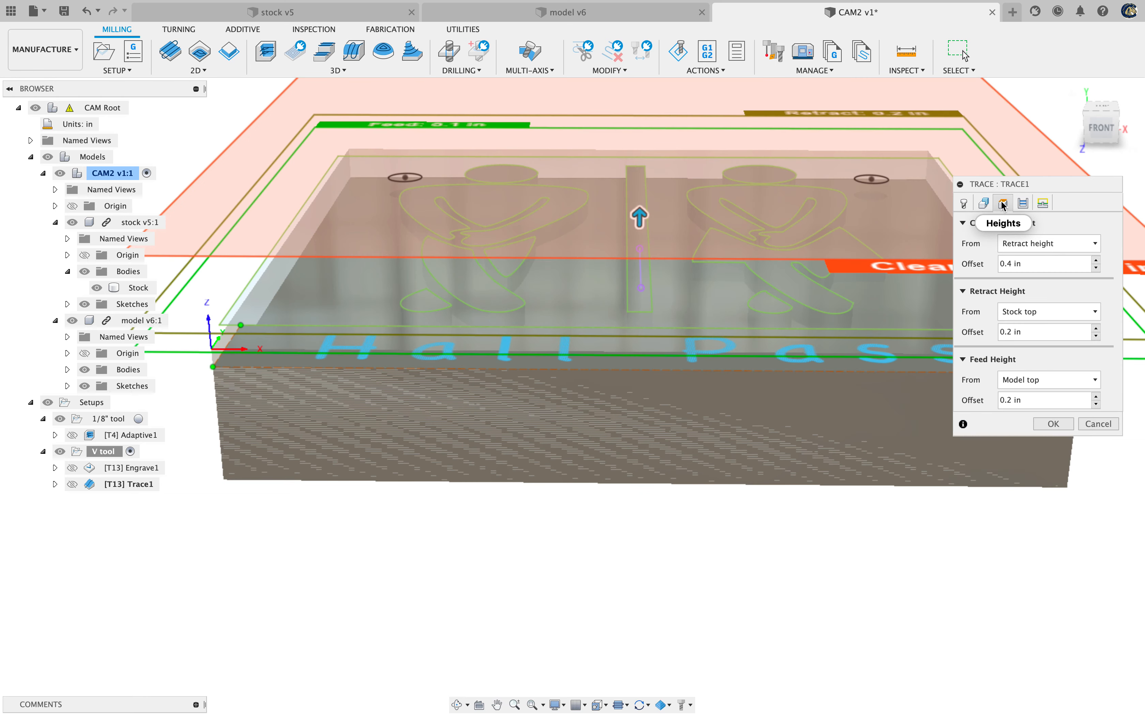
Turn off Chamfer in the trace's pass settings and generate the toolpath
click(1021, 203)
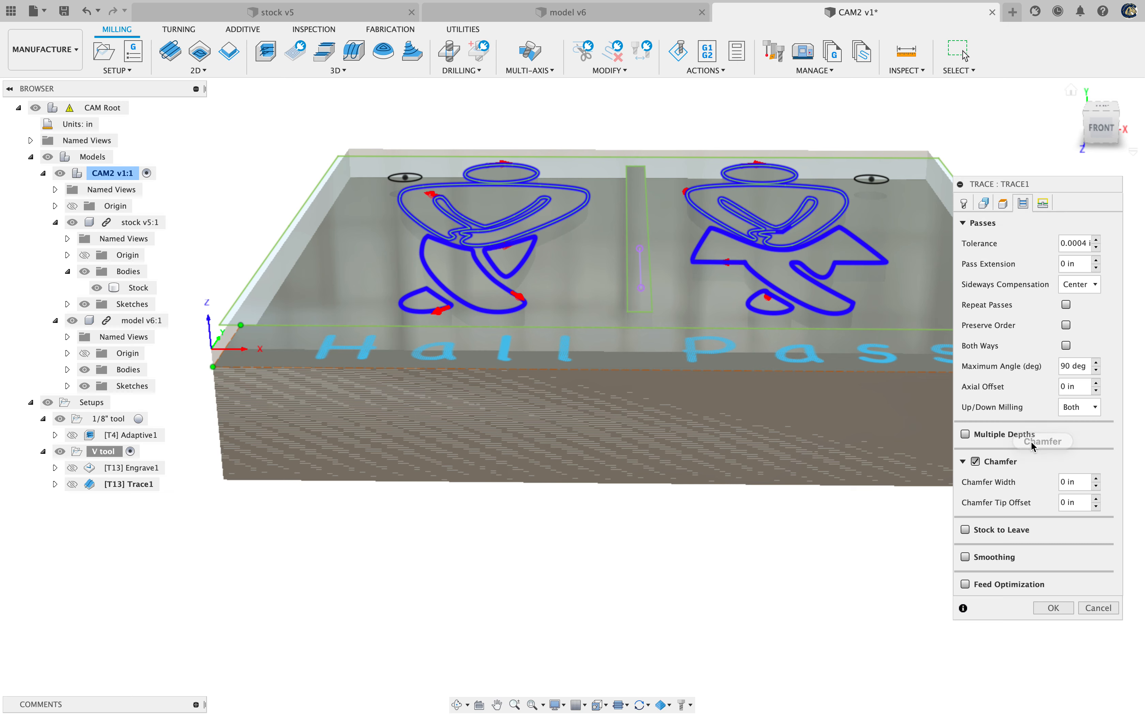
click(976, 461)
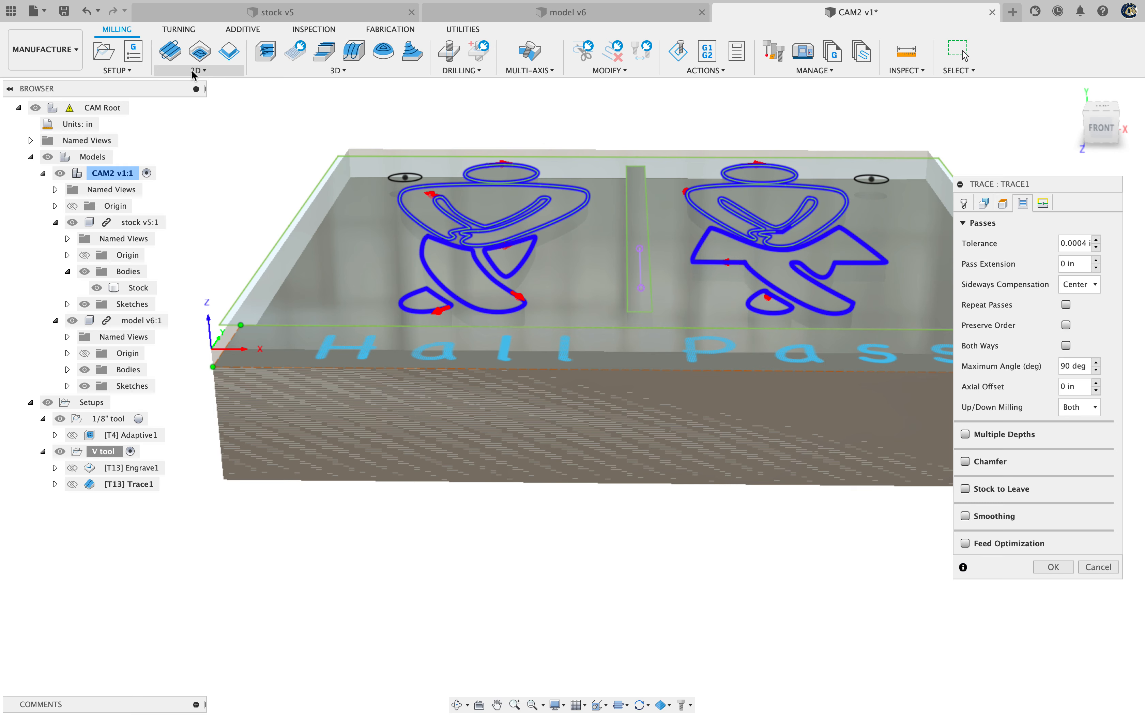
click(1055, 567)
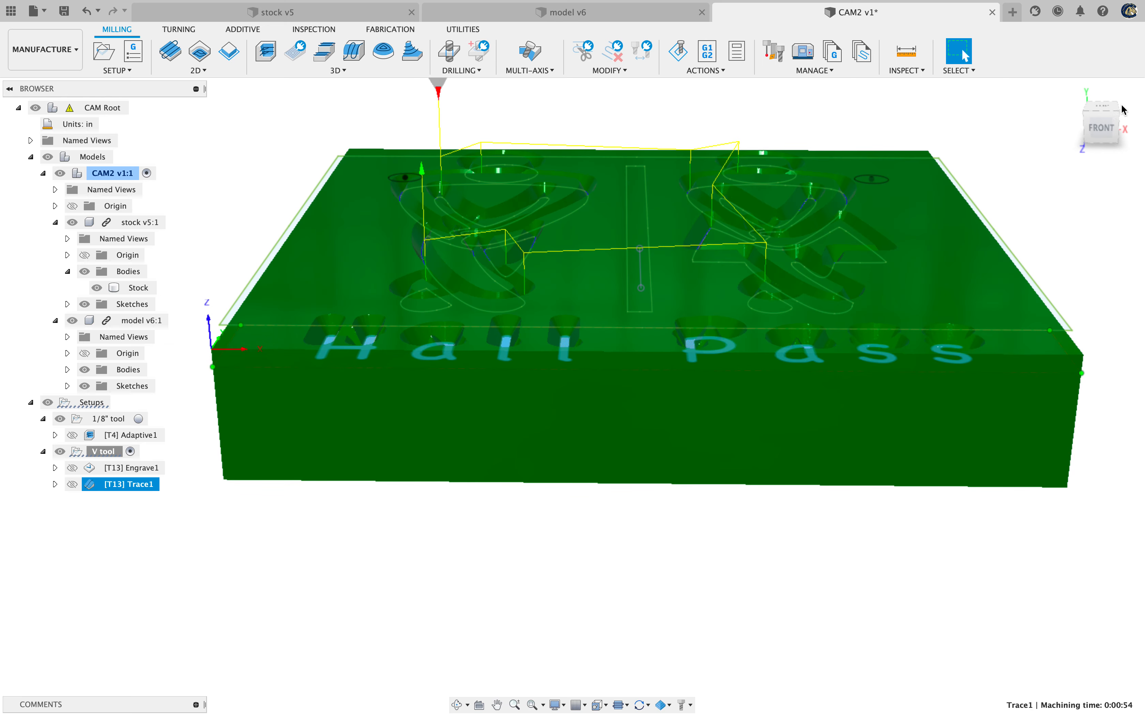
Compare the Trace1 and Engrave1 cuts on the stock from the front and at an angle
drag(1091, 121, 1098, 156)
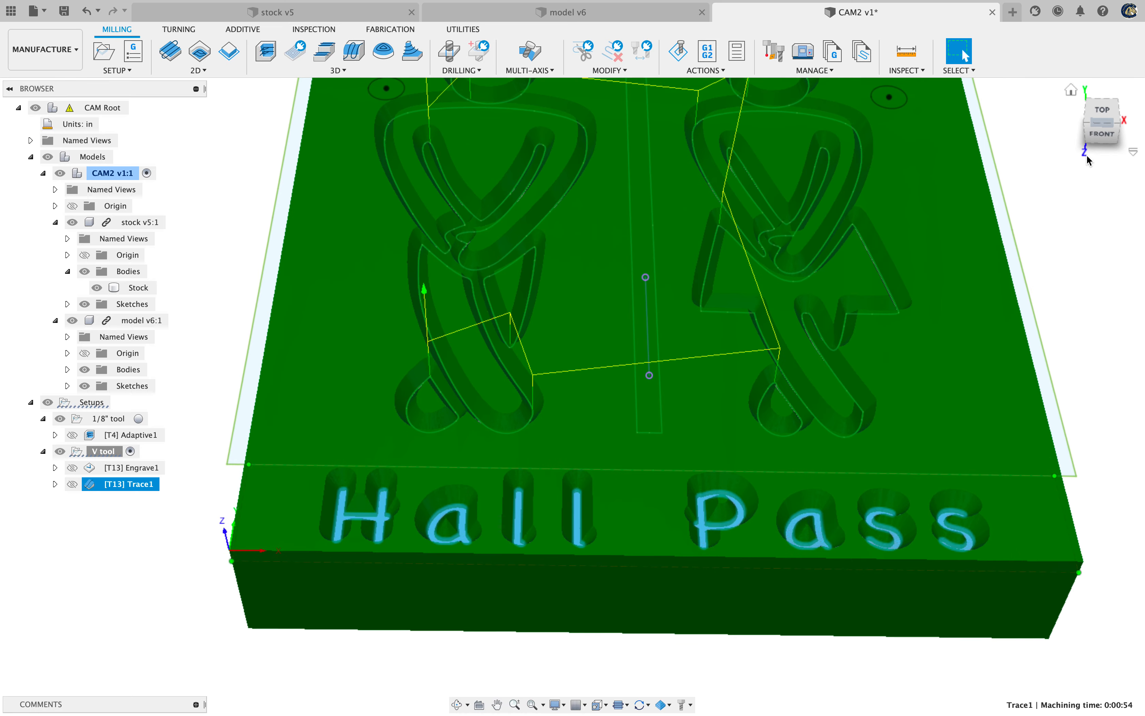
super+click(124, 434)
click(124, 483)
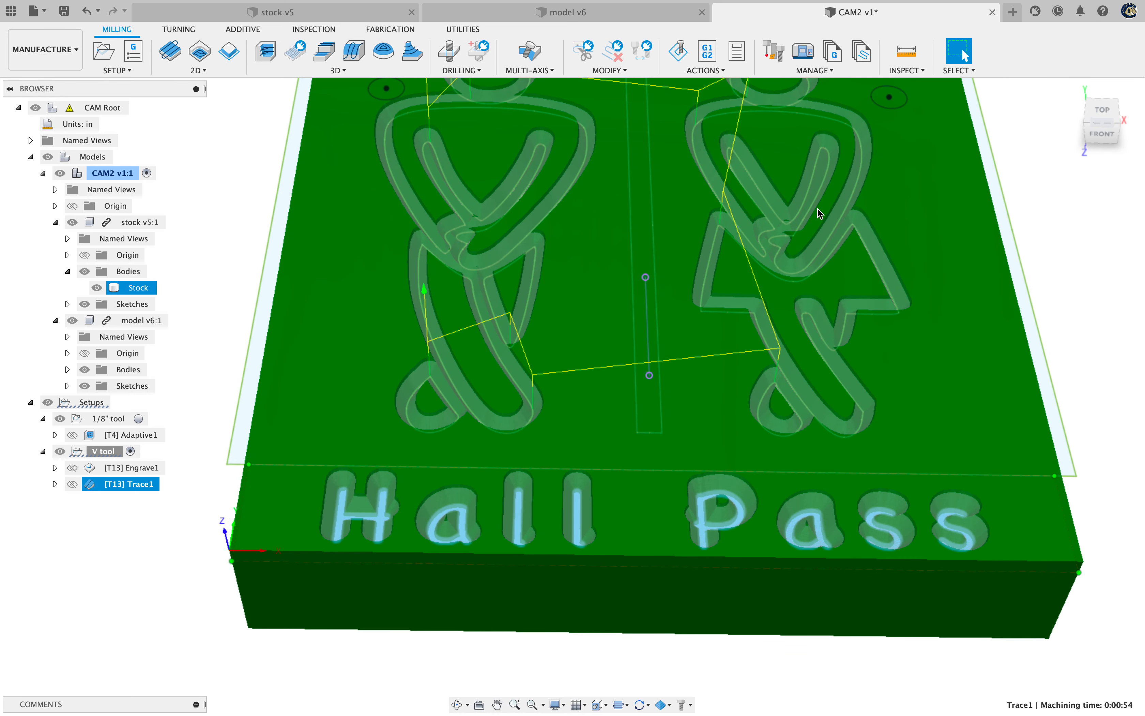
click(1107, 136)
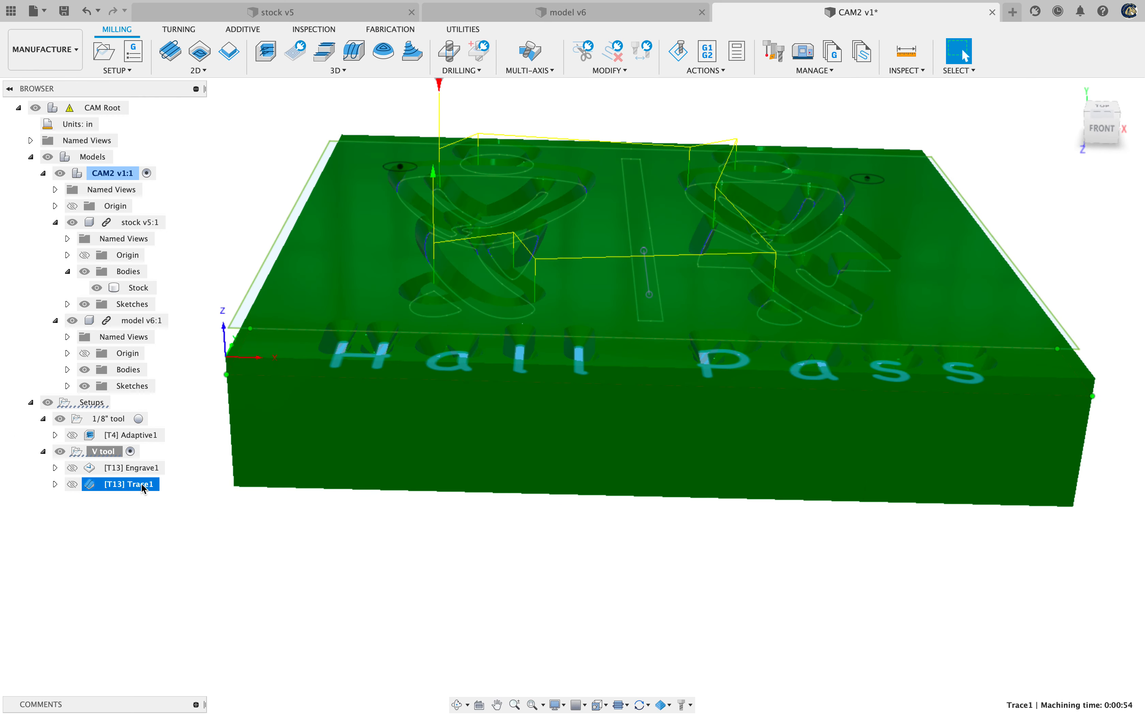
click(135, 469)
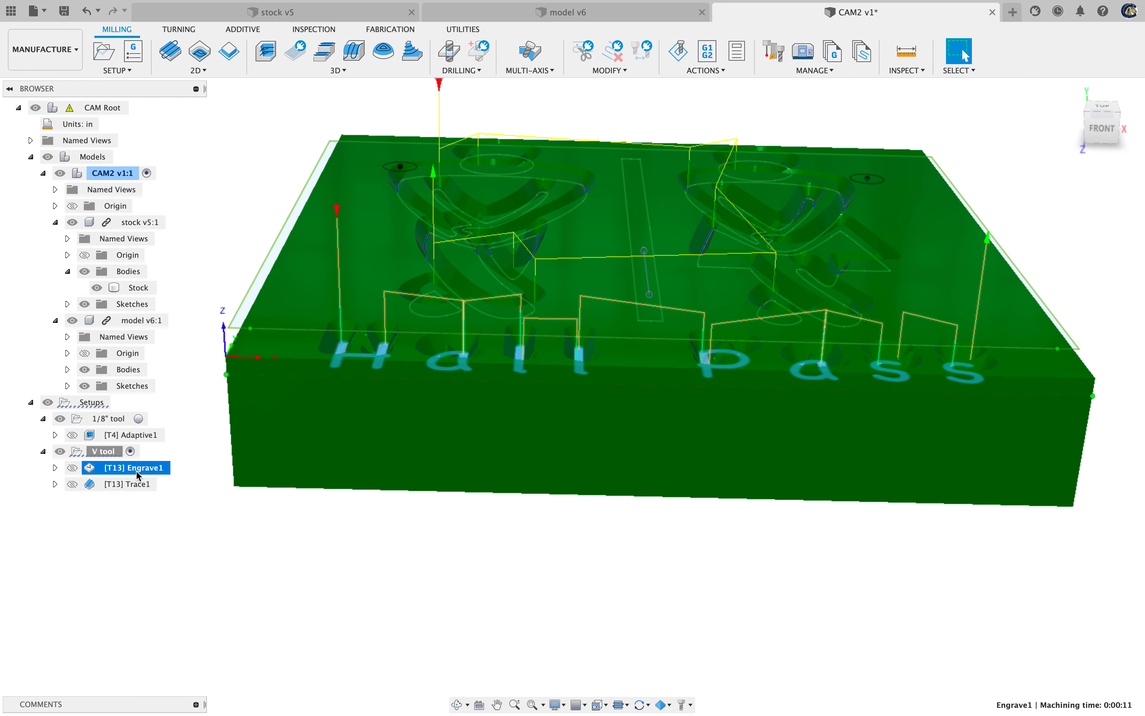
click(128, 487)
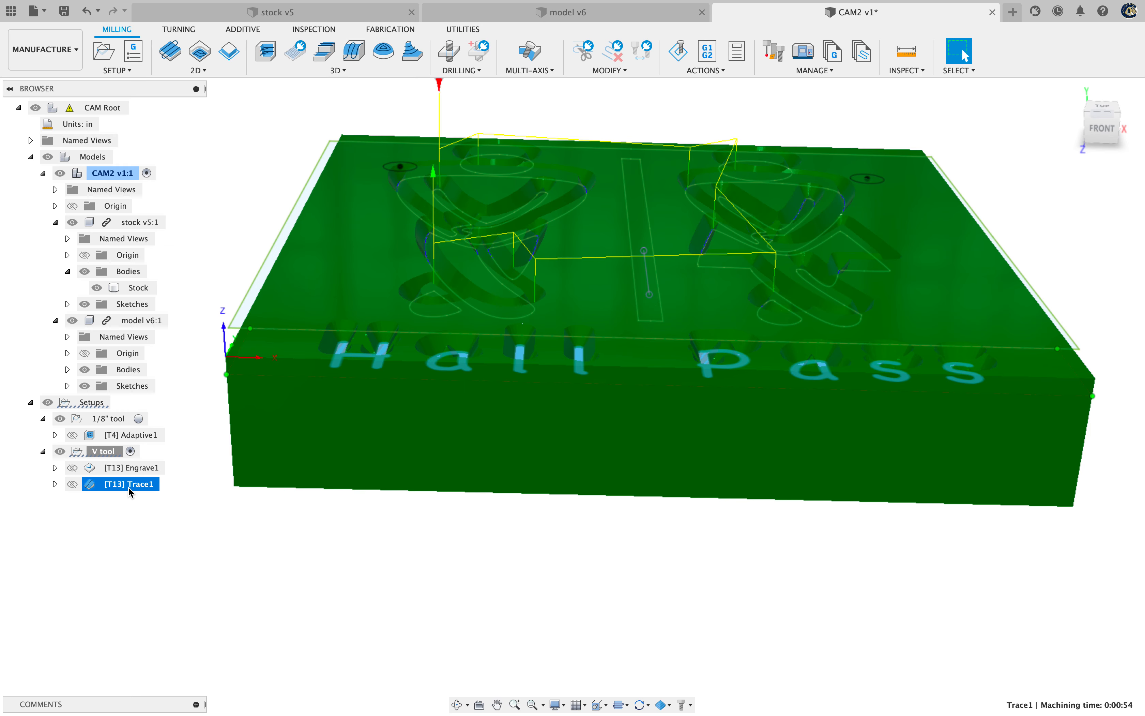
click(126, 471)
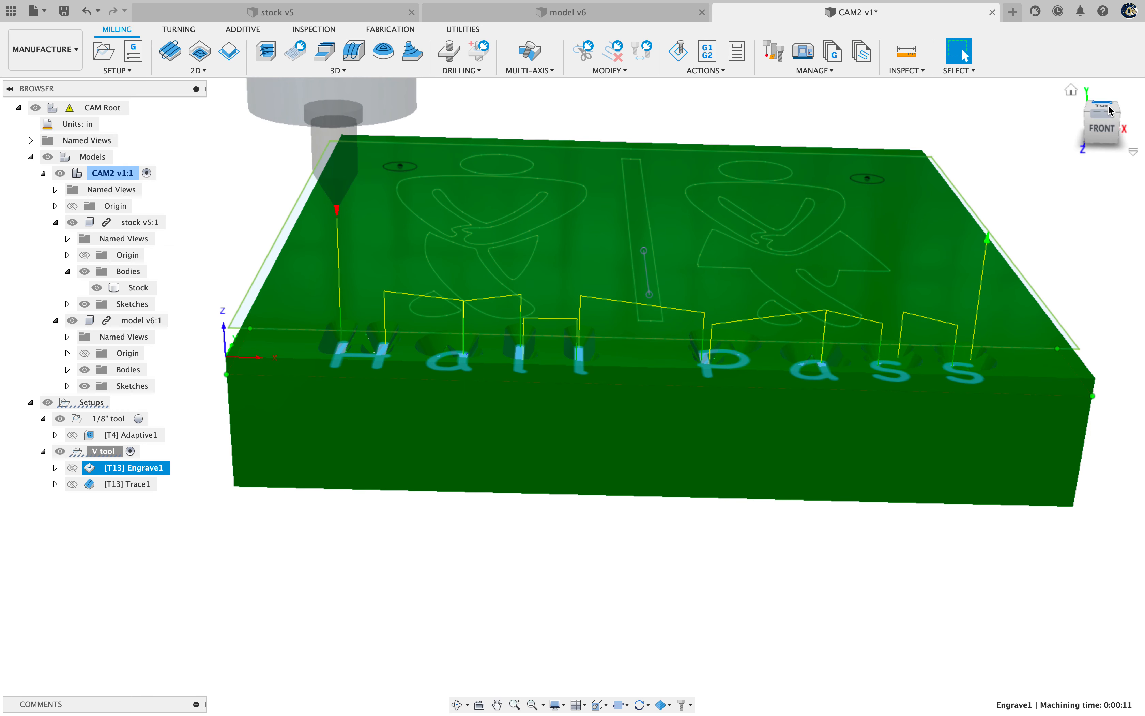
click(1099, 137)
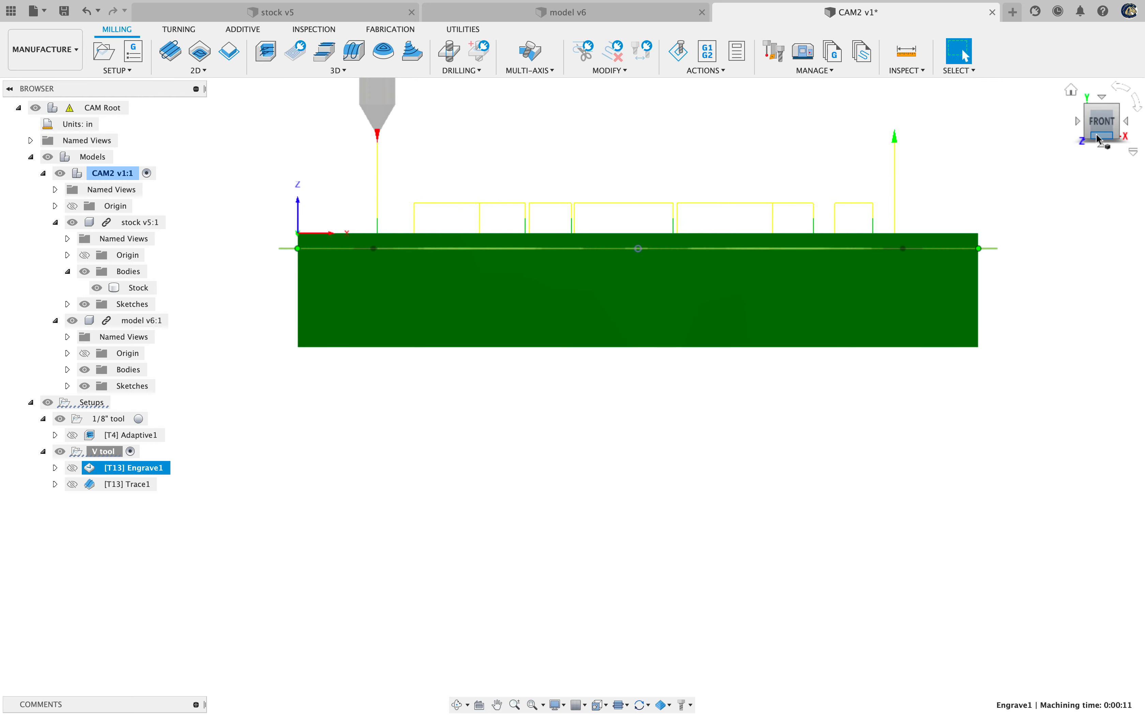
mouse_move(1099, 139)
shift+middle_down()
mouse_move(1060, 141)
mouse_move(1076, 146)
mouse_move(1068, 159)
shift+middle_up()
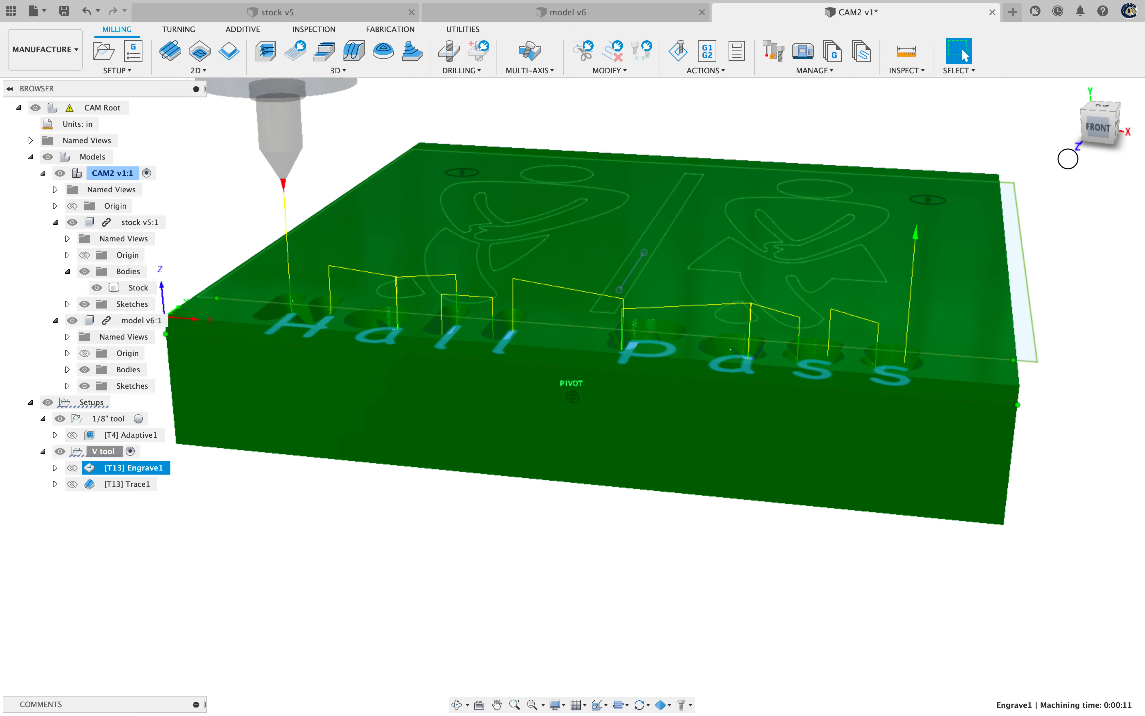
click(1069, 159)
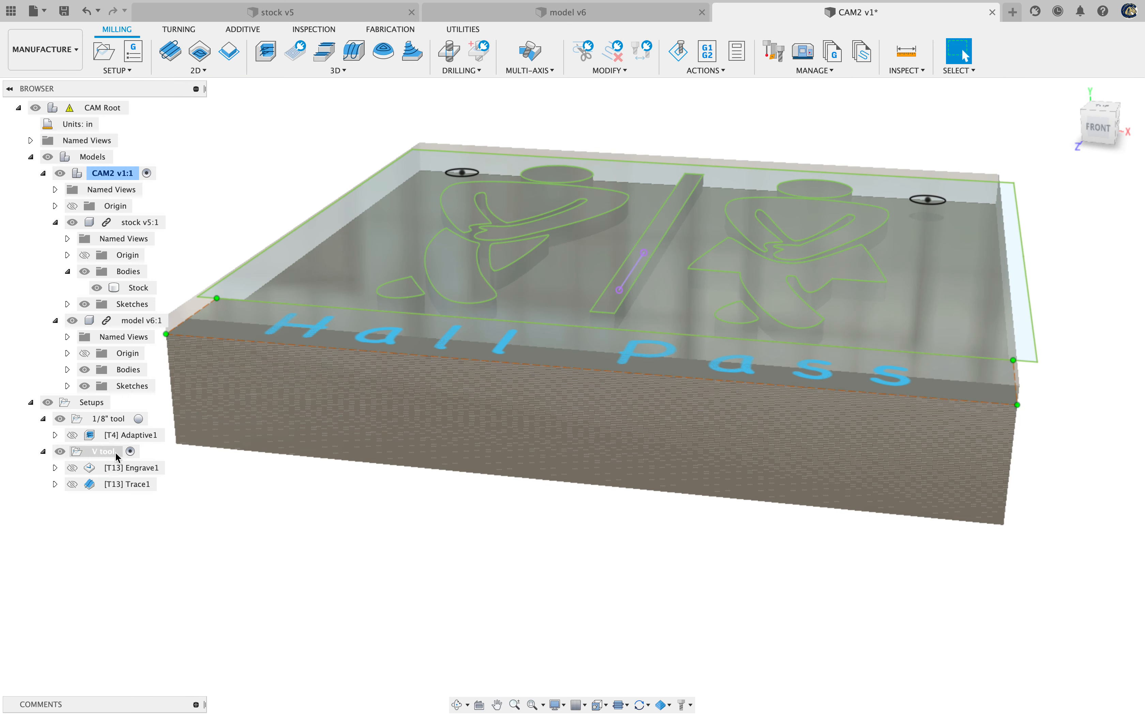
Set the V tool setup's stock to From preceding setup with Continue Rest Machining enabled, and regenerate its toolpaths
mouse_move(119, 441)
right_click(105, 454)
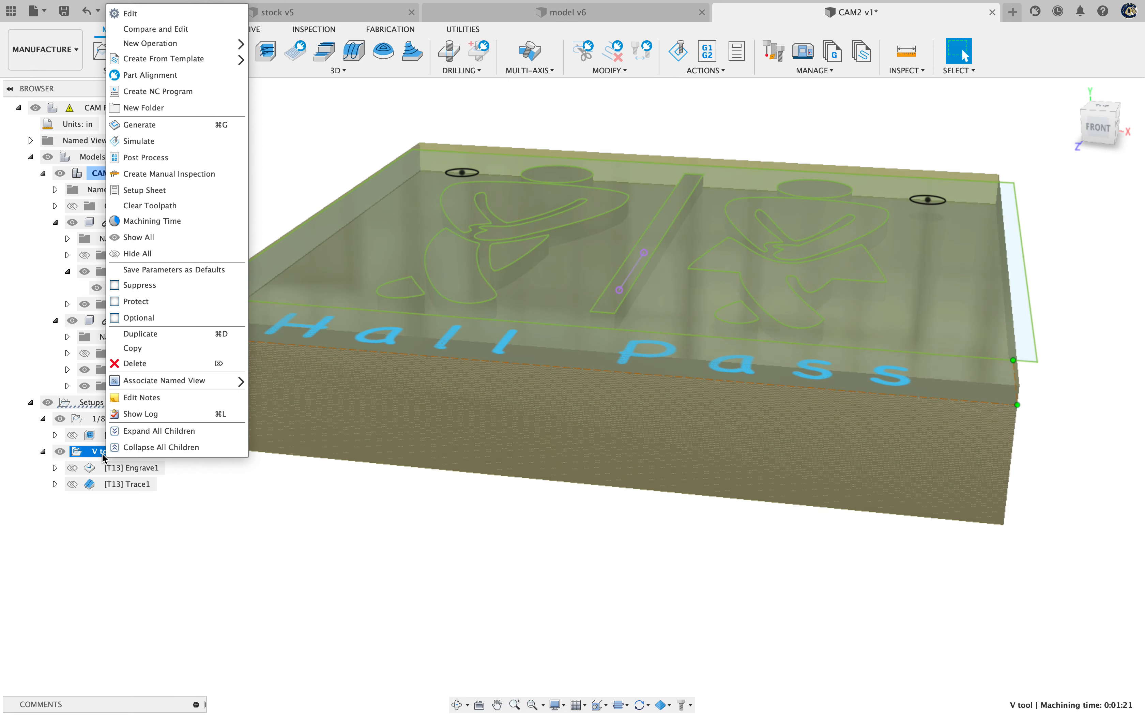
click(187, 19)
click(983, 203)
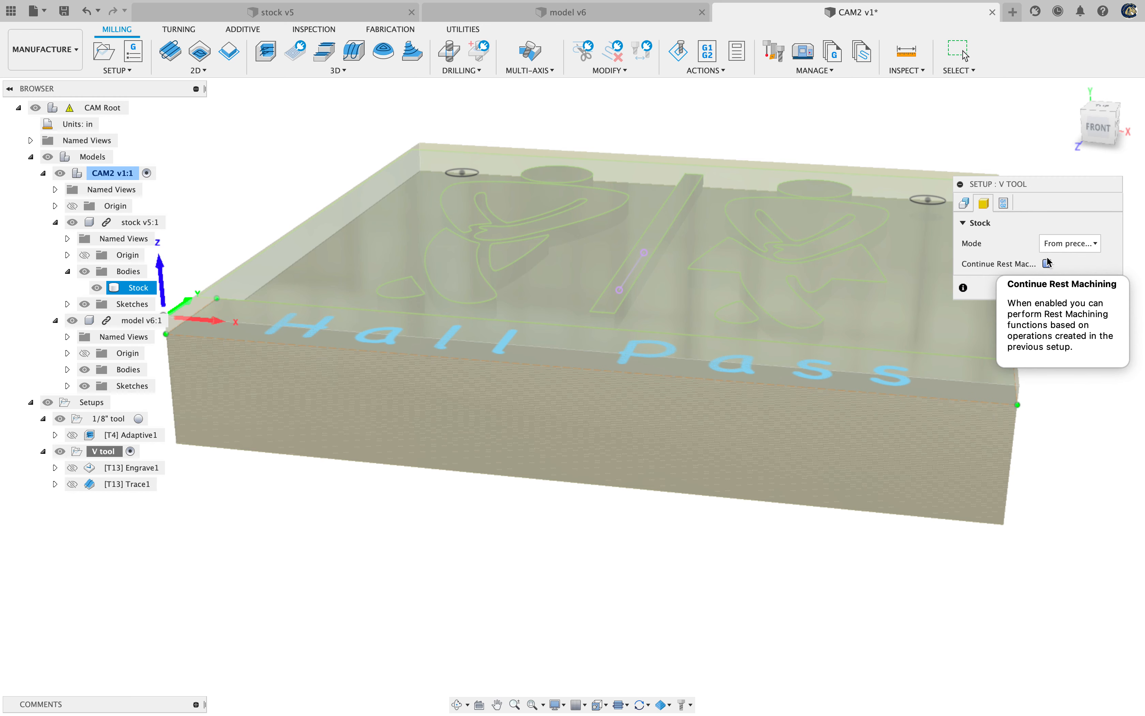
click(1050, 245)
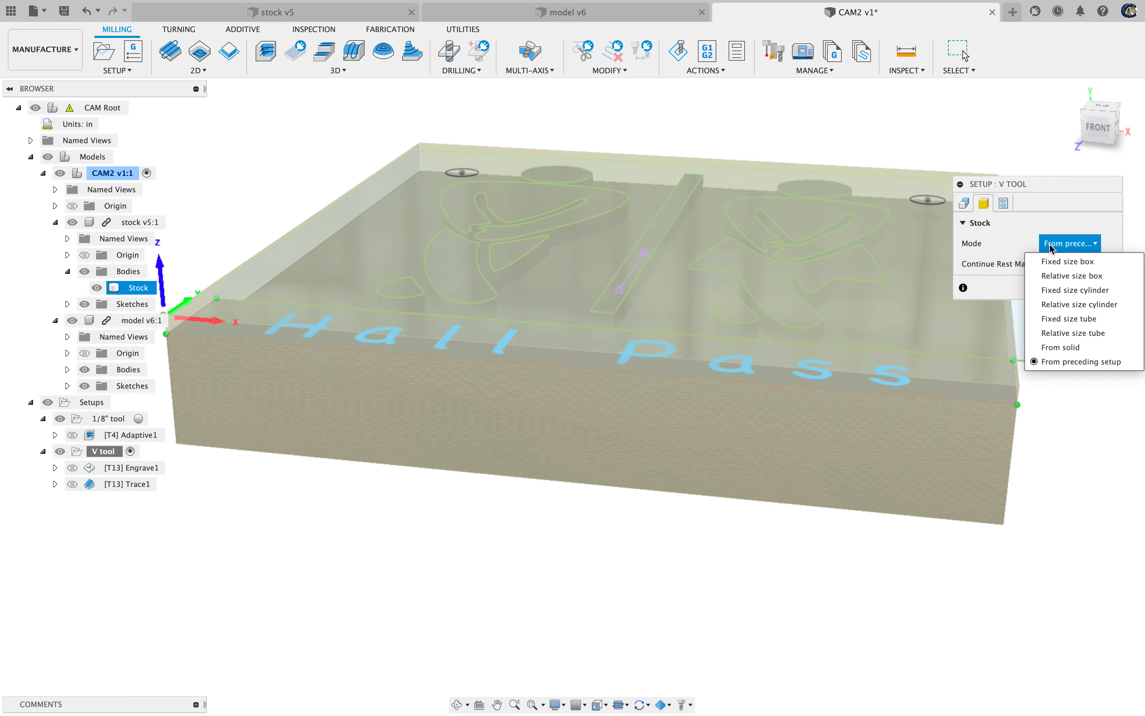
click(1049, 244)
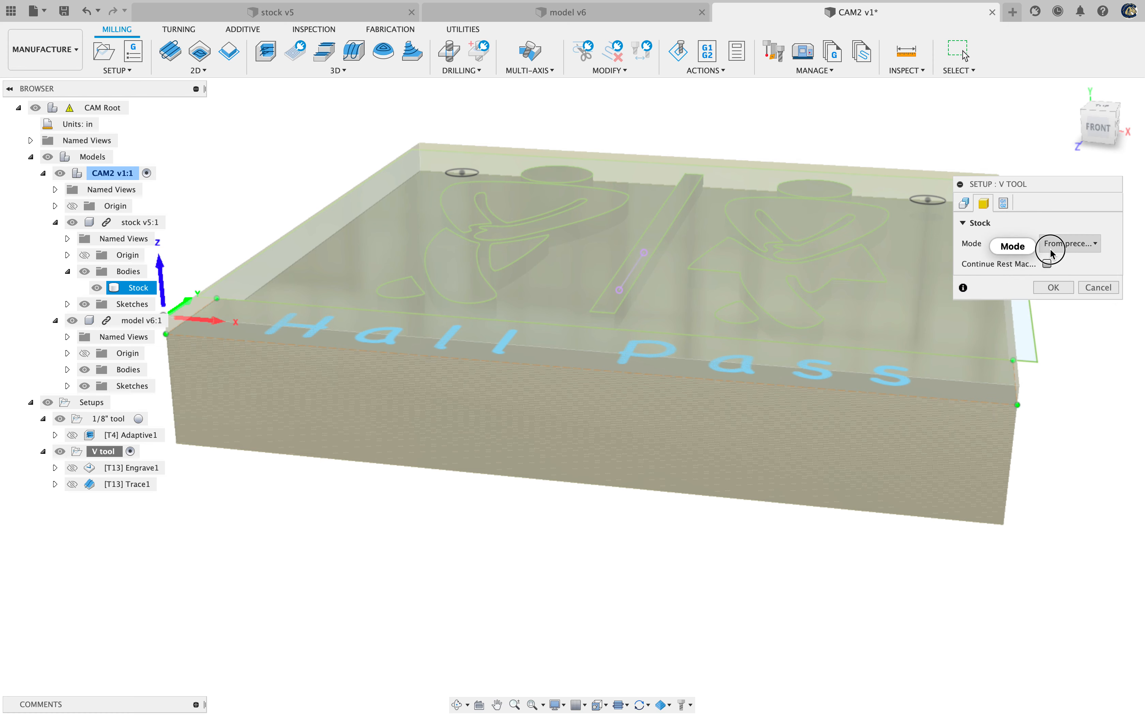
click(1050, 246)
click(1051, 248)
click(1047, 263)
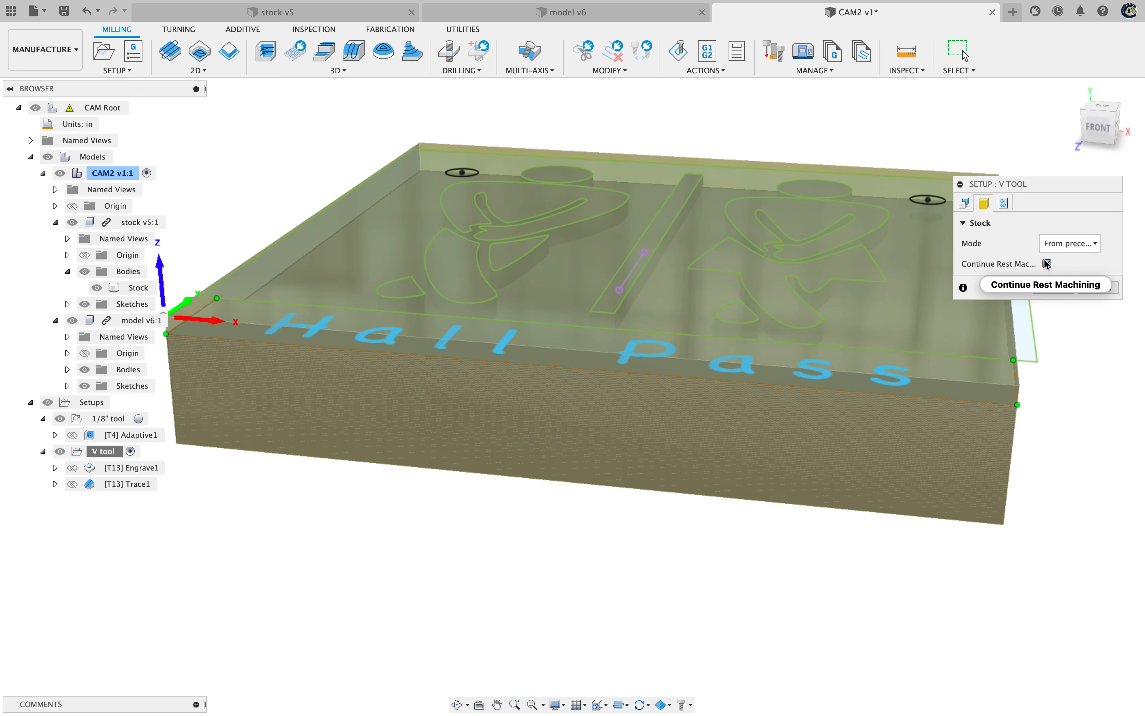
click(1055, 289)
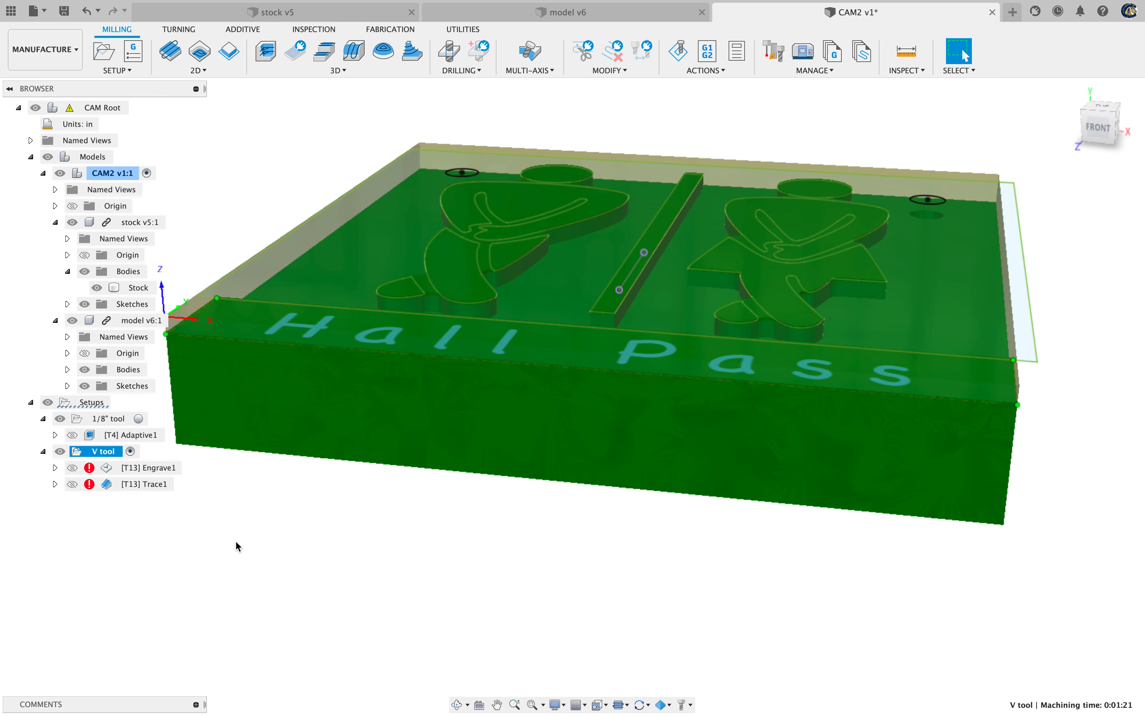
right_click(94, 450)
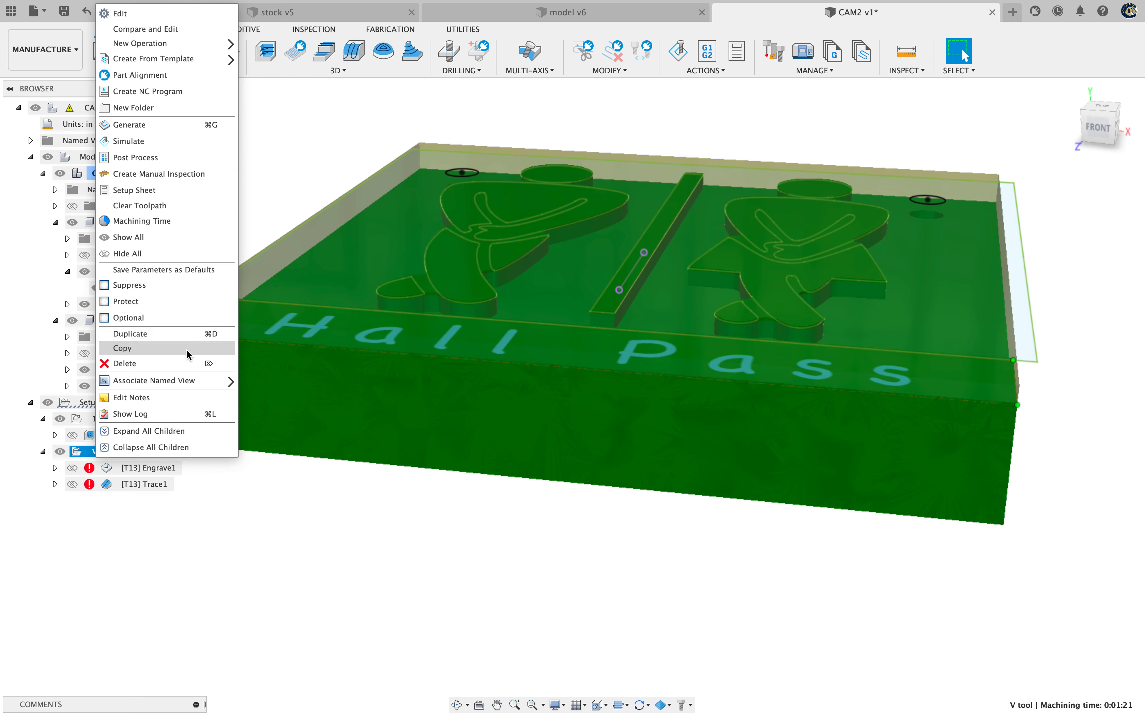
click(184, 124)
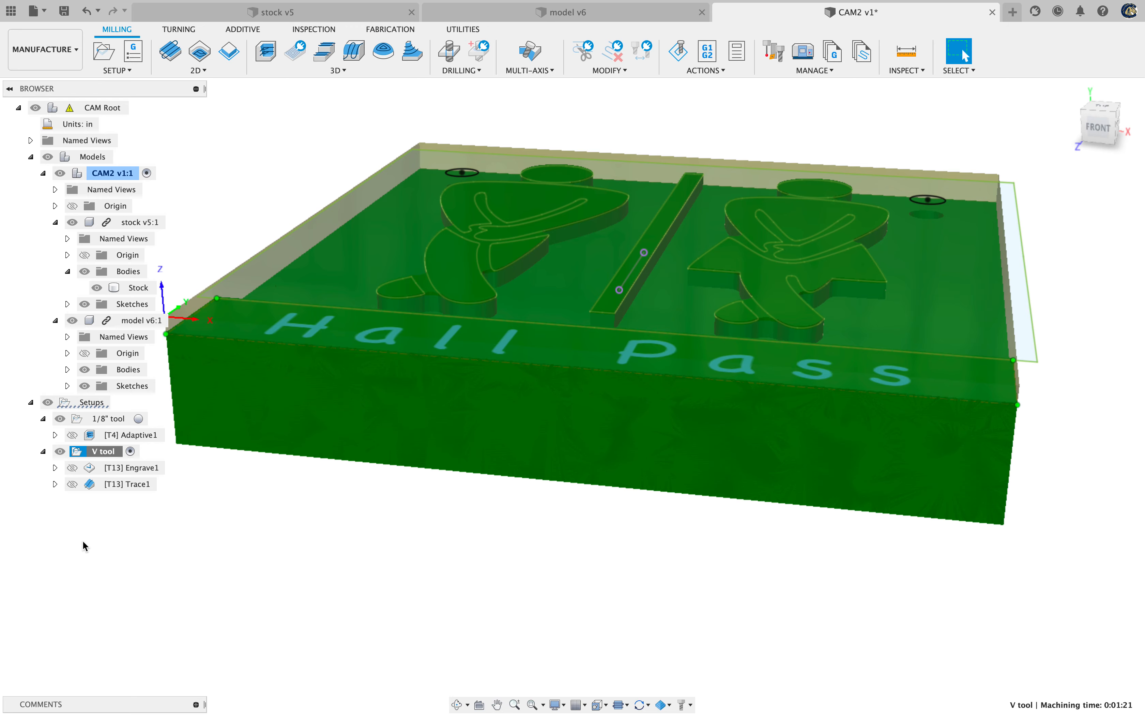
Examine the regenerated Engrave1 and Trace1 toolpaths up close on the cleared stock around the lettering and figures
click(95, 468)
click(97, 466)
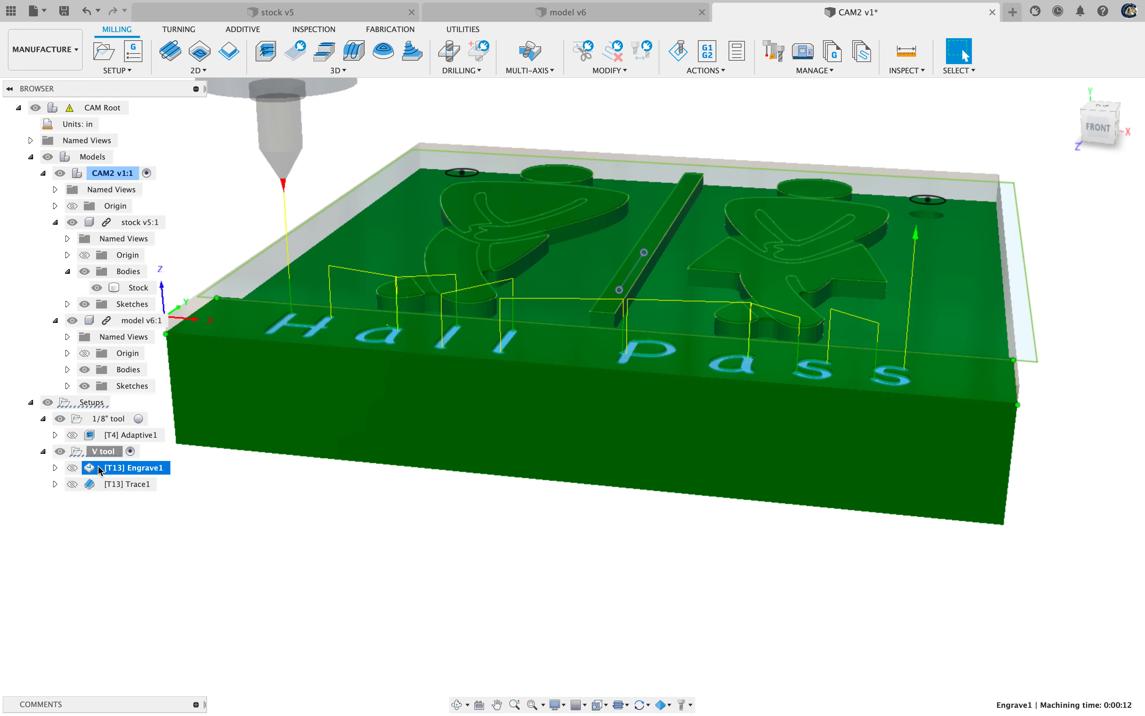
scroll(248, 290, down, 5)
scroll(250, 294, up, 5)
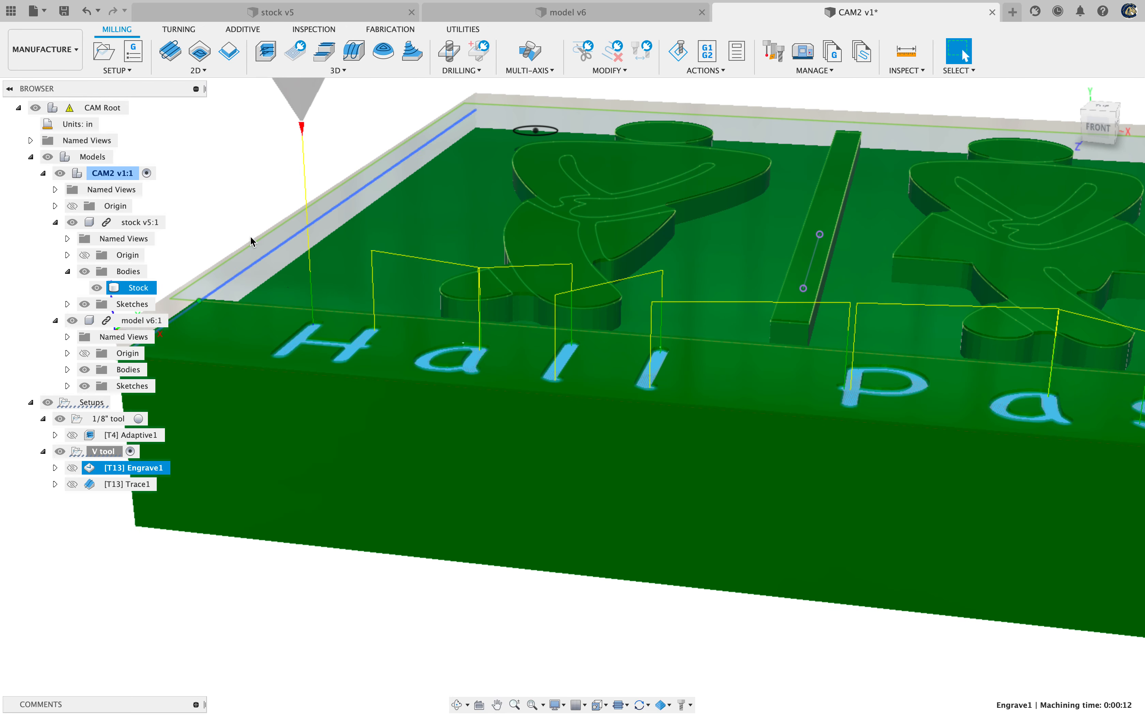
click(127, 487)
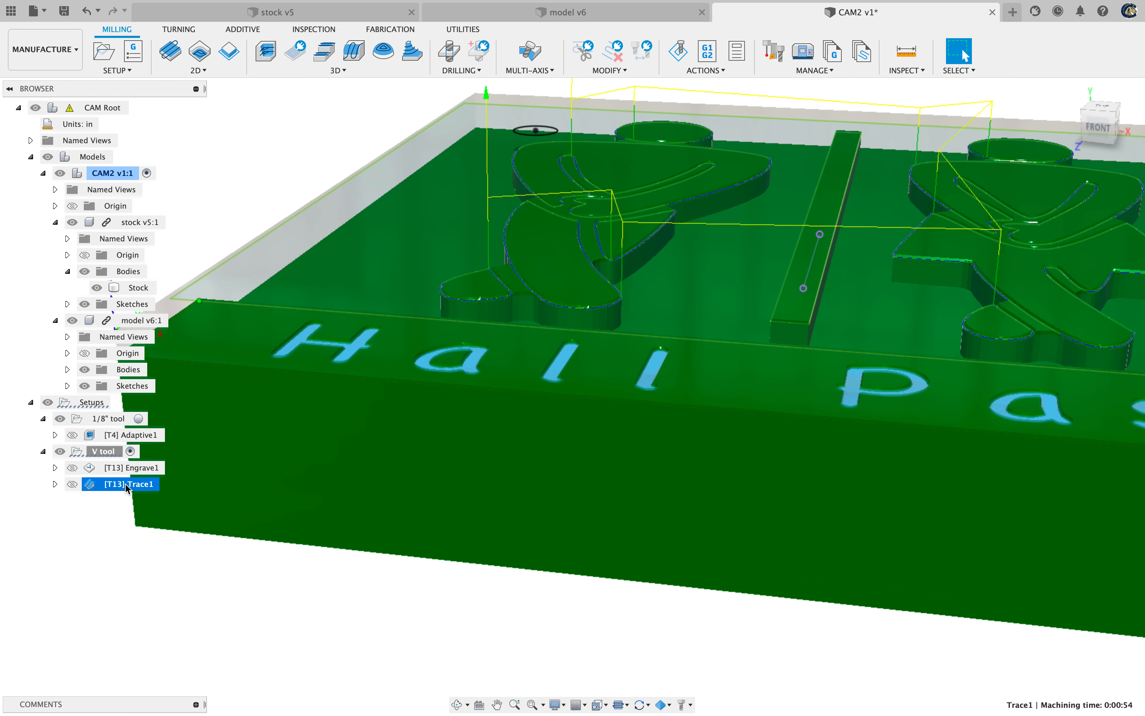
drag(1108, 125, 1090, 148)
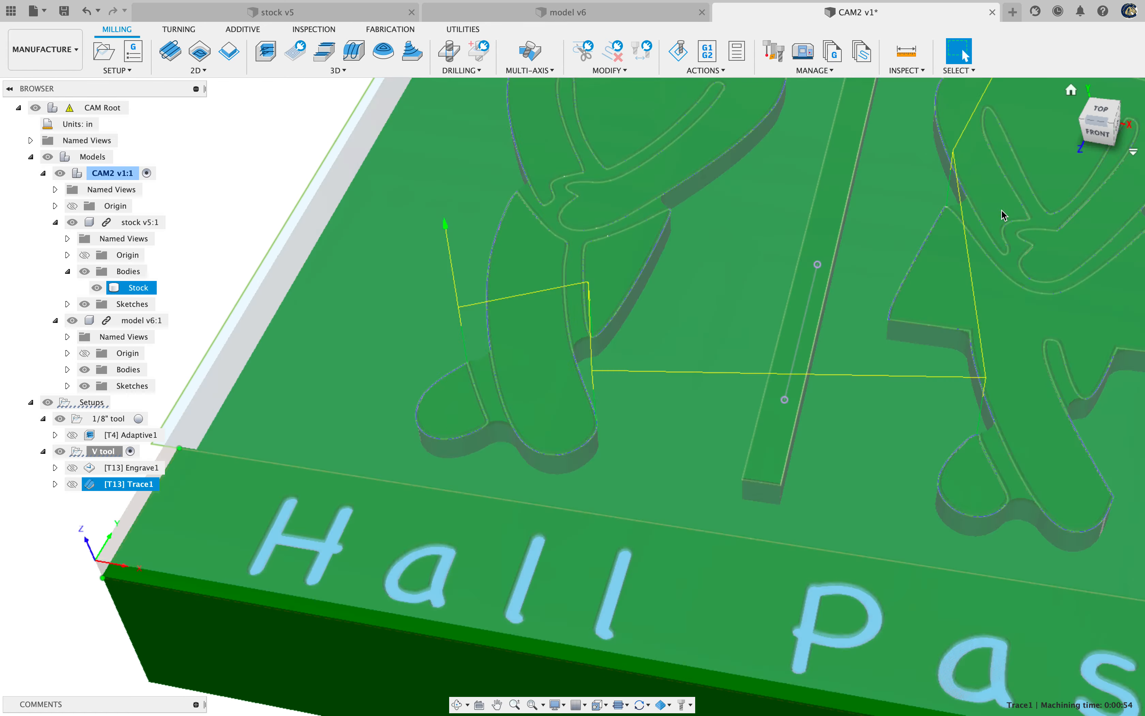
Compare the Engrave1 and Trace1 toolpaths on the stock by selecting each operation in turn, and clear the selection
scroll(805, 315, up, 5)
scroll(795, 322, down, 5)
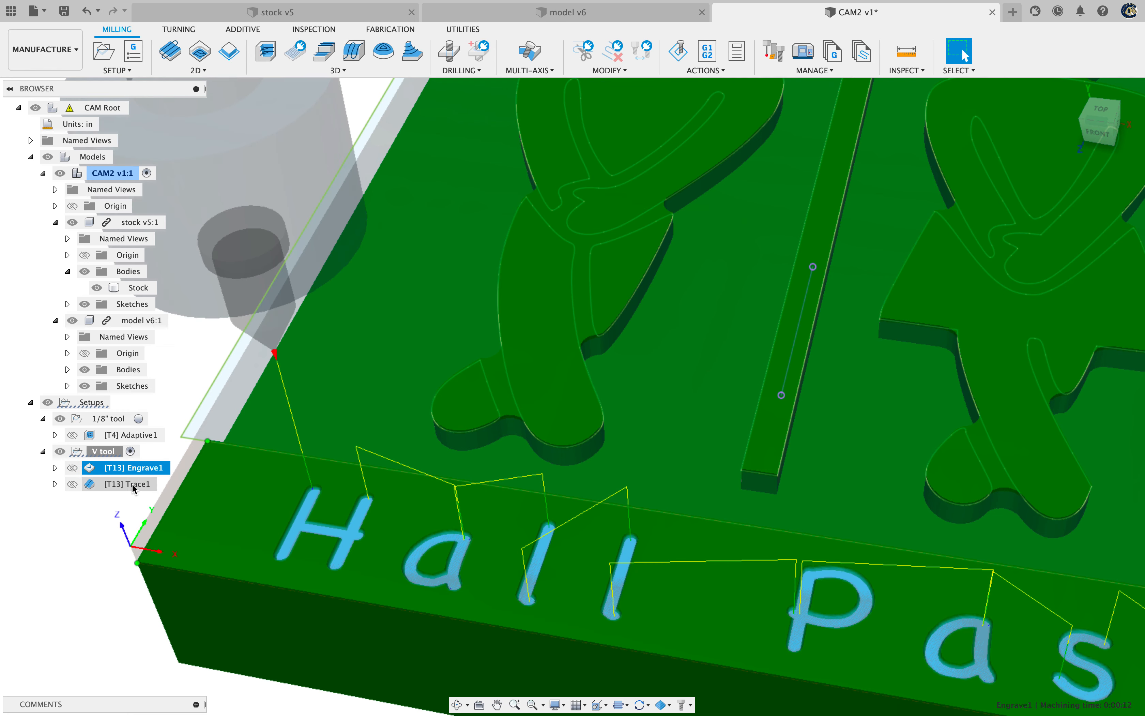
click(132, 471)
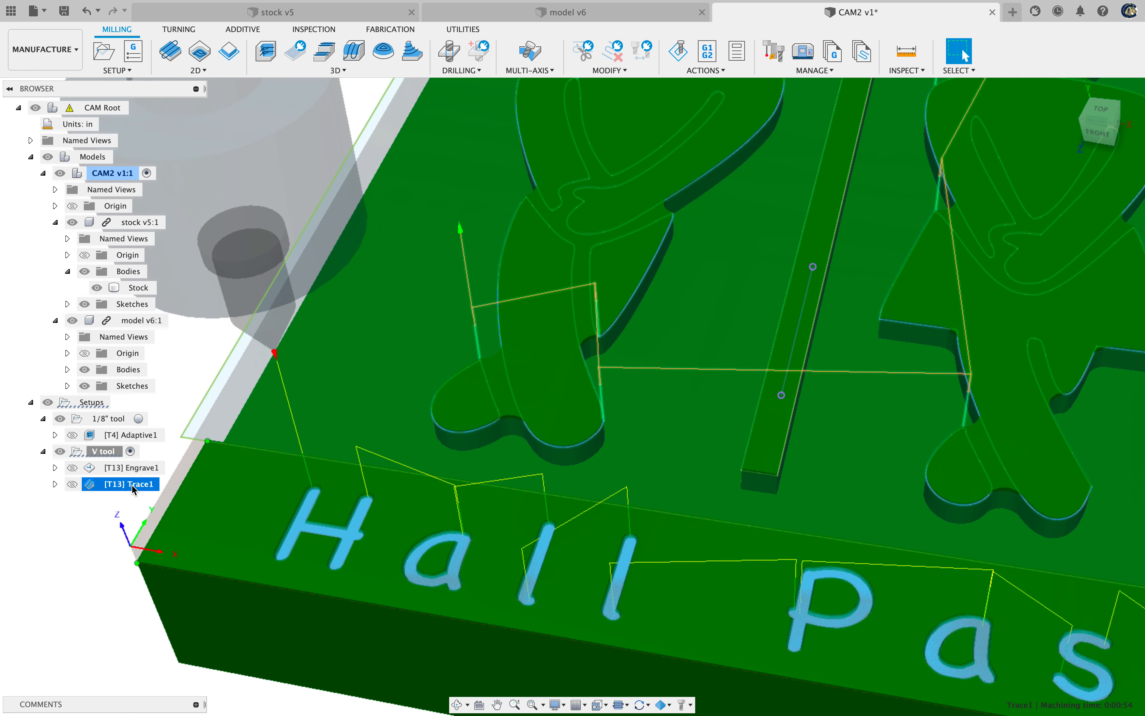
click(132, 483)
click(99, 530)
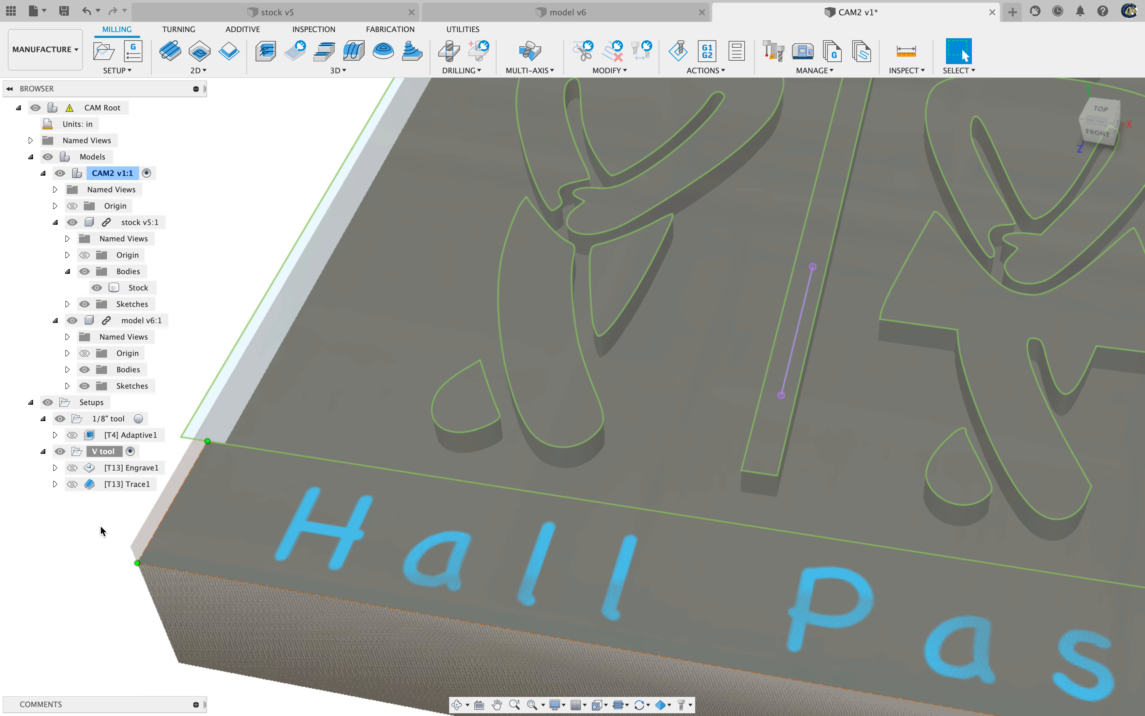
Start a simulation of the V tool setup, check its position and operation info, and return to the display settings
right_click(111, 457)
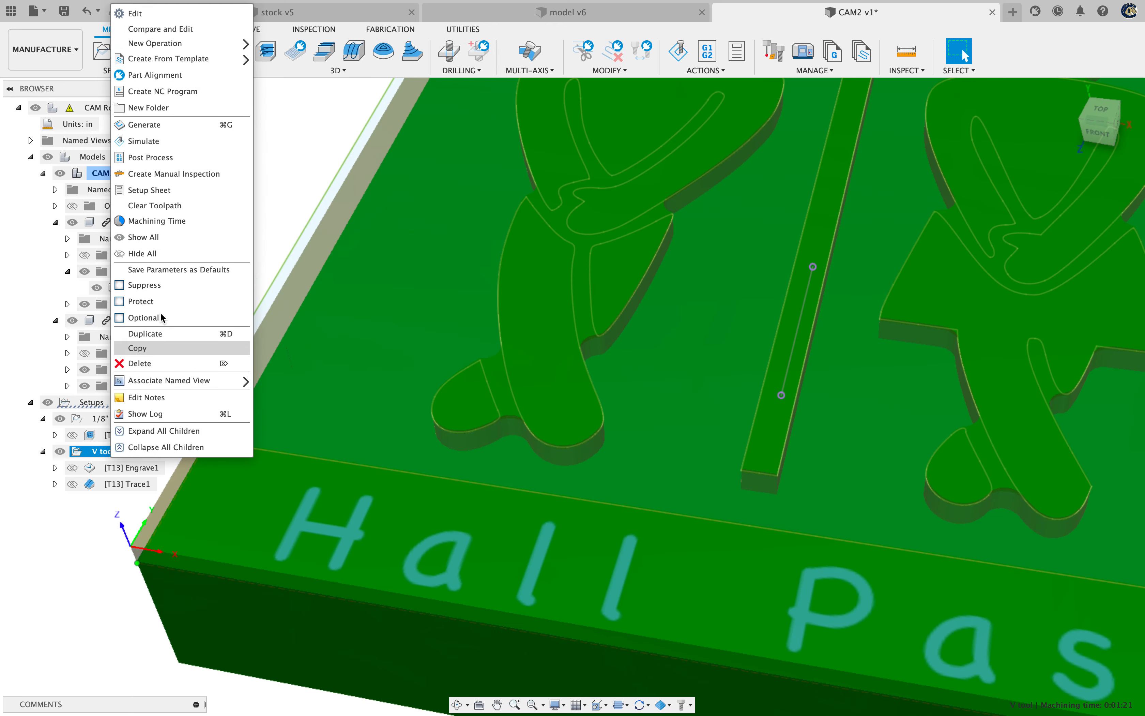
click(161, 145)
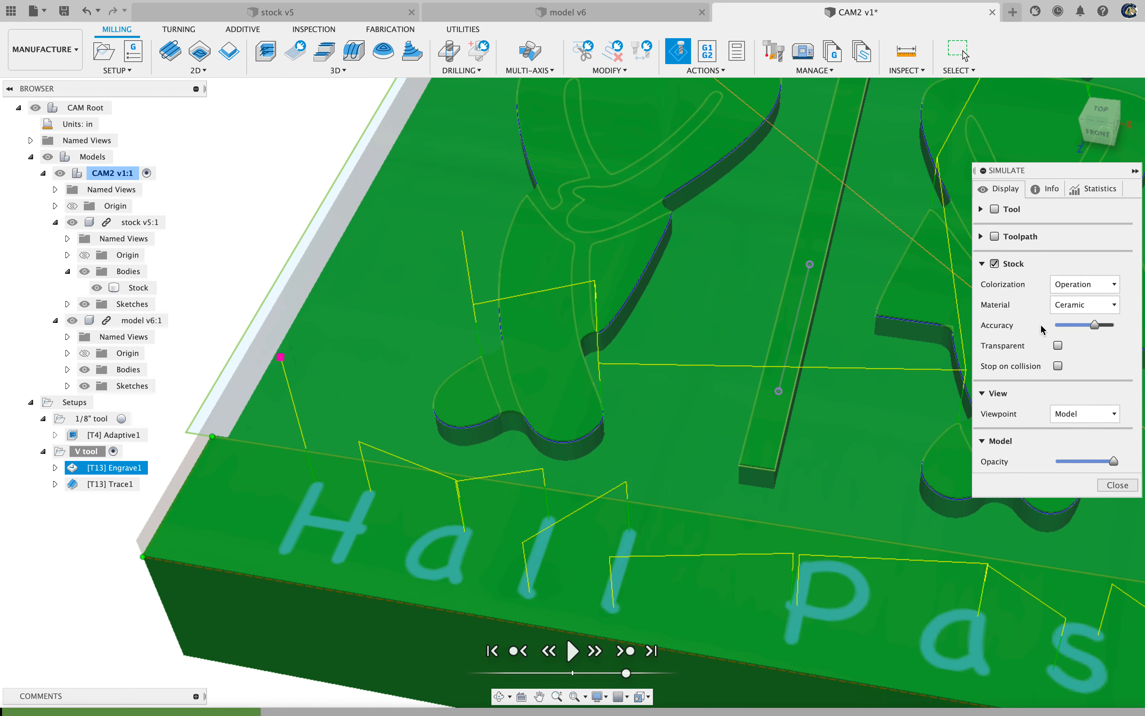
click(1043, 190)
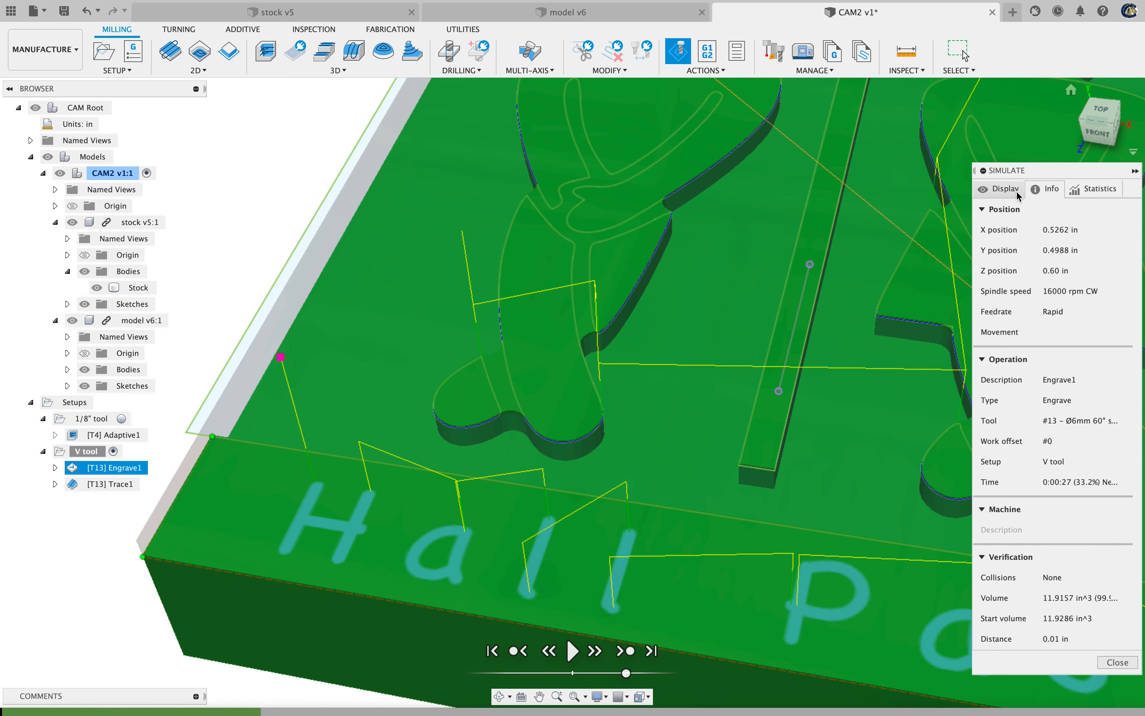
click(1000, 189)
Hide the toolpath lines and all models in the simulation, leaving only the stock displayed
scroll(913, 518, up, 3)
scroll(913, 518, down, 3)
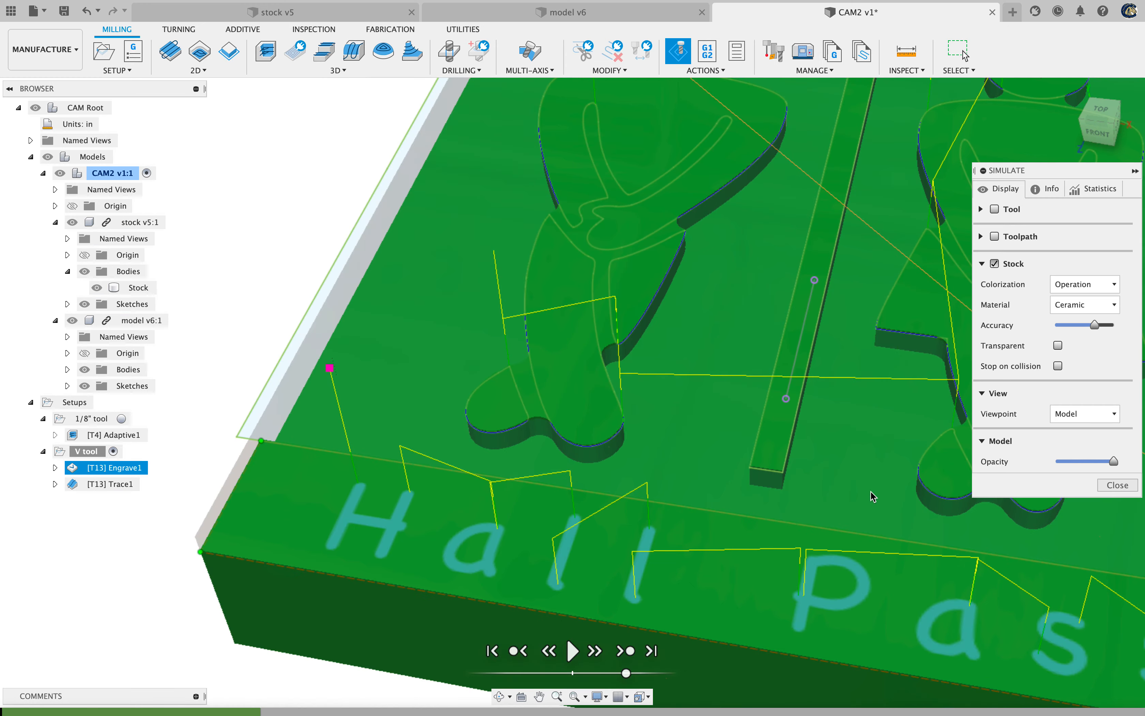
scroll(827, 250, down, 5)
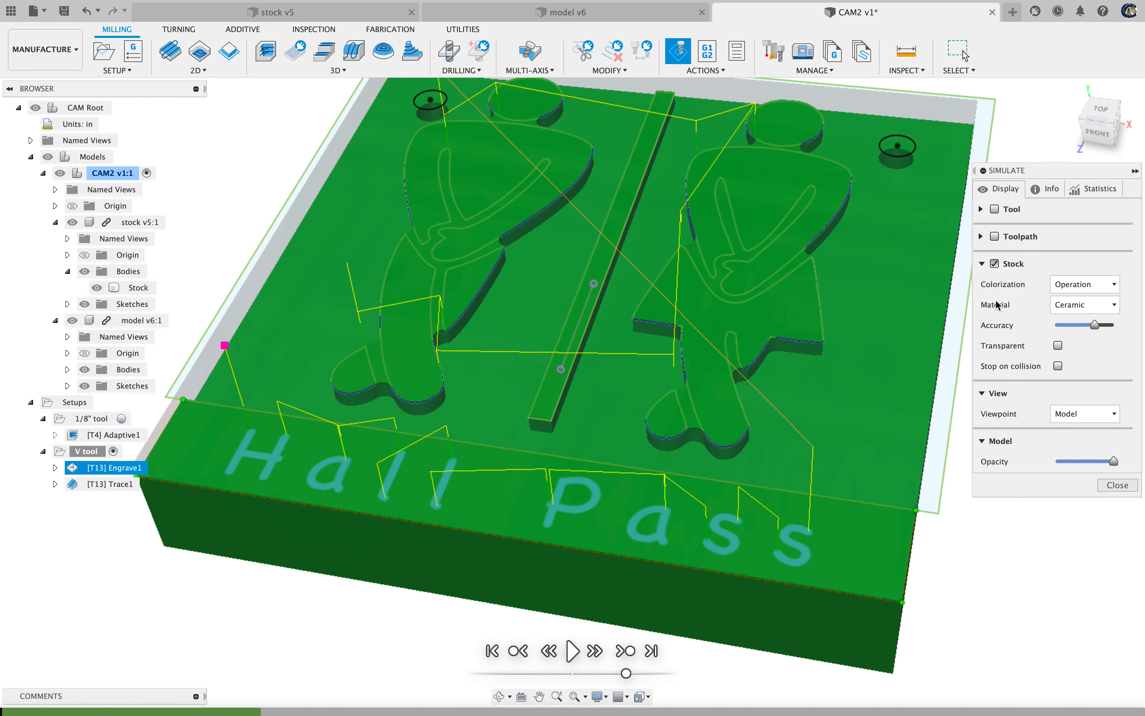
click(996, 239)
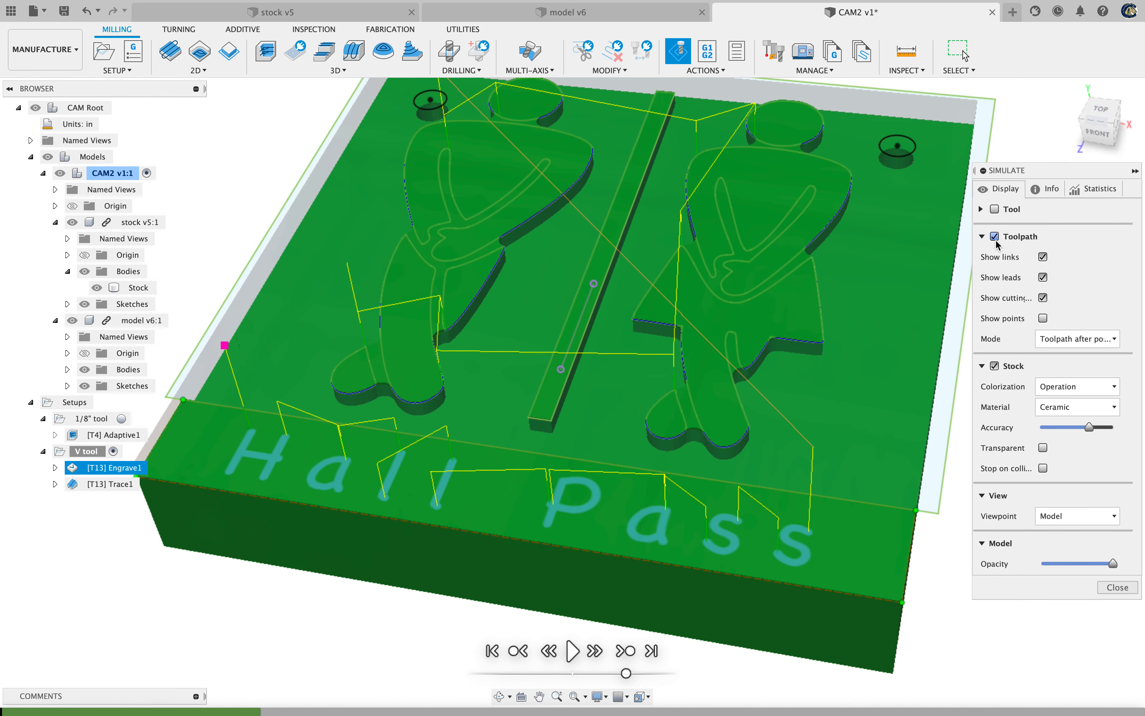
click(996, 239)
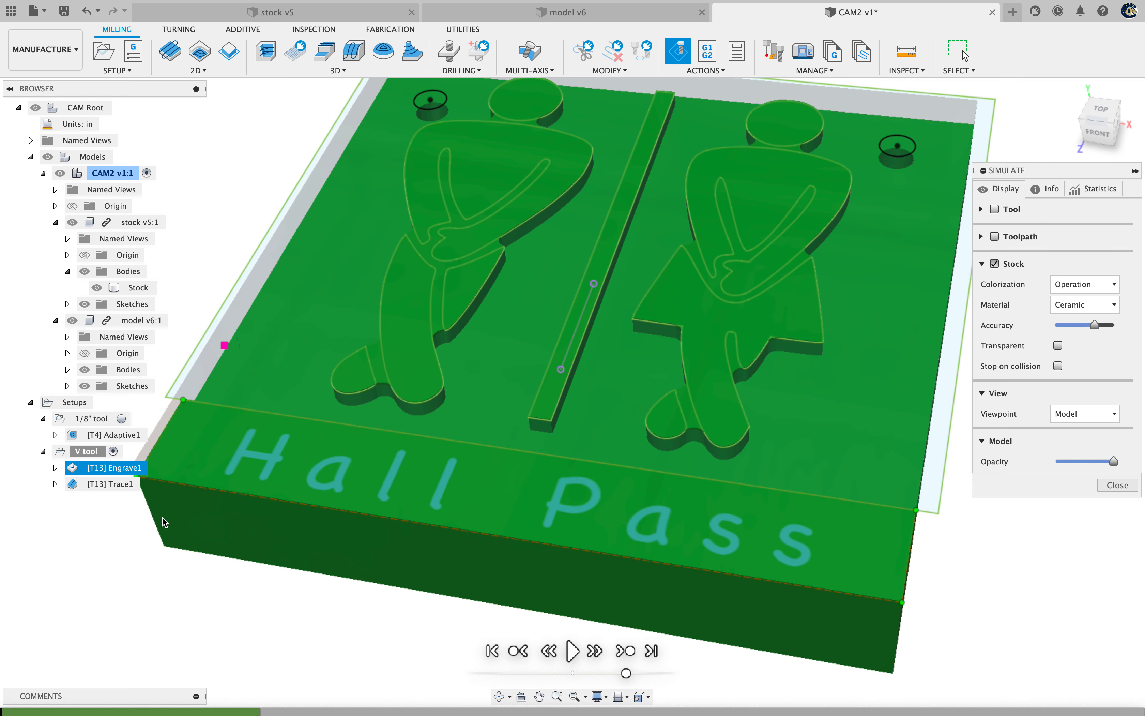
click(47, 157)
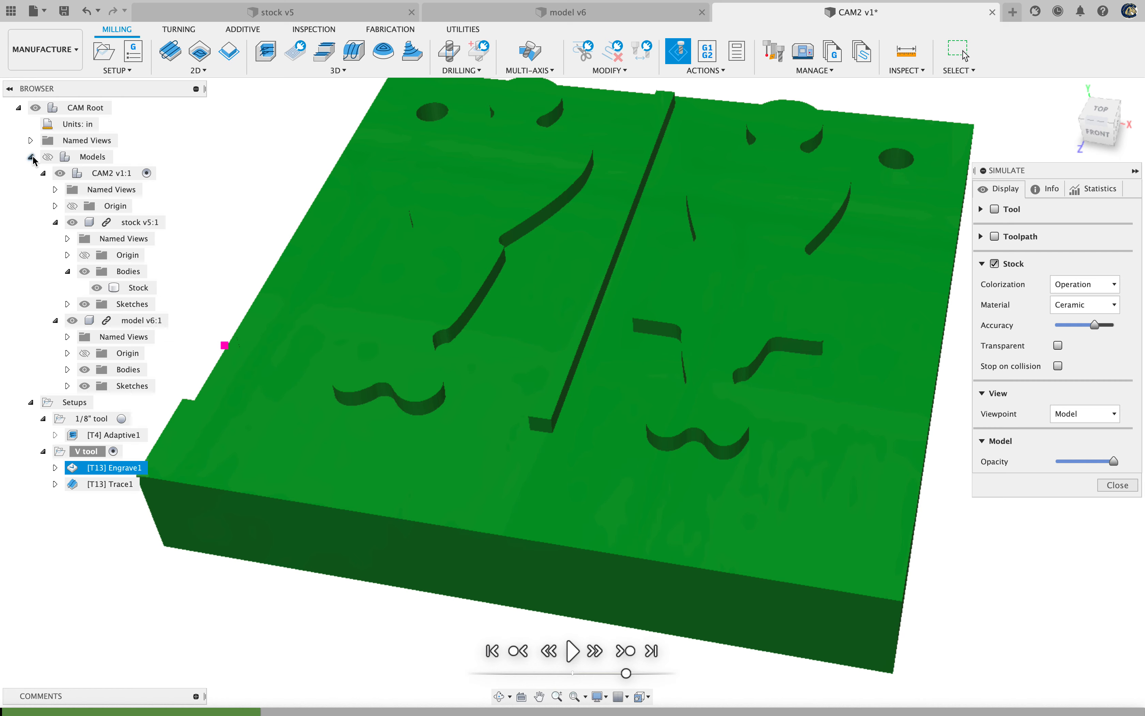
scroll(439, 235, up, 2)
scroll(439, 235, down, 3)
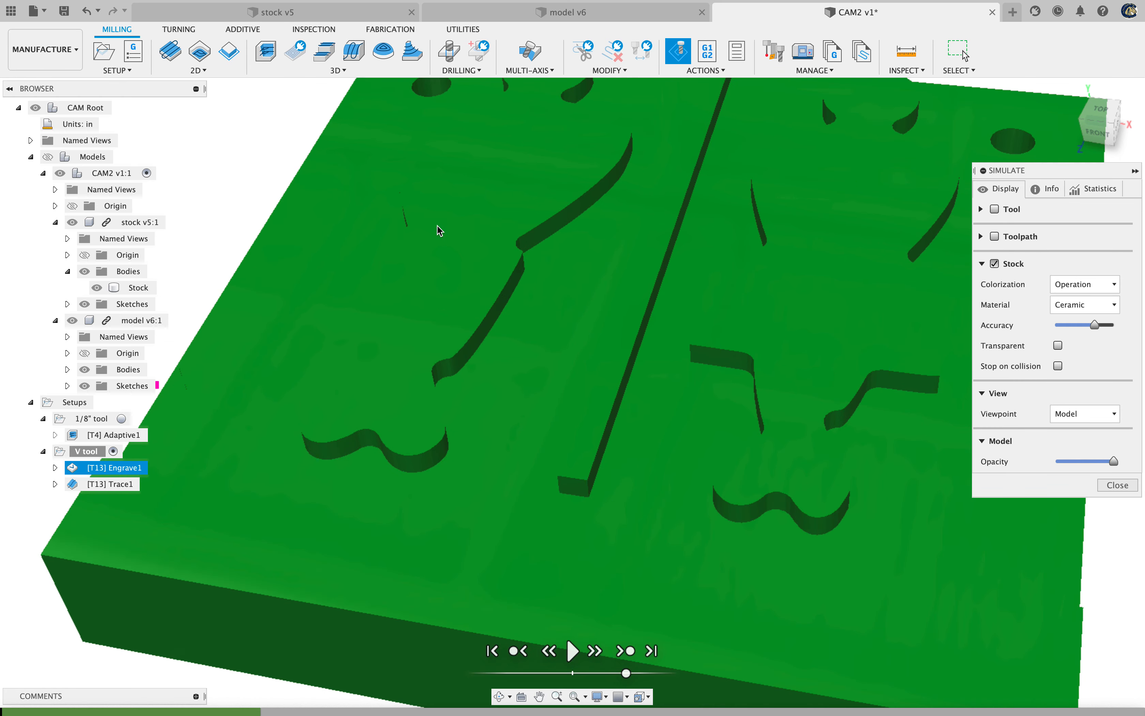
scroll(365, 343, up, 3)
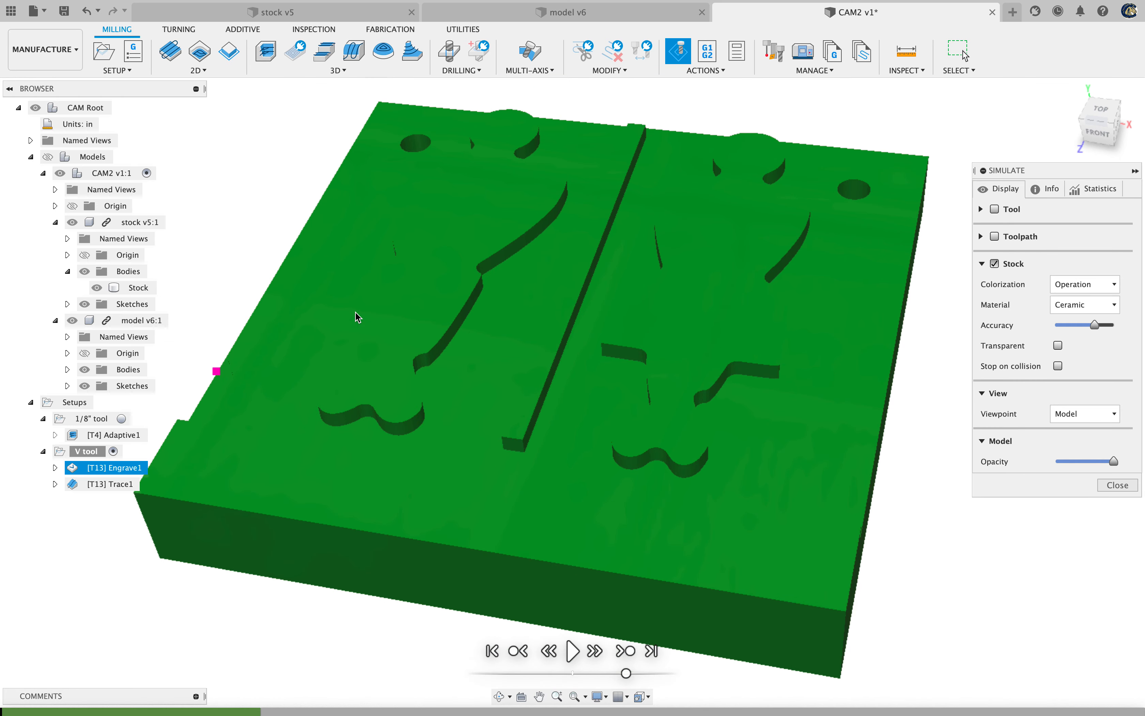